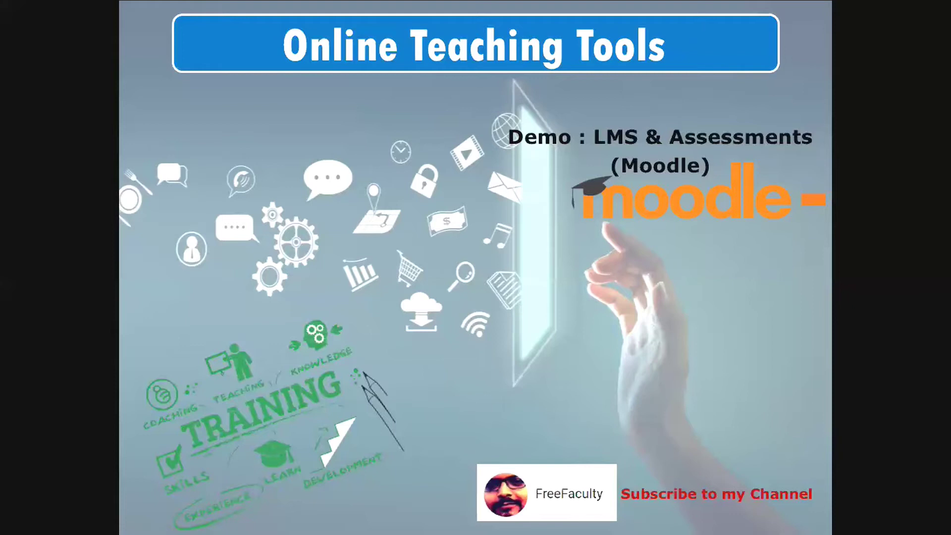
Step: Finish and exit the Online Teaching Tools slide show, then bring Chrome to the front
click(357, 201)
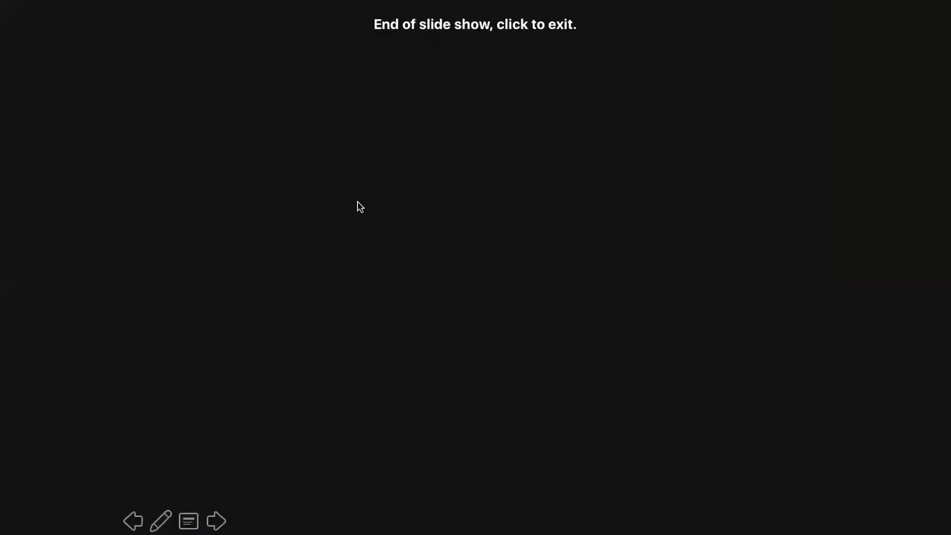
click(381, 379)
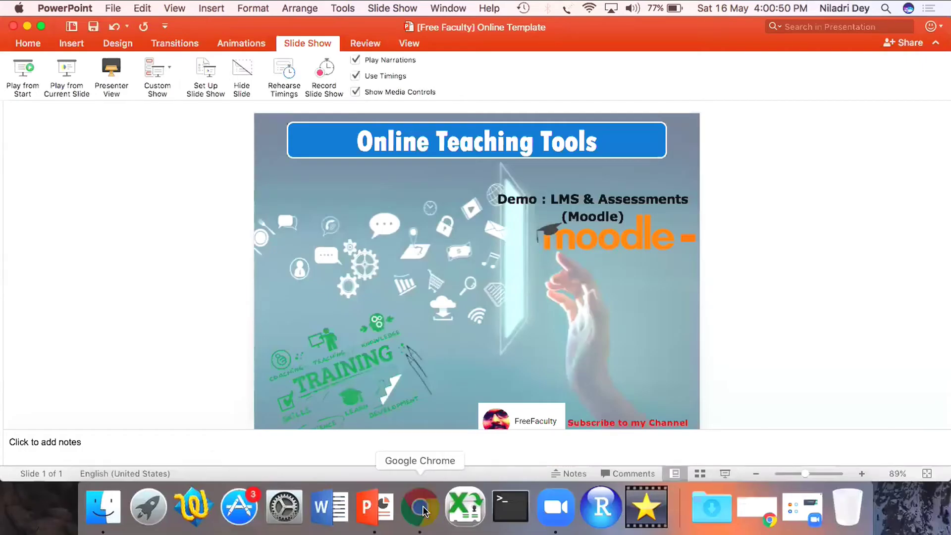
click(434, 506)
Step: Switch to the moodle.org tab showing the 'Getting started is easy' home page
click(132, 36)
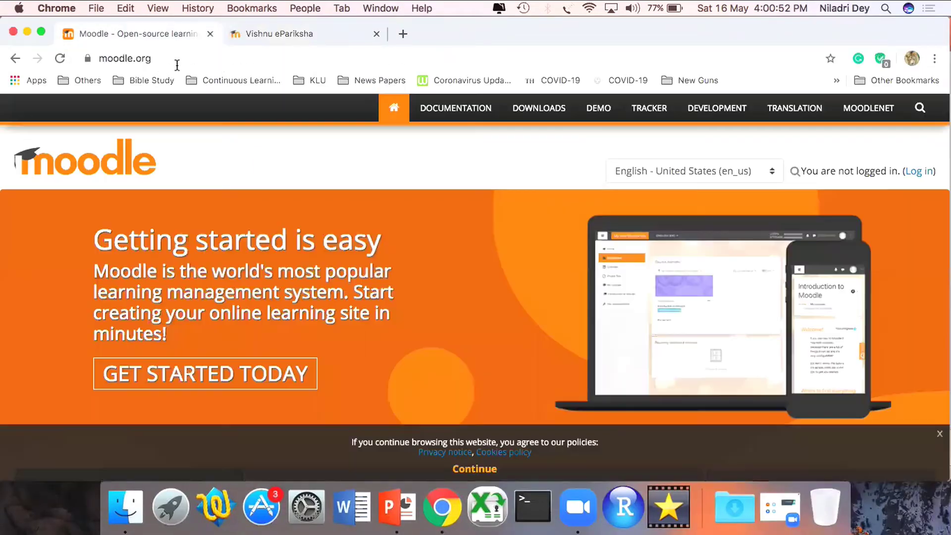
click(94, 58)
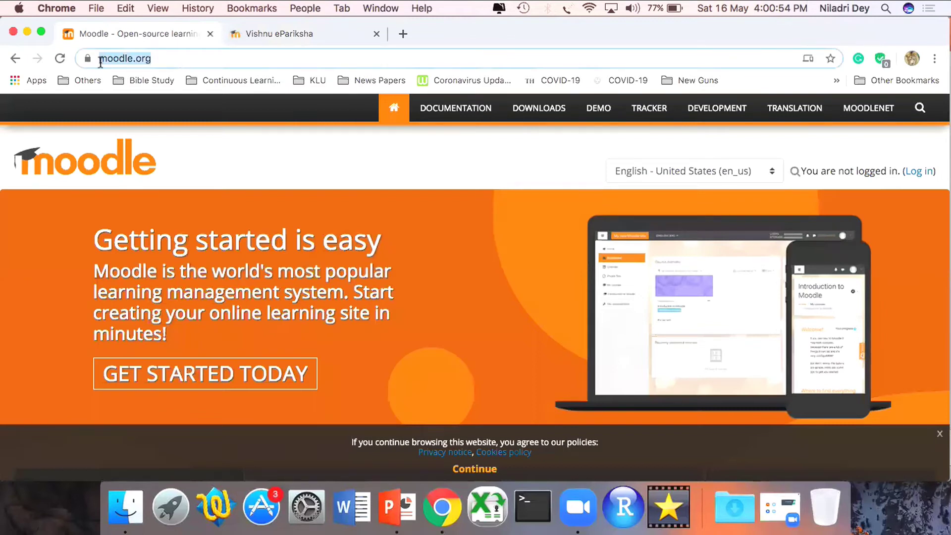
click(199, 141)
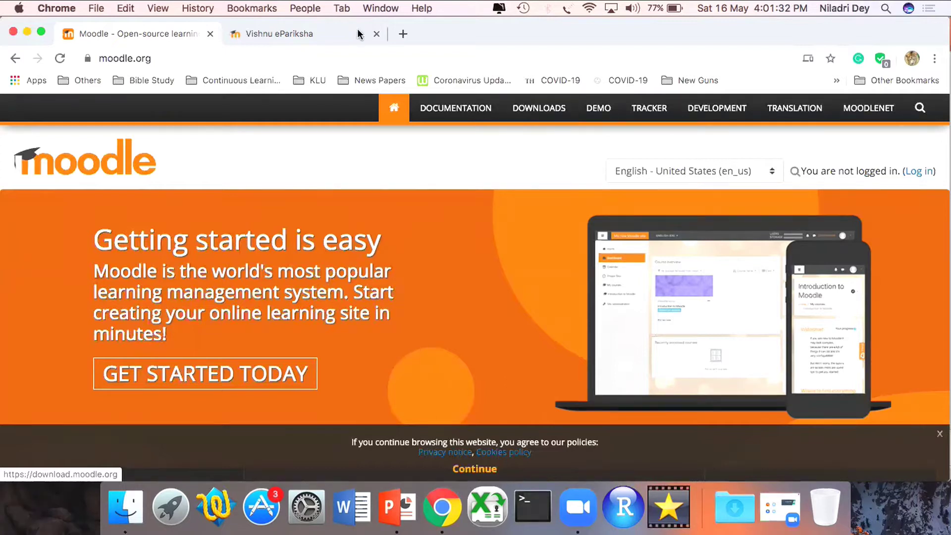
Step: Switch to the Vishnu ePariksha tab and look over its Course categories page
click(317, 32)
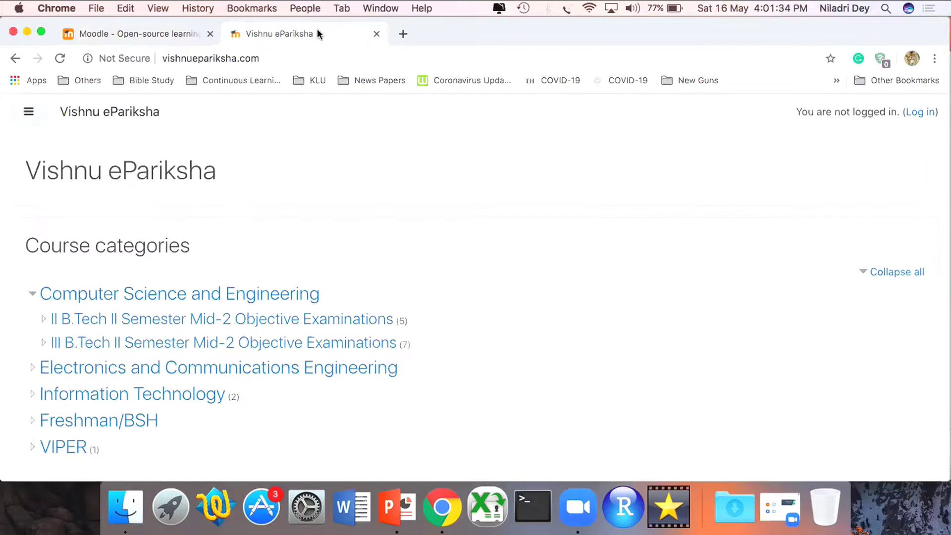
click(283, 54)
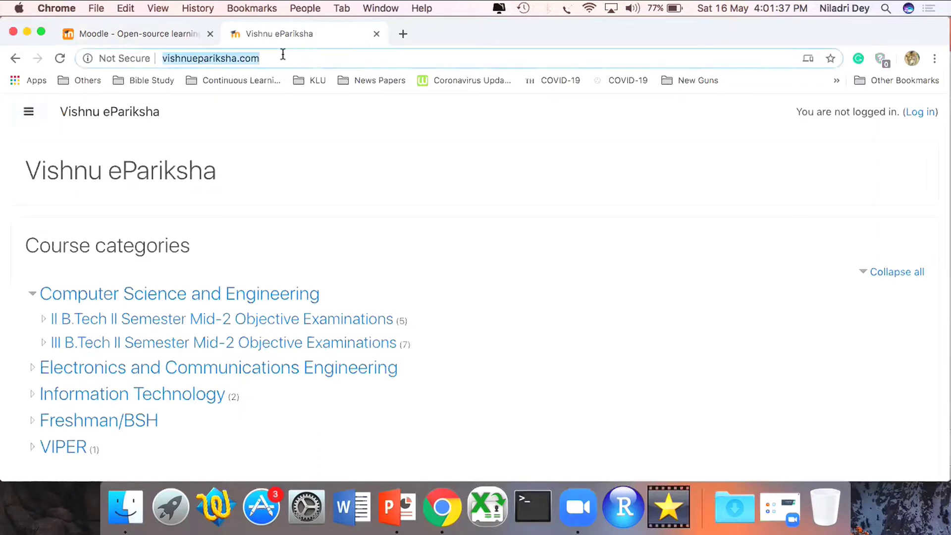
click(319, 144)
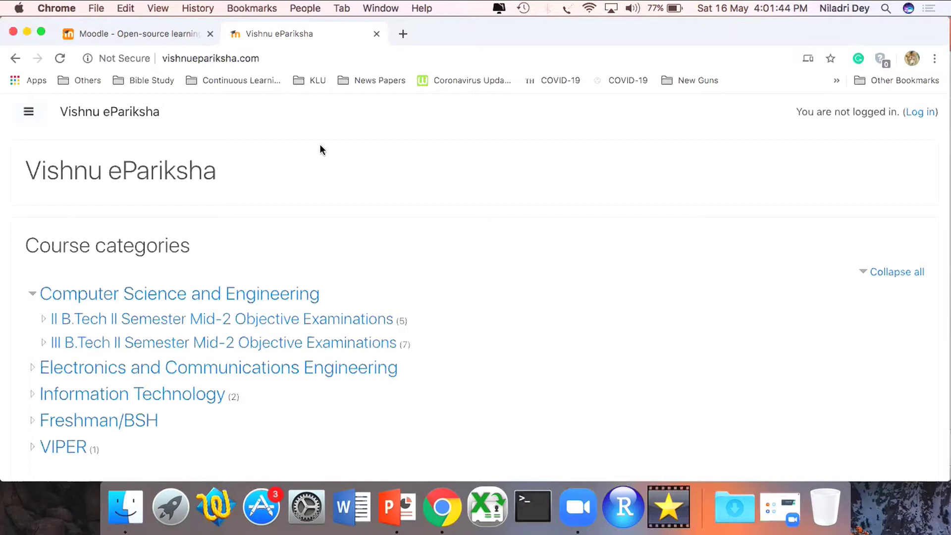
scroll(320, 149, down, 3)
scroll(320, 148, up, 3)
Step: Log in to Vishnu ePariksha using the browser's saved administrator credentials
click(913, 114)
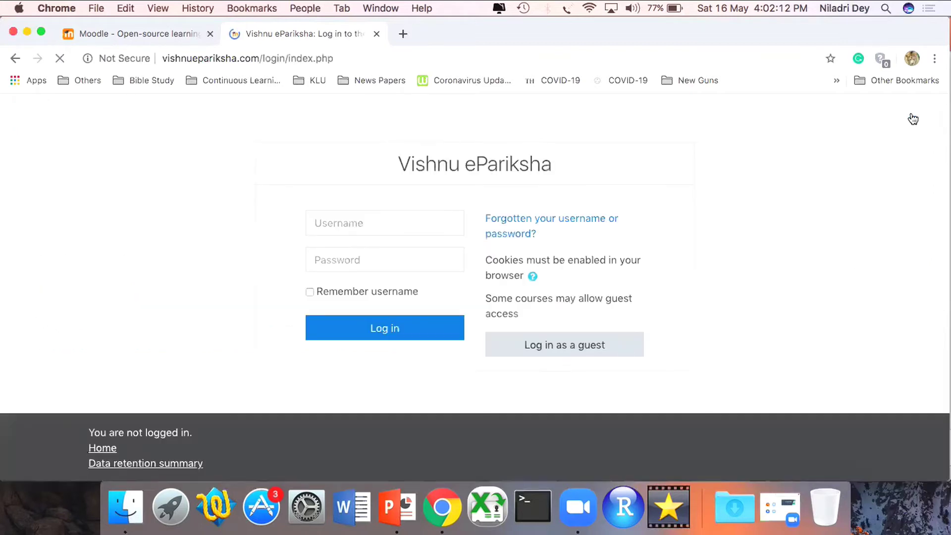
click(442, 224)
click(409, 268)
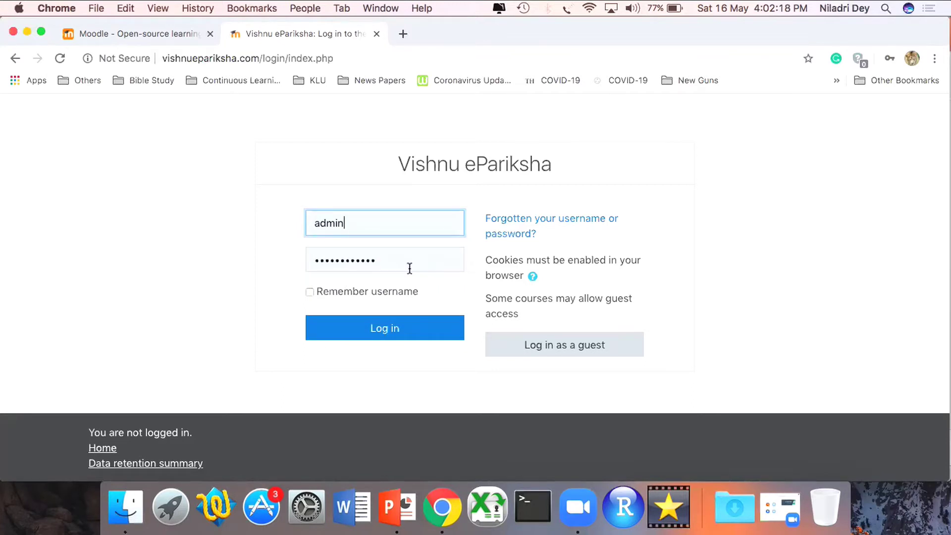
click(391, 331)
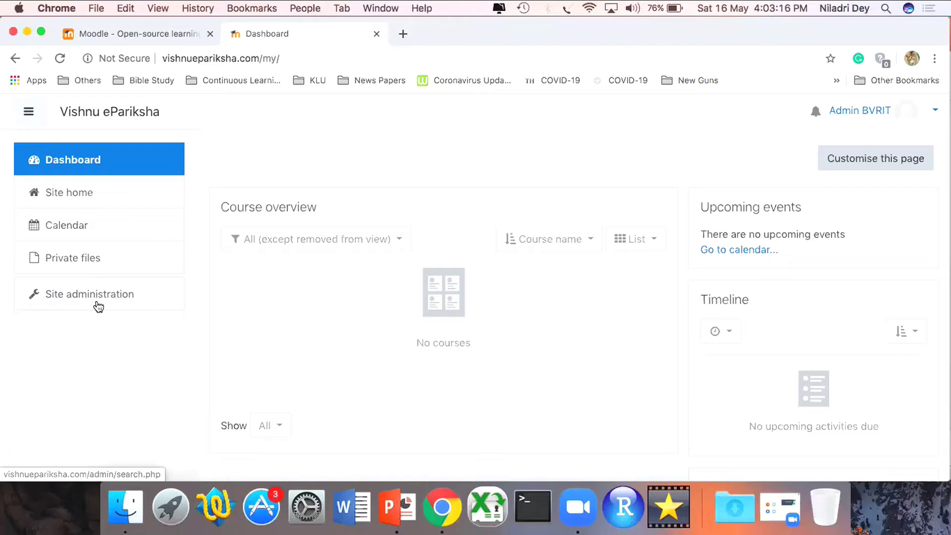
Step: Go to Site administration, browse the page, and show the Users tab options
click(99, 307)
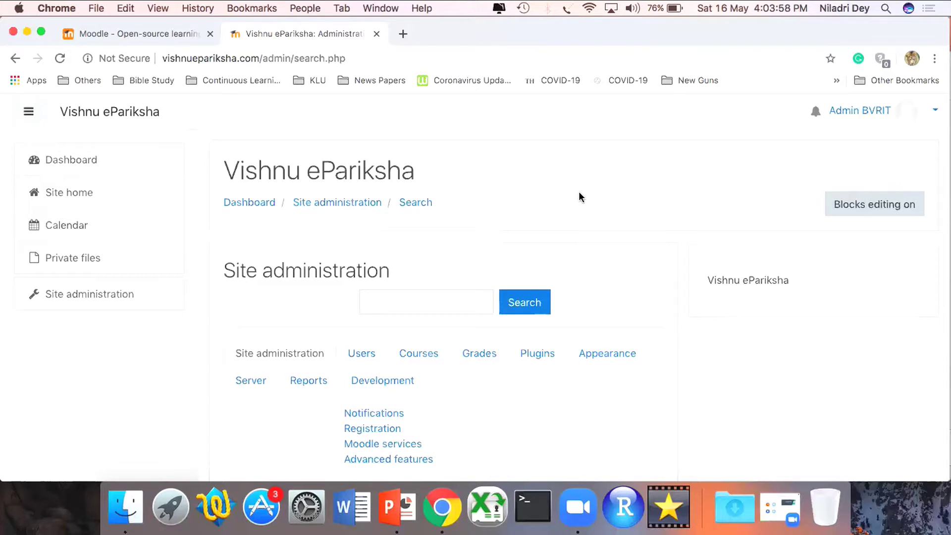
scroll(579, 194, down, 3)
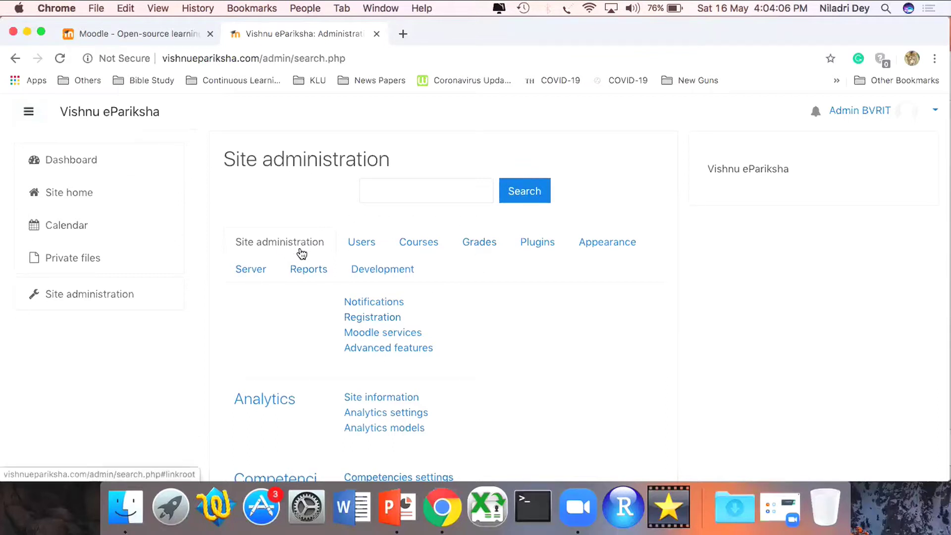
scroll(301, 254, down, 5)
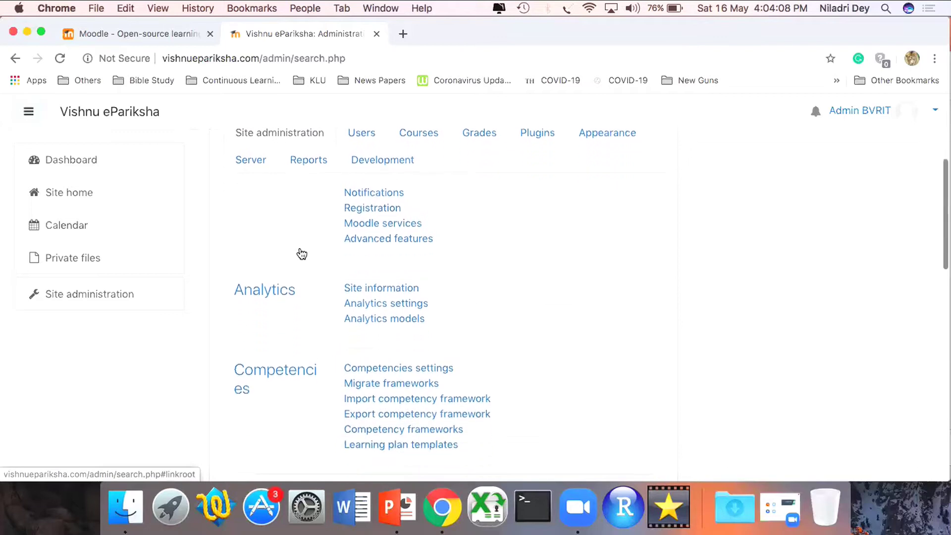
scroll(301, 249, down, 1)
scroll(301, 249, down, 10)
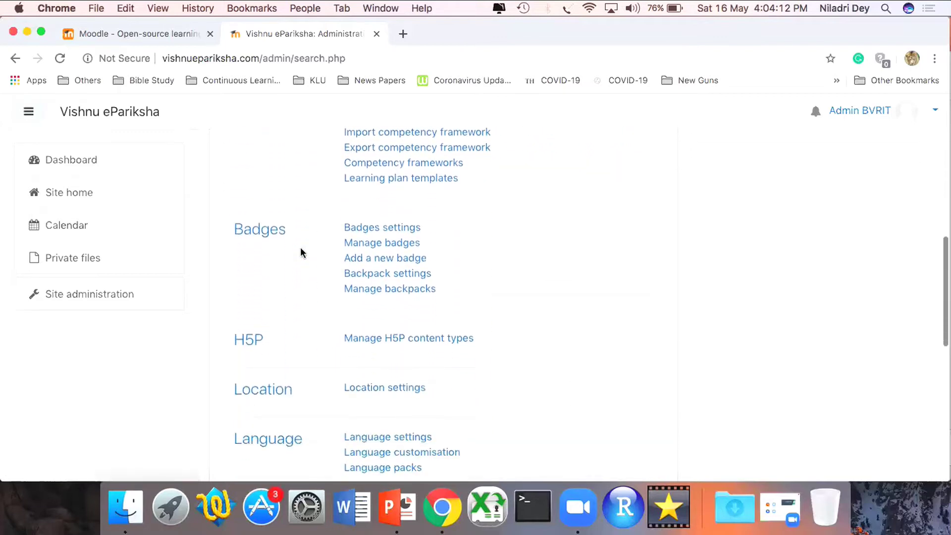
scroll(301, 249, down, 2)
scroll(301, 249, down, 3)
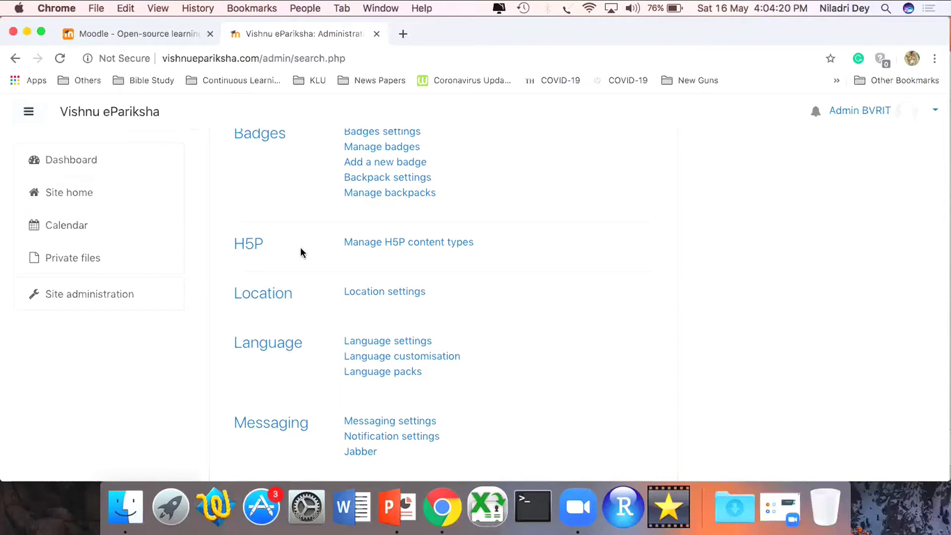
scroll(300, 248, up, 5)
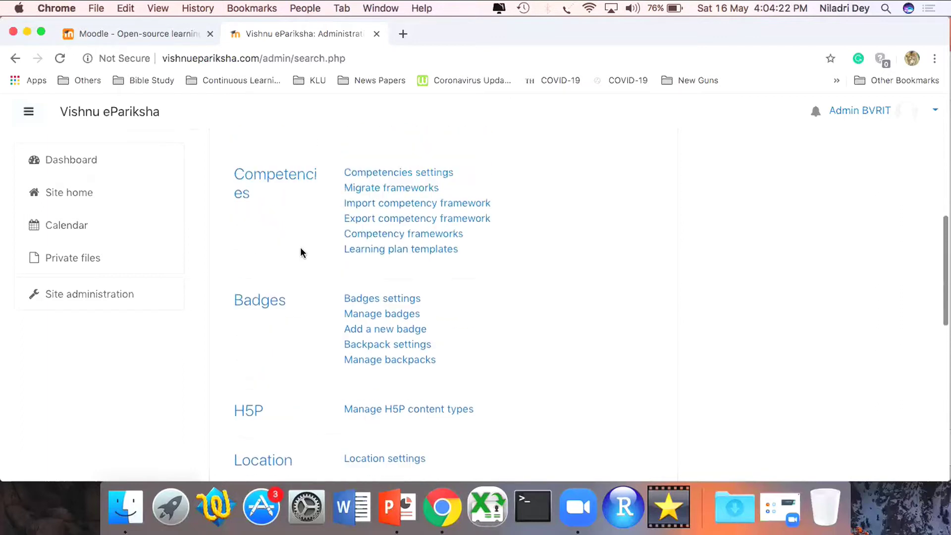
scroll(300, 252, up, 9)
click(343, 253)
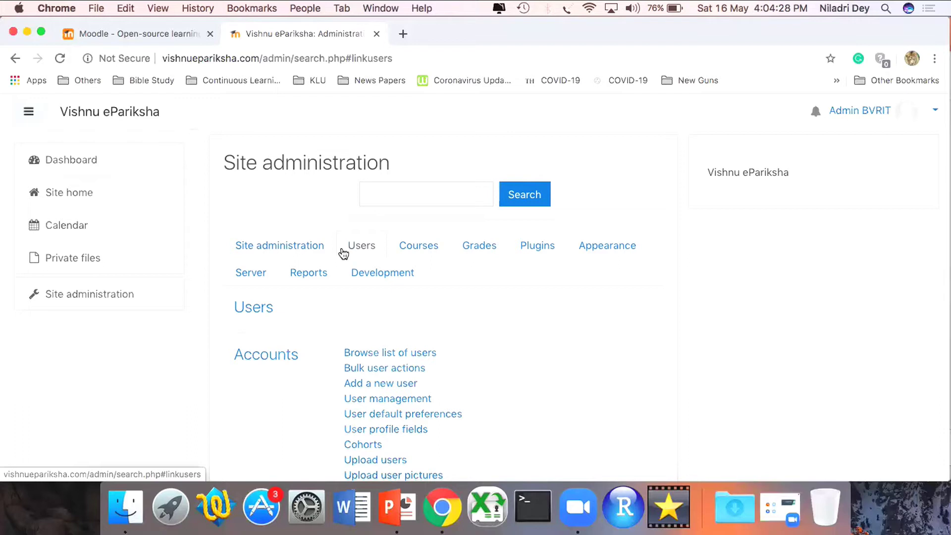
Step: Show the Courses tab in Site administration, with Manage courses and categories listed
click(429, 249)
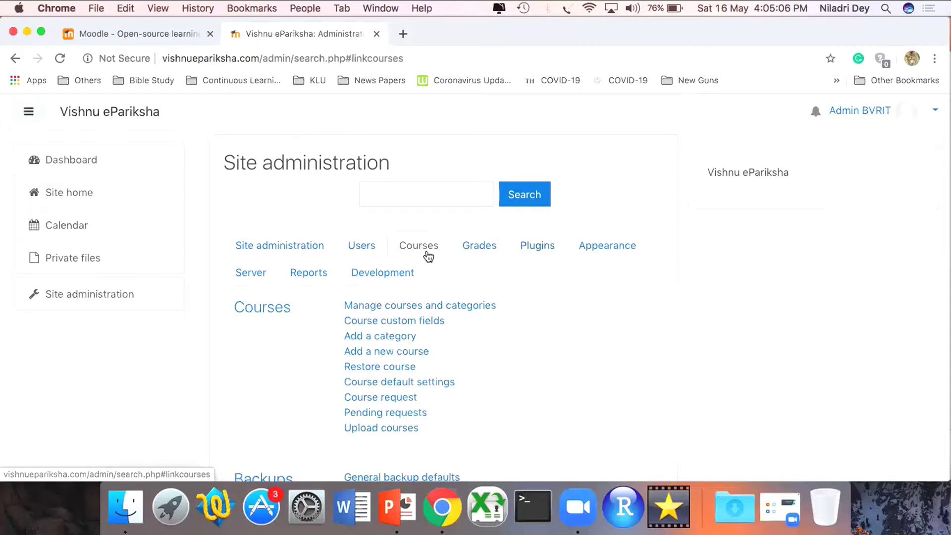
scroll(428, 256, down, 3)
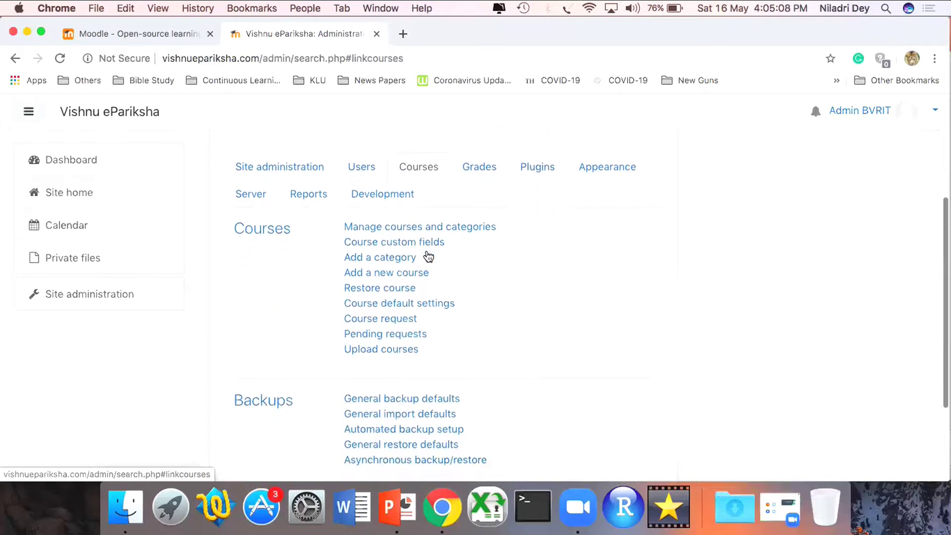
Step: Open the Add a new course form and enter TrialCourse as the full name
click(402, 274)
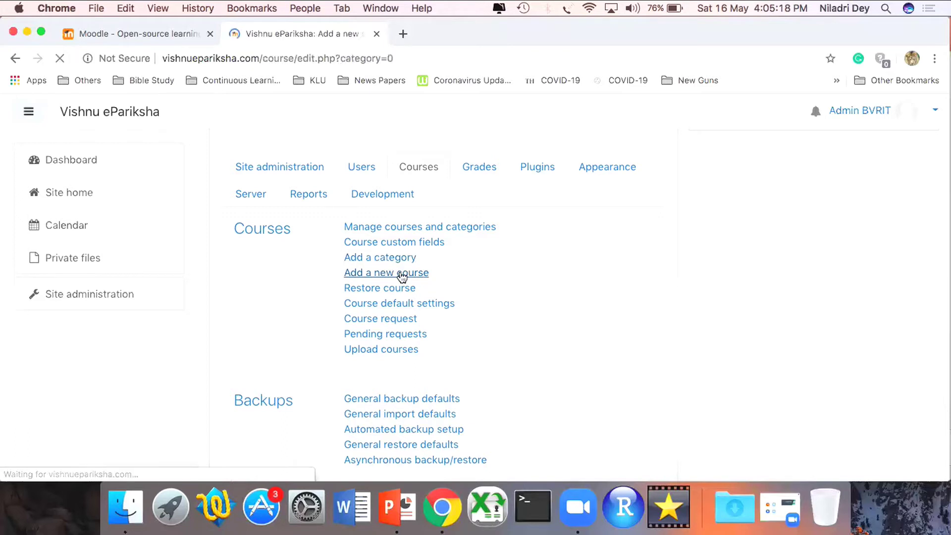
scroll(402, 276, down, 3)
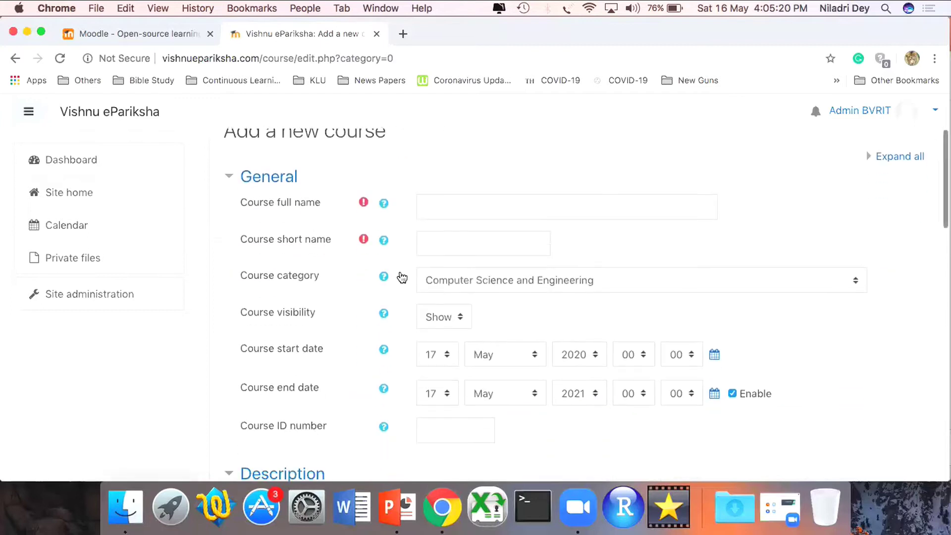
scroll(402, 277, down, 3)
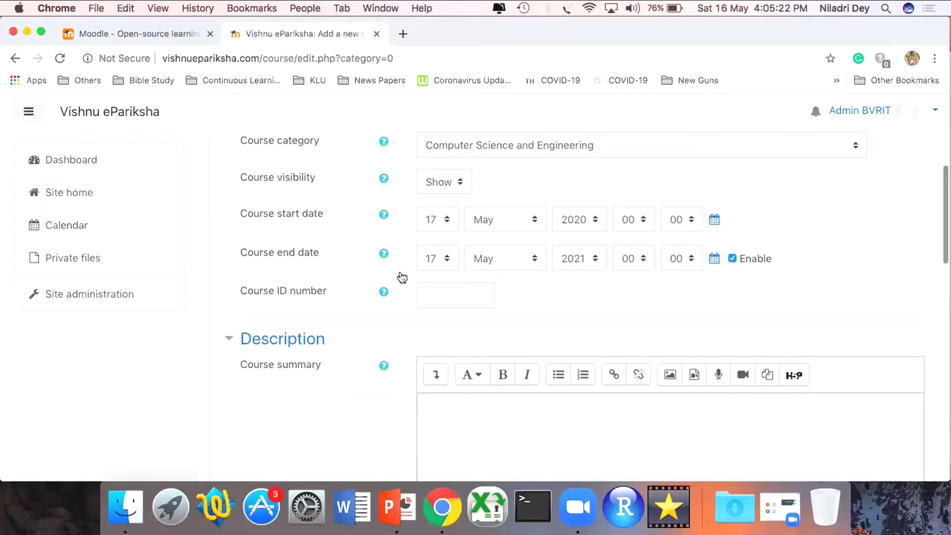
scroll(402, 277, up, 3)
click(464, 228)
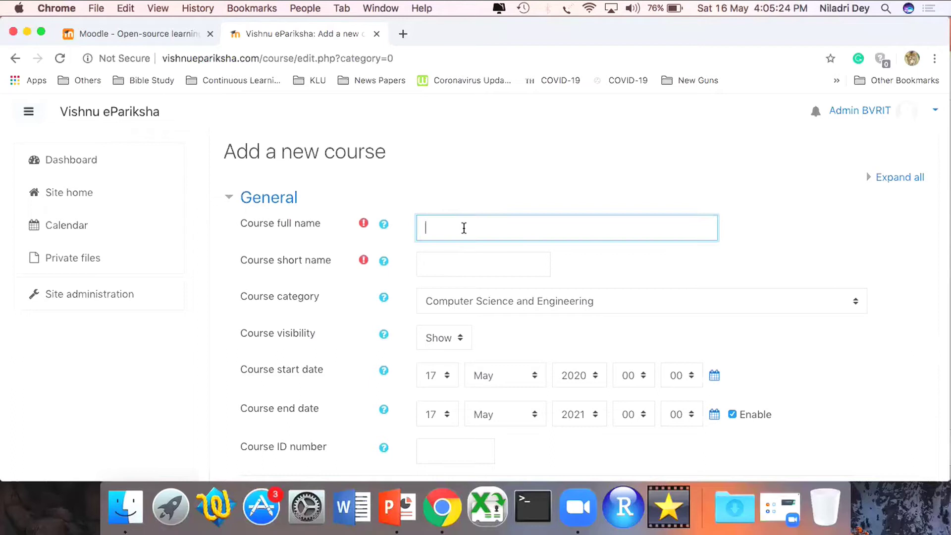
text(TrialCourse)
key(Tab)
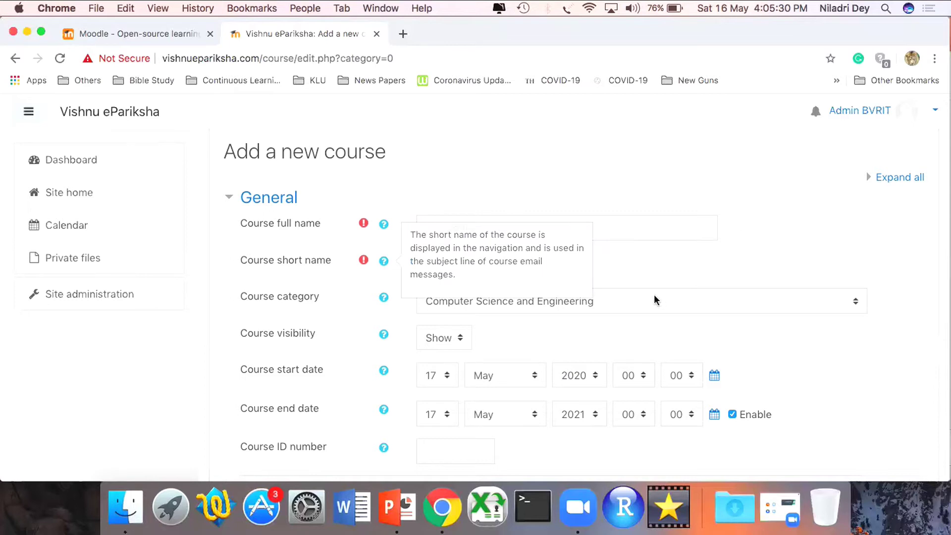
Step: Enter TCN as the course short name
click(654, 294)
click(504, 263)
click(496, 266)
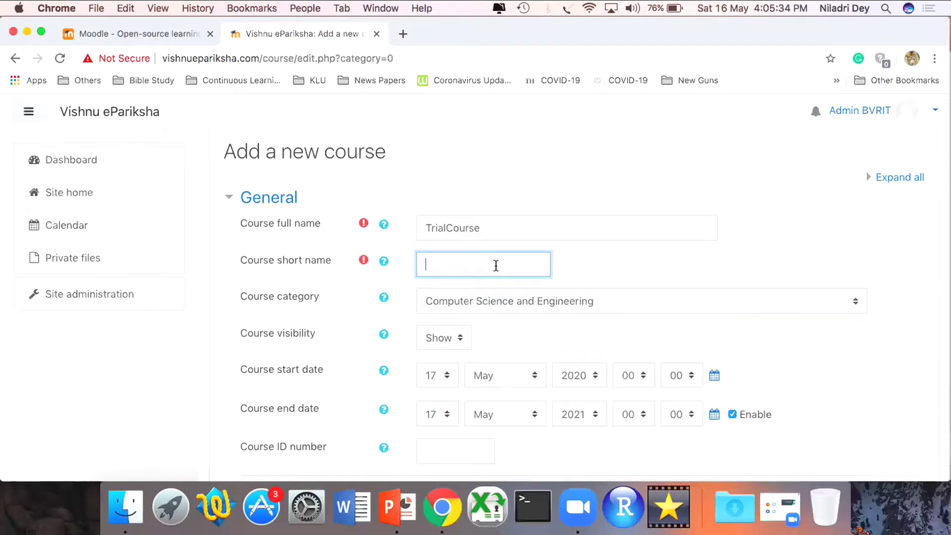
text(TCN)
text(ladri)
key(BackSpace)
key(BackSpace)
key(BackSpace)
key(BackSpace)
key(BackSpace)
key(BackSpace)
click(659, 262)
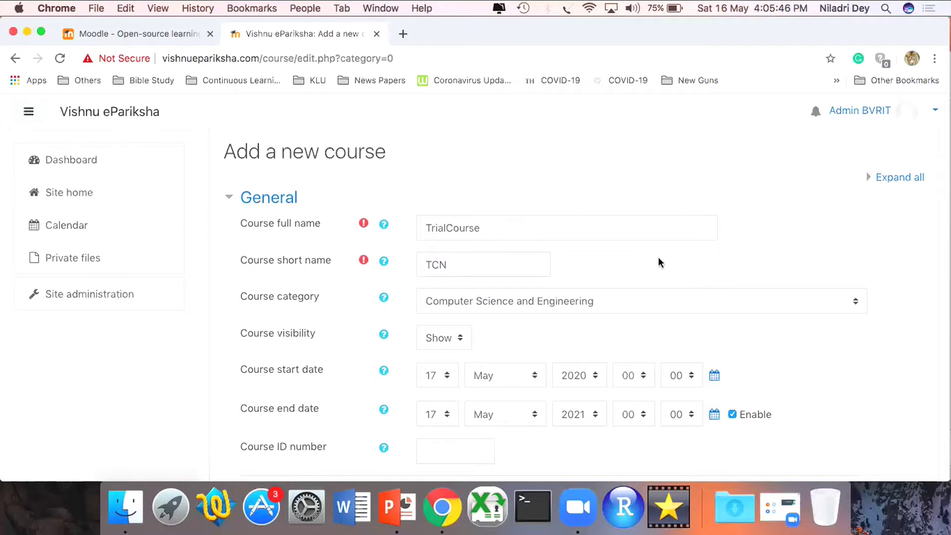
Step: Choose Information Technology as the course category
click(634, 297)
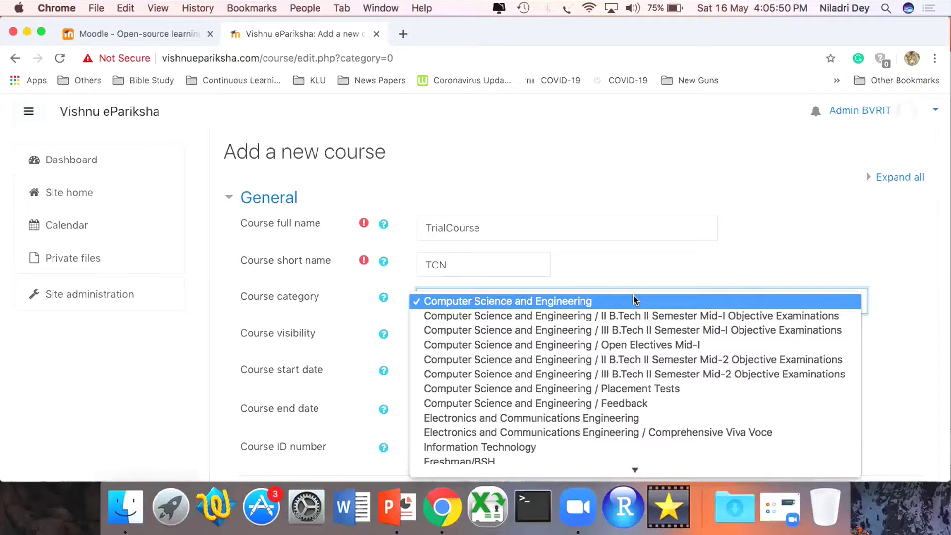
scroll(621, 406, down, 2)
scroll(620, 406, down, 1)
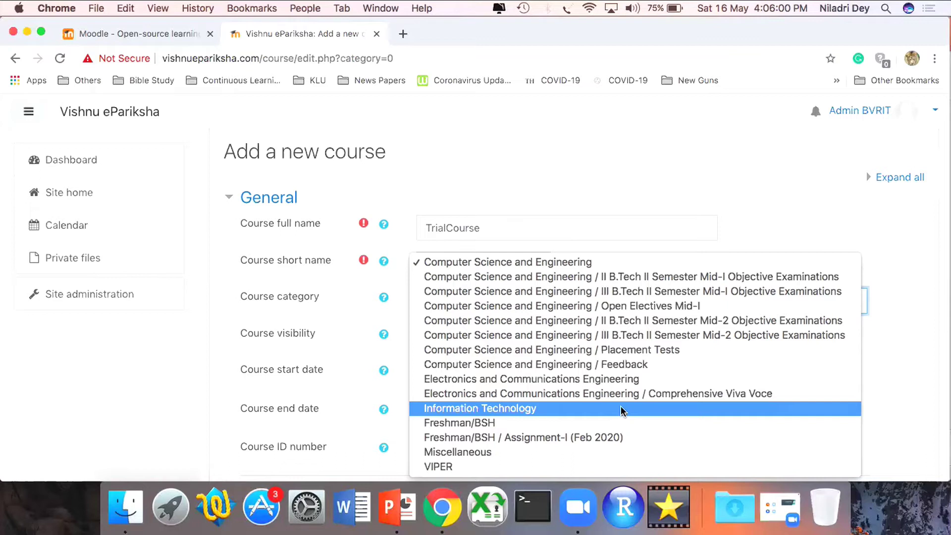
click(622, 410)
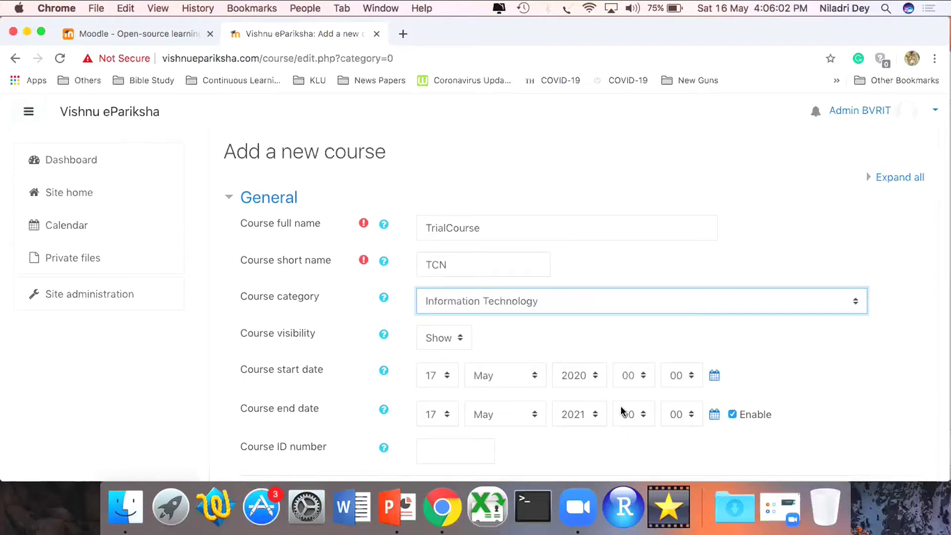
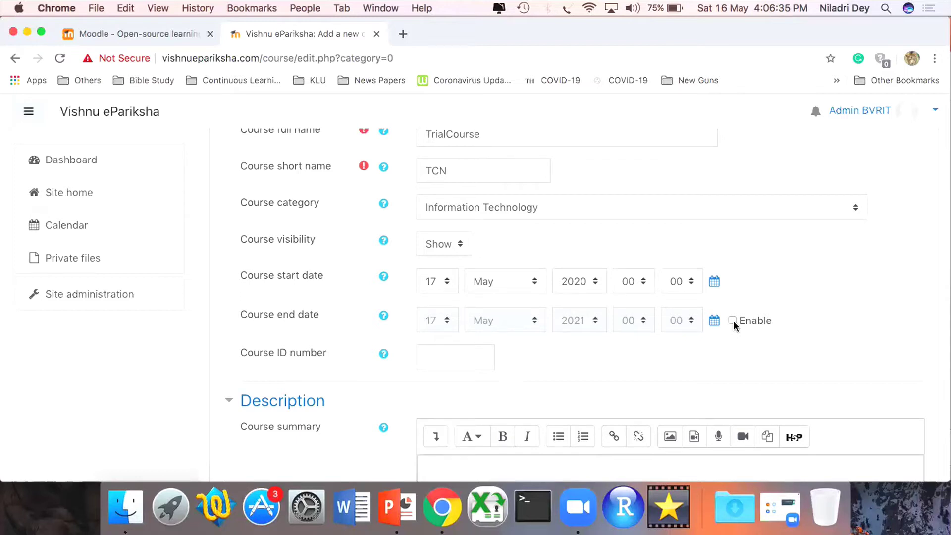
Step: Enter 'This is a demo course.' as the course summary and scroll past Course image
scroll(734, 320, down, 5)
click(658, 384)
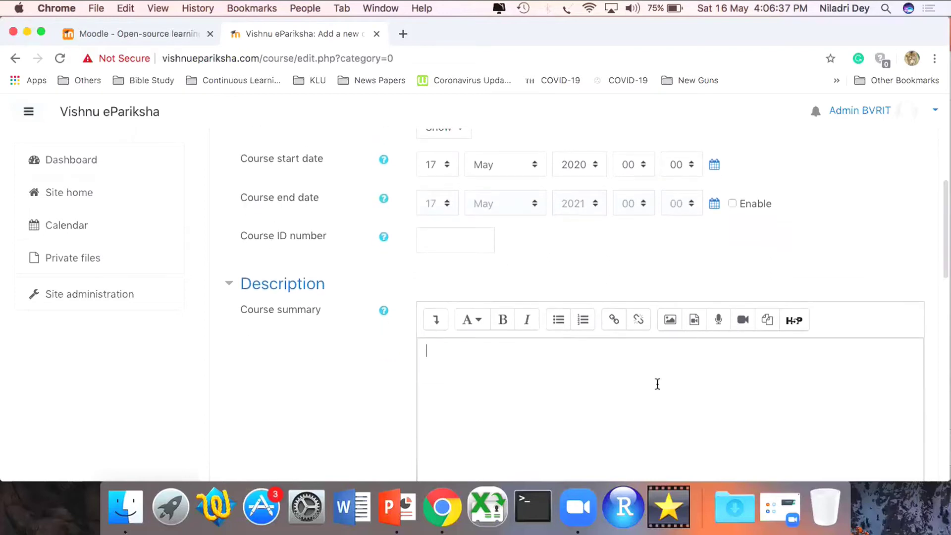
right_click(657, 382)
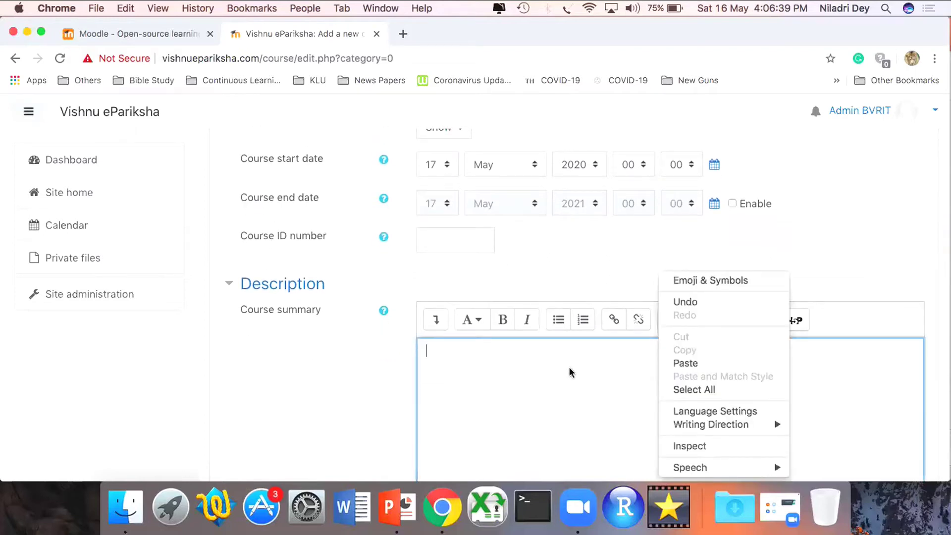
click(477, 358)
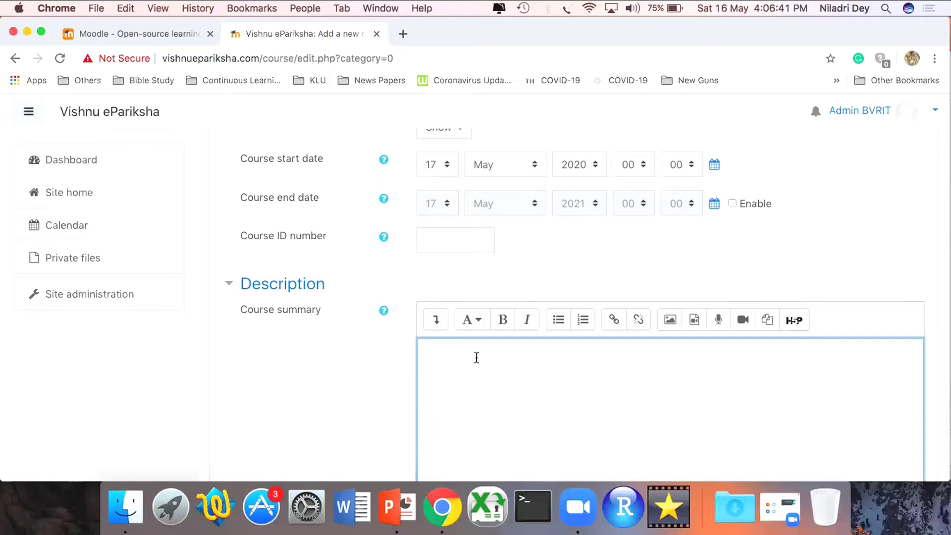
text(This is a demo course.)
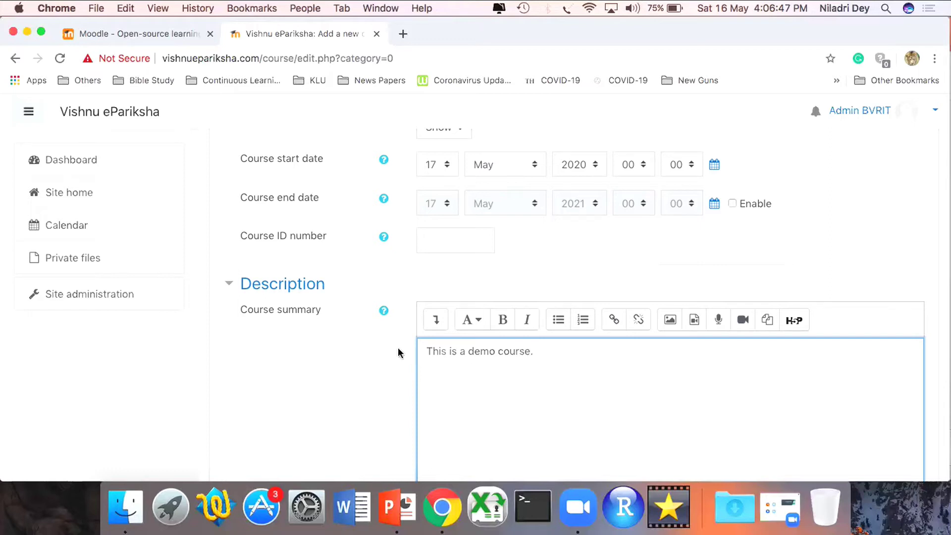
scroll(399, 353, down, 3)
scroll(399, 353, down, 1)
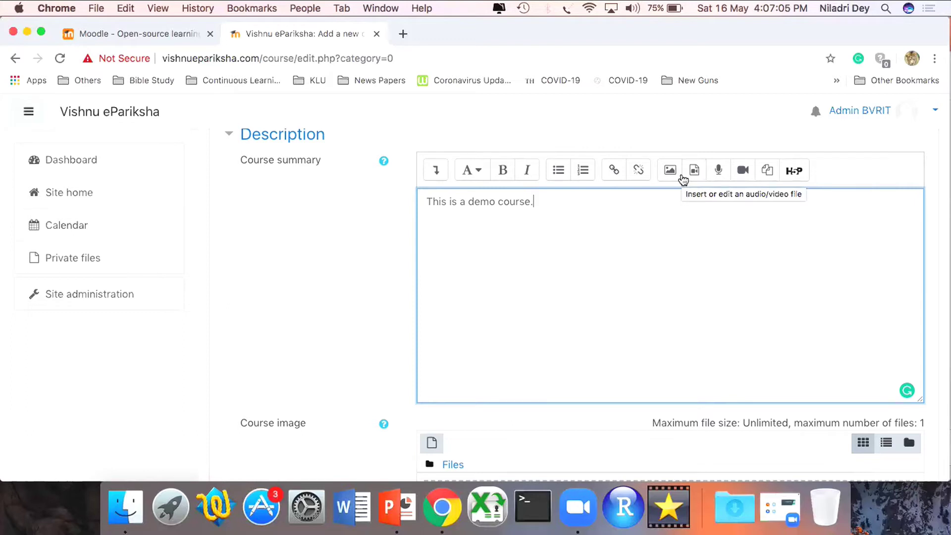
scroll(681, 174, down, 3)
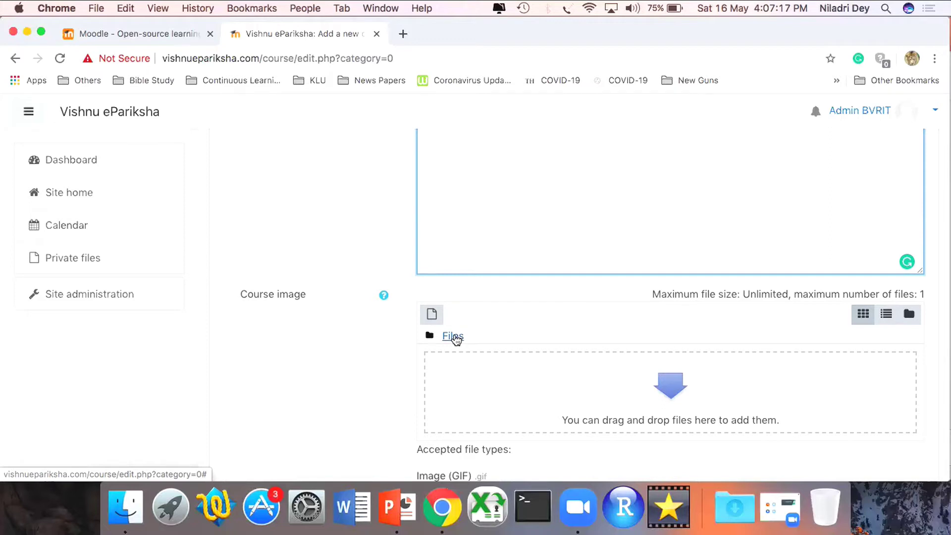
Step: Expand the Course format section and open the Format dropdown to view available formats
scroll(455, 338, down, 4)
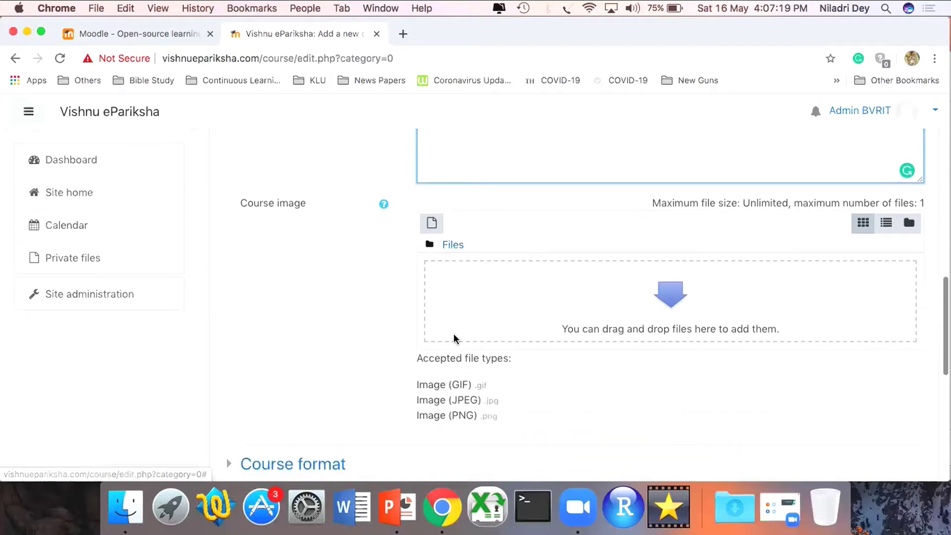
scroll(453, 337, down, 5)
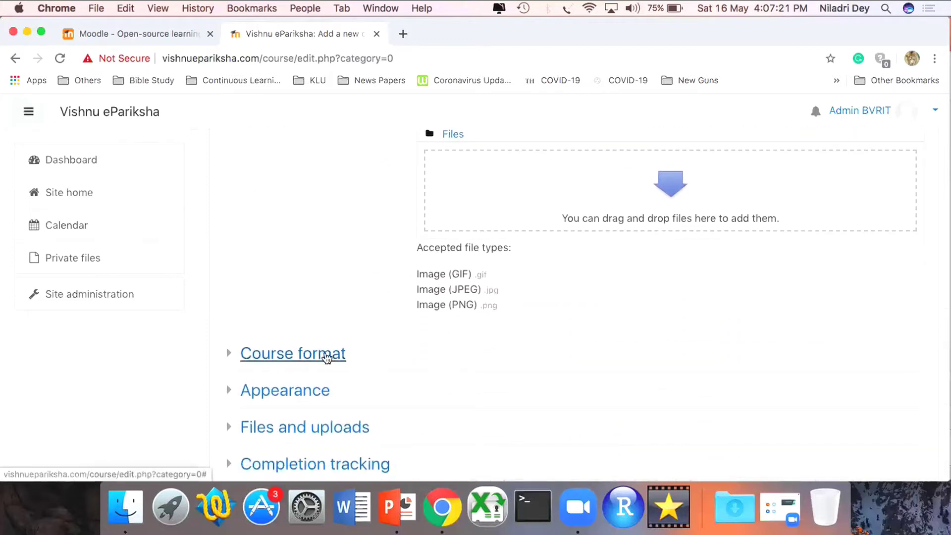
click(231, 355)
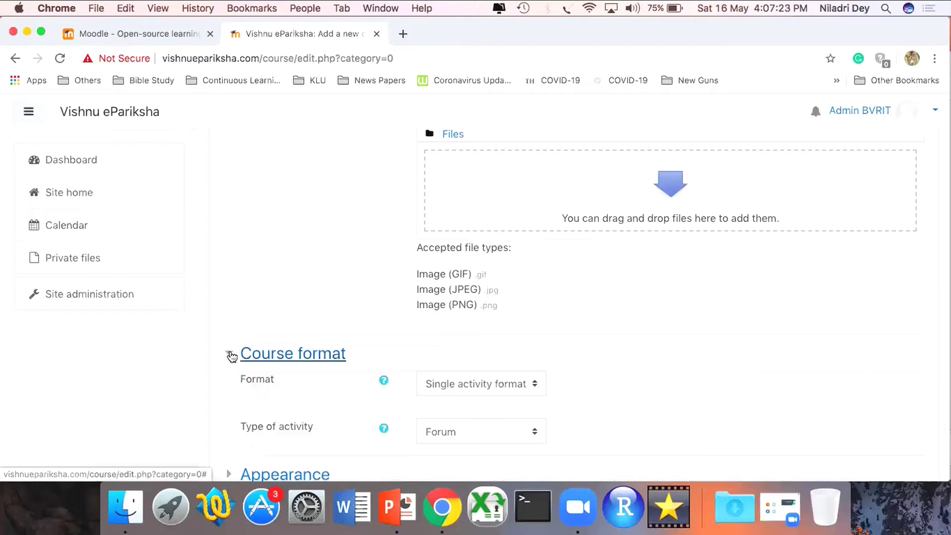
scroll(231, 356, down, 5)
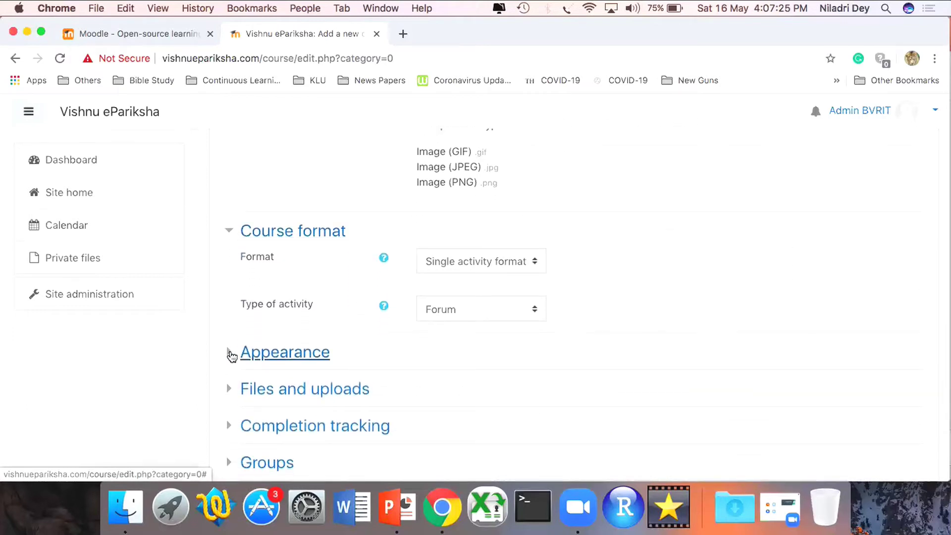
click(472, 262)
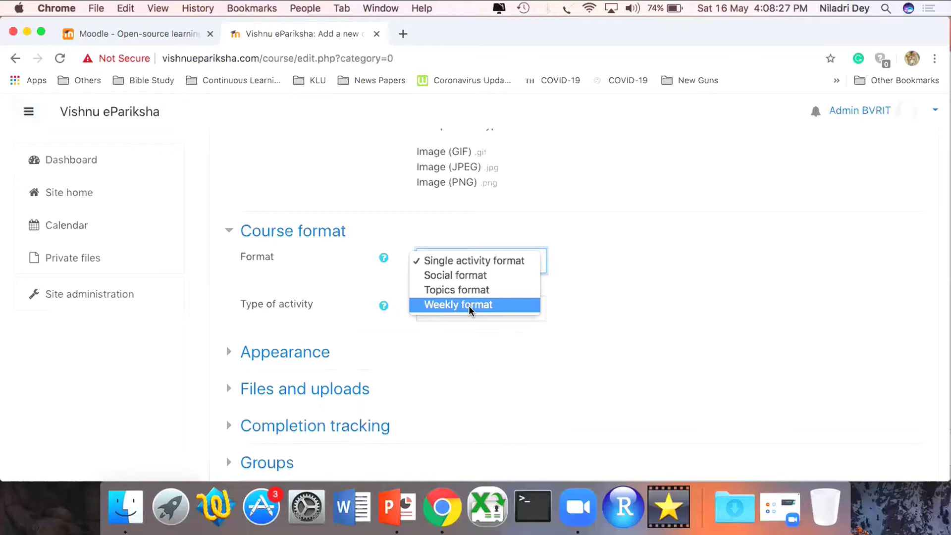
Step: Review the activity type list, then switch the course format to Topics format
click(466, 261)
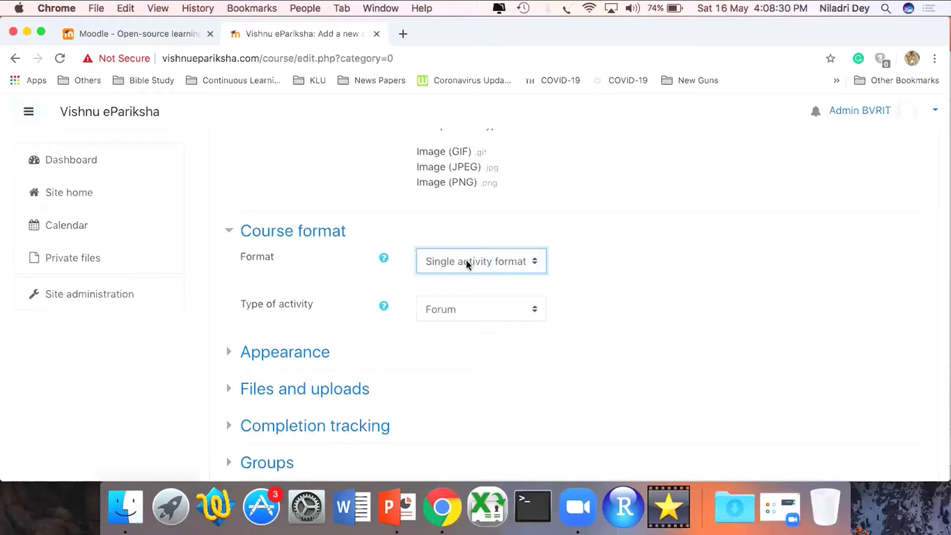
click(427, 310)
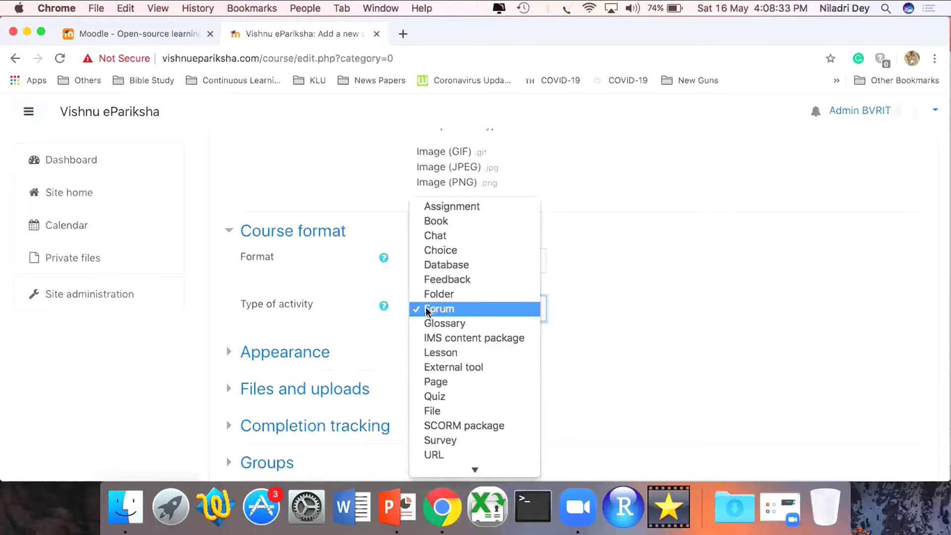
scroll(427, 310, down, 1)
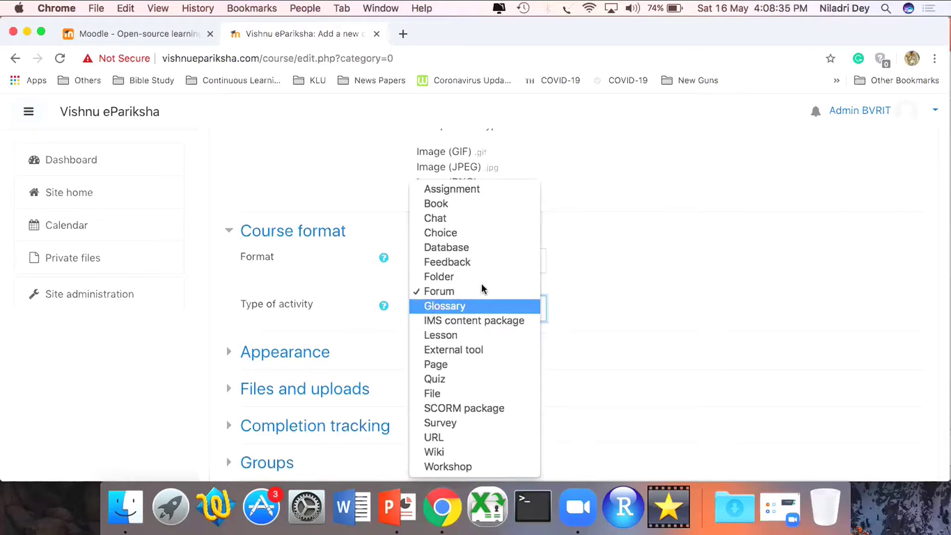
click(647, 268)
click(512, 263)
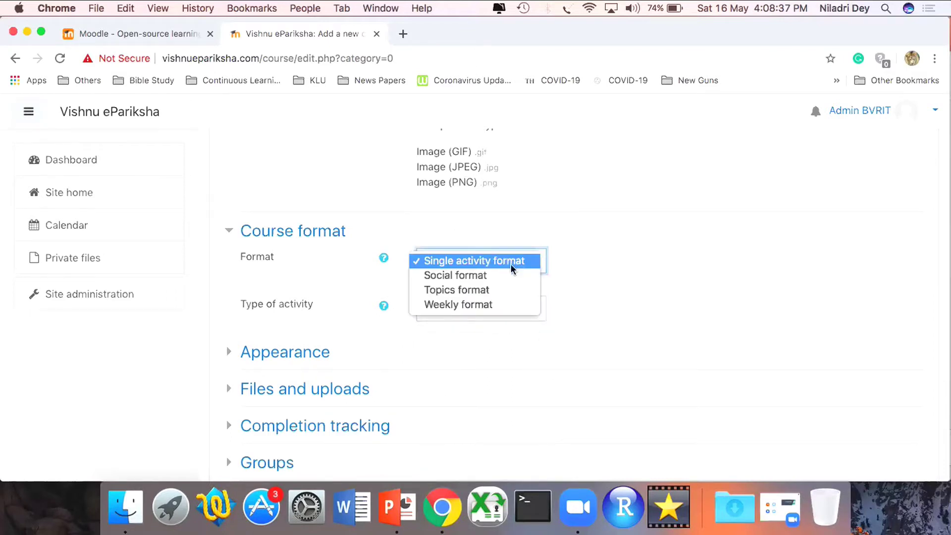
click(503, 290)
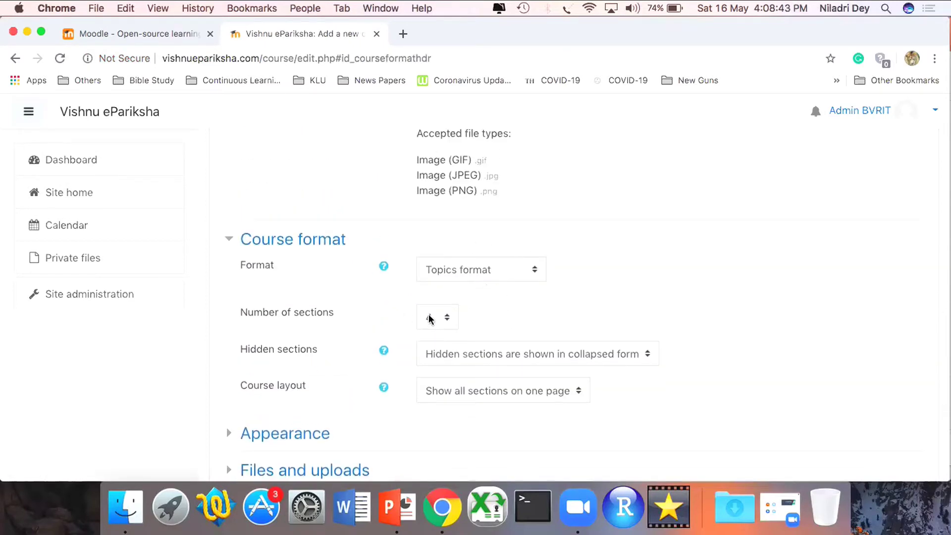
Step: Set the number of sections to 5
click(430, 318)
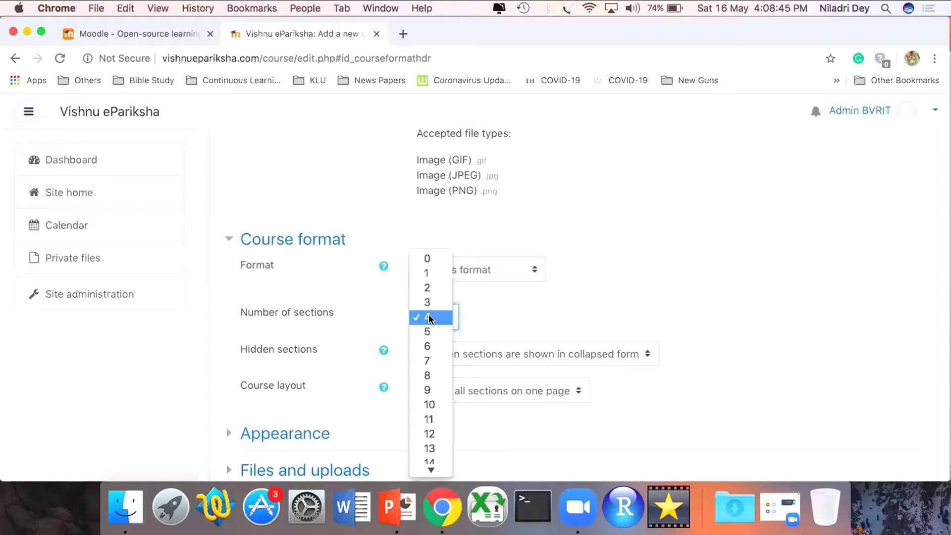
scroll(430, 318, down, 10)
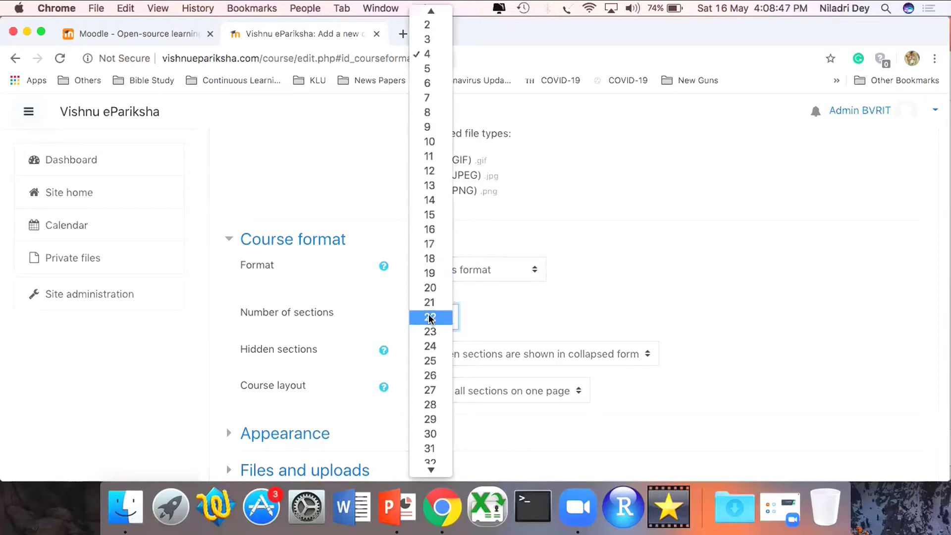
scroll(430, 318, up, 2)
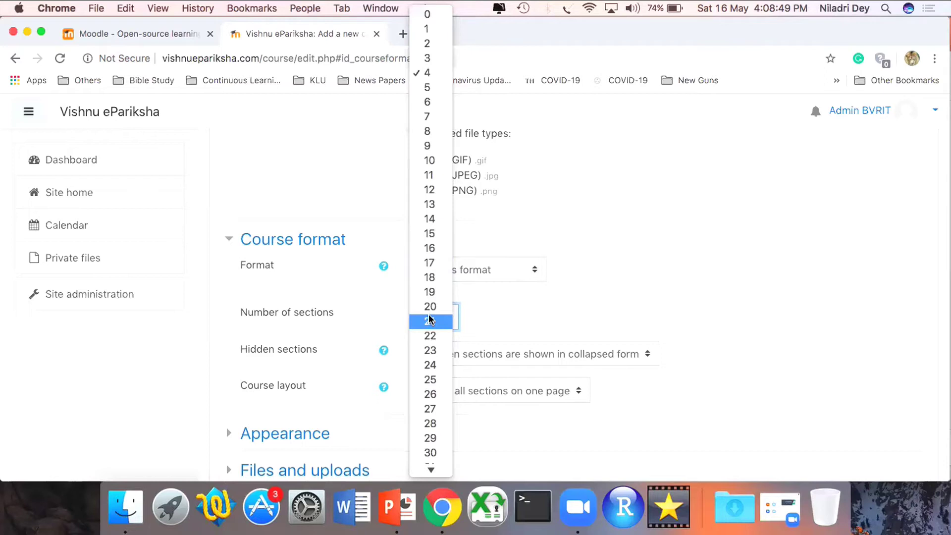
click(431, 88)
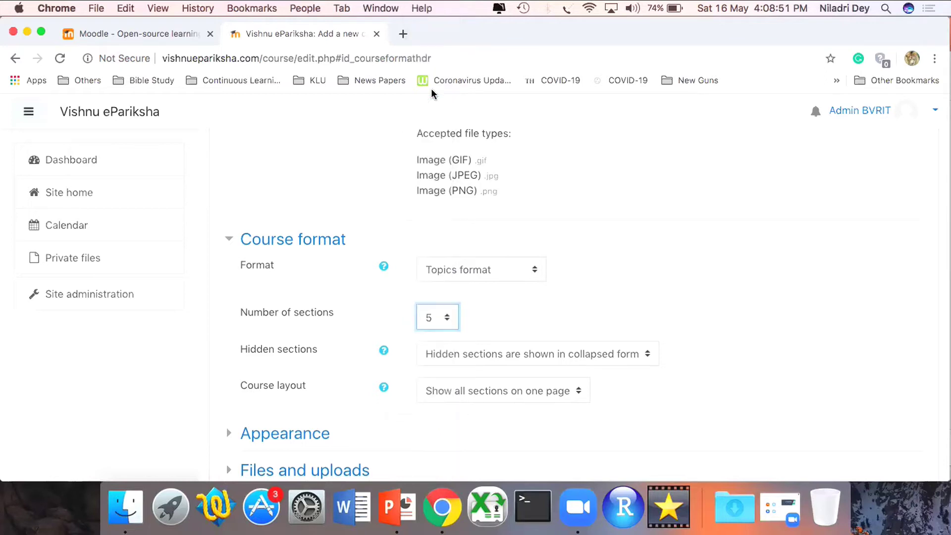
click(712, 270)
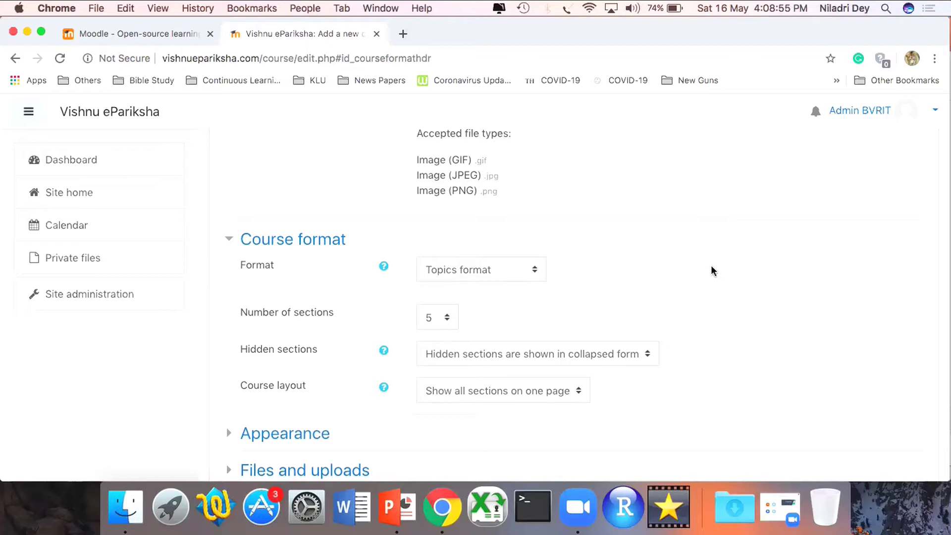
scroll(632, 272, down, 2)
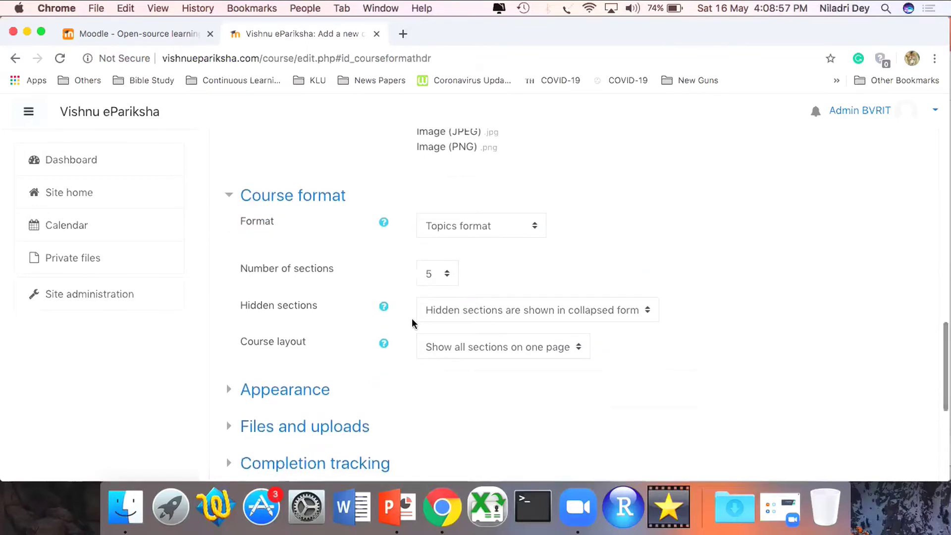
Step: Keep 'Show all sections on one page' as the layout and expand Appearance
right_click(441, 310)
click(358, 291)
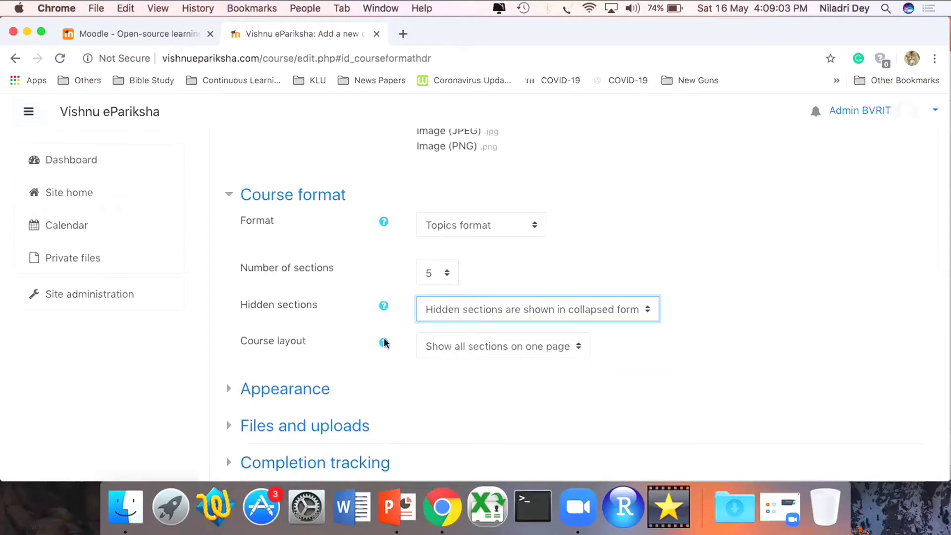
click(540, 349)
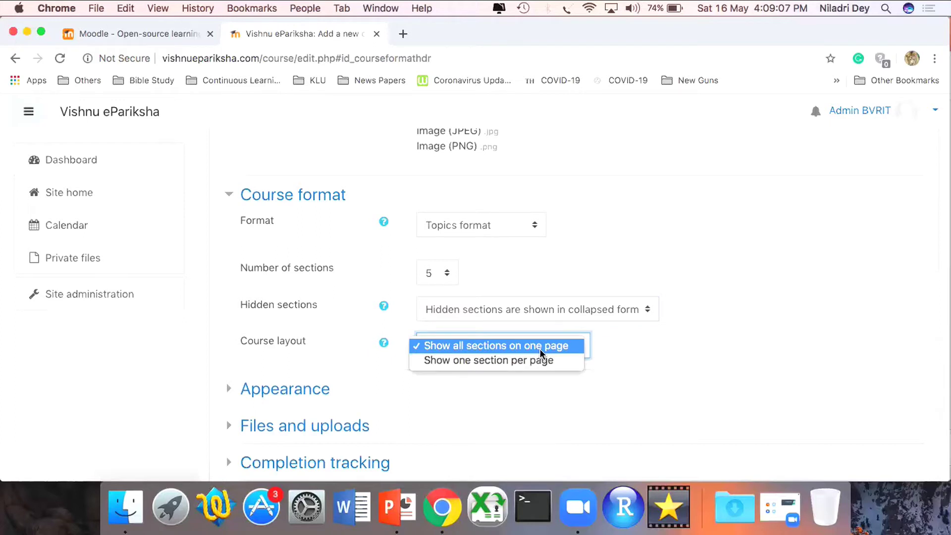
click(671, 245)
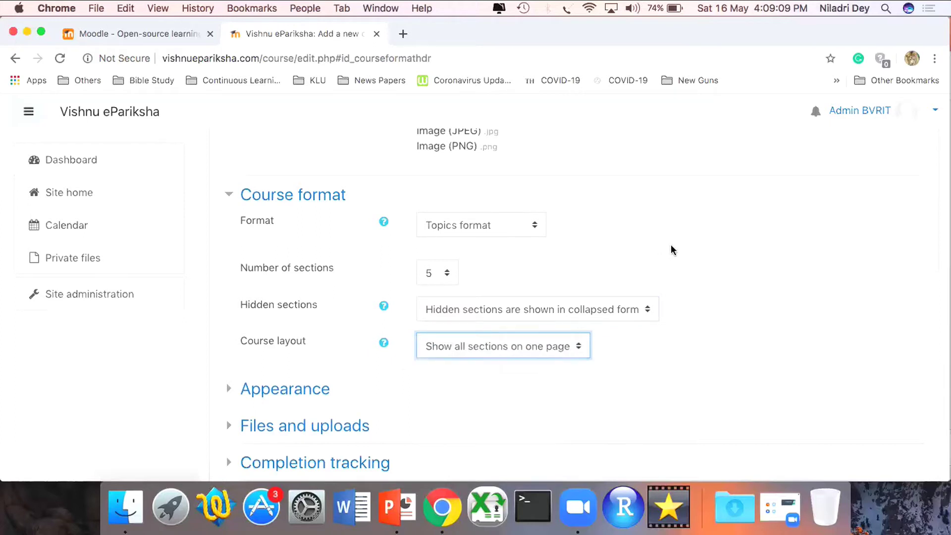
scroll(671, 245, down, 2)
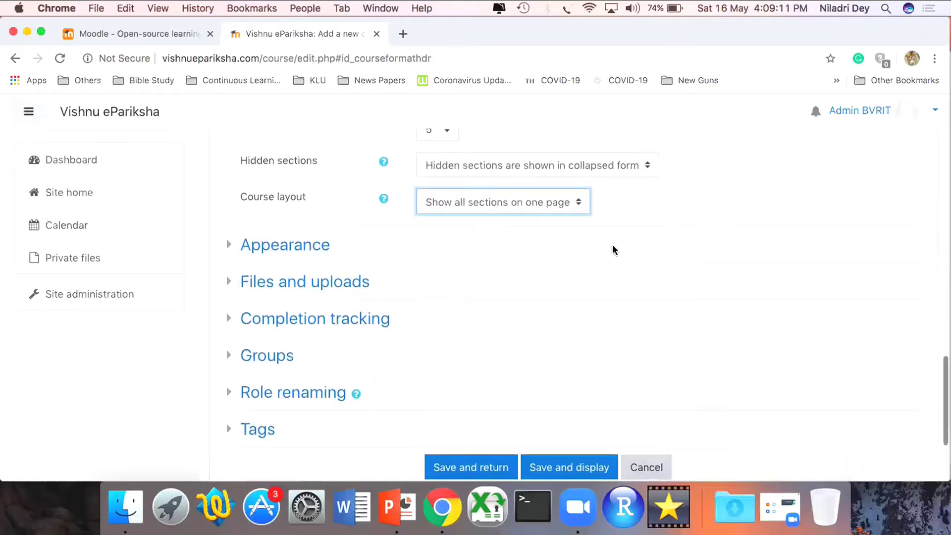
click(228, 252)
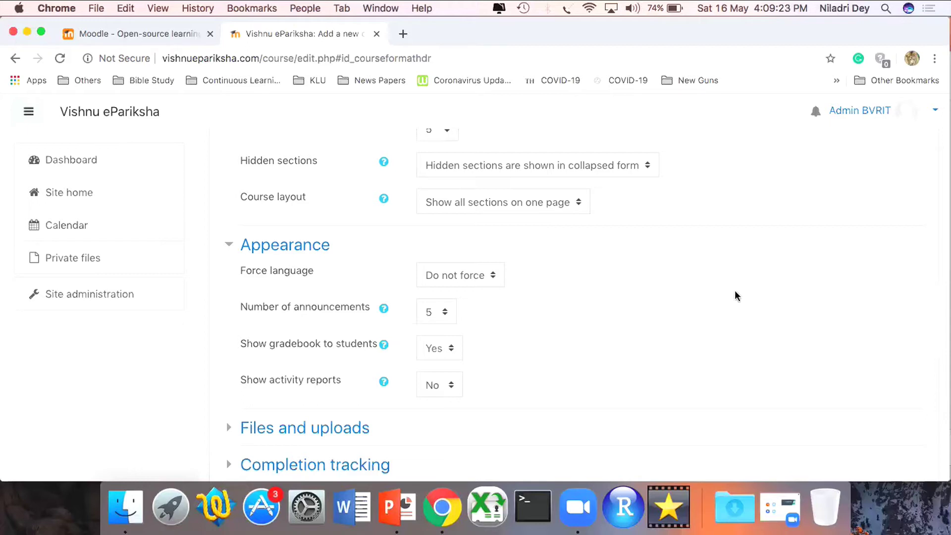
Step: Review the Role renaming fields, then save and display the new TrialCourse
scroll(735, 296, down, 5)
scroll(735, 296, down, 1)
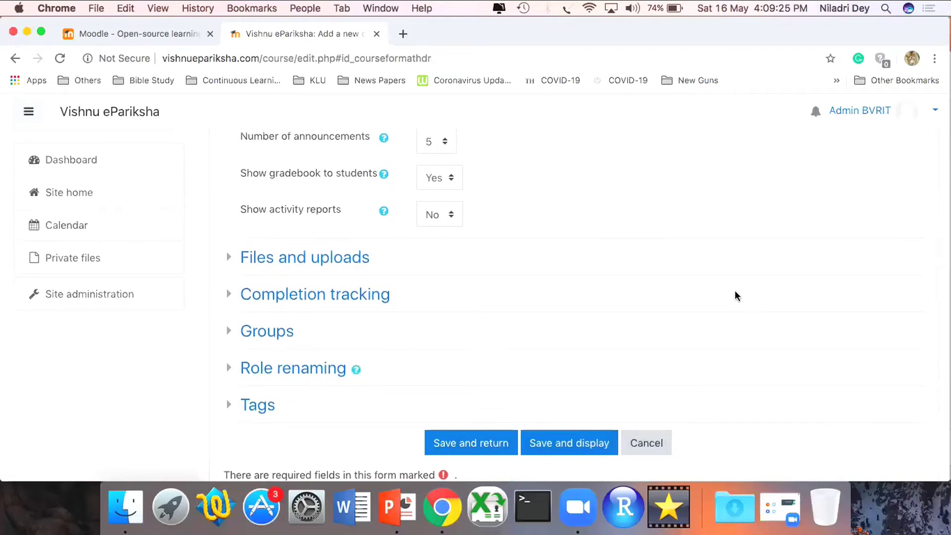
scroll(735, 296, down, 3)
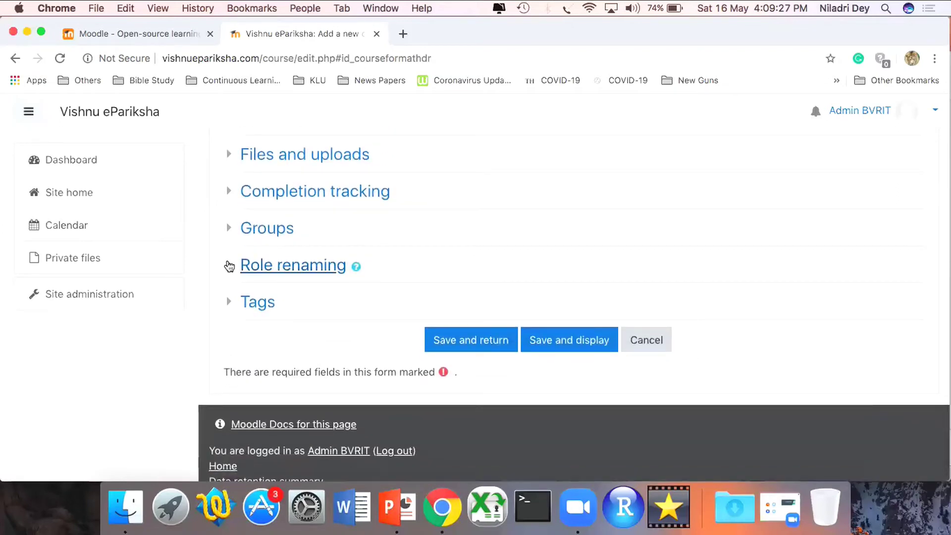
click(228, 266)
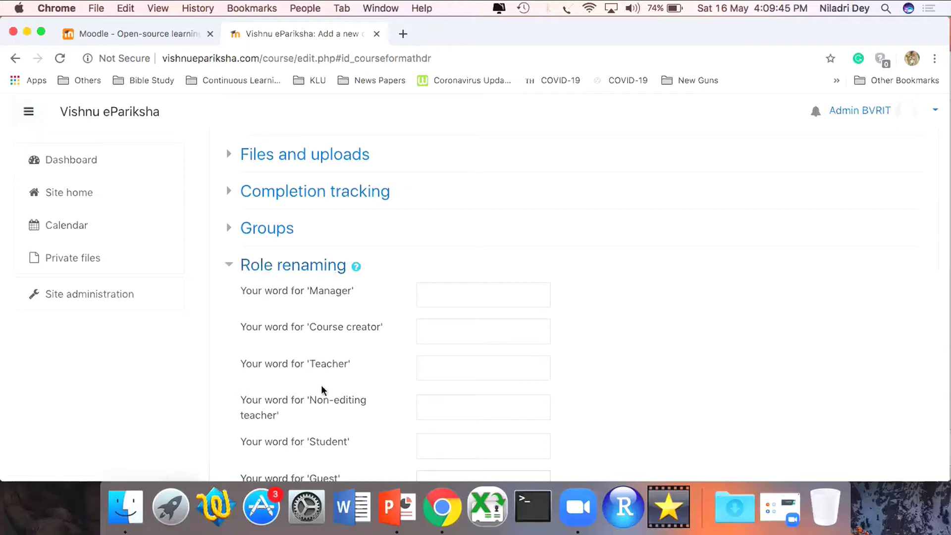
scroll(322, 389, down, 5)
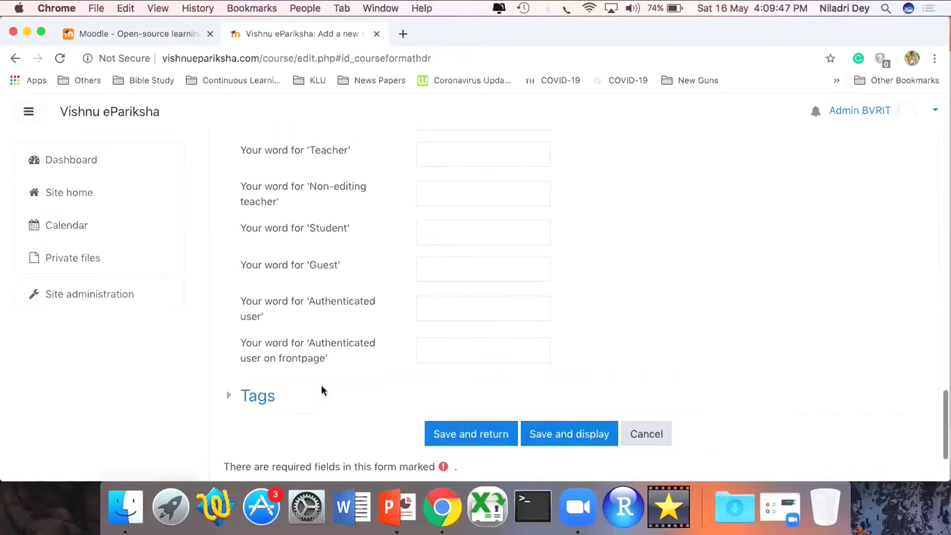
scroll(322, 389, up, 4)
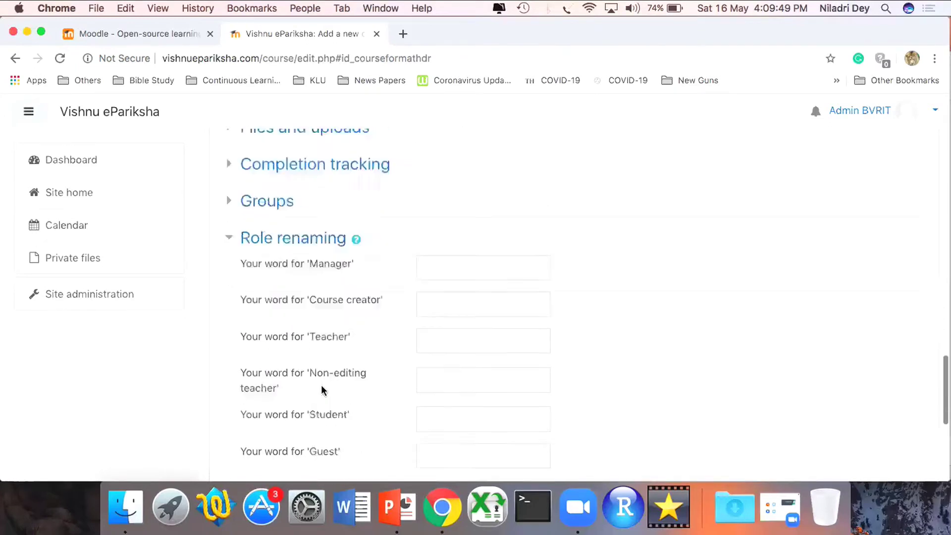
scroll(321, 390, down, 5)
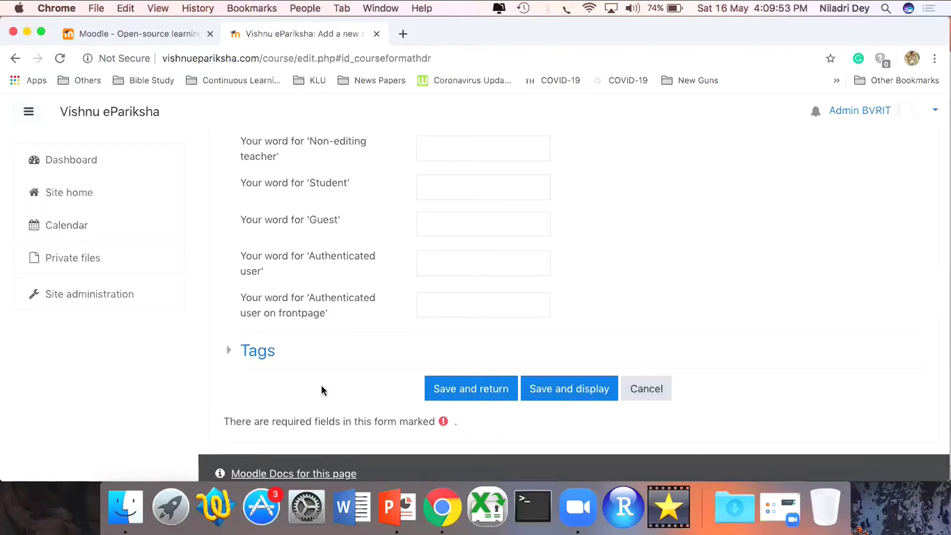
click(585, 391)
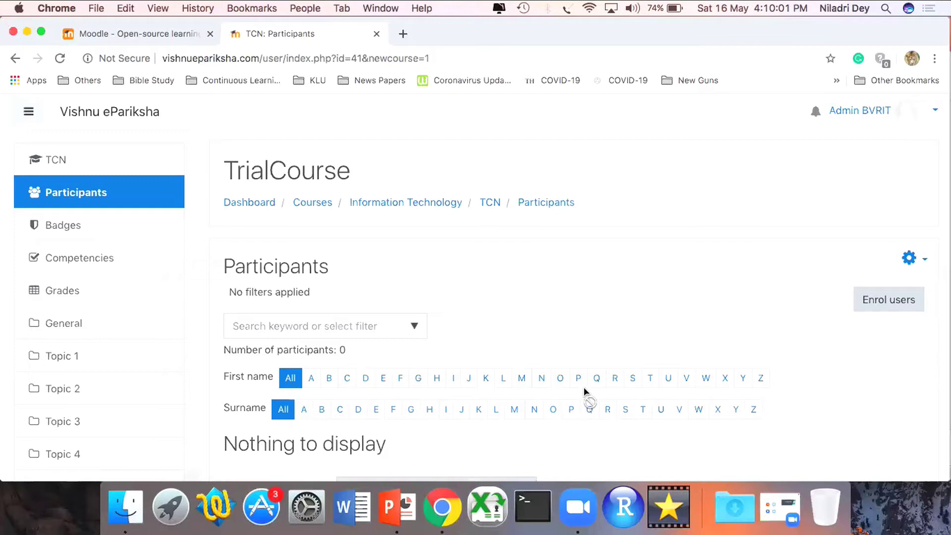
Step: Scroll through the TrialCourse Participants page showing 0 enrolled participants
scroll(583, 387, down, 3)
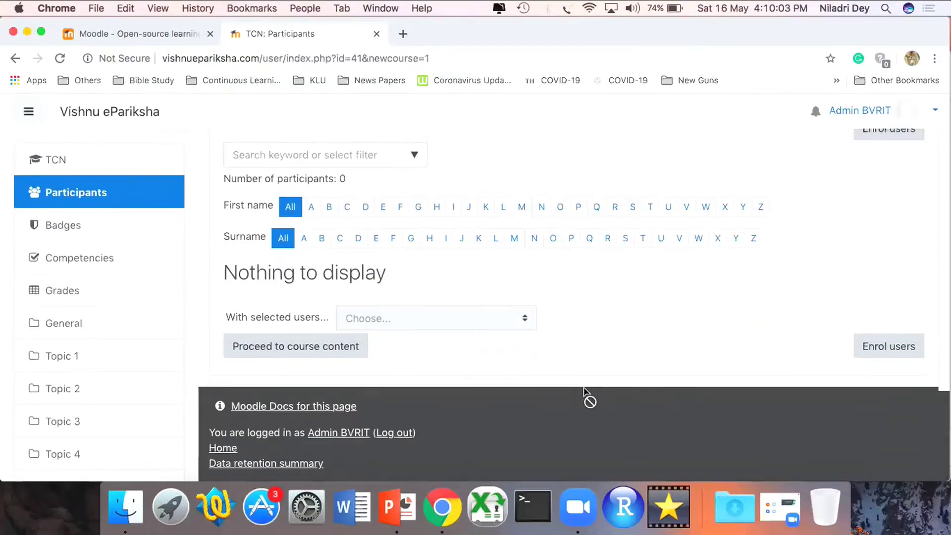
scroll(584, 387, up, 3)
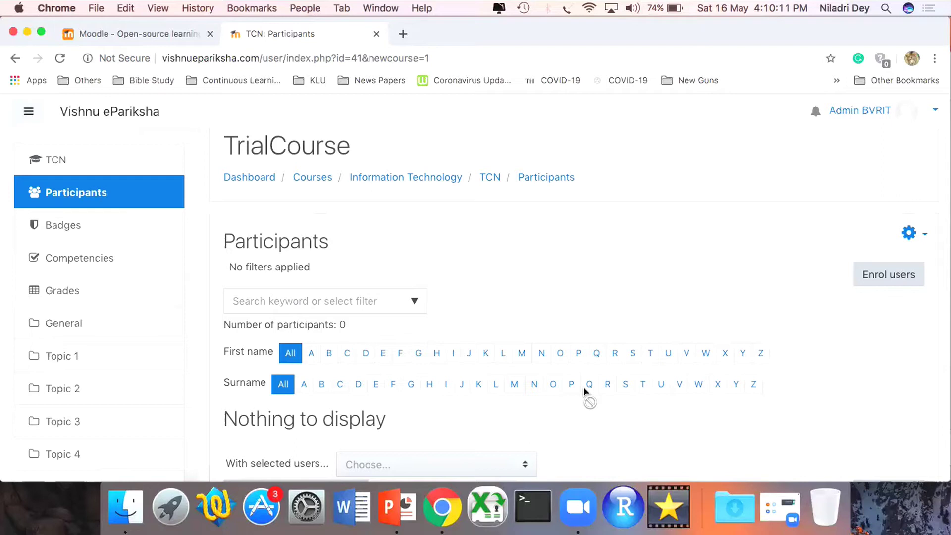
scroll(583, 387, up, 1)
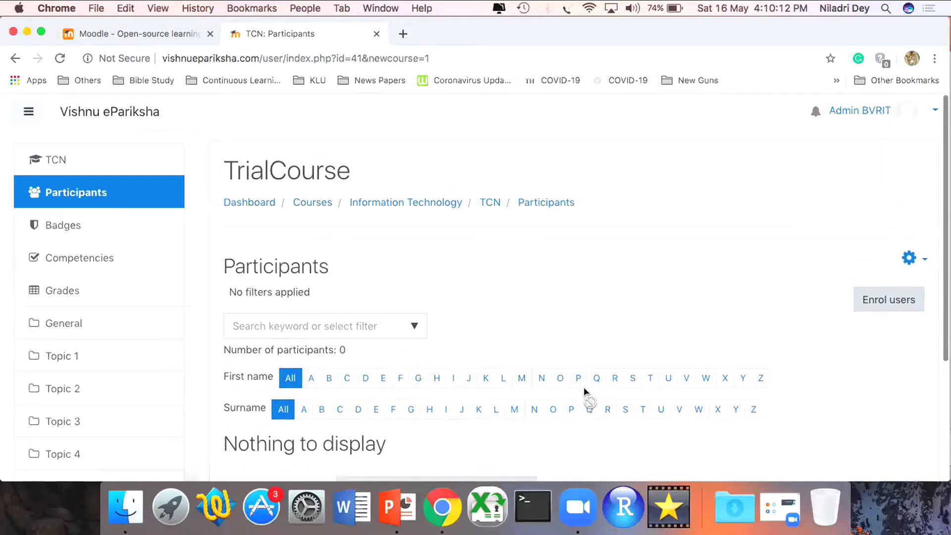
Step: Go from Dashboard via Site home to the Information Technology category and open TrialCourse
click(253, 204)
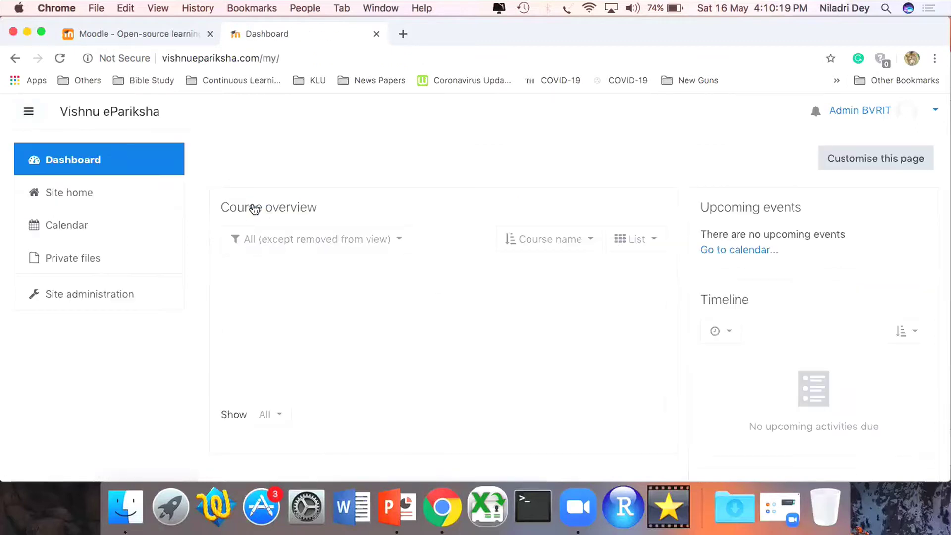
click(63, 198)
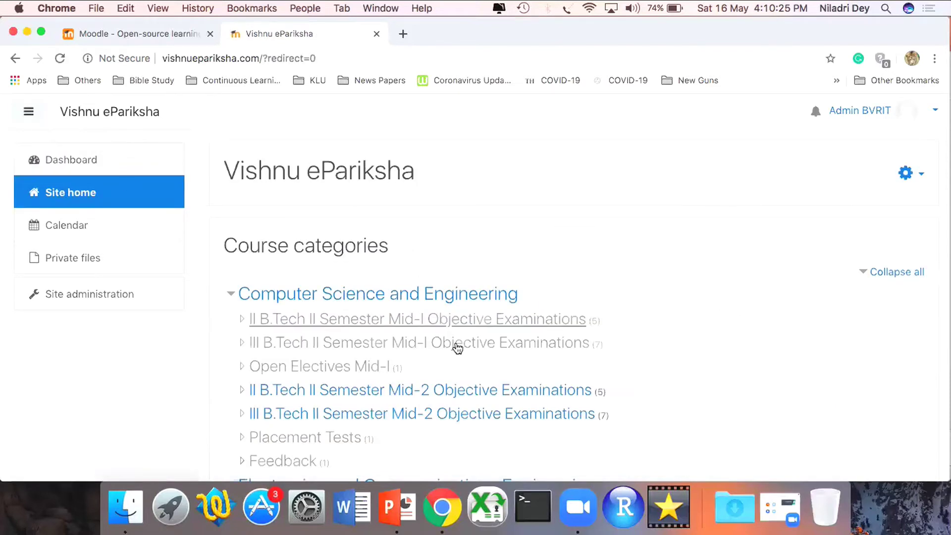
scroll(456, 346, down, 5)
scroll(457, 343, down, 2)
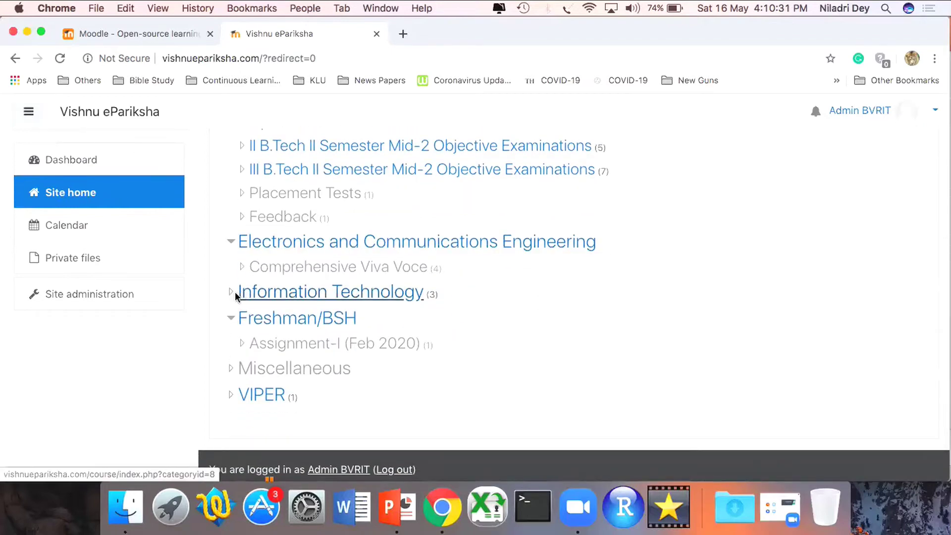
click(257, 295)
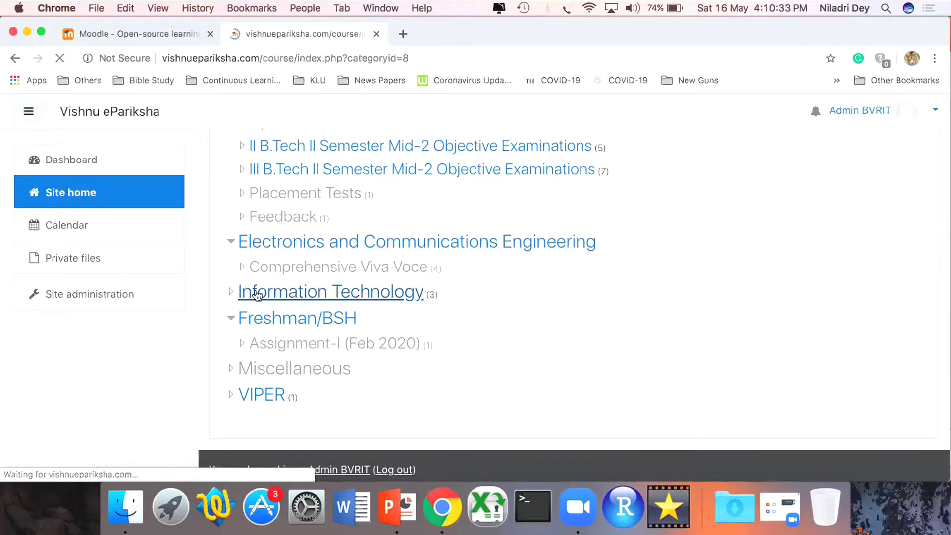
scroll(257, 295, down, 3)
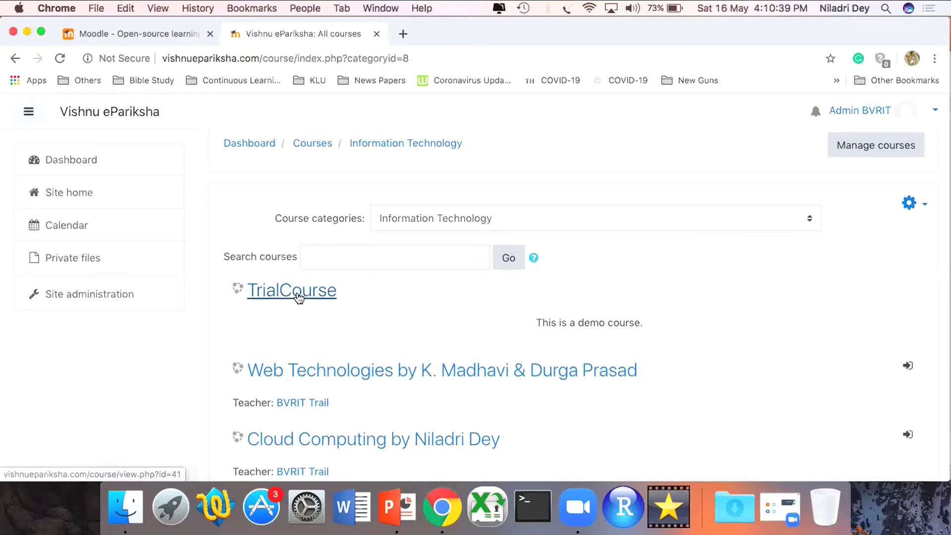
click(298, 296)
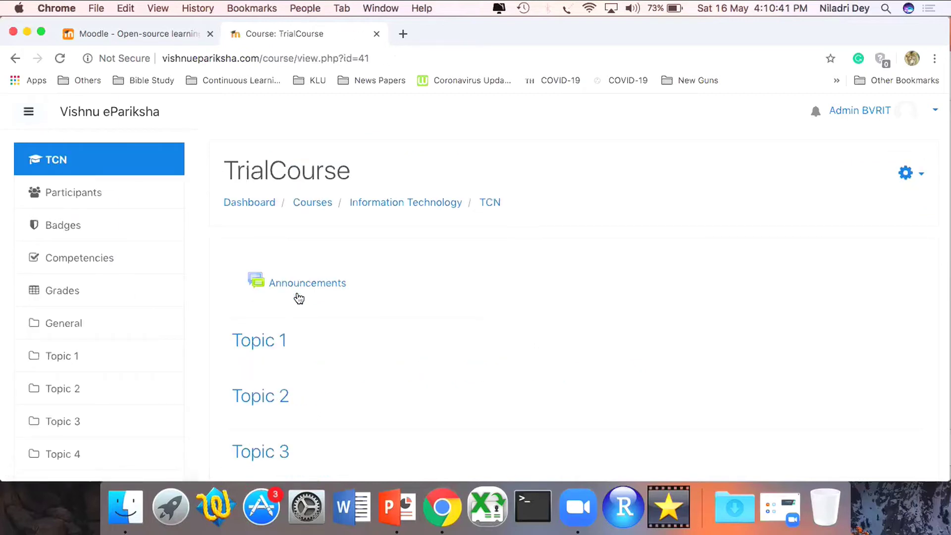
Step: Scroll the TrialCourse page and open the gear-icon course administration menu
scroll(299, 298, down, 5)
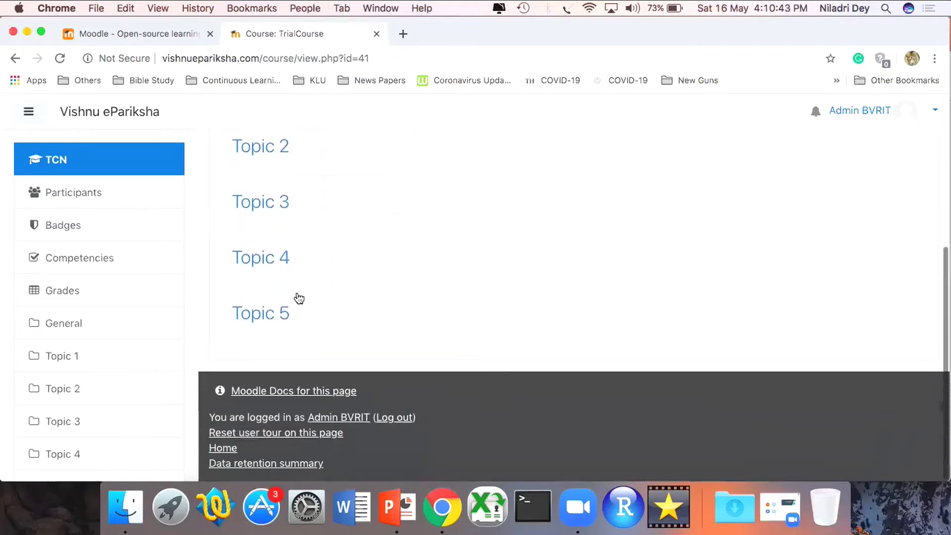
scroll(299, 297, up, 5)
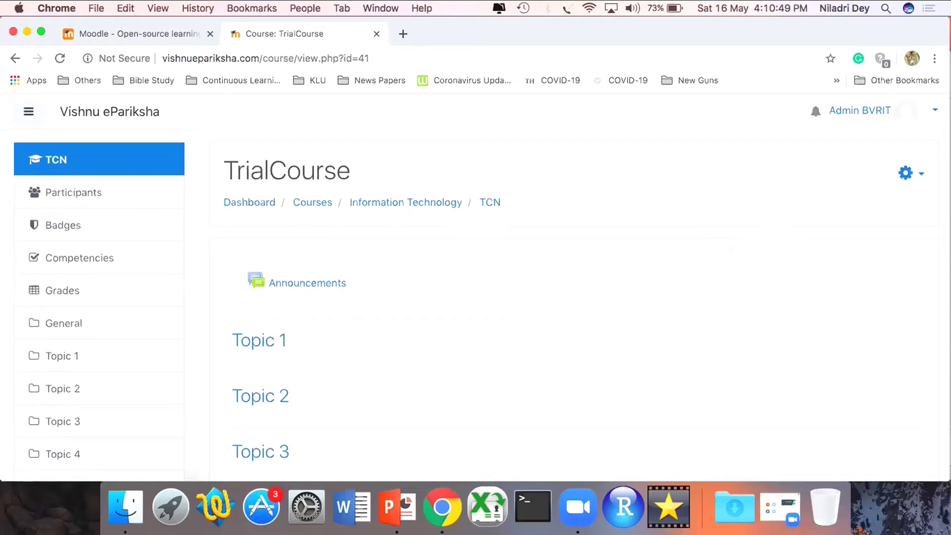
click(922, 177)
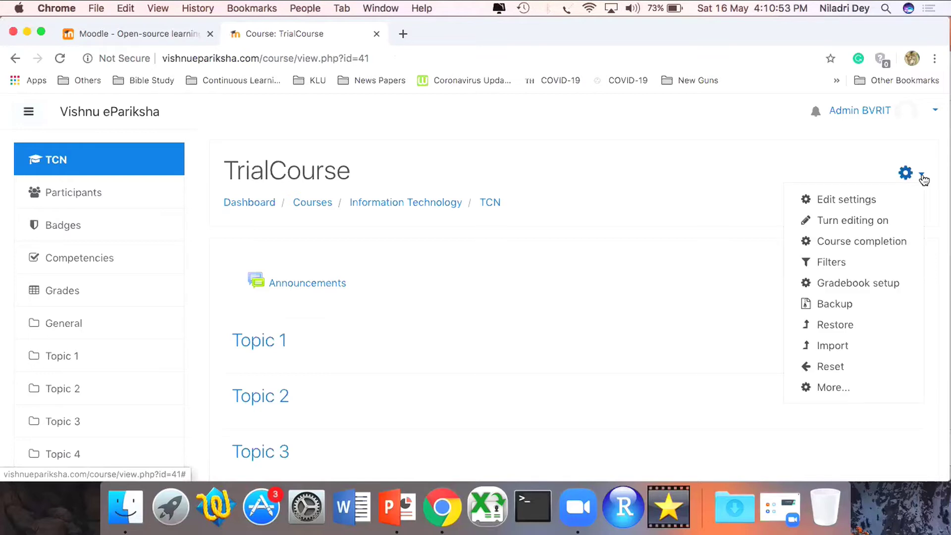
Step: Turn editing on and rename the Announcements forum to Notices
click(873, 223)
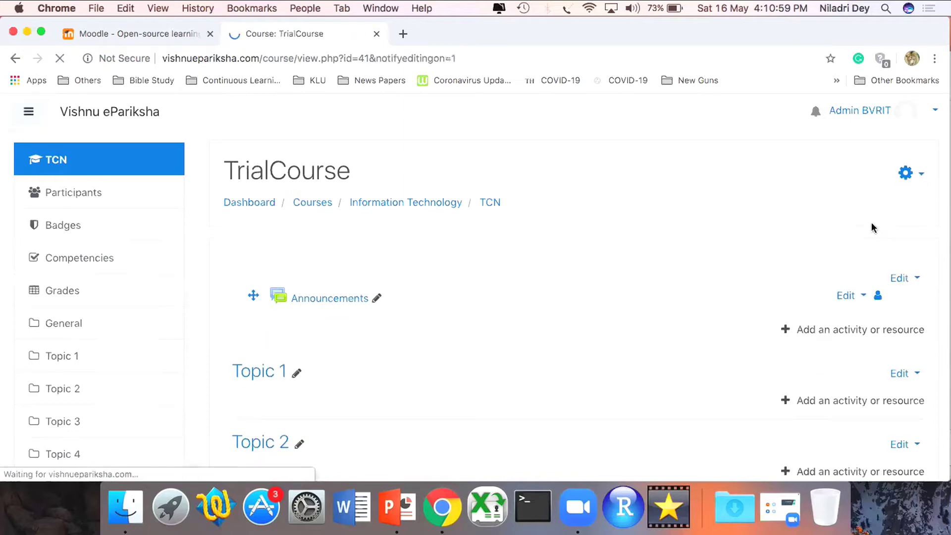
scroll(872, 222, down, 3)
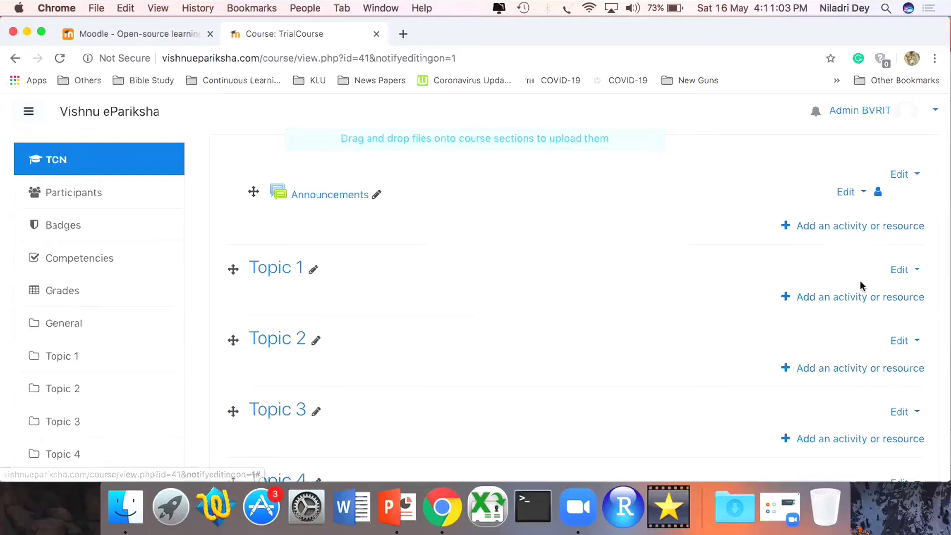
scroll(687, 272, up, 2)
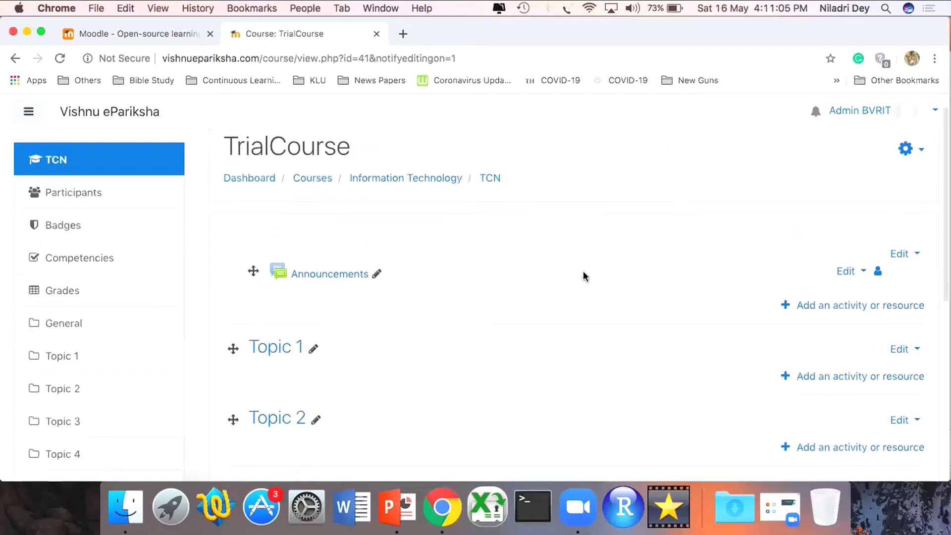
click(377, 274)
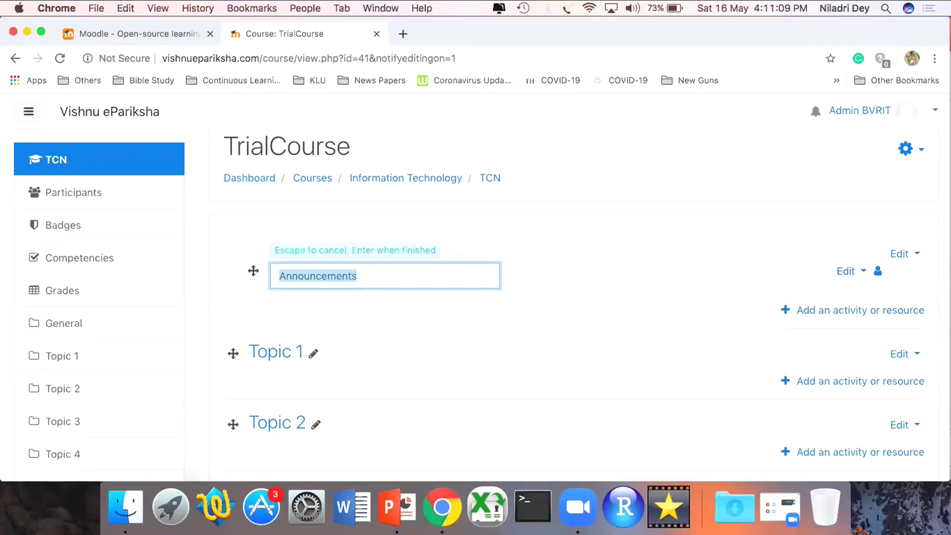
text(Cl)
key(BackSpace)
key(BackSpace)
text(Notices)
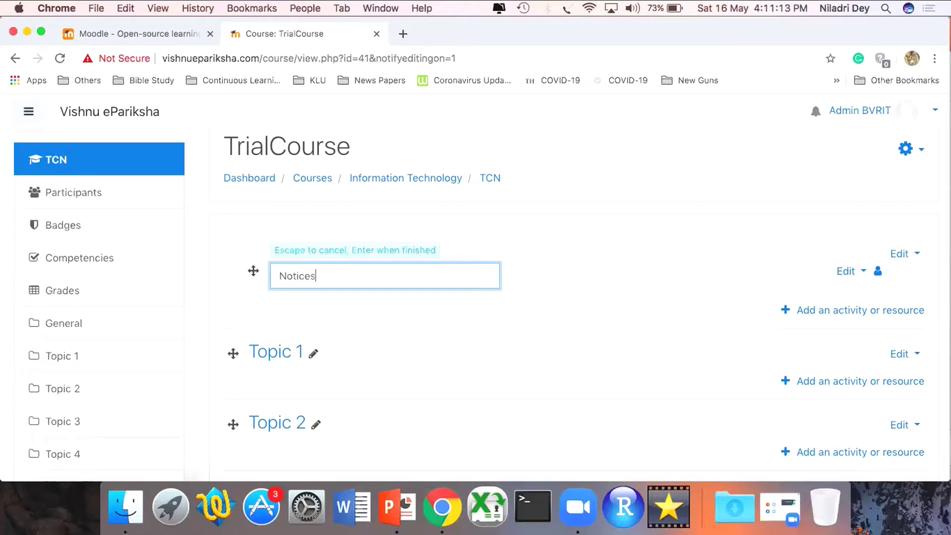
key(Return)
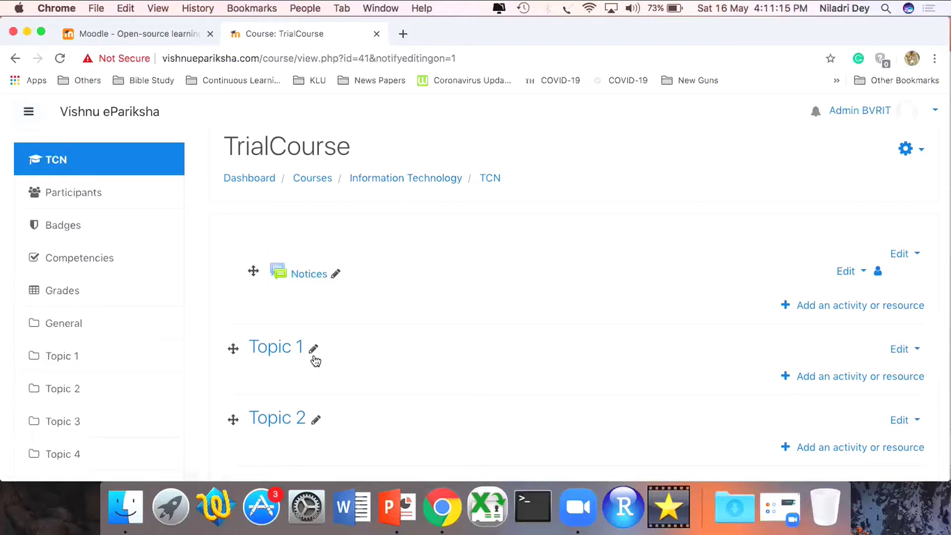
Step: Rename the Topic 1 section to 'Unit - I'
click(314, 349)
text(Unit - I)
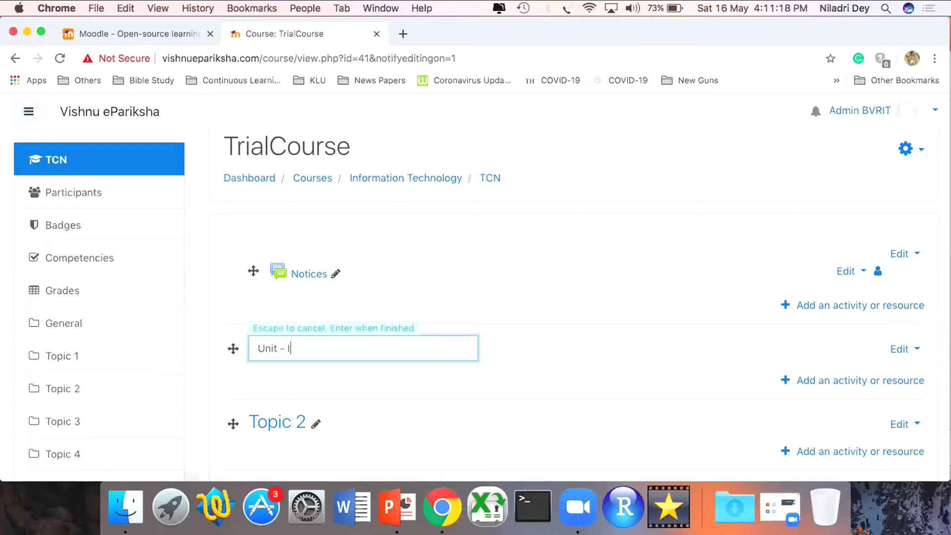
key(Return)
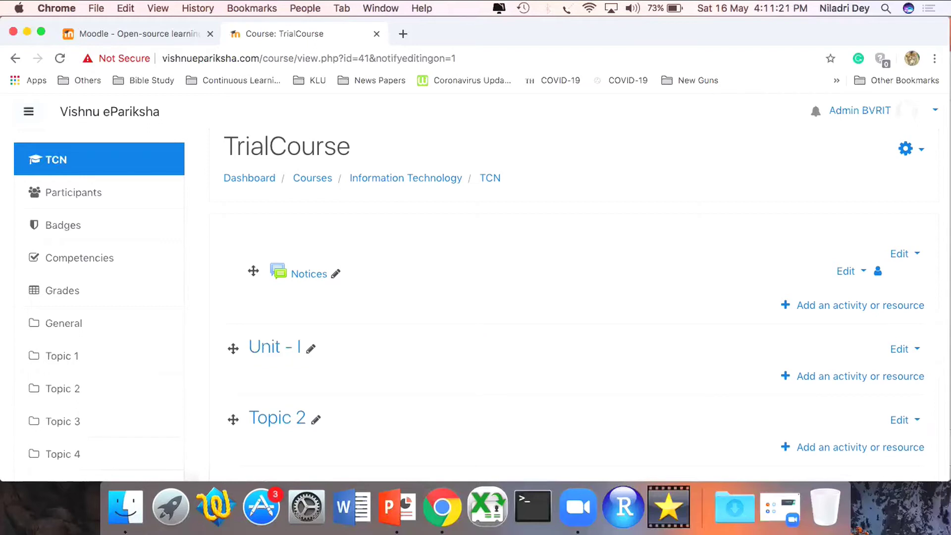
scroll(515, 268, down, 3)
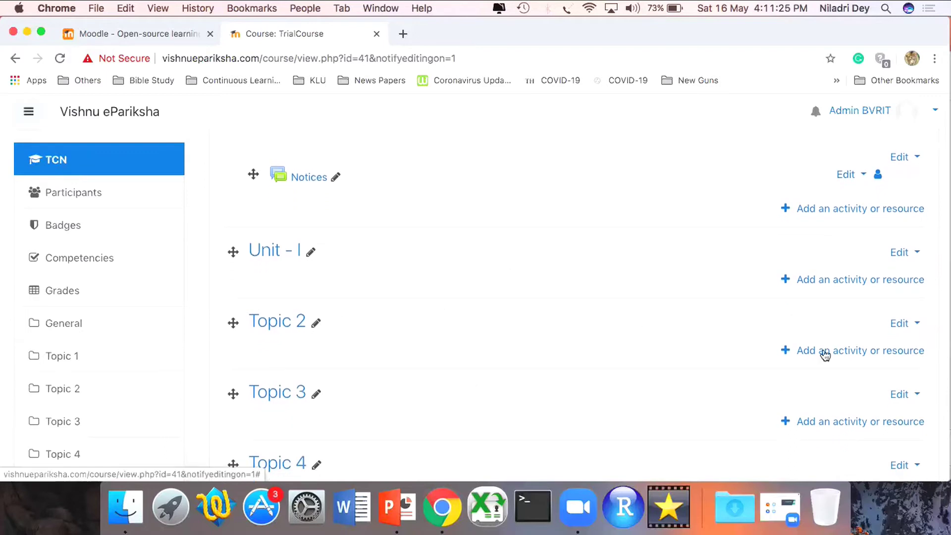
Step: Delete the Topic 4 section through its Edit menu
click(917, 323)
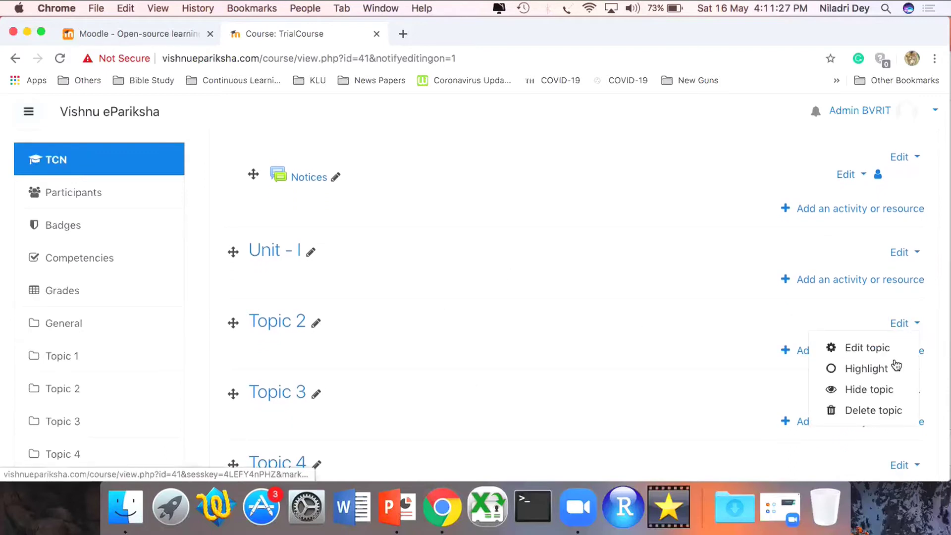
click(889, 412)
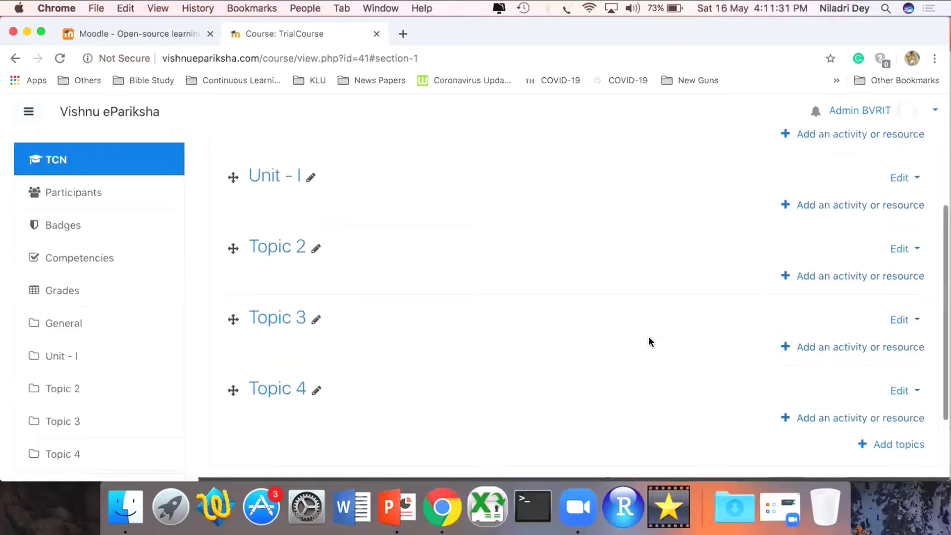
click(918, 392)
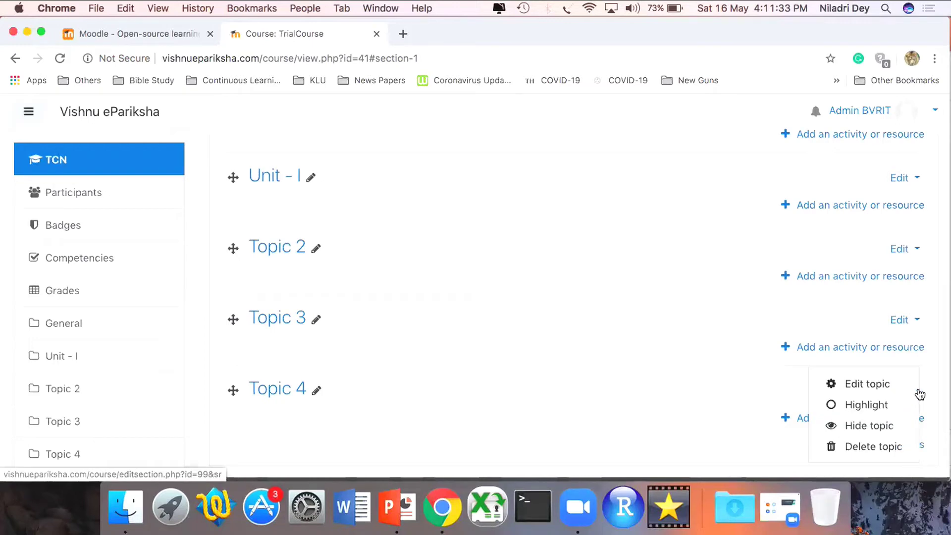
click(888, 445)
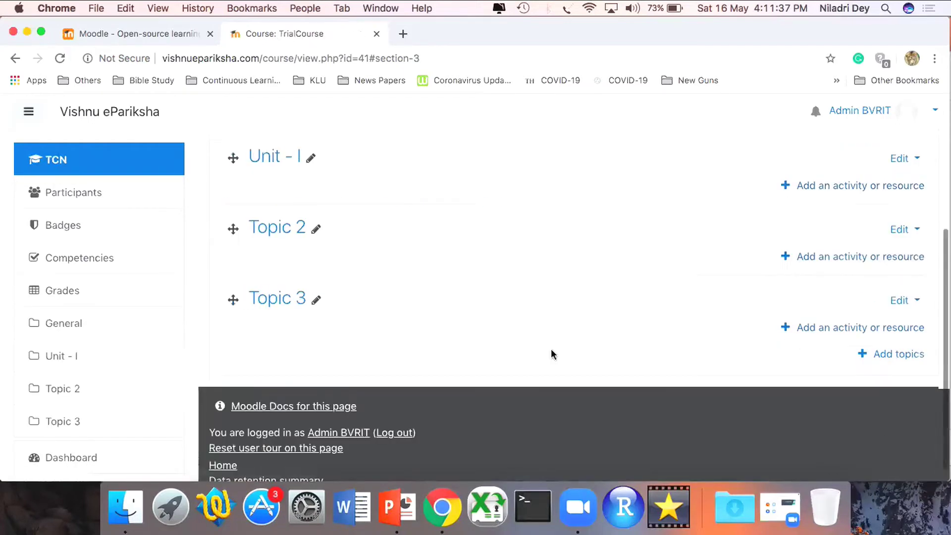
scroll(551, 349, up, 1)
Step: Rename Topic 2 to 'Unit - II' and Topic 3 to 'Preface'
click(316, 281)
text(Unit - II)
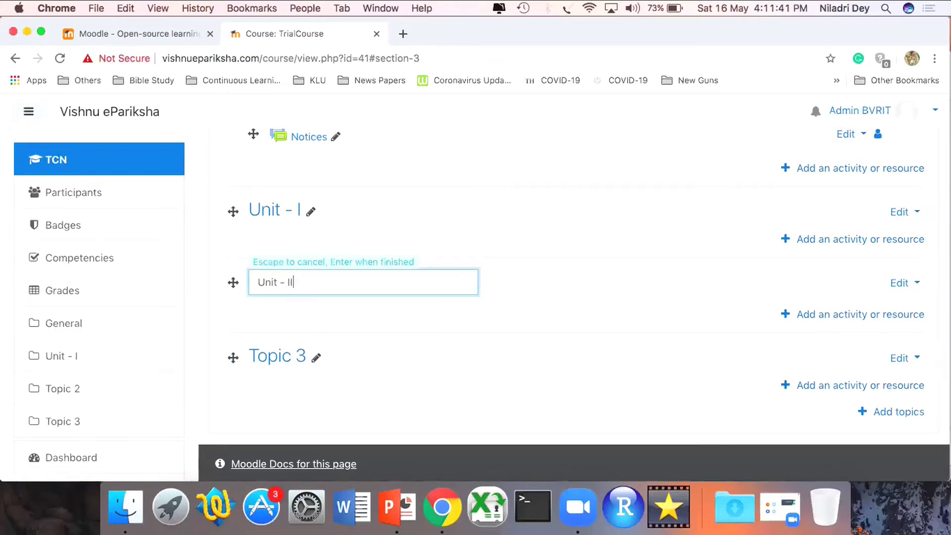
key(Return)
click(317, 354)
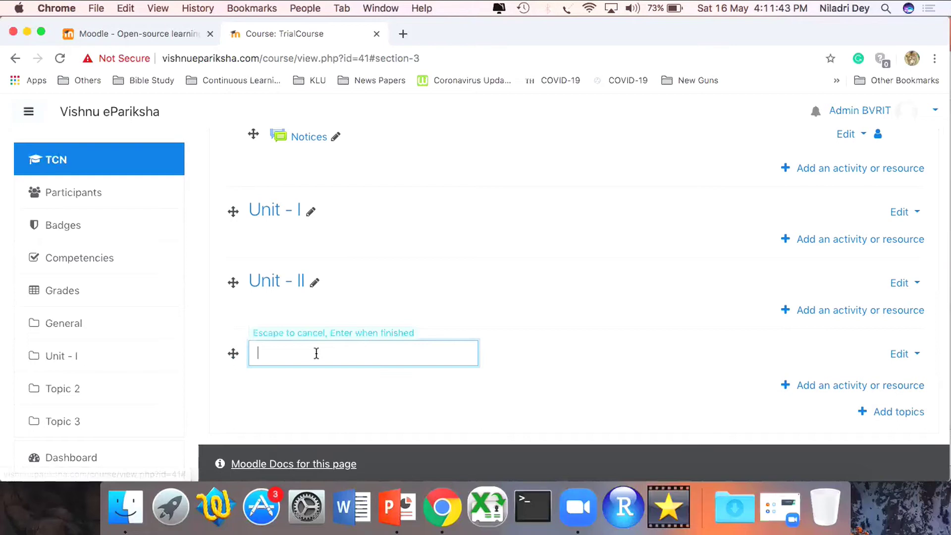
text(Preface)
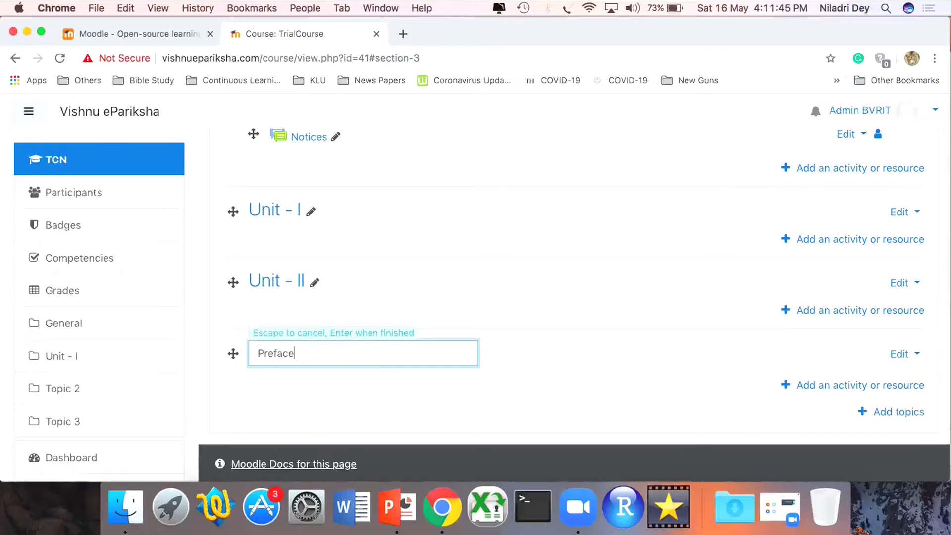
key(Return)
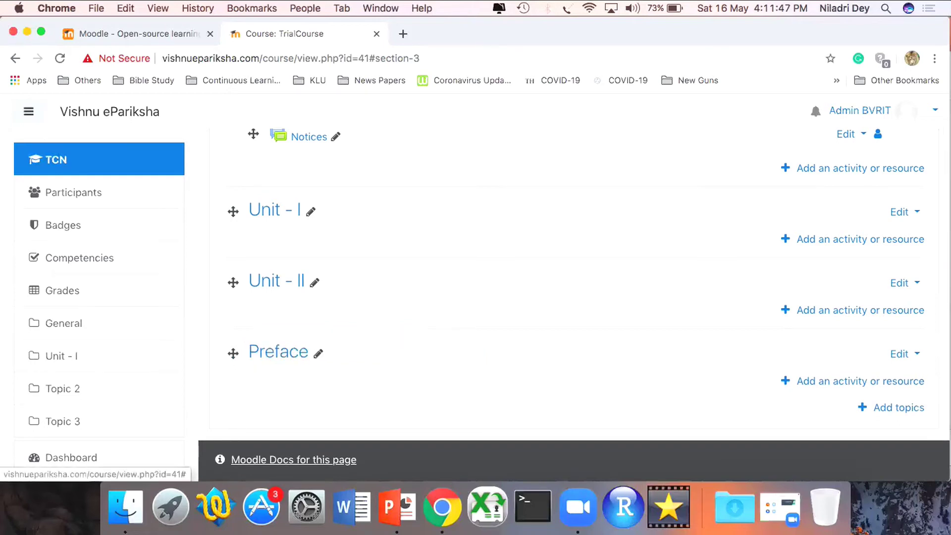
scroll(400, 367, up, 2)
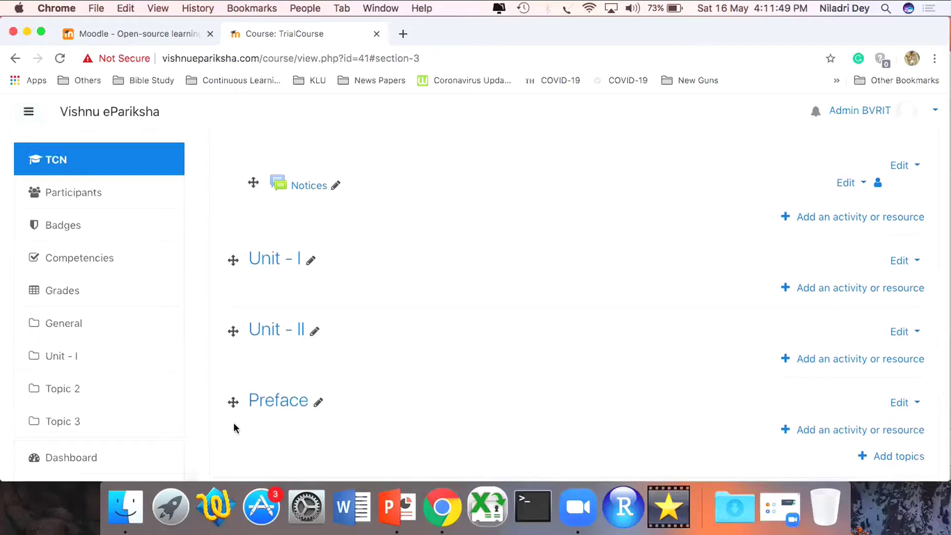
Step: Drag the Preface section above Unit - I so it is listed first in TrialCourse
drag(234, 357, 235, 277)
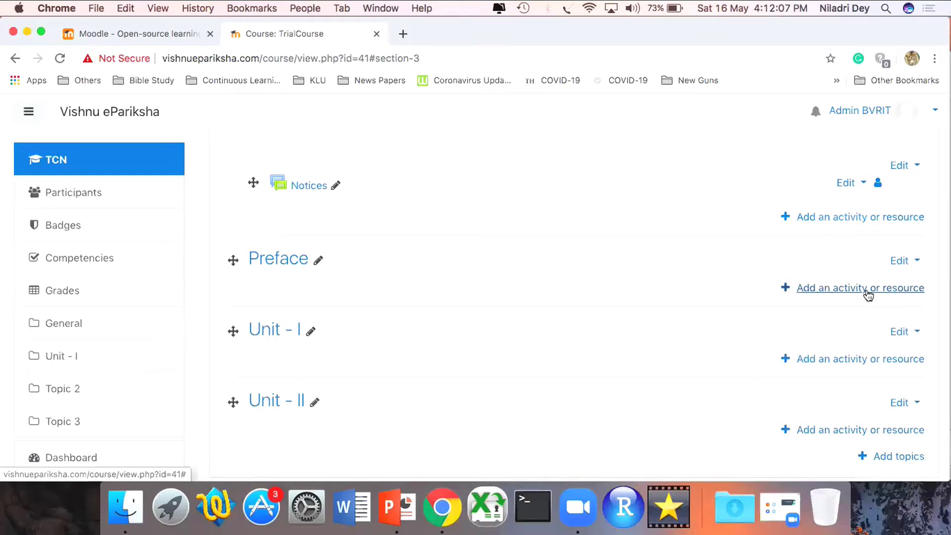
click(868, 292)
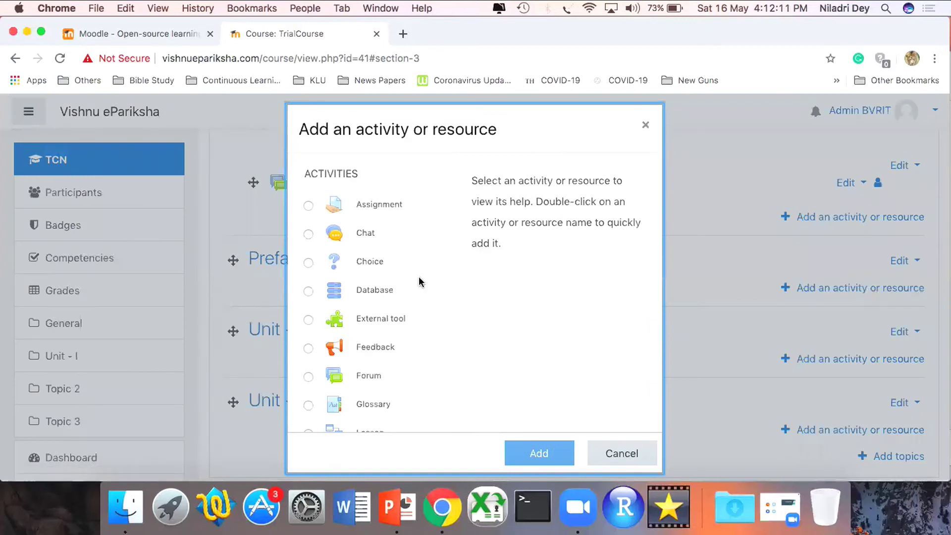
scroll(419, 281, down, 5)
scroll(420, 277, up, 5)
scroll(385, 317, down, 3)
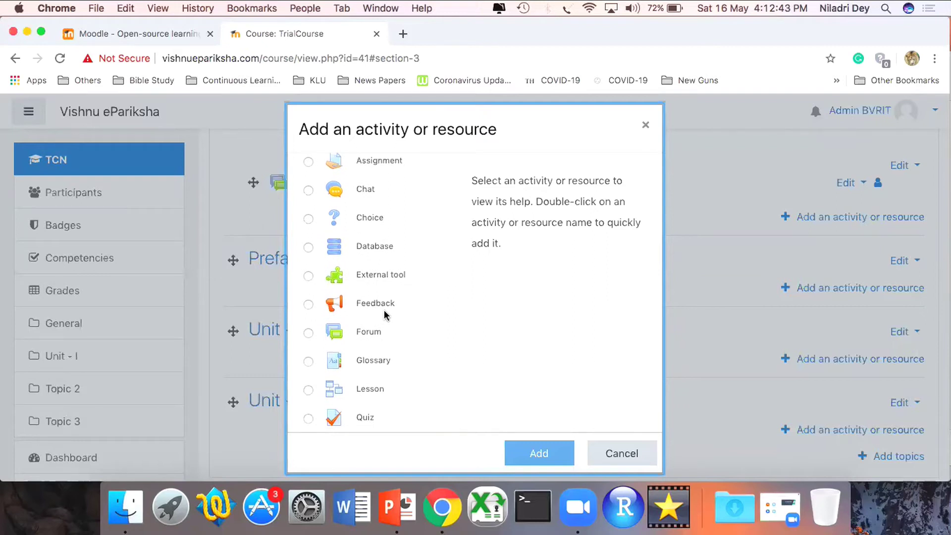
scroll(385, 310, down, 3)
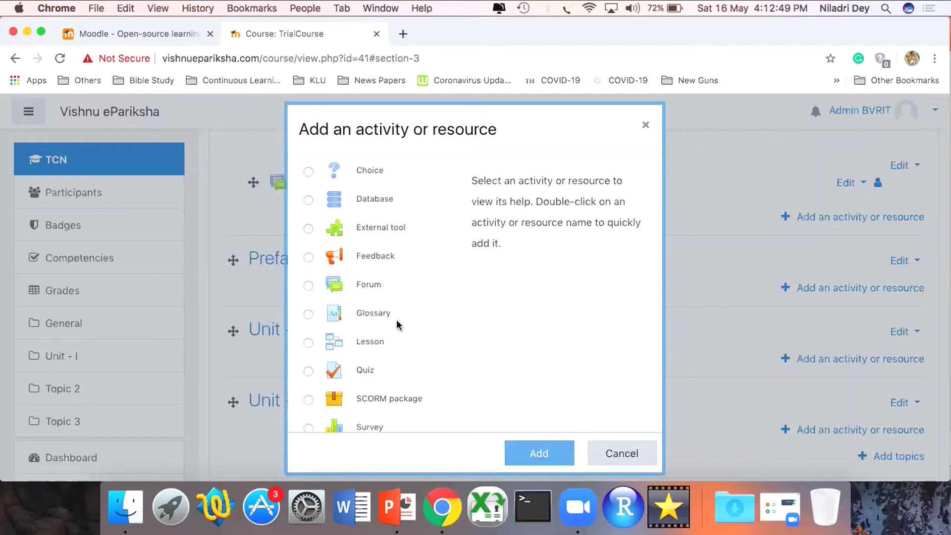
right_click(397, 320)
click(396, 346)
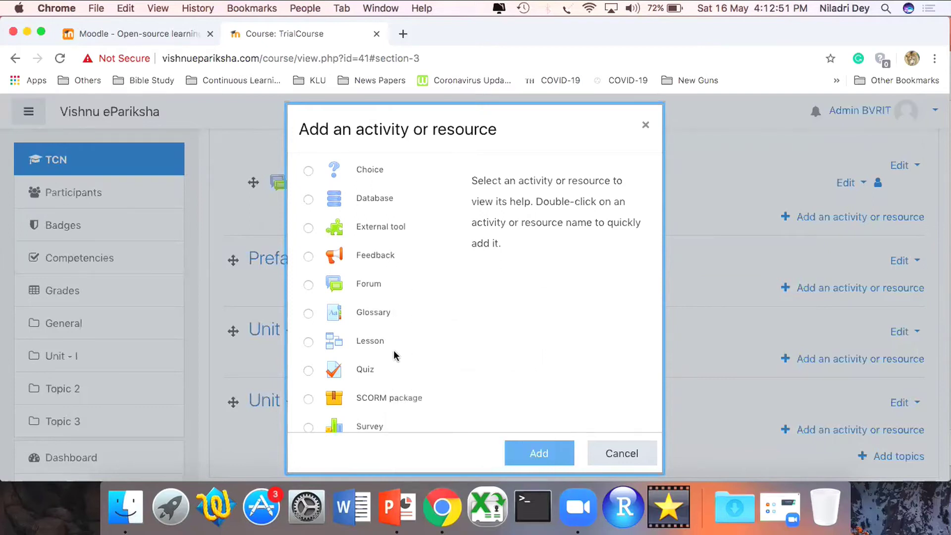
scroll(394, 352, down, 5)
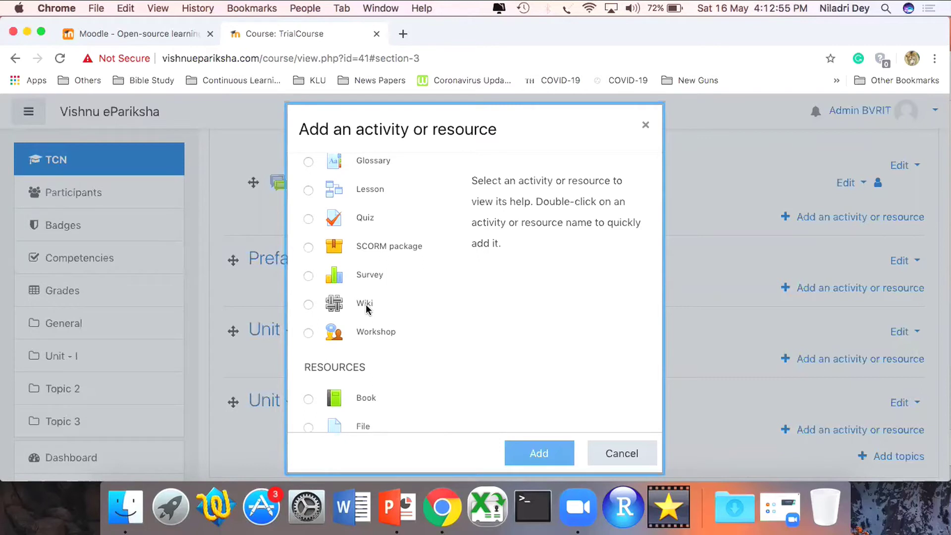
scroll(367, 308, down, 3)
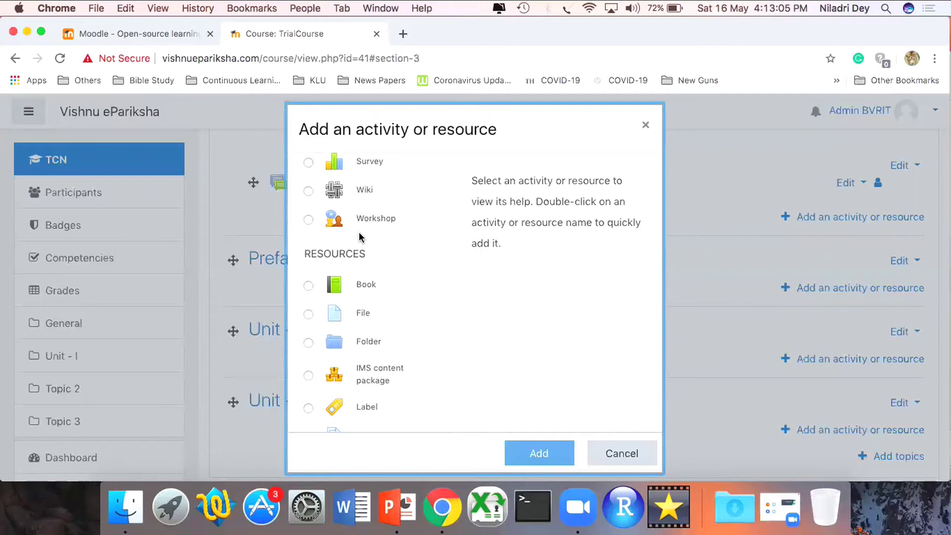
scroll(360, 237, down, 2)
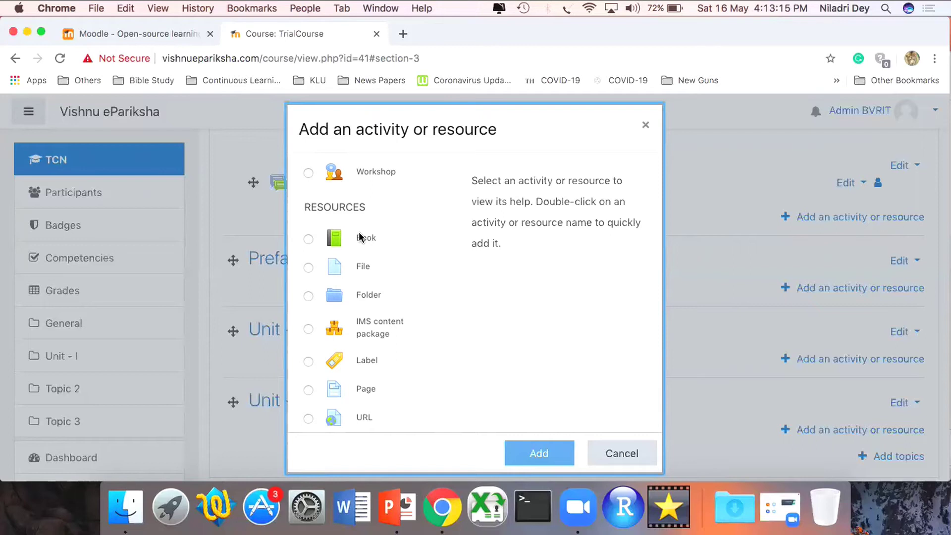
scroll(360, 237, up, 10)
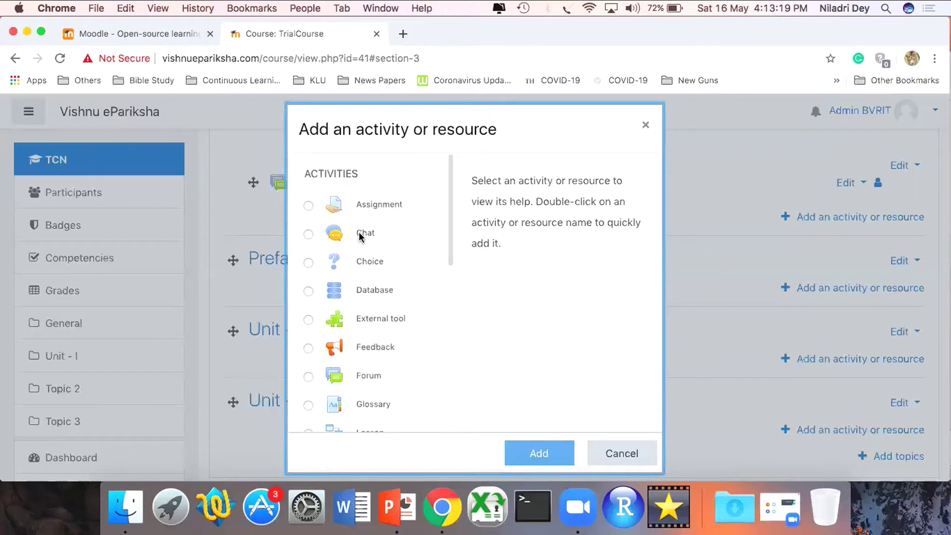
scroll(360, 237, down, 5)
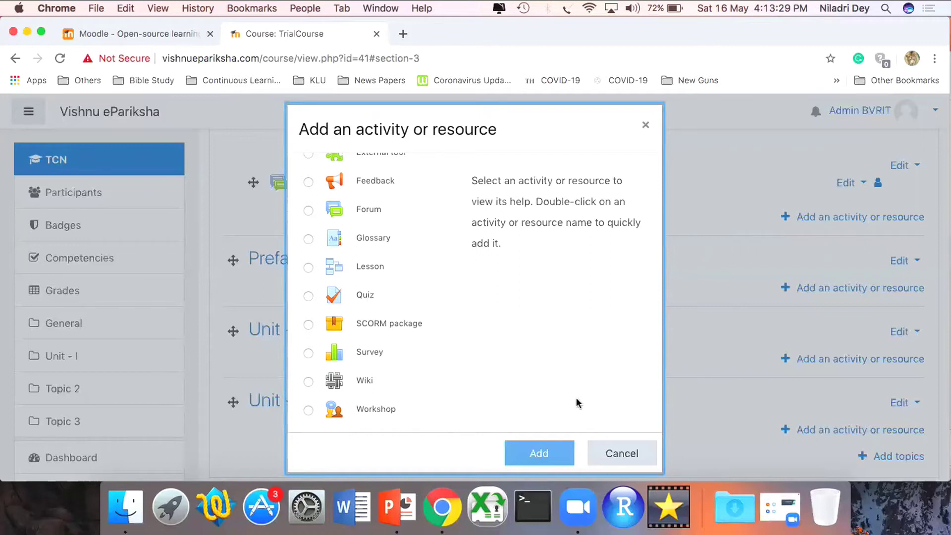
click(626, 456)
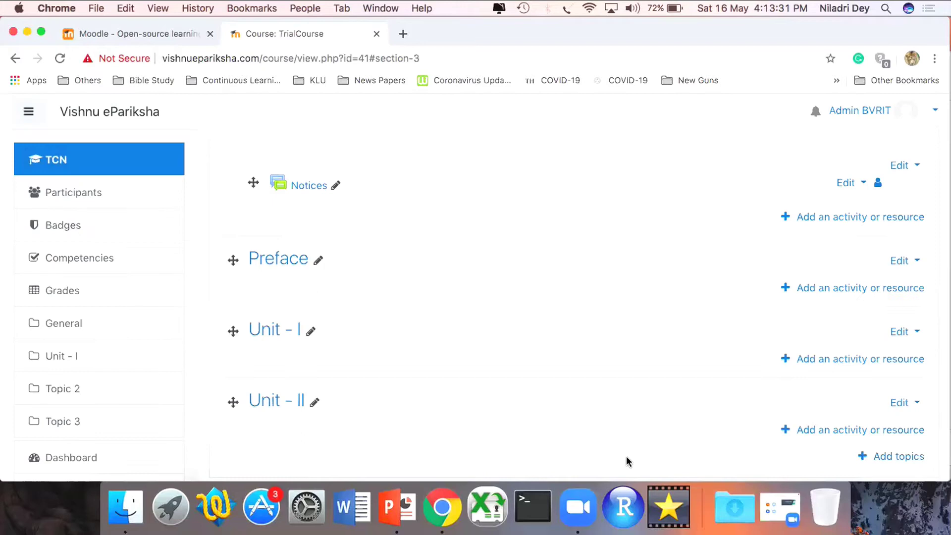
Step: Go from the Dashboard to Site administration and show its Users settings
scroll(626, 456, up, 3)
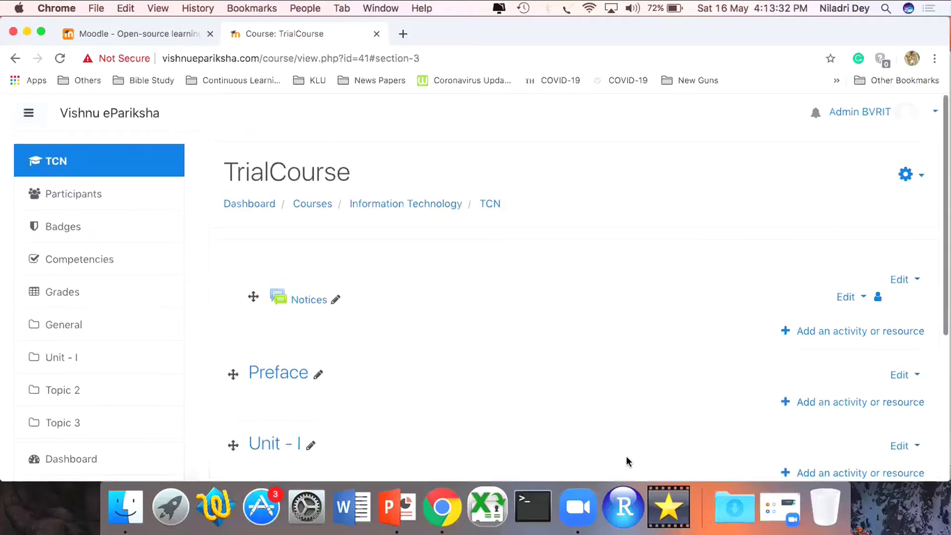
click(256, 203)
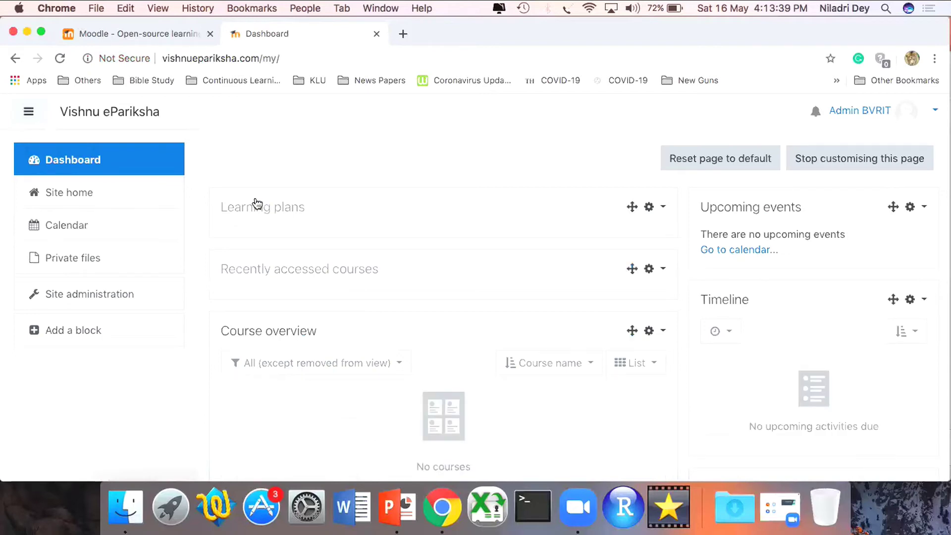
click(103, 305)
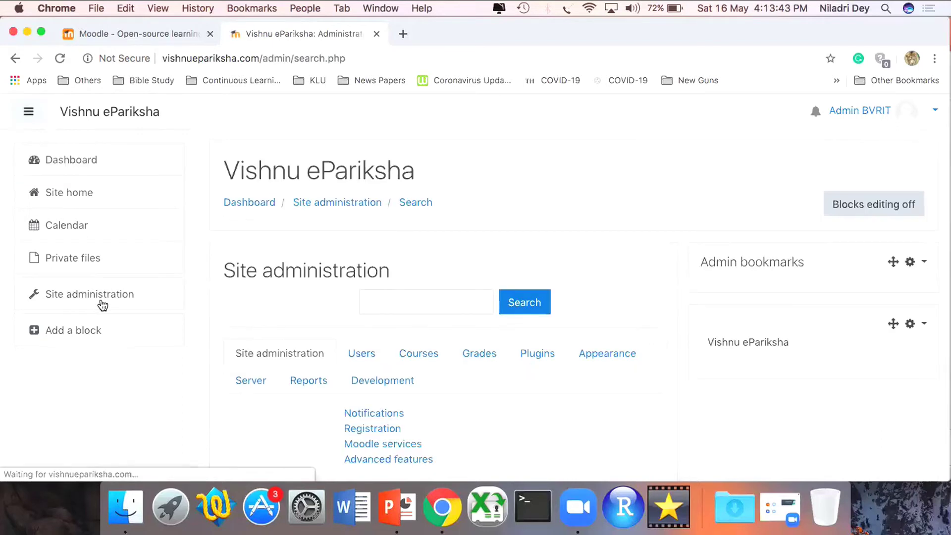
scroll(359, 267, down, 3)
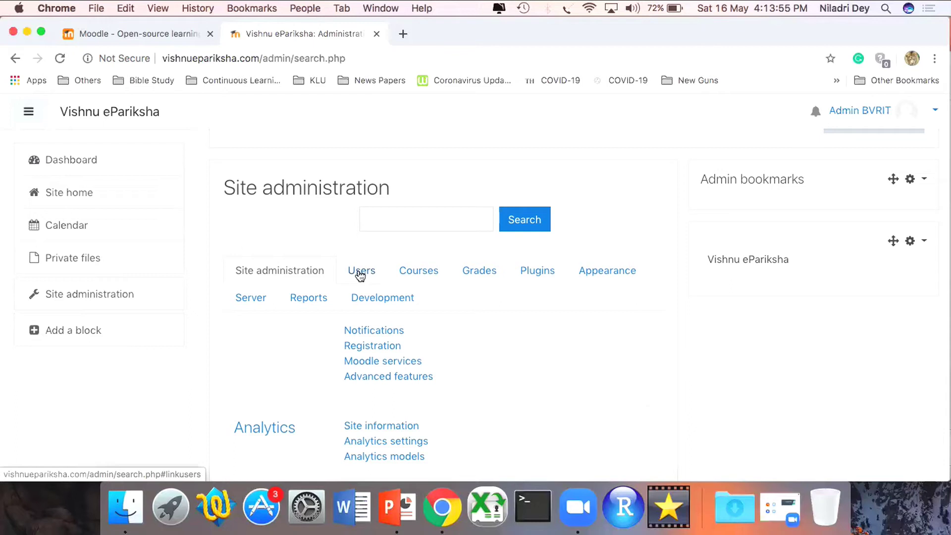
click(360, 274)
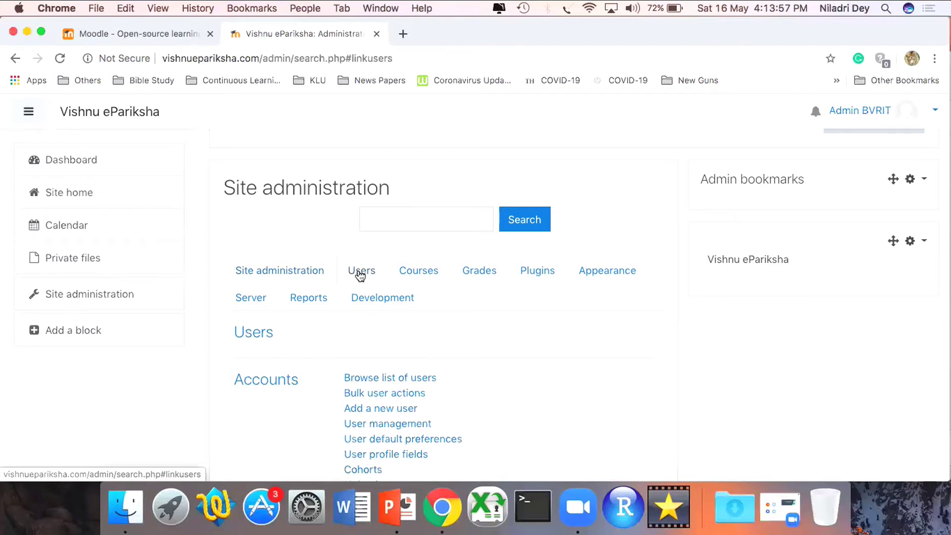
scroll(360, 274, down, 5)
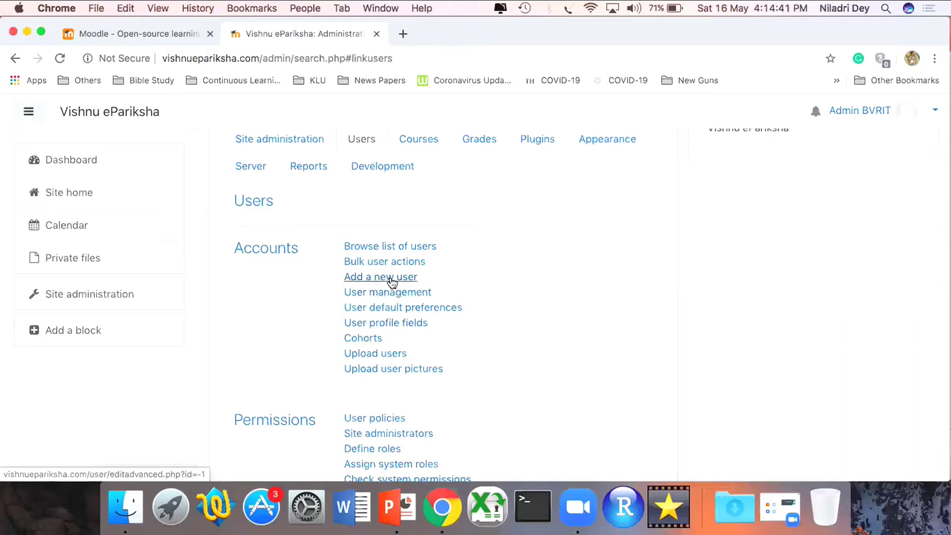
Step: Start adding a new user and enter the username test1
click(392, 277)
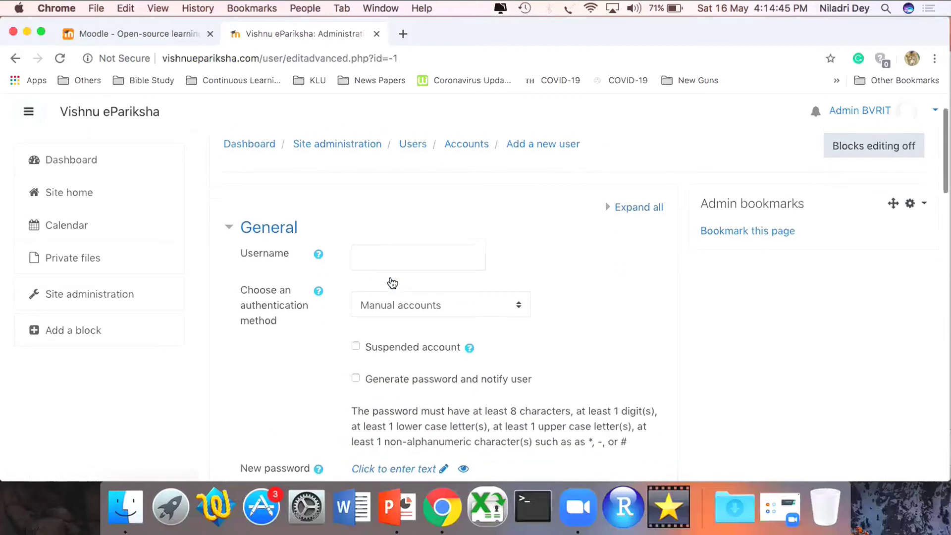
click(397, 257)
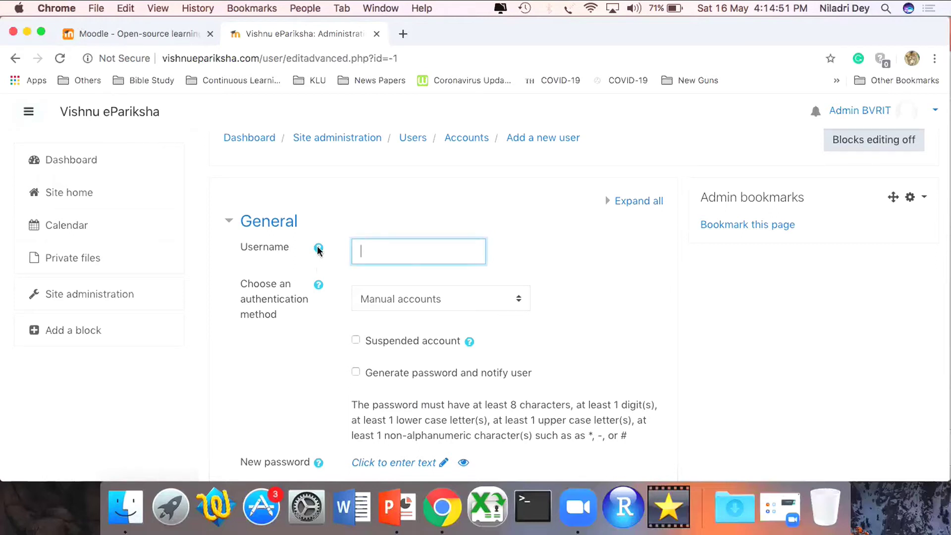
click(318, 248)
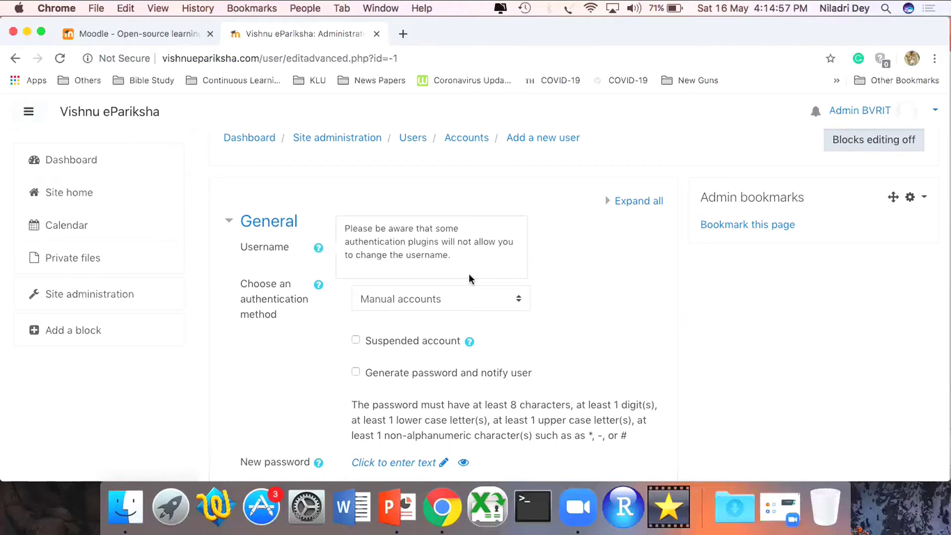
click(566, 273)
click(423, 252)
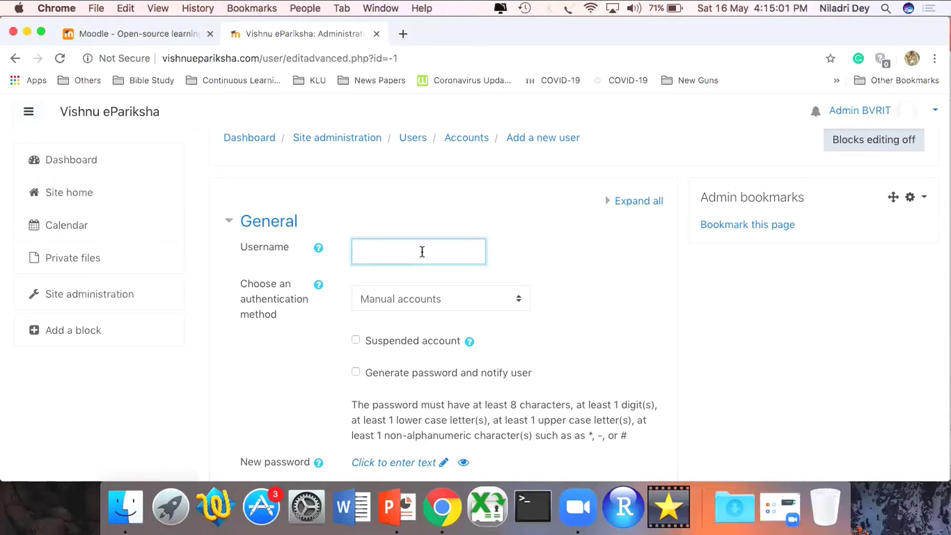
text(test1)
Step: Check the authentication methods and keep Manual accounts
click(476, 304)
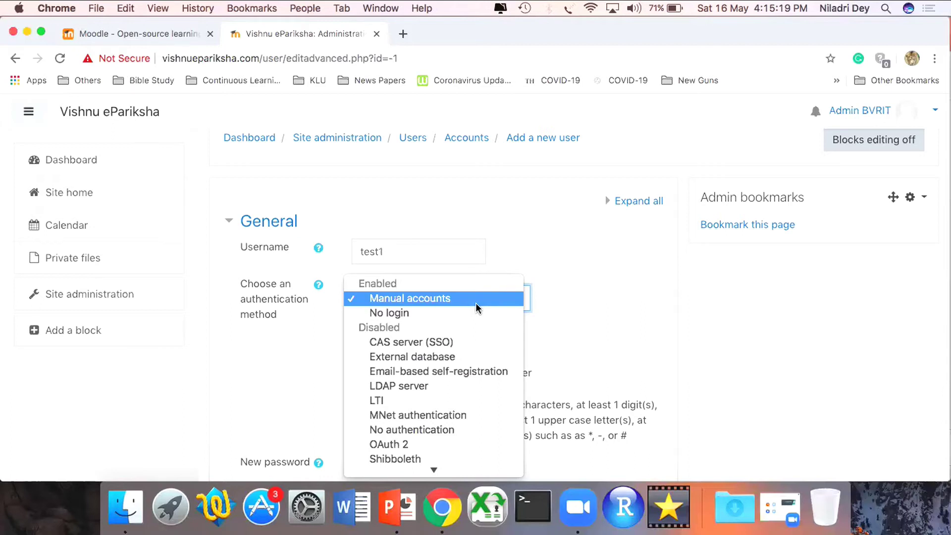
scroll(439, 423, down, 1)
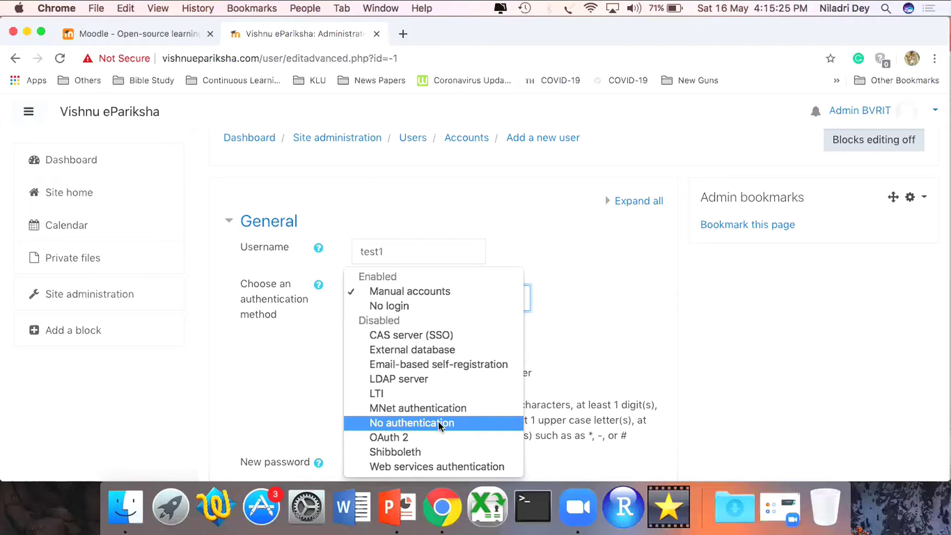
click(639, 340)
scroll(639, 342, down, 4)
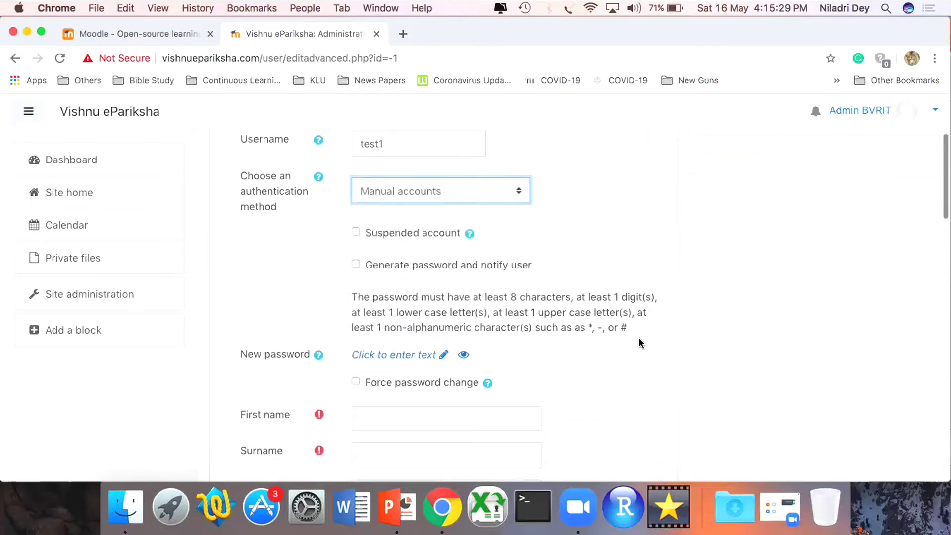
Step: Turn off Generate password and enter a custom password for the new user
click(444, 272)
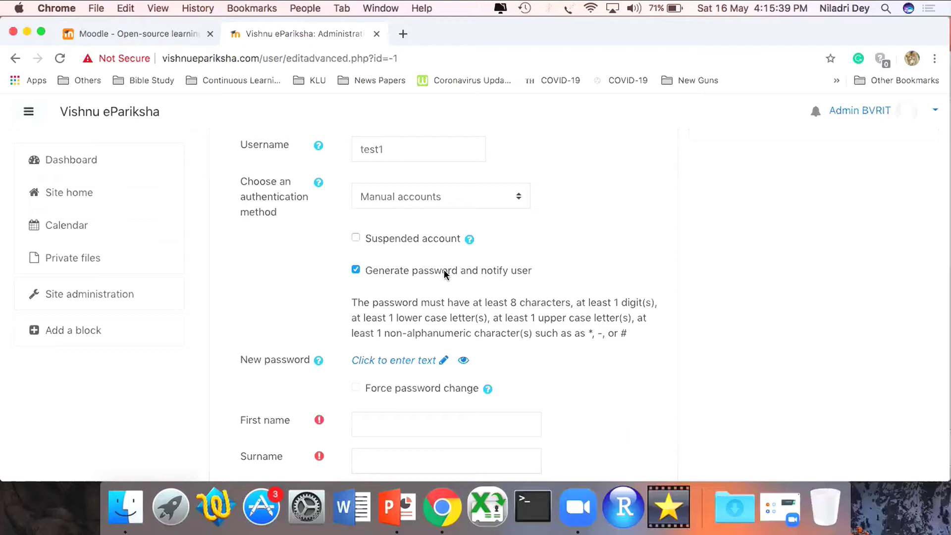
click(444, 269)
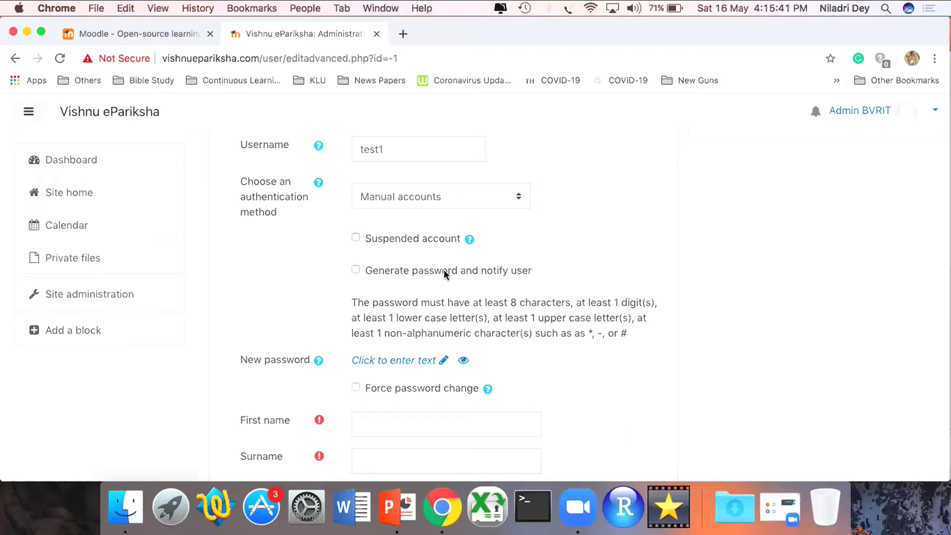
click(445, 360)
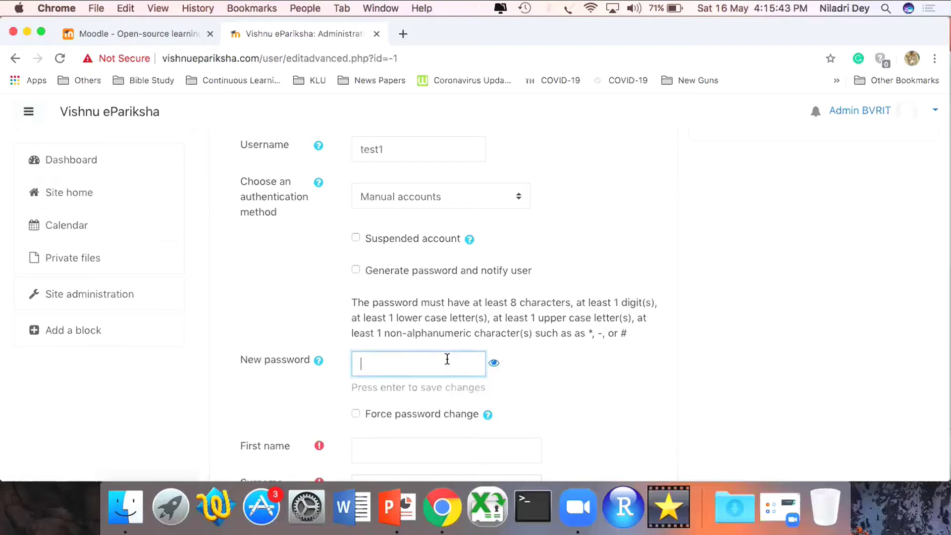
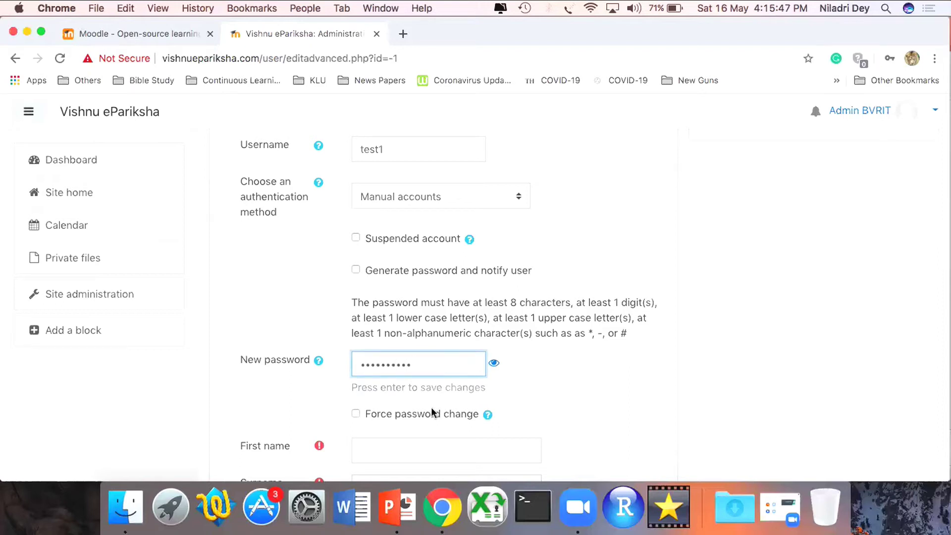
click(493, 364)
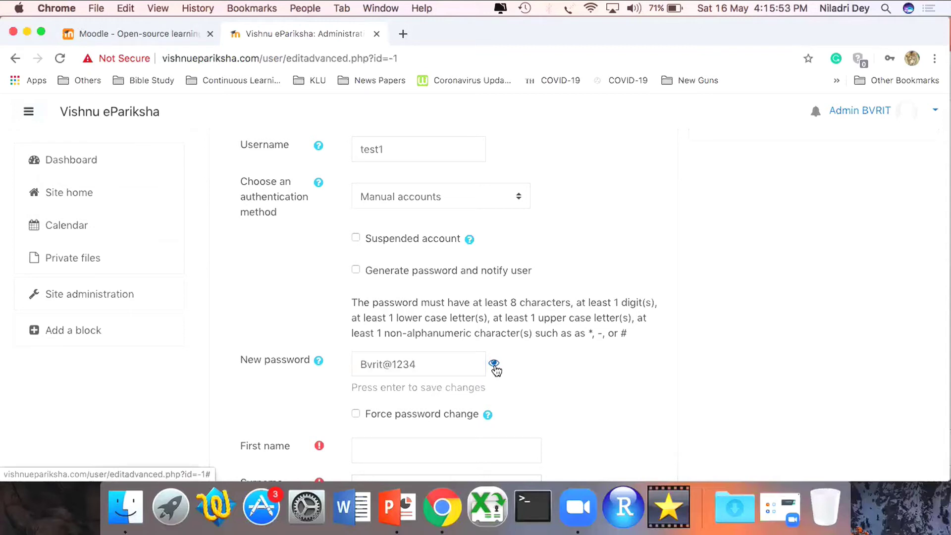
click(495, 365)
scroll(496, 368, down, 2)
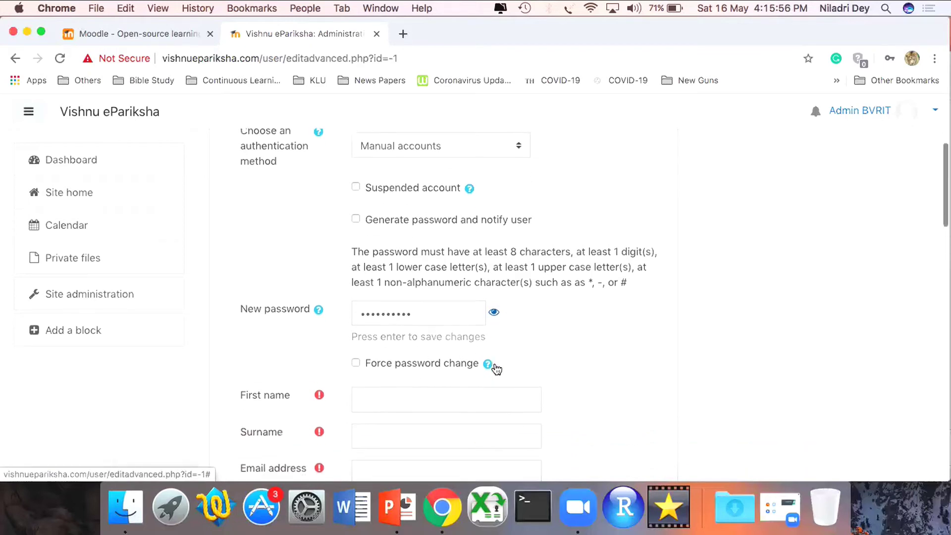
Step: Check Force password change for the new user
click(426, 359)
scroll(426, 358, down, 1)
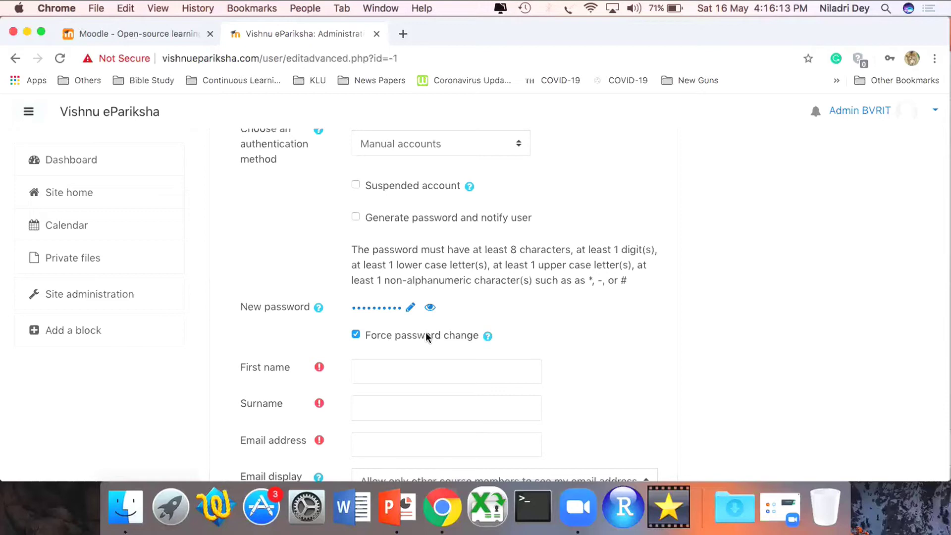
double_click(426, 335)
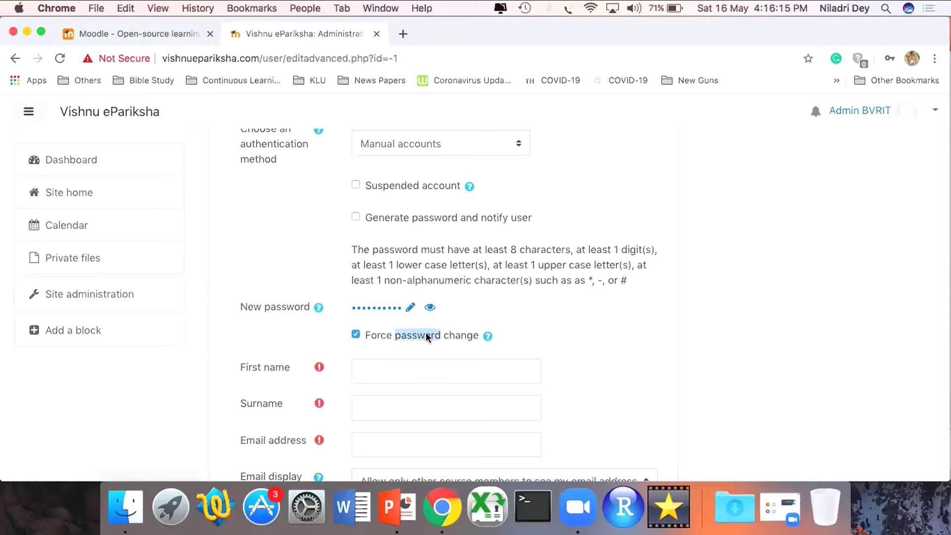
Step: Review the rest of the form past User picture, then cancel creating the user
click(414, 364)
scroll(414, 363, down, 2)
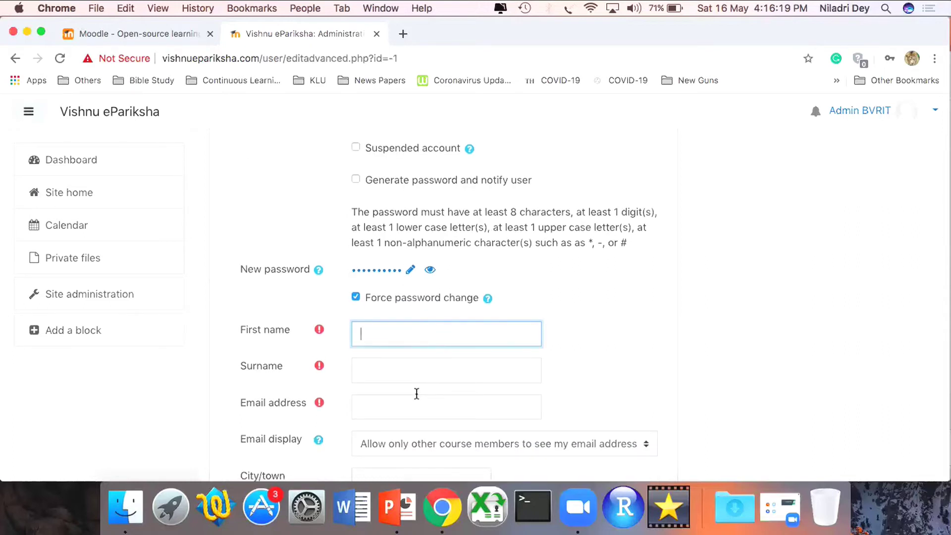
scroll(416, 397, down, 5)
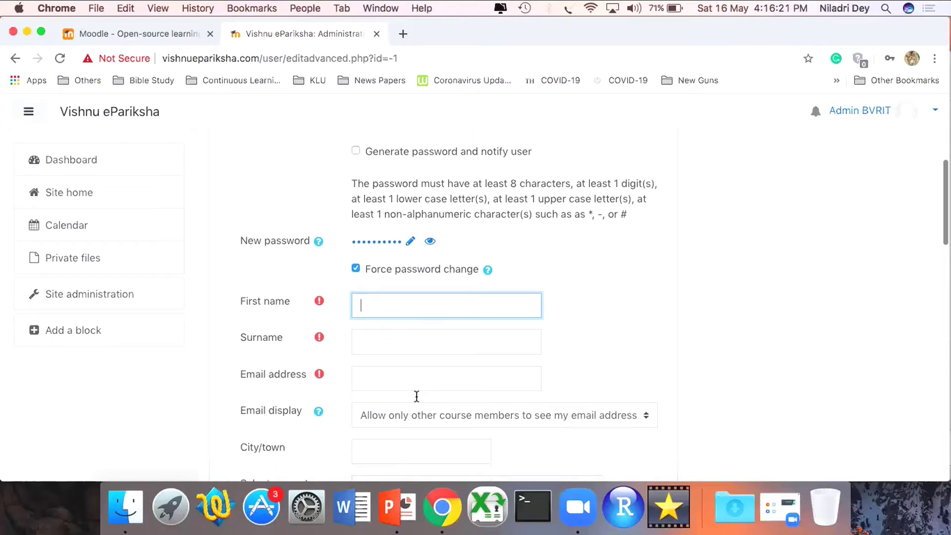
scroll(415, 395, down, 1)
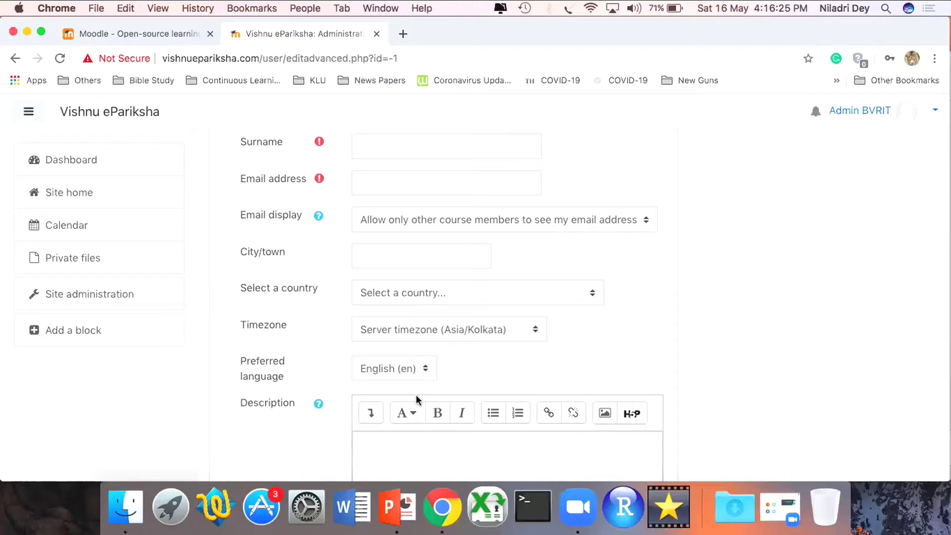
scroll(415, 395, down, 6)
scroll(415, 394, down, 4)
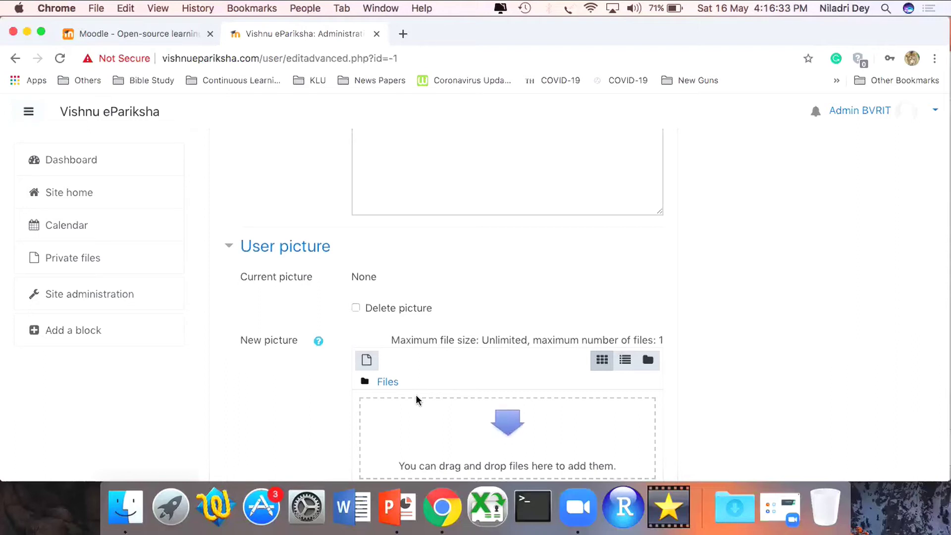
scroll(416, 396, down, 5)
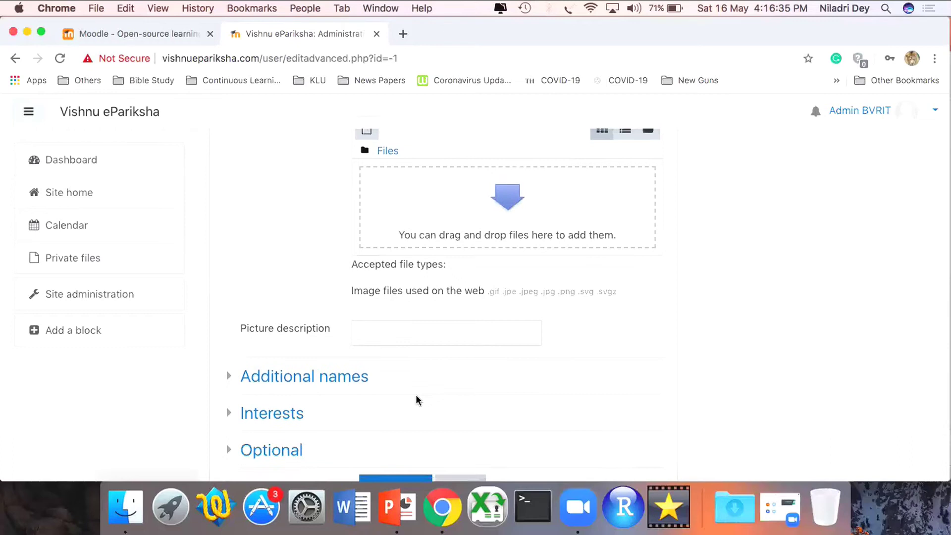
scroll(417, 396, down, 2)
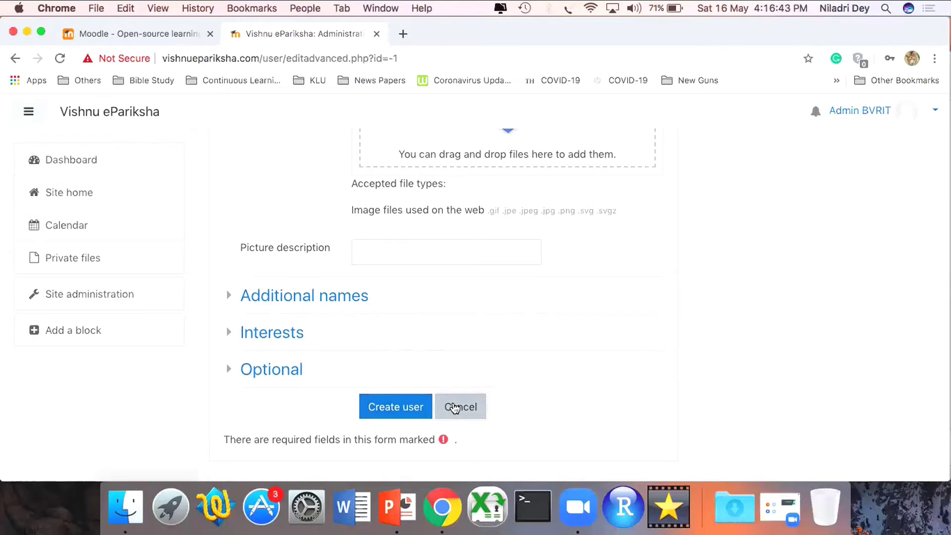
click(454, 408)
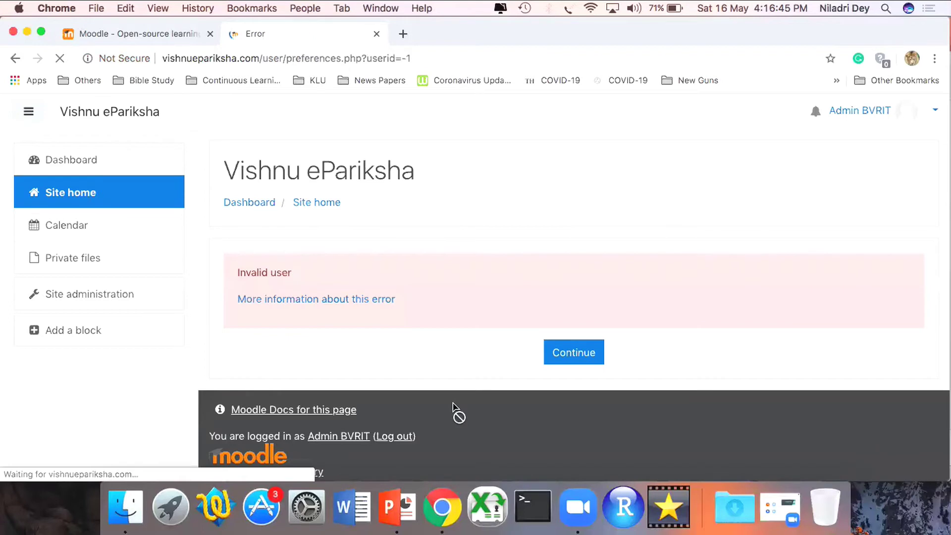
Step: Dismiss the Invalid user error and go to Site administration > Users > Upload users
click(574, 363)
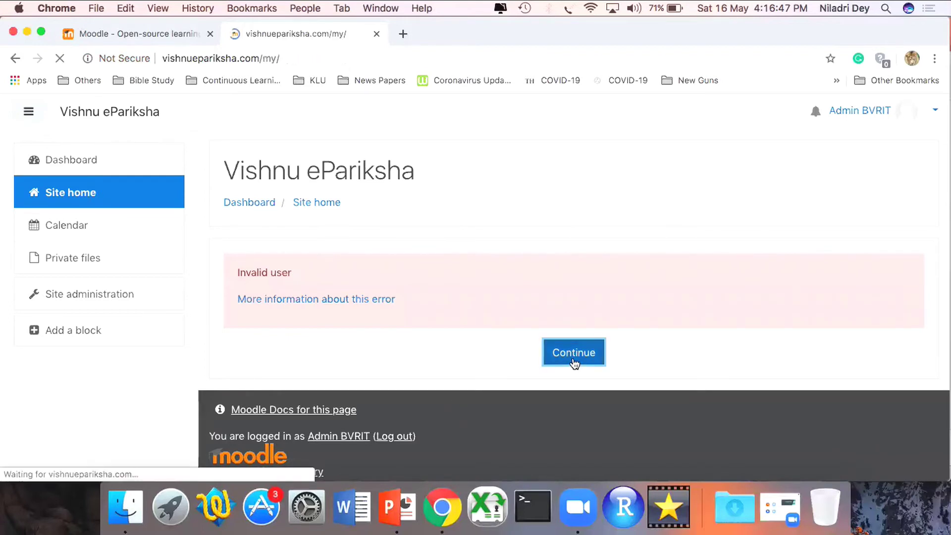
click(131, 297)
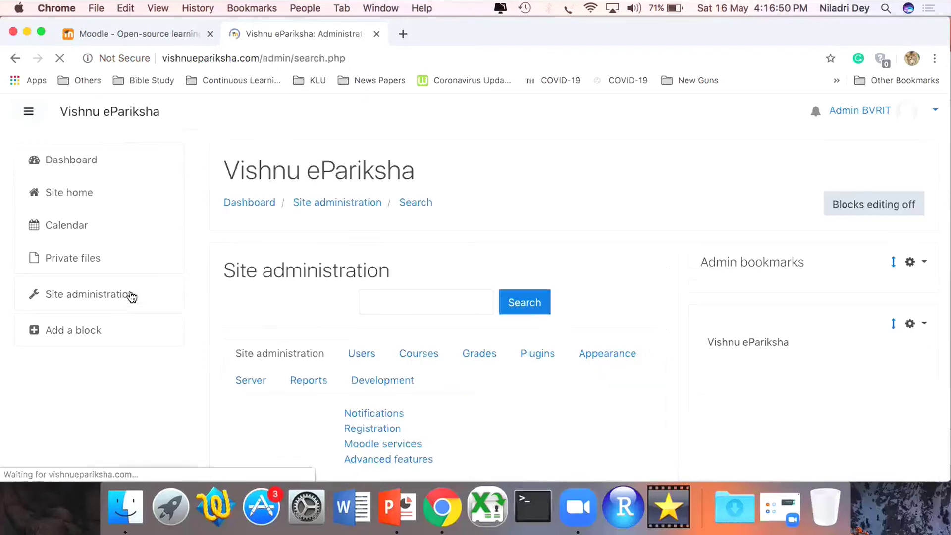
click(367, 356)
scroll(367, 356, down, 5)
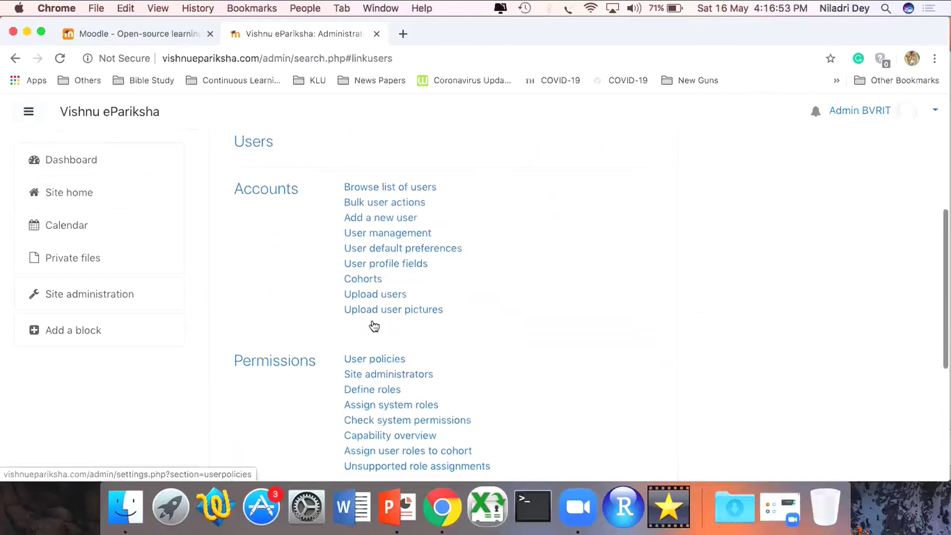
click(386, 298)
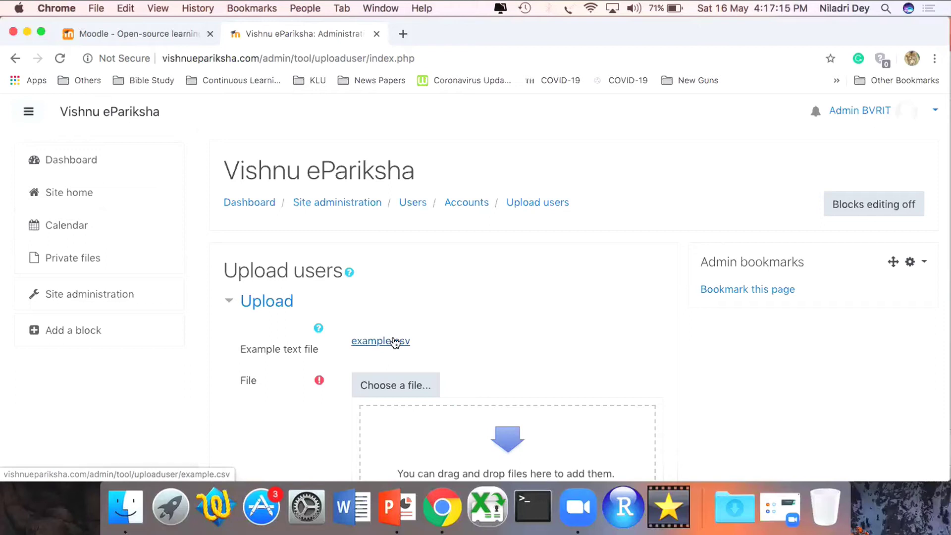
Step: Open example.csv from the Moodle folder in Excel via Finder
click(139, 504)
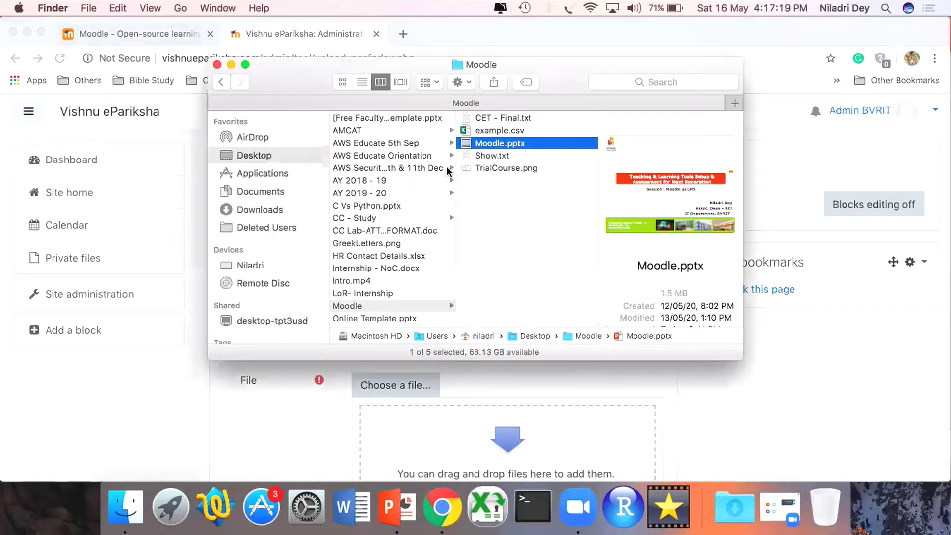
click(501, 130)
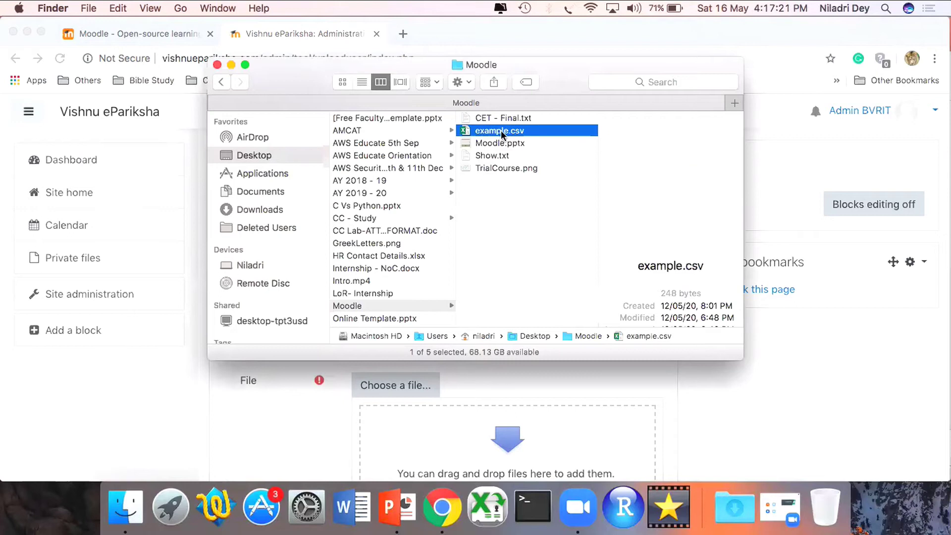
double_click(501, 130)
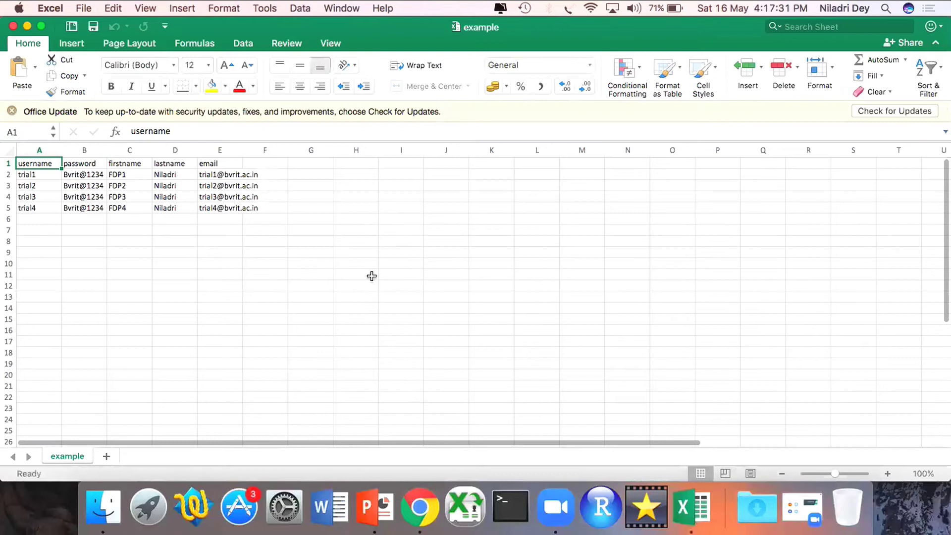
Step: Select the whole sheet and auto-fit all columns to their contents
scroll(372, 276, up, 5)
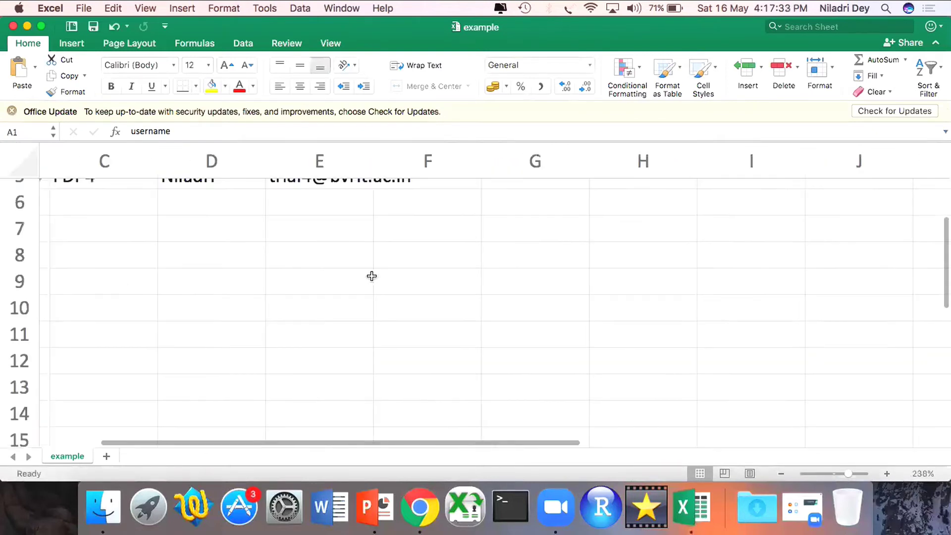
scroll(371, 276, up, 3)
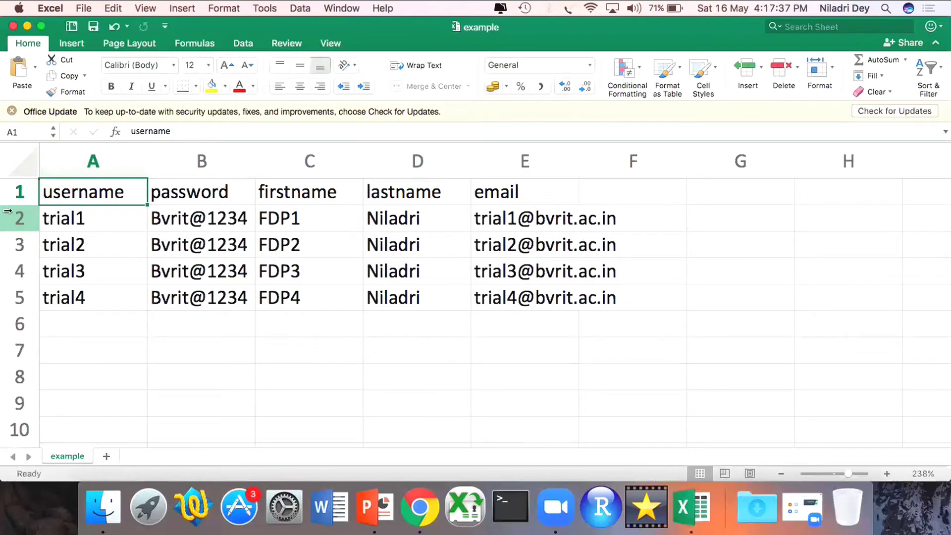
click(20, 162)
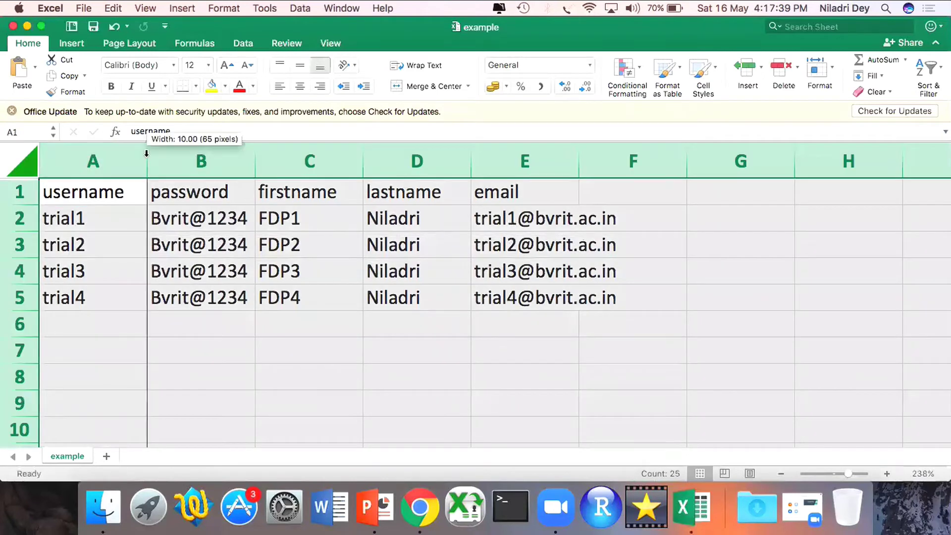
double_click(146, 154)
click(130, 268)
Step: Highlight the password, name and email headers and the A2:A5, E2:E5, C2:D5 data ranges
click(213, 187)
click(281, 191)
click(357, 186)
click(439, 194)
drag(109, 218, 123, 300)
drag(475, 217, 475, 300)
drag(281, 219, 351, 297)
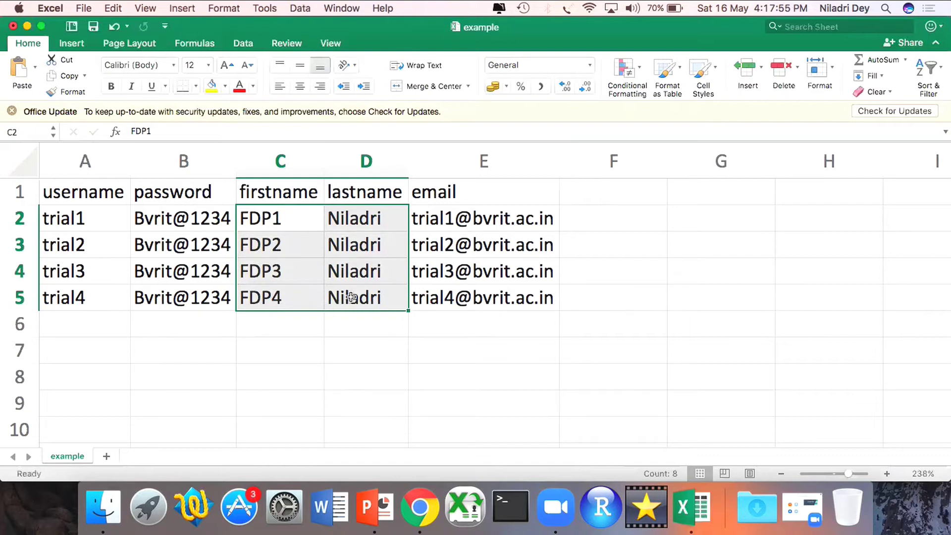
click(207, 320)
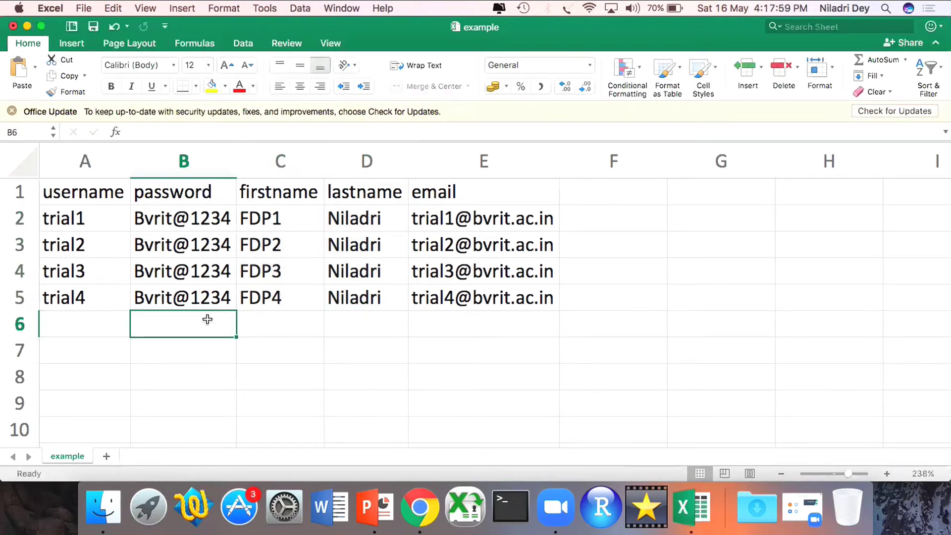
click(427, 499)
scroll(396, 386, down, 2)
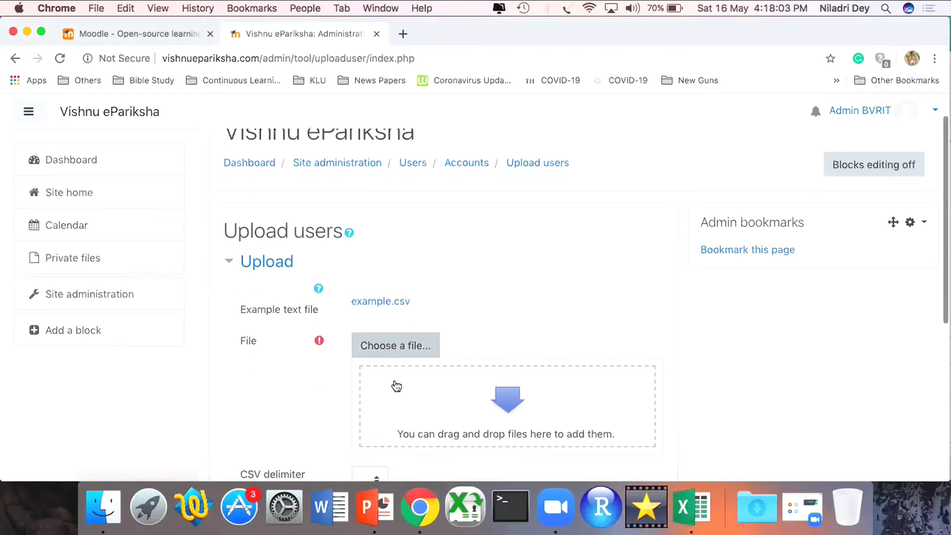
Step: Choose example.csv from the Moodle folder and upload it into the users File area
click(395, 340)
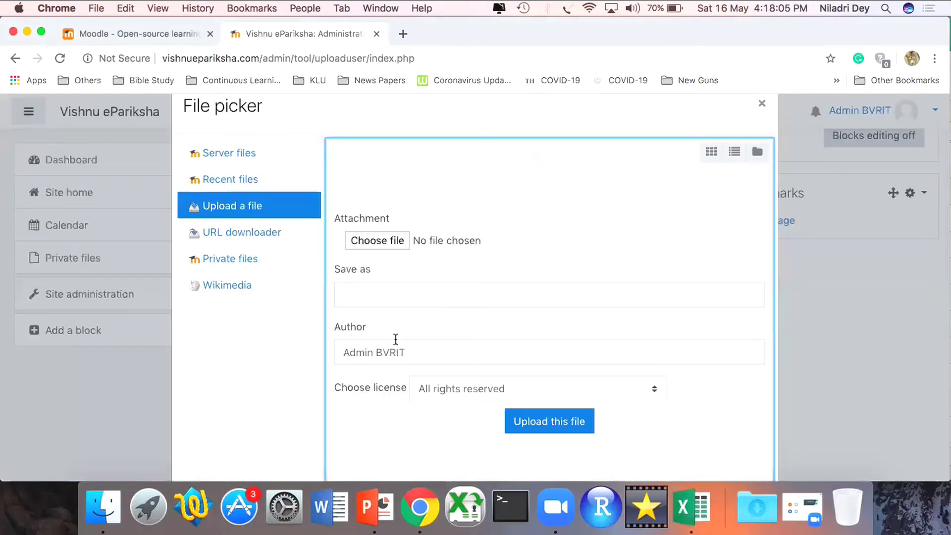
click(375, 242)
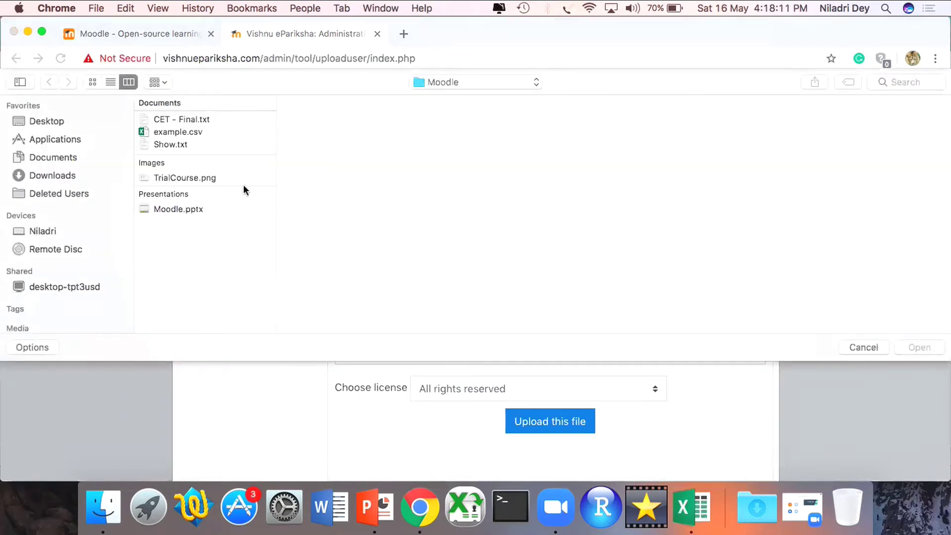
click(195, 133)
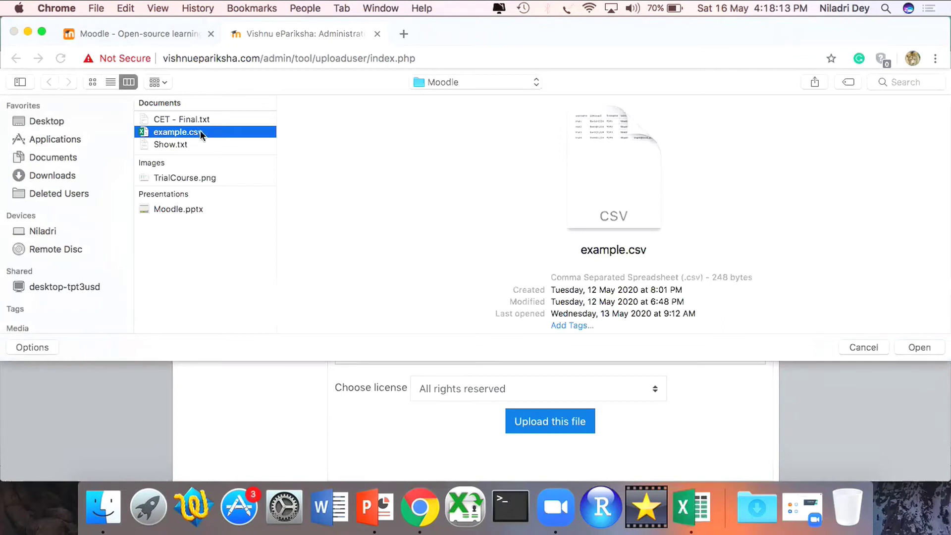
click(919, 348)
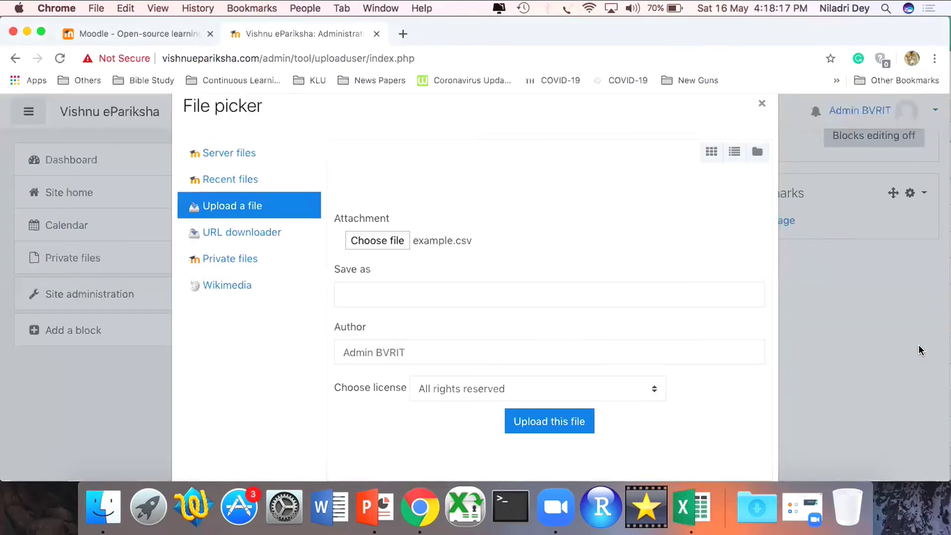
click(545, 427)
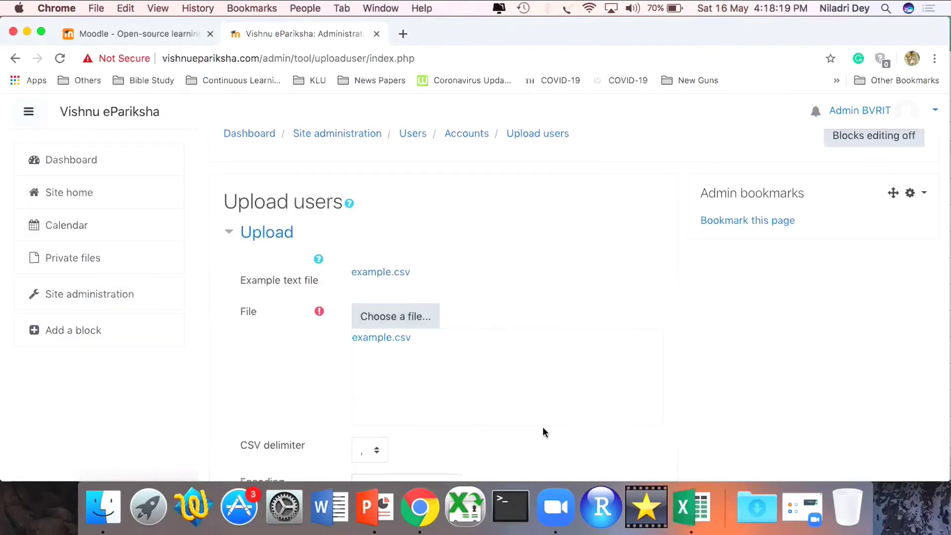
scroll(544, 430, down, 5)
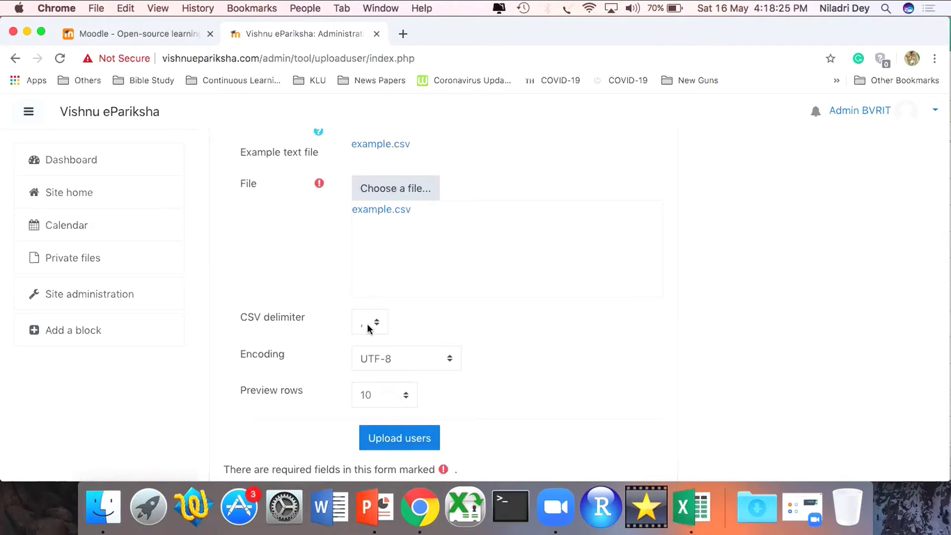
Step: Set Preview rows to 100 and submit example.csv with Upload users
click(395, 396)
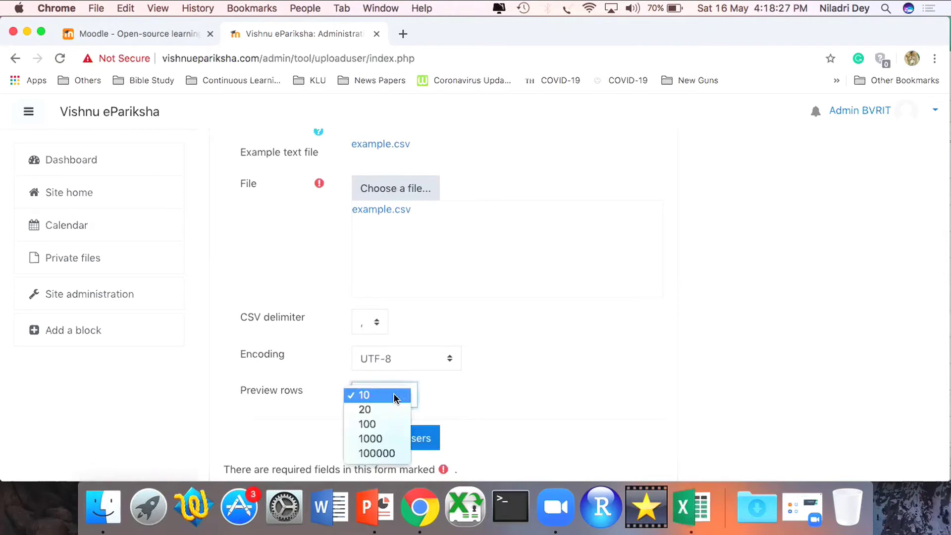
click(389, 440)
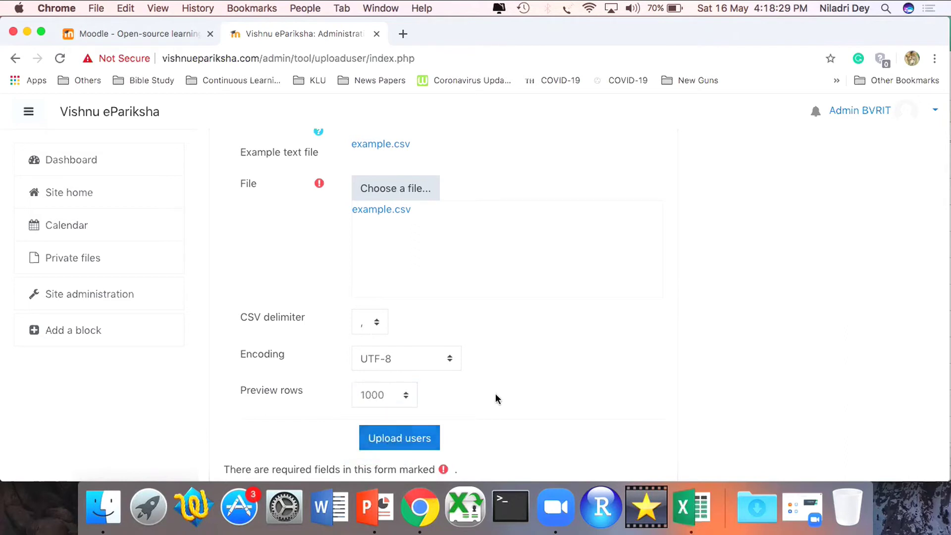
click(395, 403)
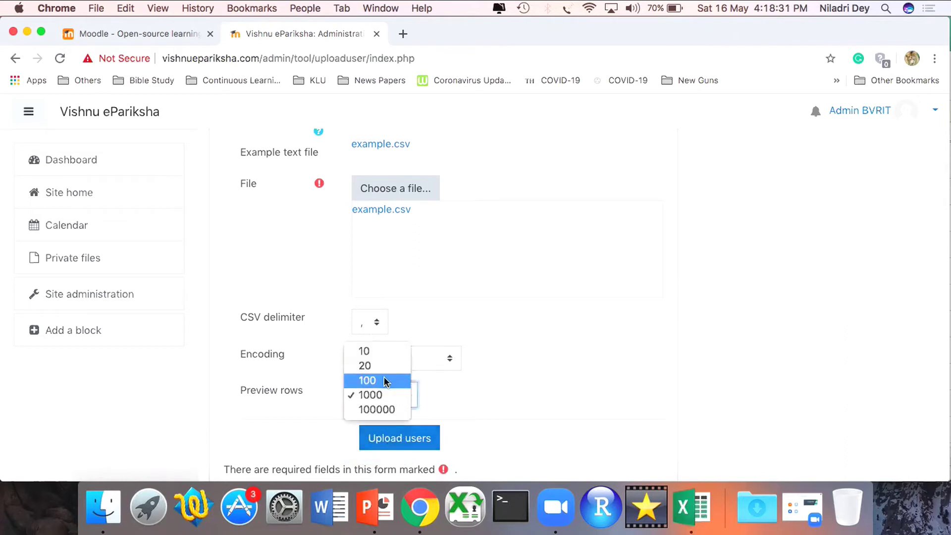
click(388, 380)
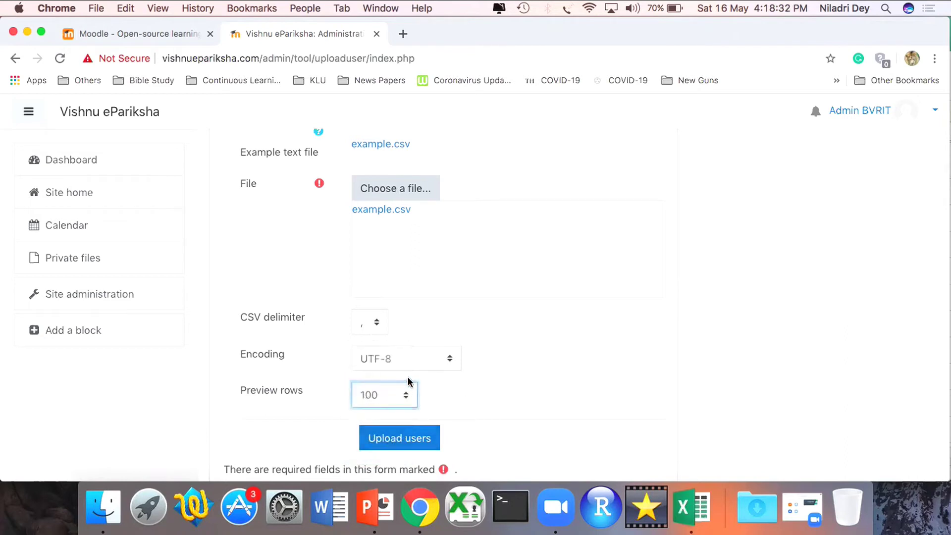
right_click(555, 397)
click(527, 393)
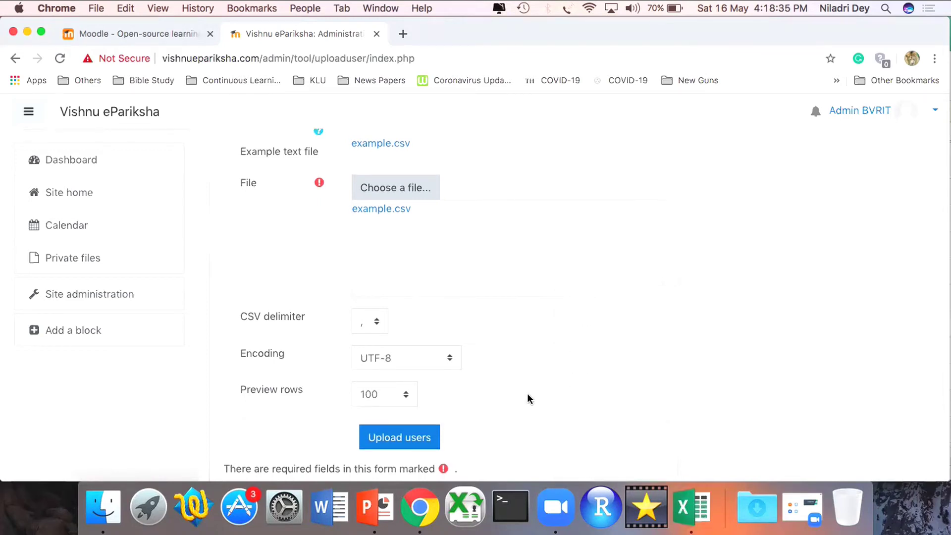
scroll(527, 393, down, 3)
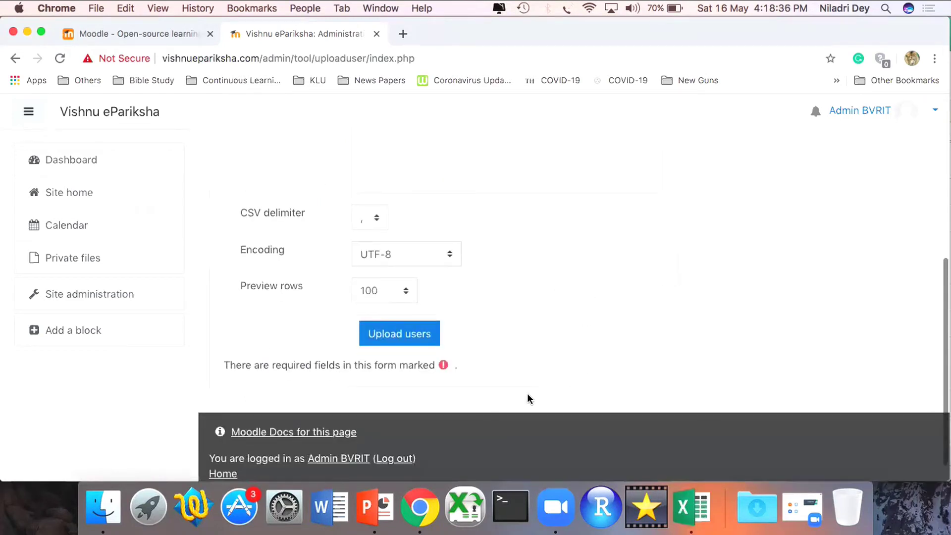
click(421, 336)
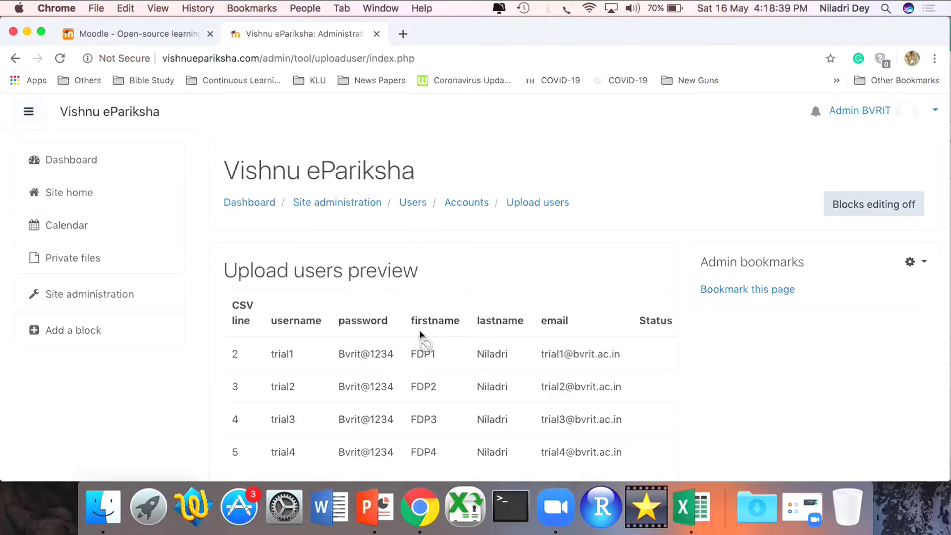
Step: Scroll through the four previewed users, then open the Upload type dropdown
scroll(420, 334, down, 2)
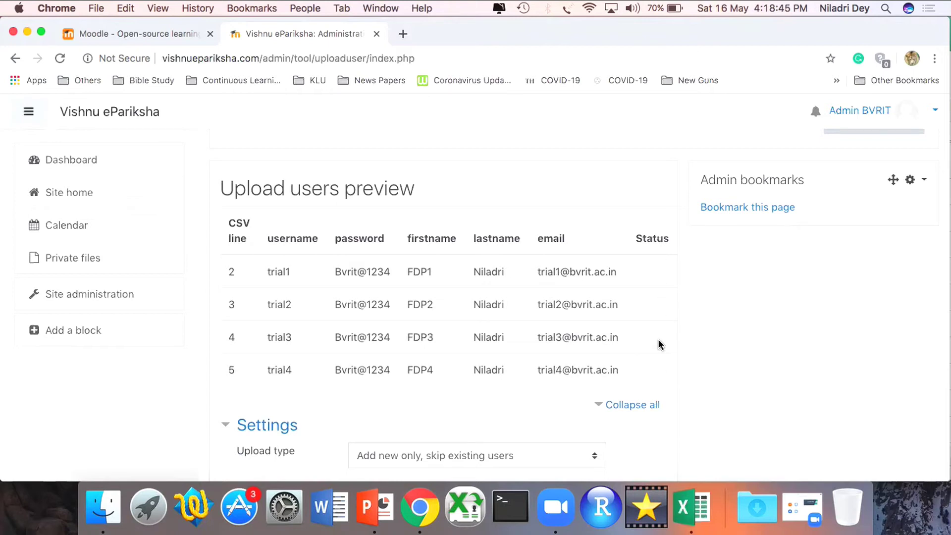
scroll(659, 365, down, 3)
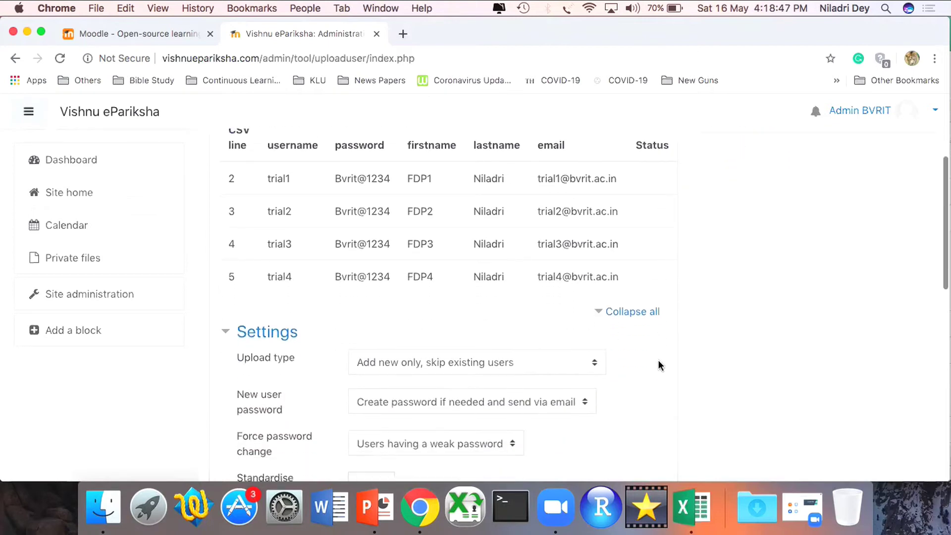
scroll(659, 366, down, 2)
scroll(659, 365, down, 1)
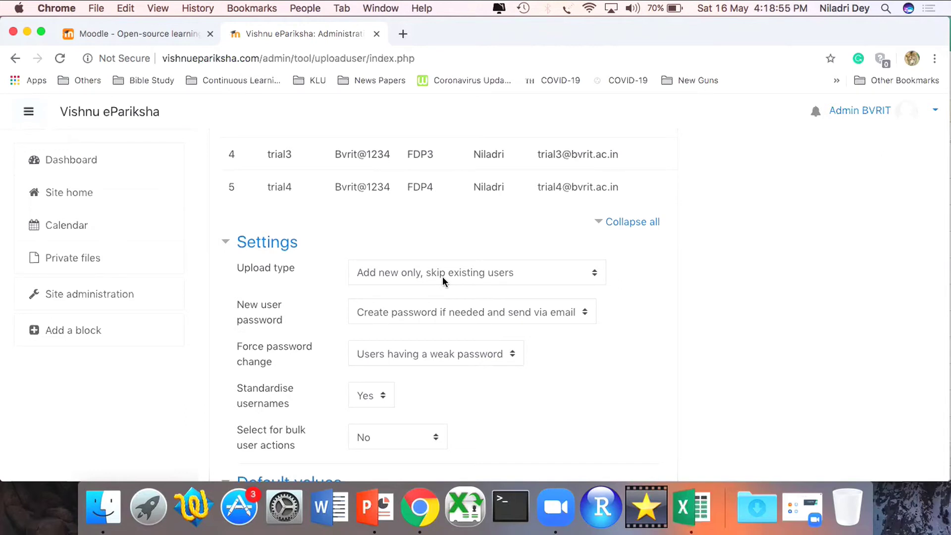
scroll(442, 277, up, 1)
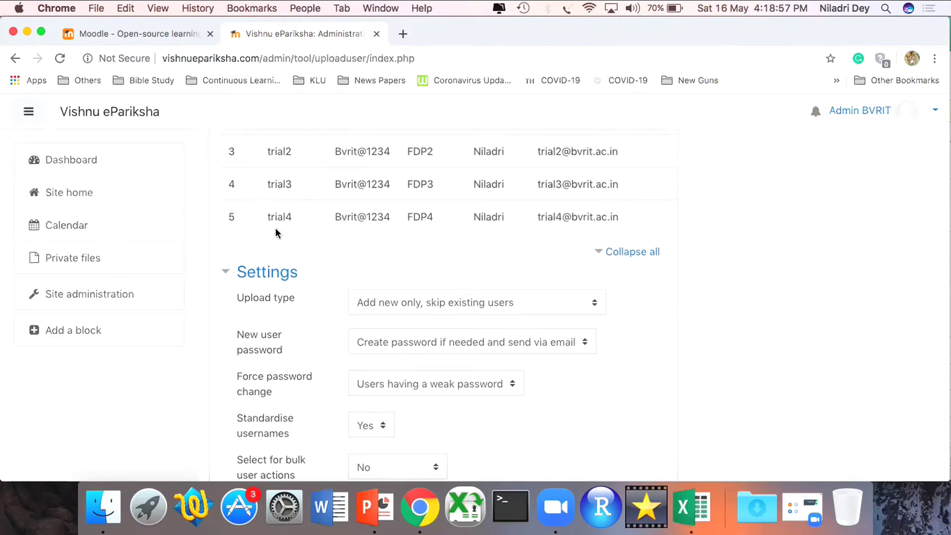
triple_click(555, 186)
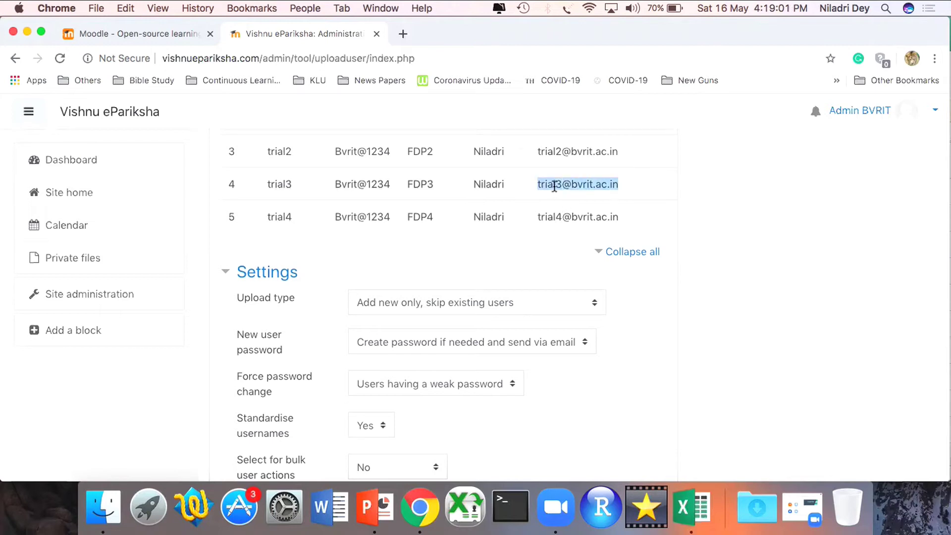
click(582, 190)
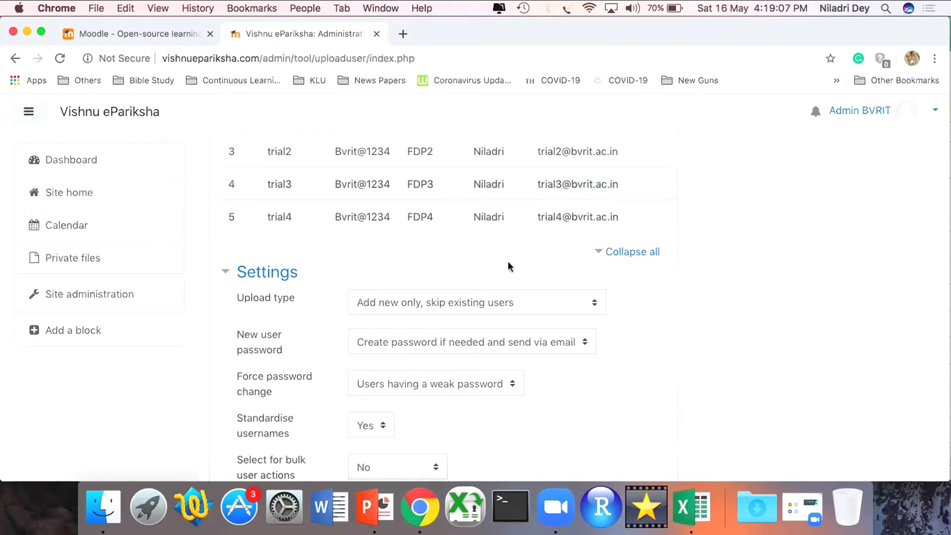
click(483, 297)
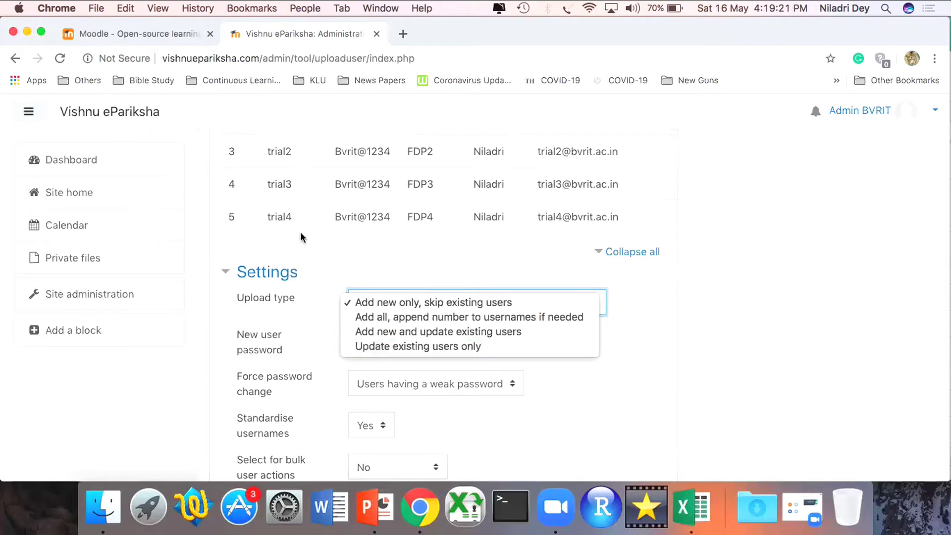
Step: Set upload type to Add new and update existing users, with new user passwords required from the file
click(371, 333)
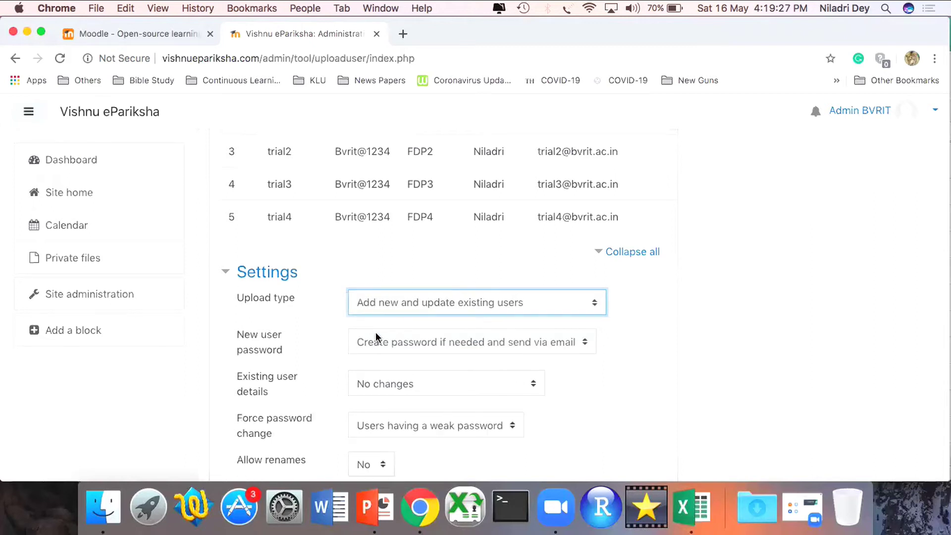
click(396, 342)
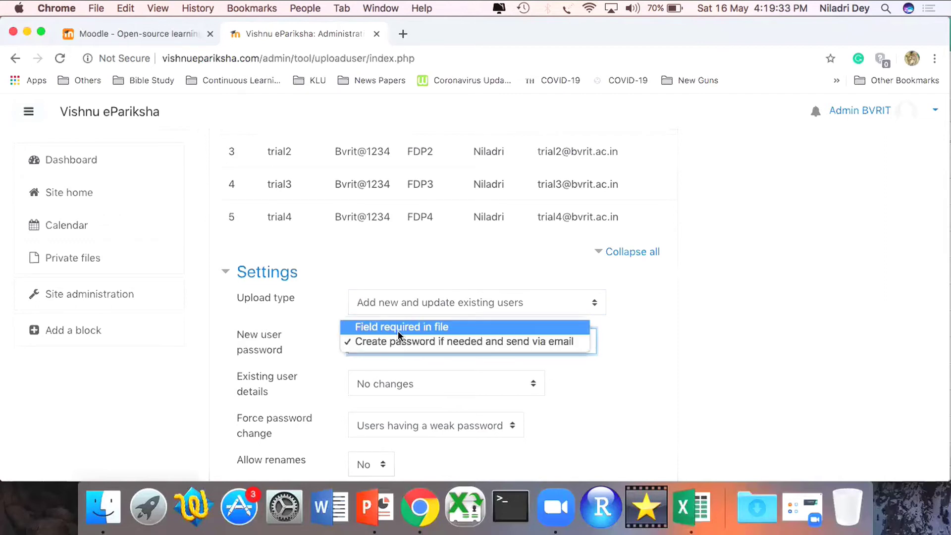
click(397, 331)
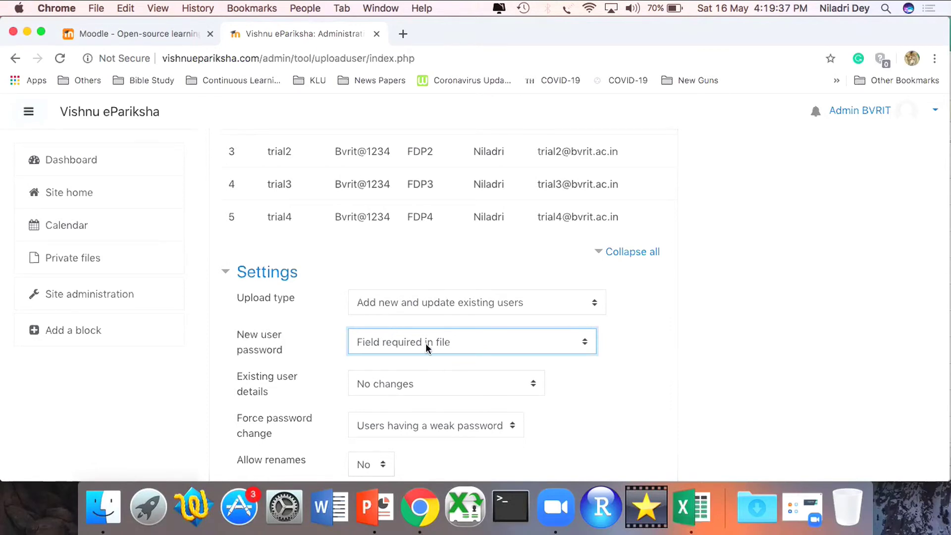
key(Tab)
scroll(290, 371, down, 5)
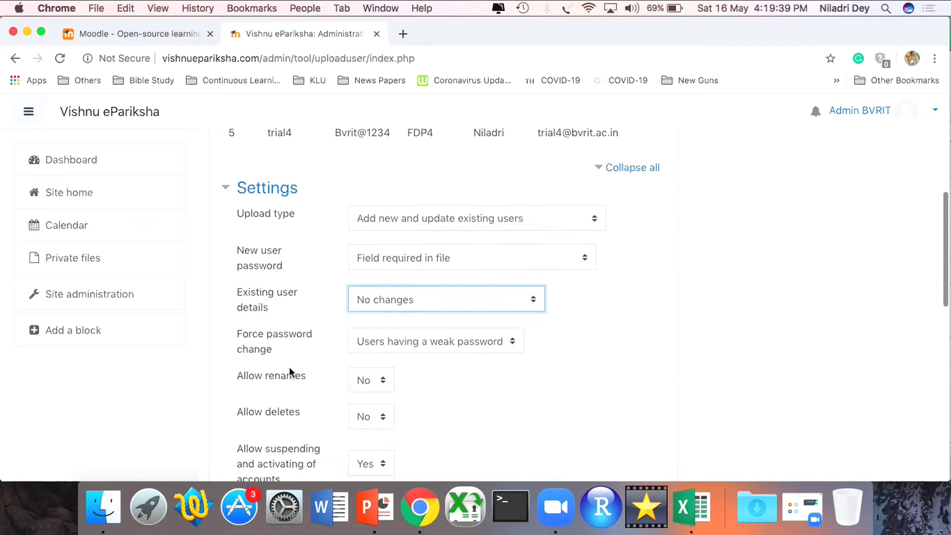
Step: Override existing user details from the file, set existing passwords to Update, and force password change to All
click(378, 260)
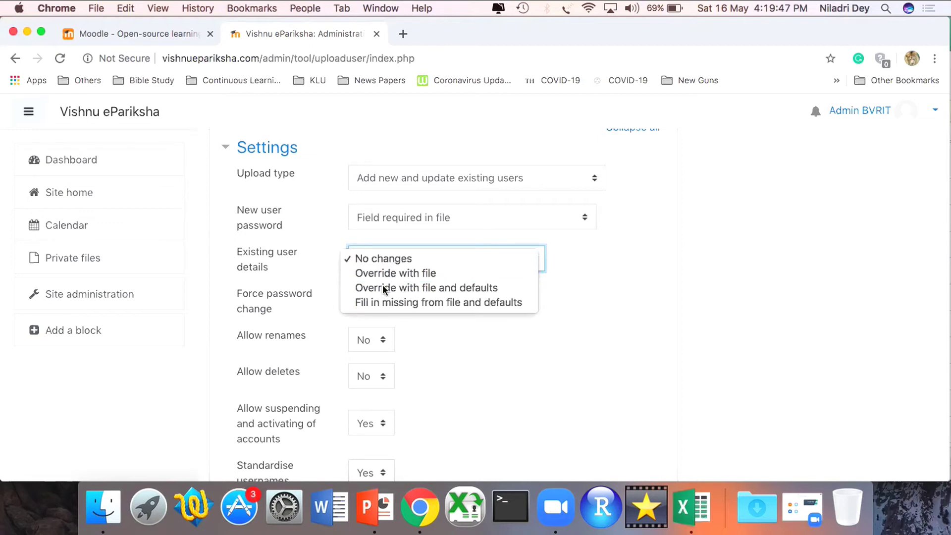
click(410, 276)
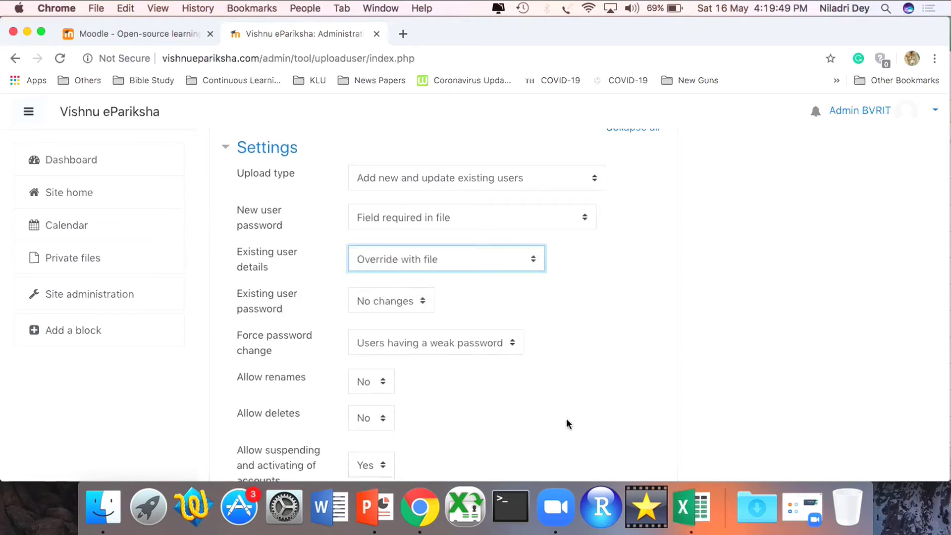
click(413, 262)
click(407, 269)
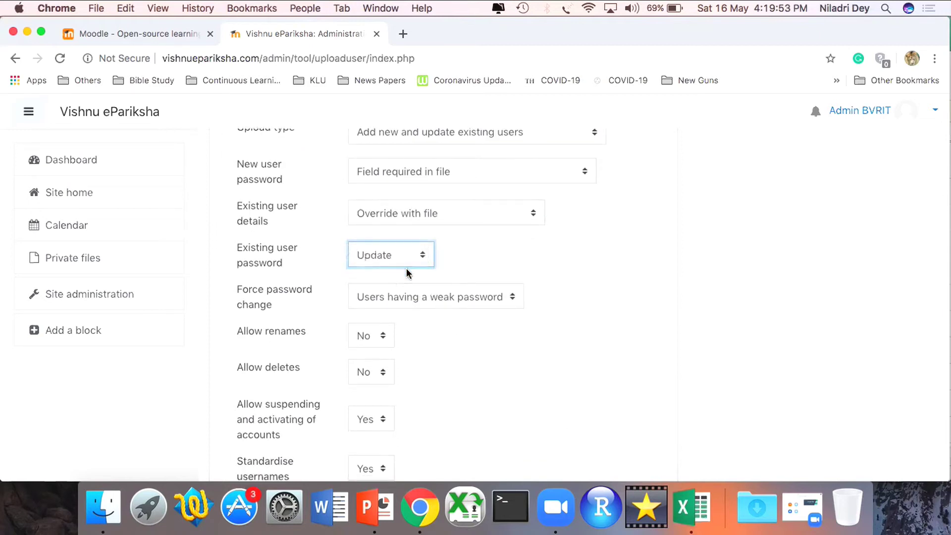
click(417, 299)
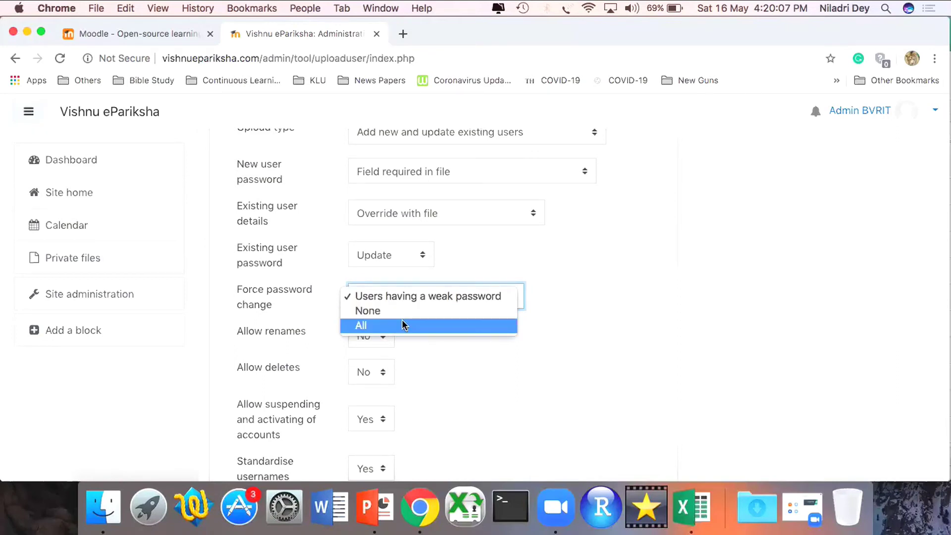
click(403, 324)
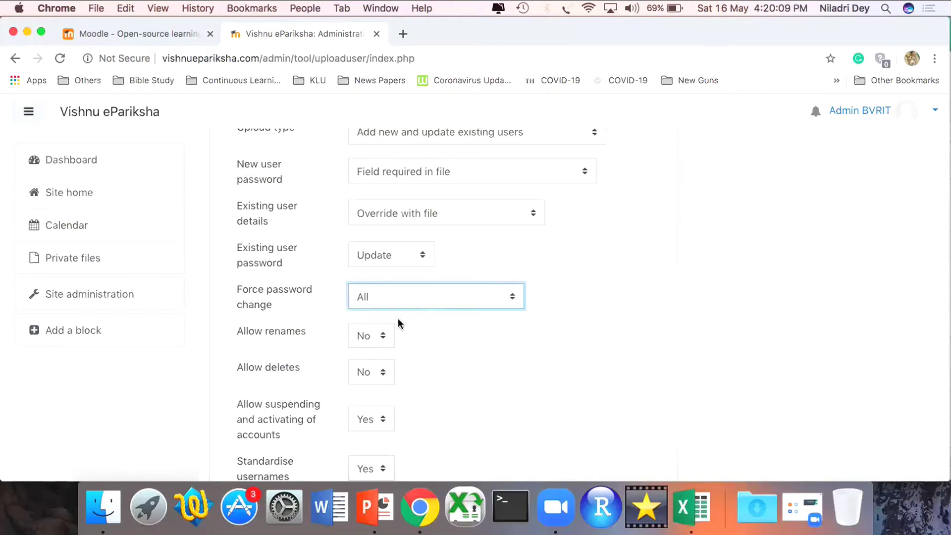
scroll(355, 292, up, 5)
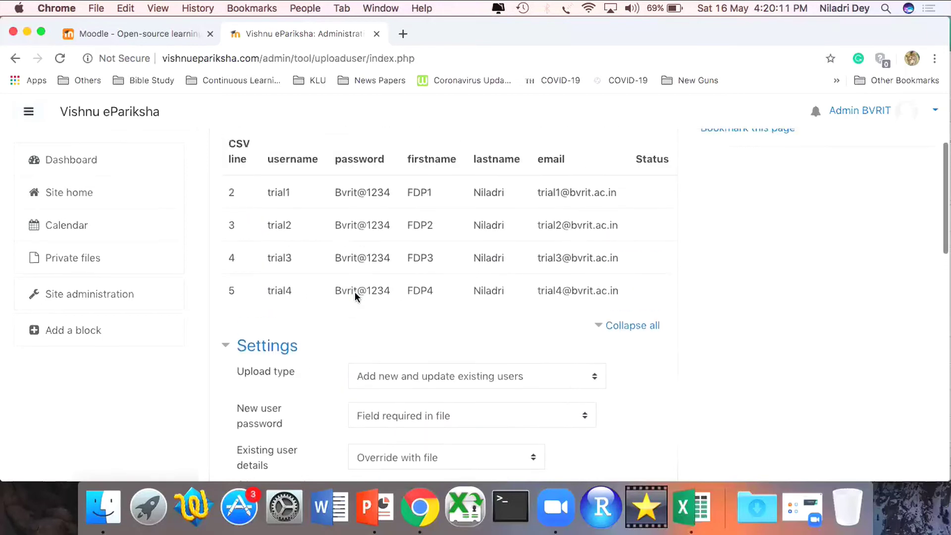
scroll(355, 293, up, 1)
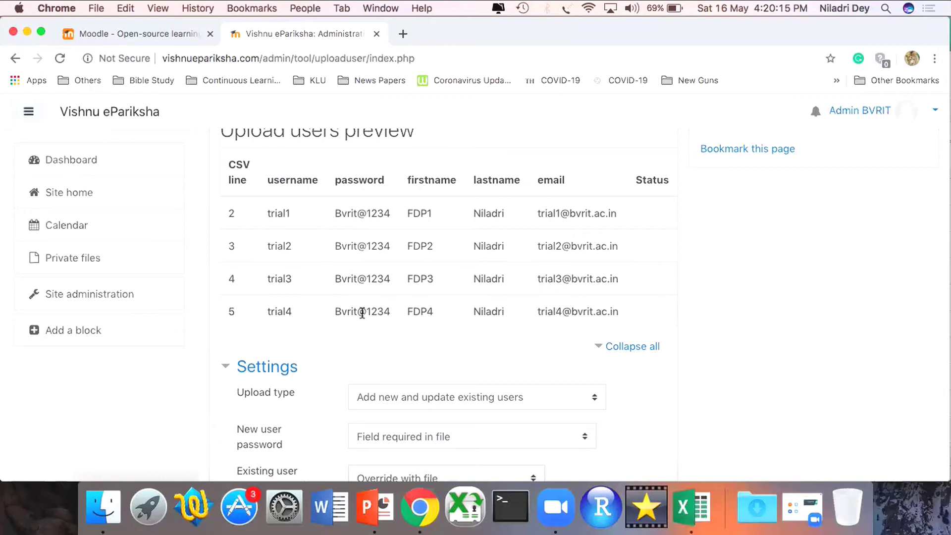
scroll(362, 313, down, 10)
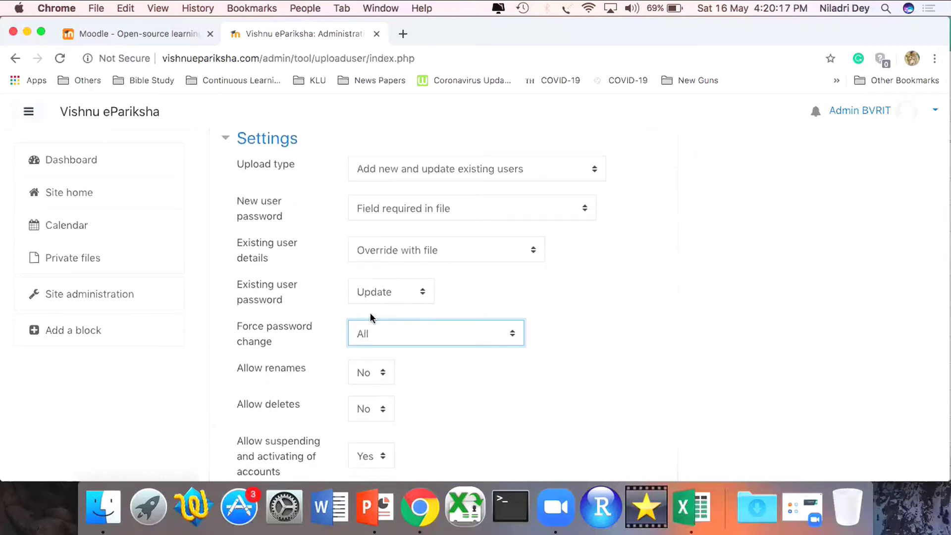
Step: Try All users for bulk user actions, then set it back to No
scroll(506, 382, down, 10)
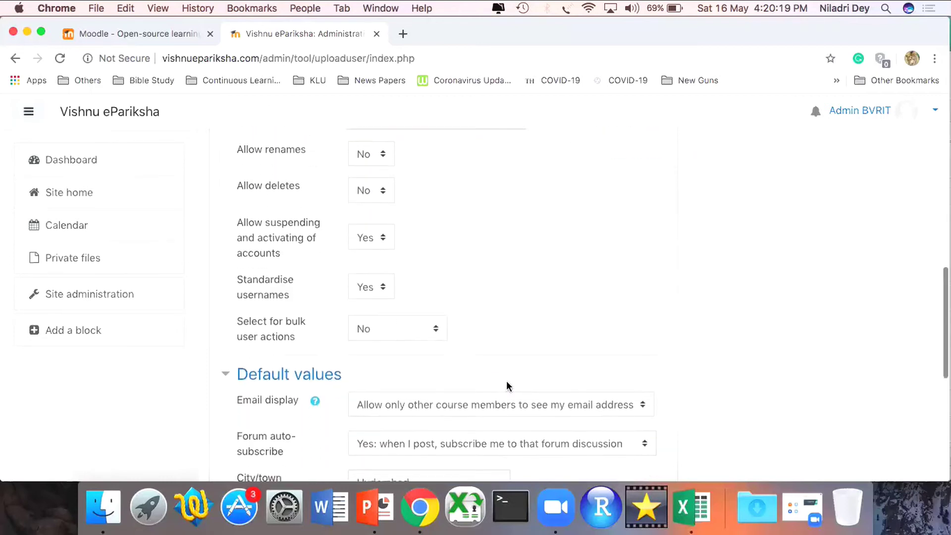
scroll(507, 382, up, 5)
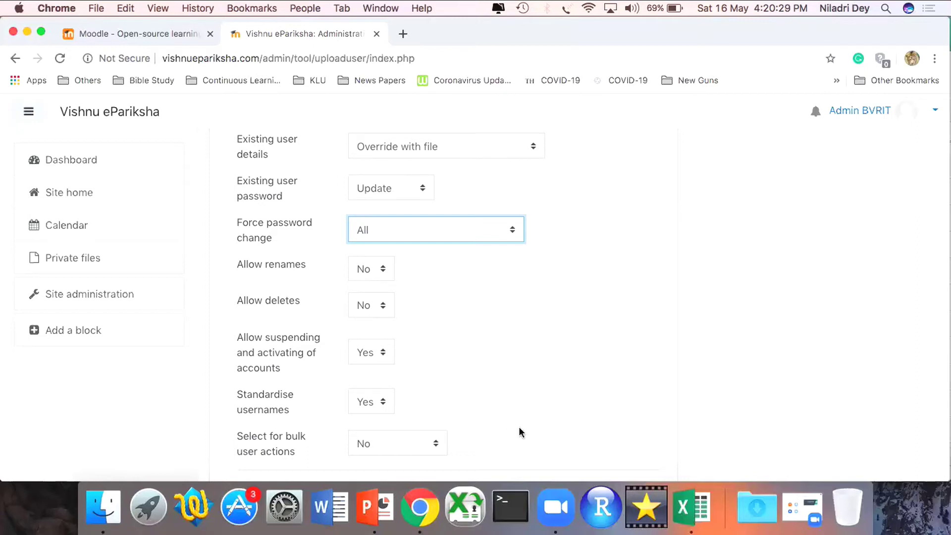
scroll(519, 430, down, 5)
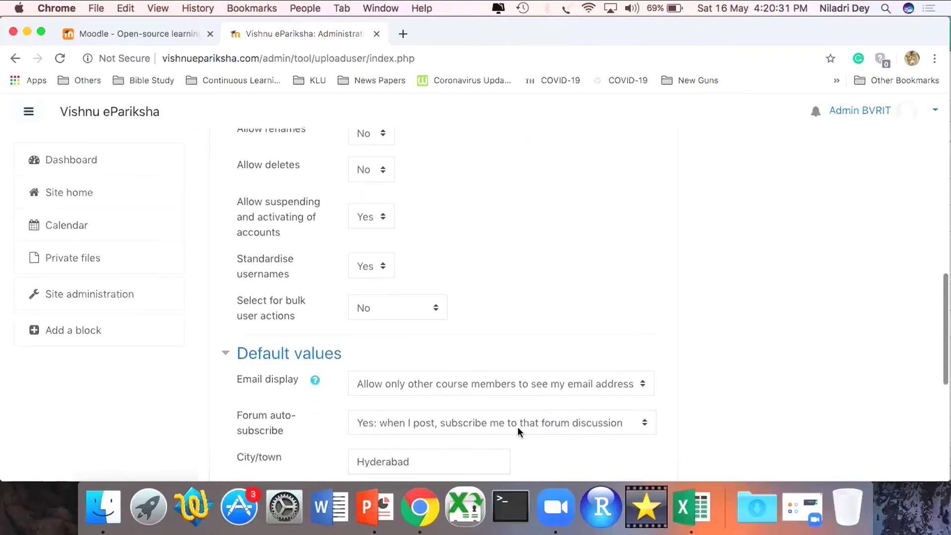
click(423, 315)
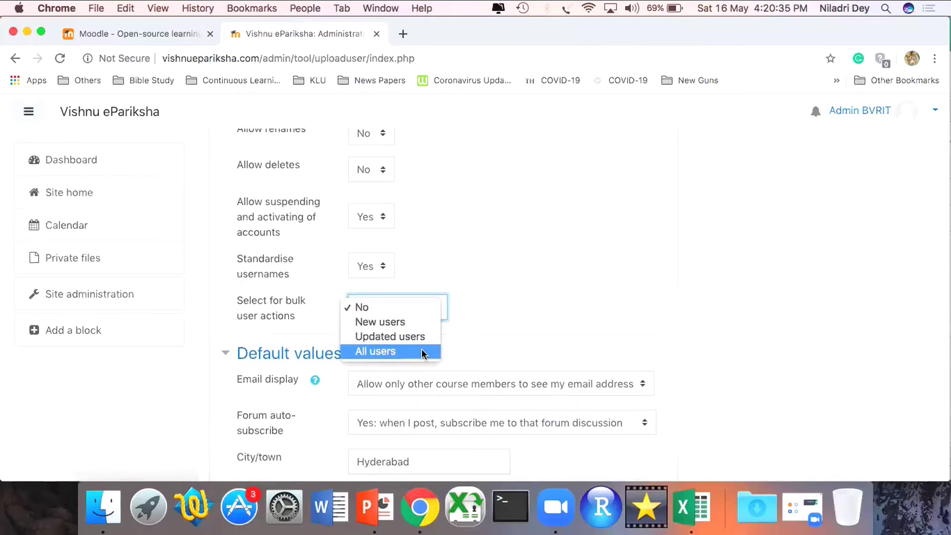
click(421, 351)
click(542, 283)
click(418, 310)
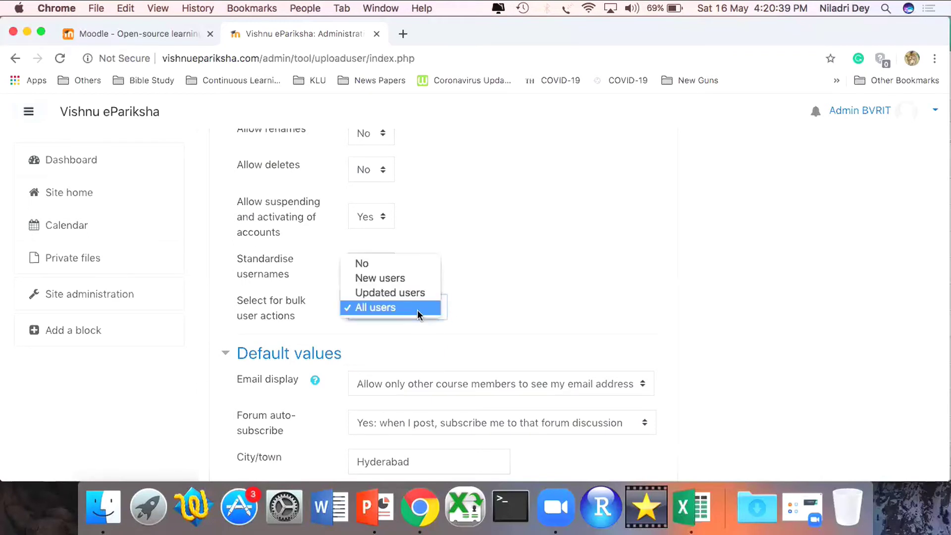
click(406, 266)
click(531, 270)
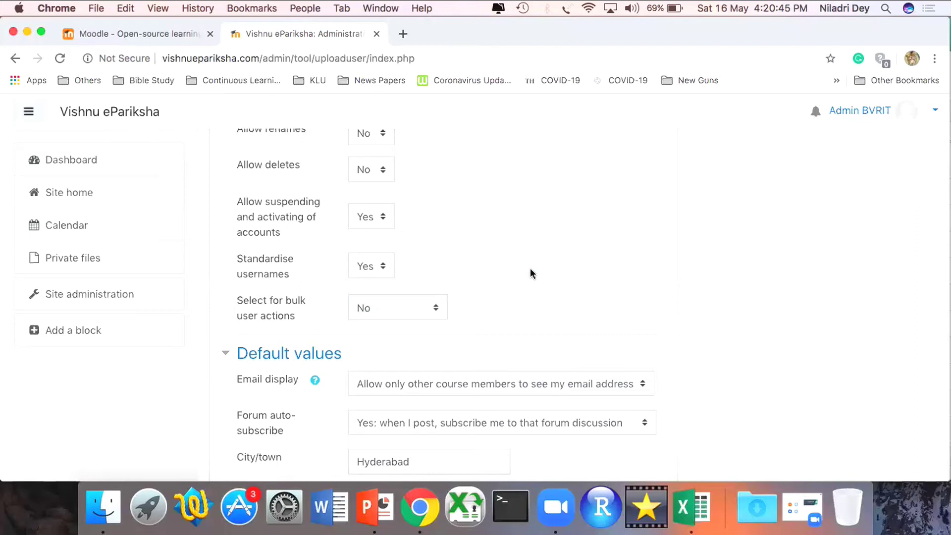
scroll(530, 269, up, 2)
scroll(530, 269, down, 10)
scroll(530, 269, down, 3)
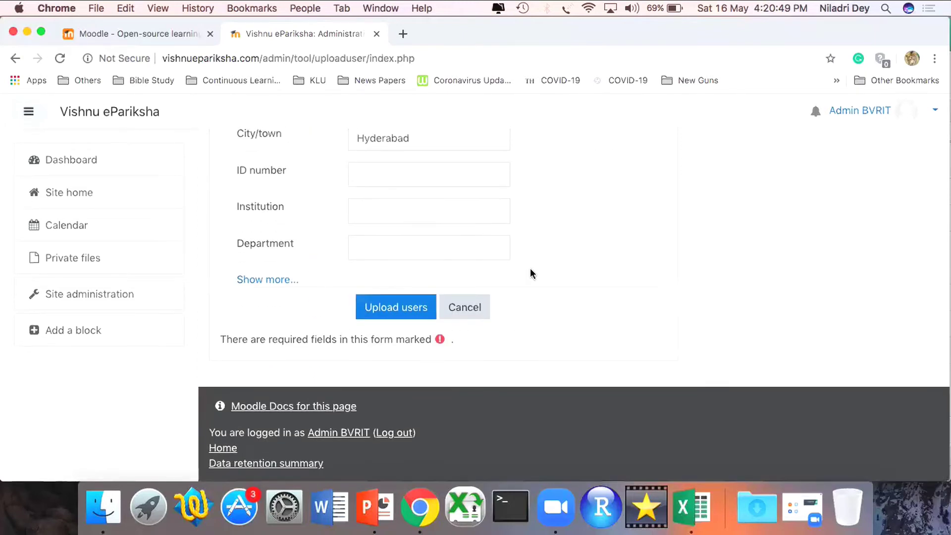
scroll(530, 270, up, 3)
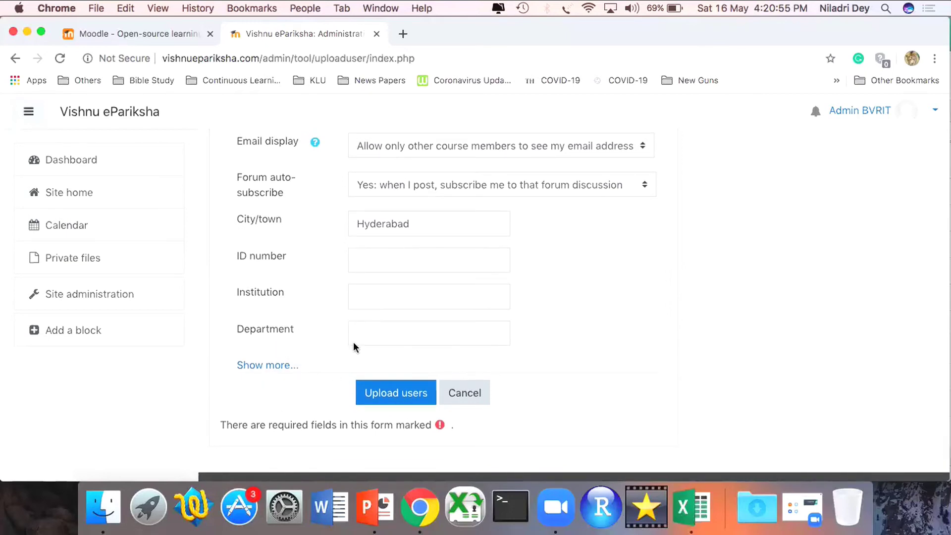
Step: Show more default values, revealing City/town Hyderabad, country India and Asia/Kolkata timezone
click(268, 365)
scroll(395, 359, down, 4)
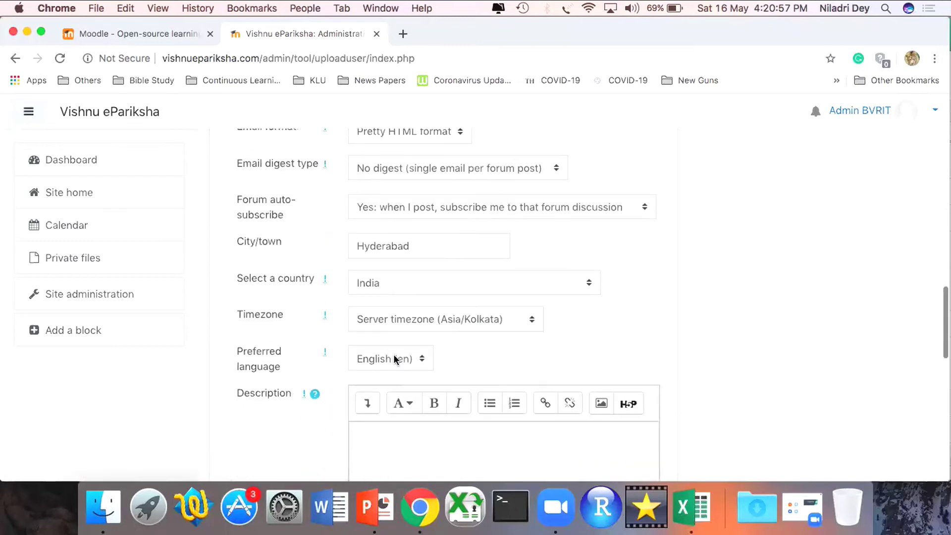
scroll(394, 355, down, 5)
scroll(395, 247, down, 6)
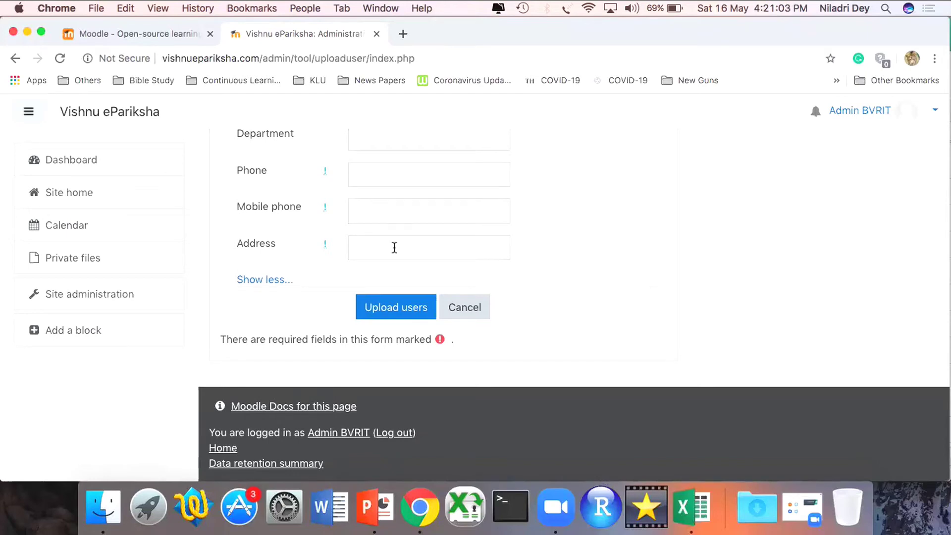
Step: Run the upload, check the results: 4 users created, 0 updated, 0 weak passwords, 0 errors, then continue
click(409, 316)
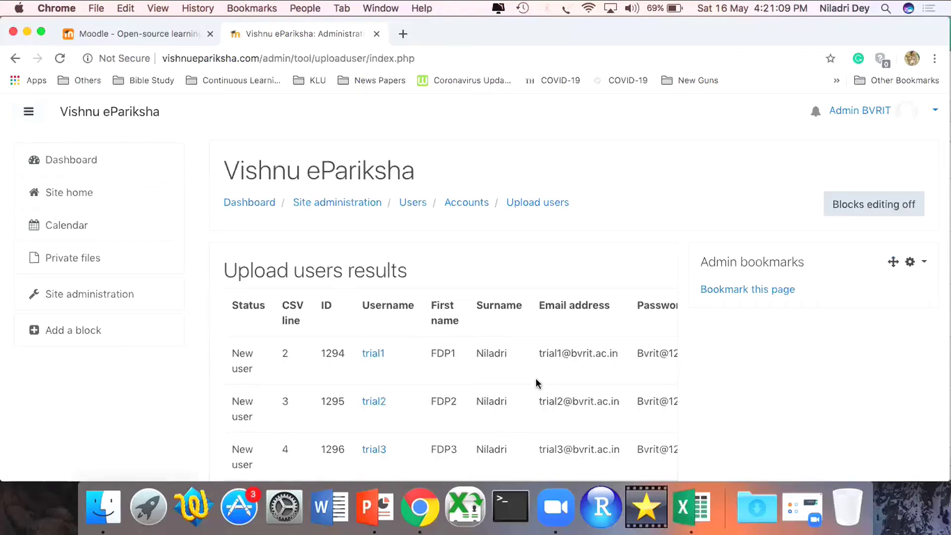
scroll(536, 379, right, 5)
scroll(536, 378, right, 10)
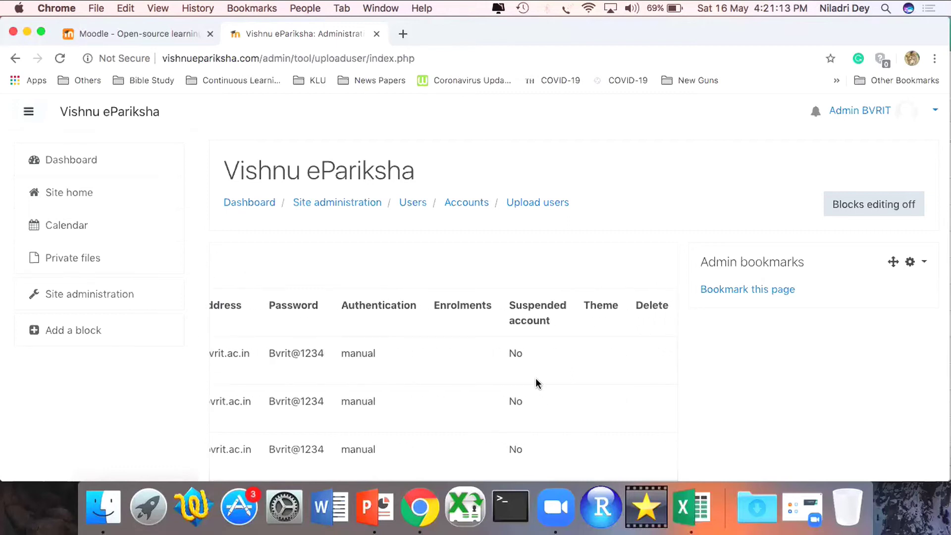
scroll(536, 379, left, 15)
scroll(536, 379, left, 5)
scroll(536, 379, down, 10)
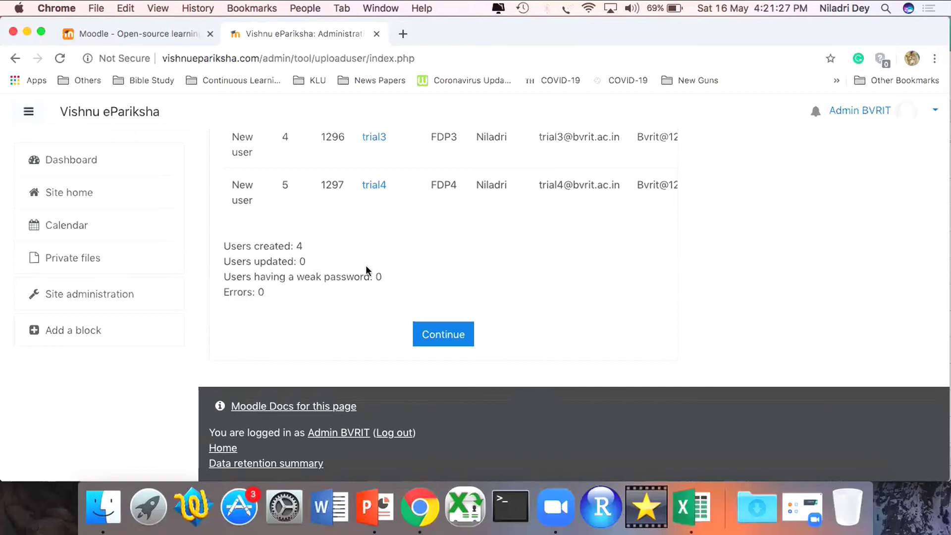
drag(382, 277, 375, 277)
click(428, 335)
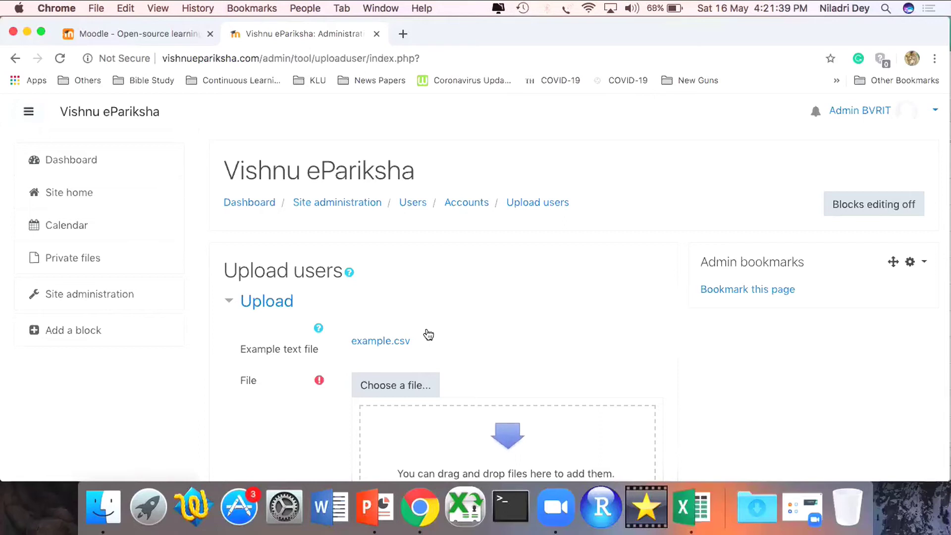
Step: Go to Site administration > Courses > Manage courses and categories
click(46, 296)
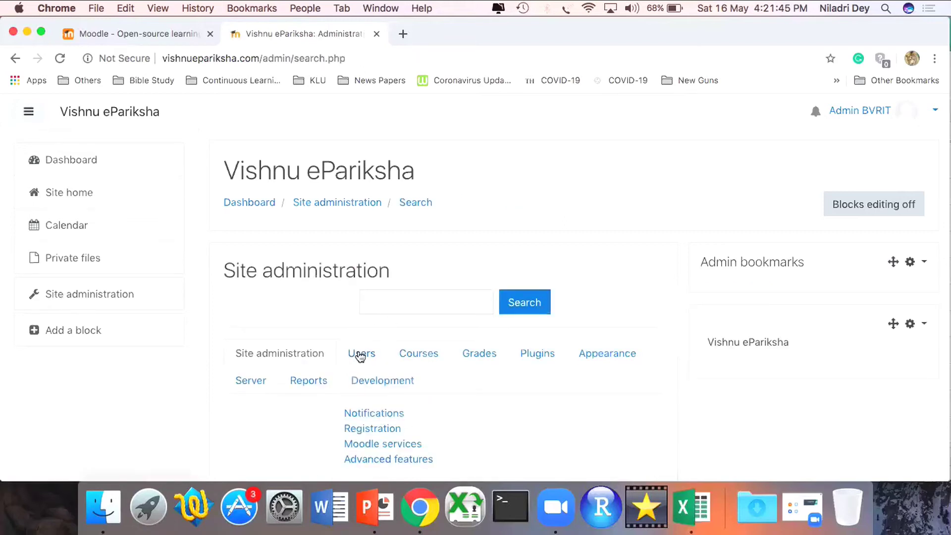
click(419, 354)
scroll(424, 359, down, 5)
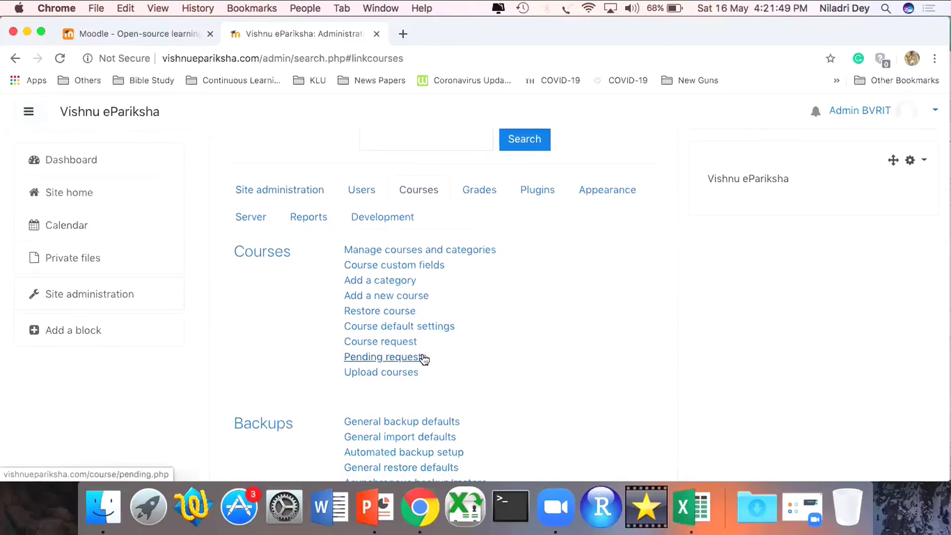
click(446, 253)
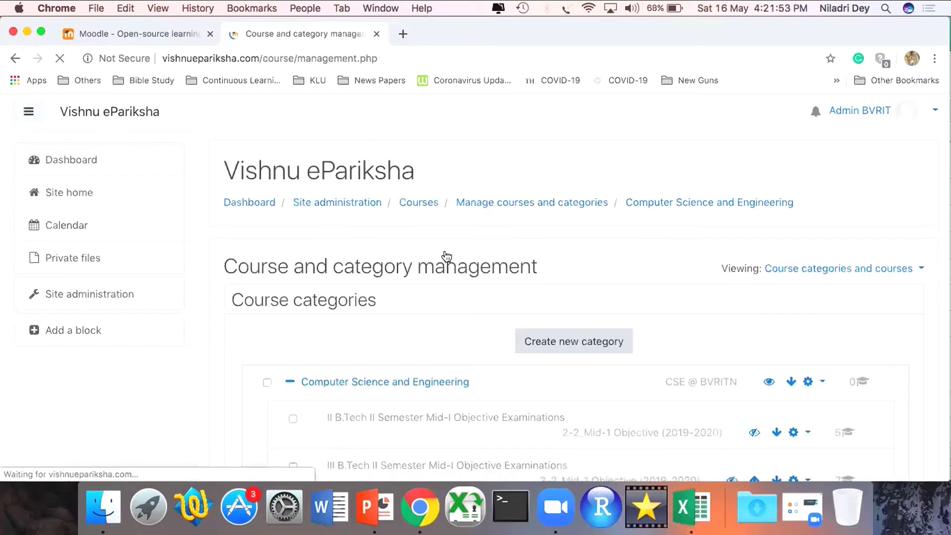
scroll(447, 255, down, 5)
scroll(446, 253, up, 3)
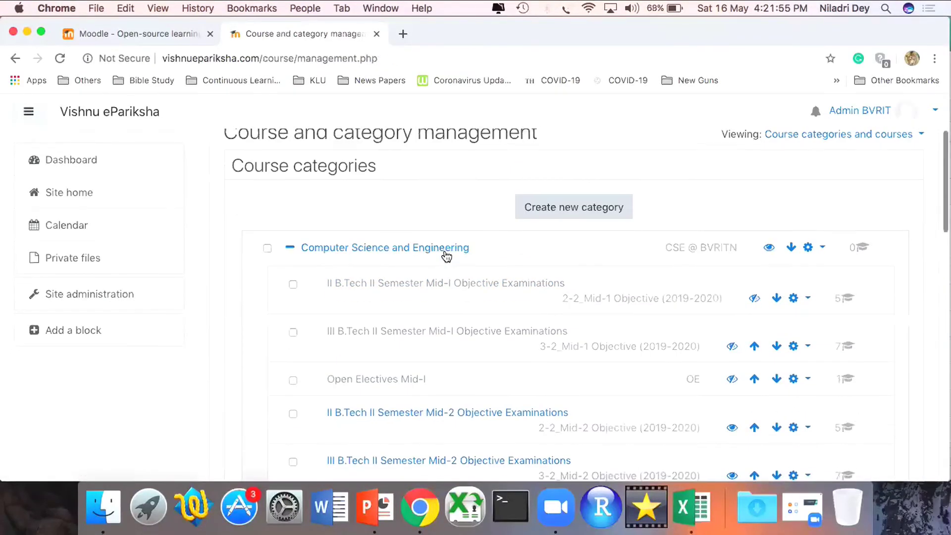
Step: Collapse Computer Science and Engineering, open Information Technology, and edit TrialCourse's settings
click(290, 247)
scroll(291, 250, down, 2)
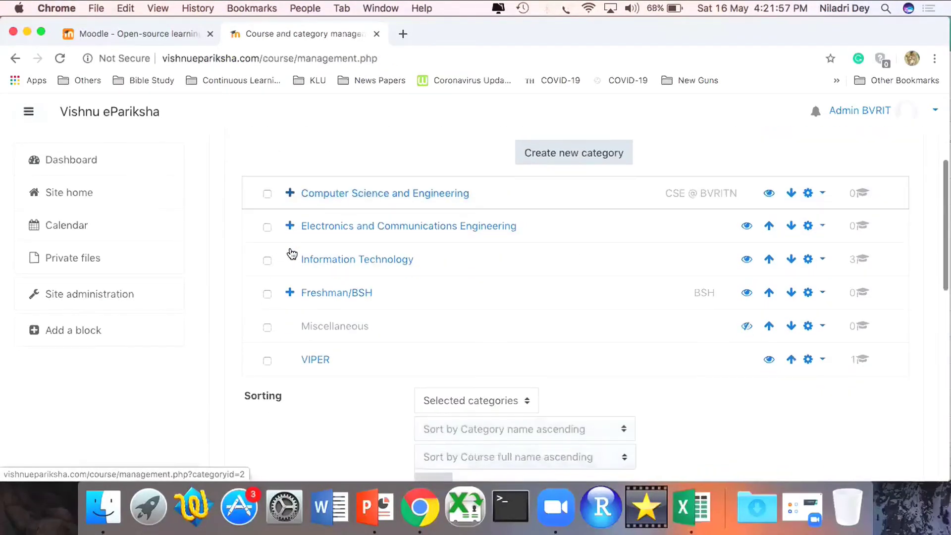
click(337, 242)
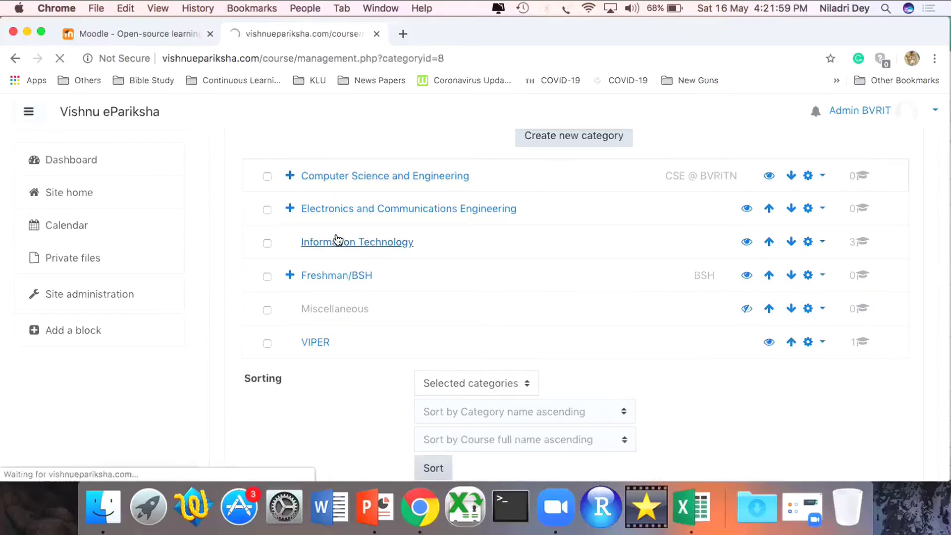
scroll(338, 240, down, 10)
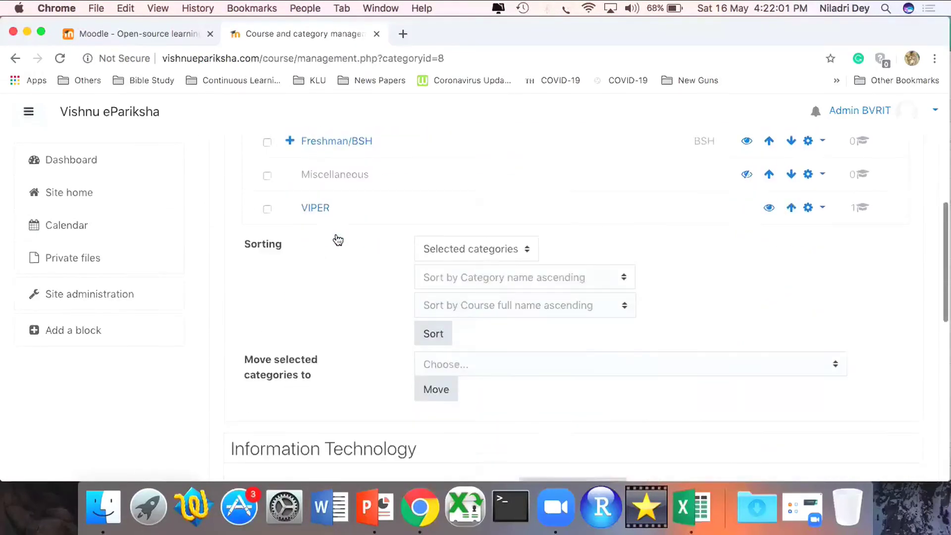
scroll(338, 241, down, 1)
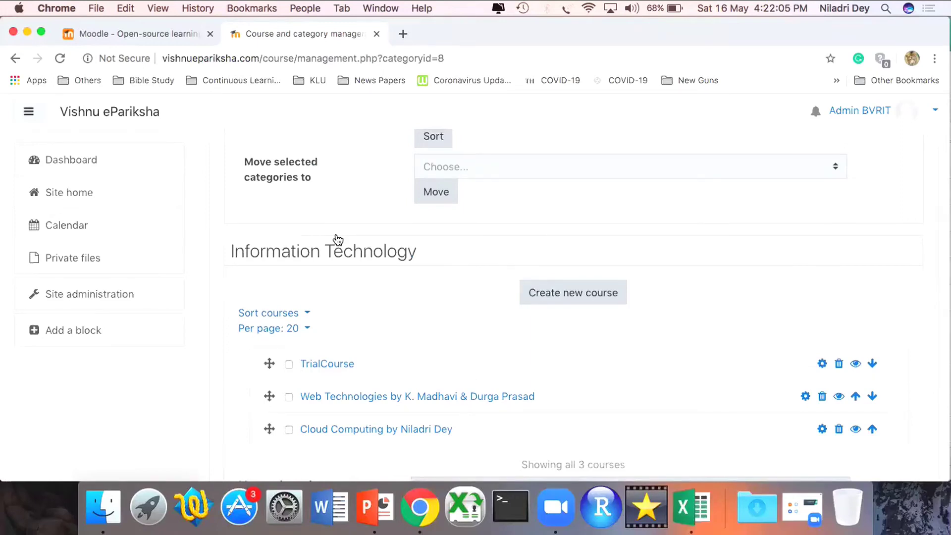
click(823, 366)
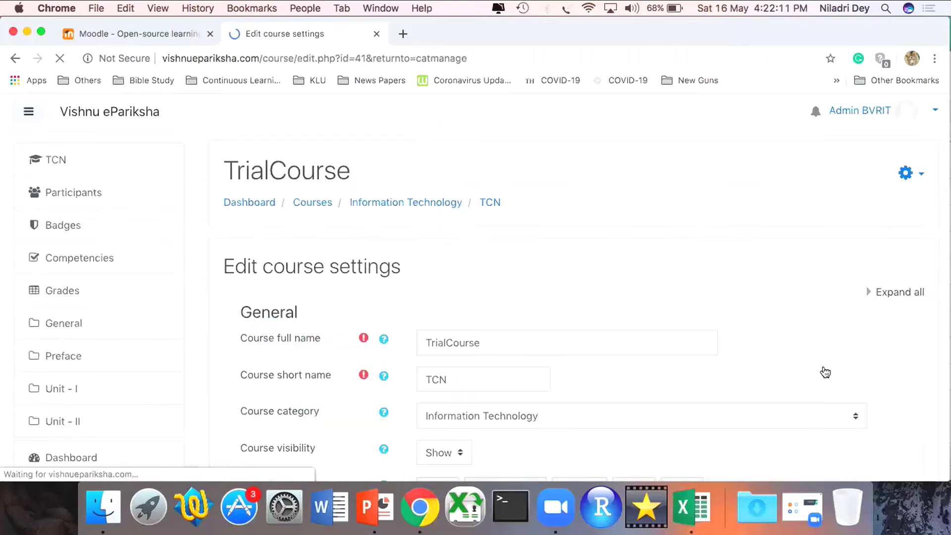
Step: Open TrialCourse's Participants list from the course drawer
right_click(559, 285)
click(456, 254)
scroll(456, 254, down, 1)
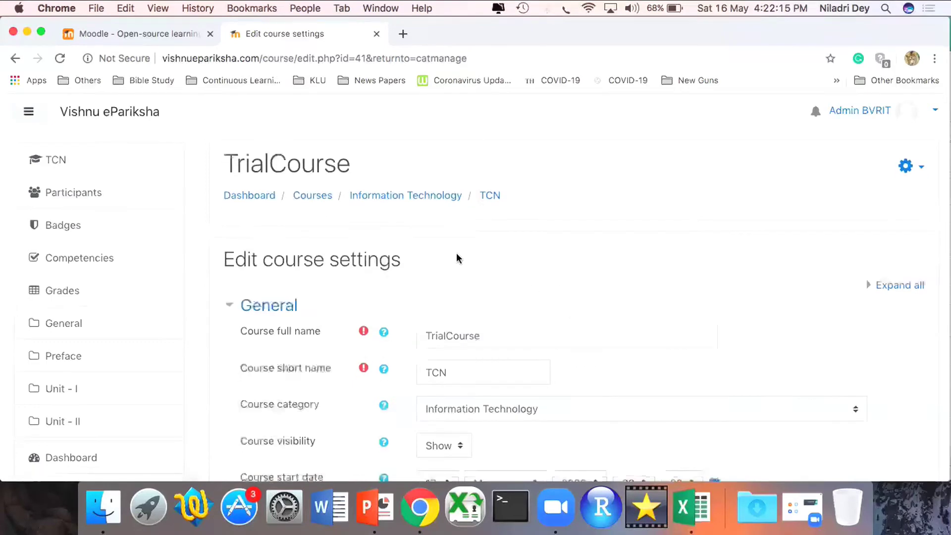
scroll(456, 255, down, 5)
scroll(456, 255, up, 1)
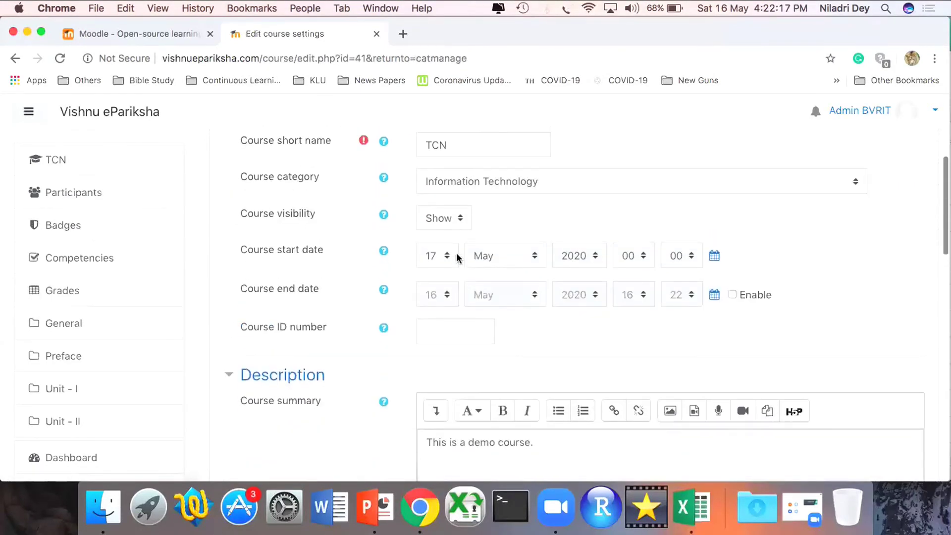
scroll(456, 255, up, 4)
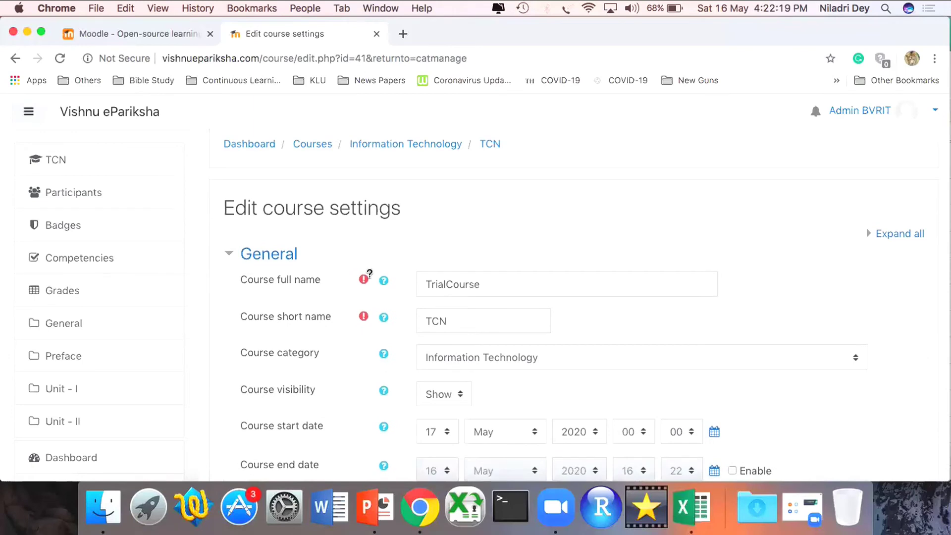
click(96, 193)
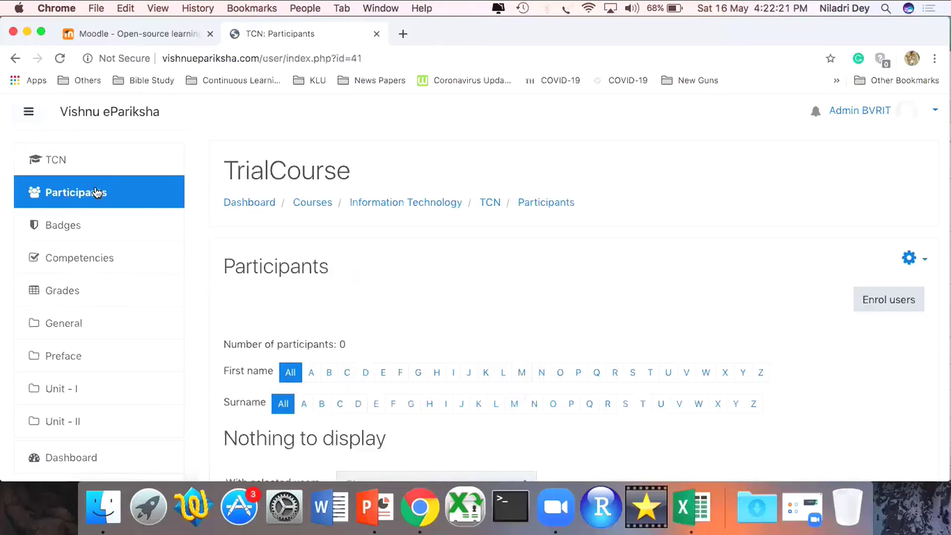
Step: Look over the empty participants list (0 participants) and try Enrol users
scroll(541, 299, down, 4)
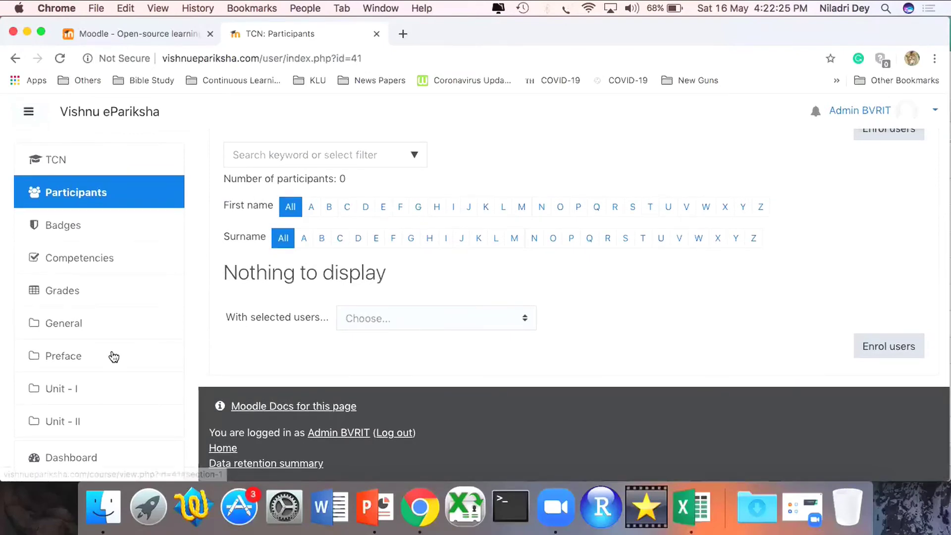
scroll(110, 356, down, 4)
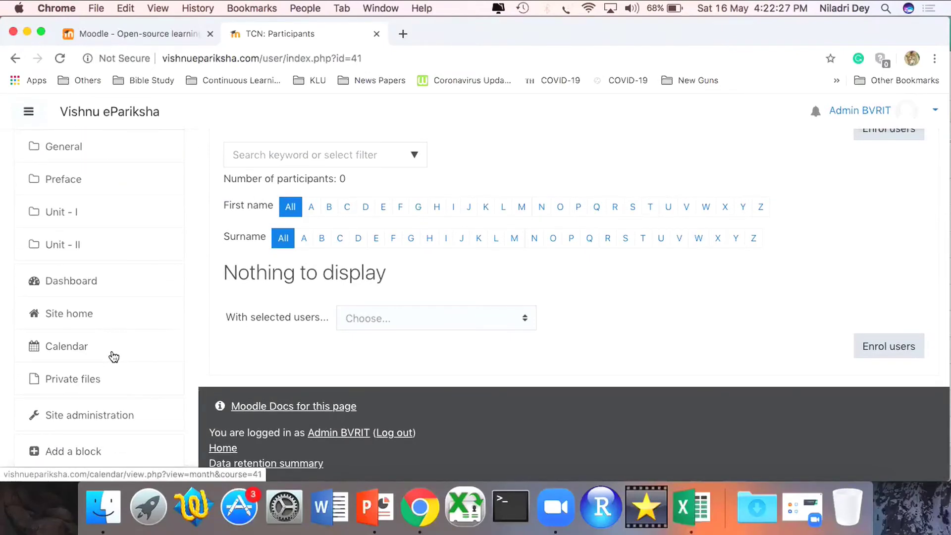
scroll(113, 356, up, 2)
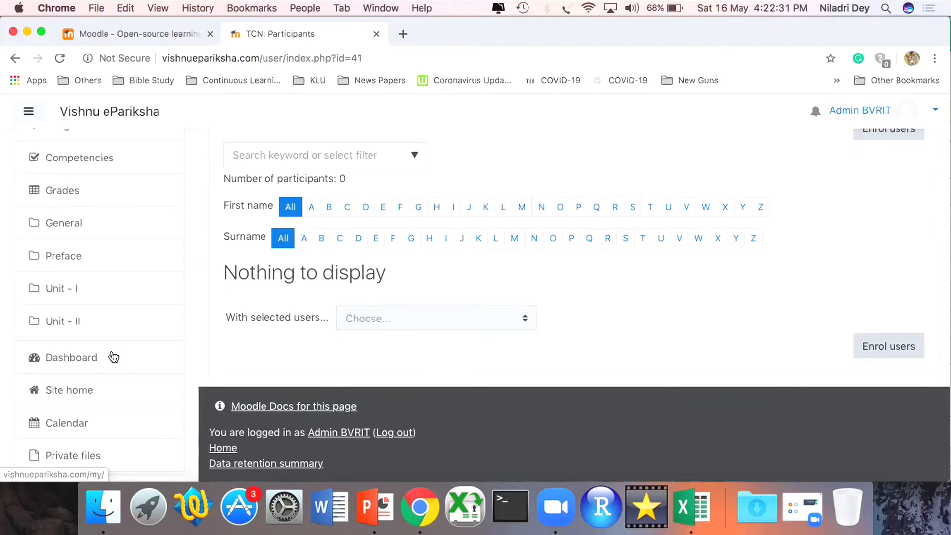
scroll(114, 357, down, 1)
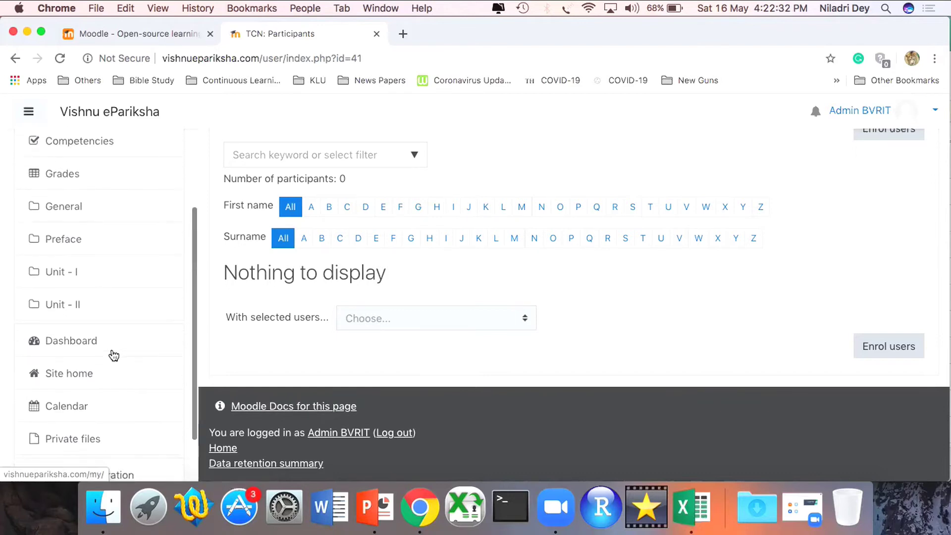
click(901, 357)
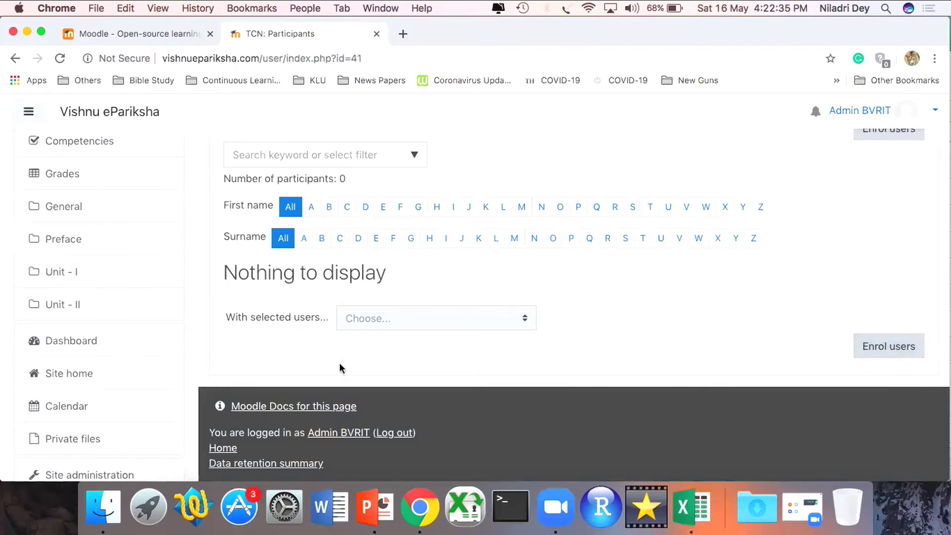
scroll(340, 368, up, 5)
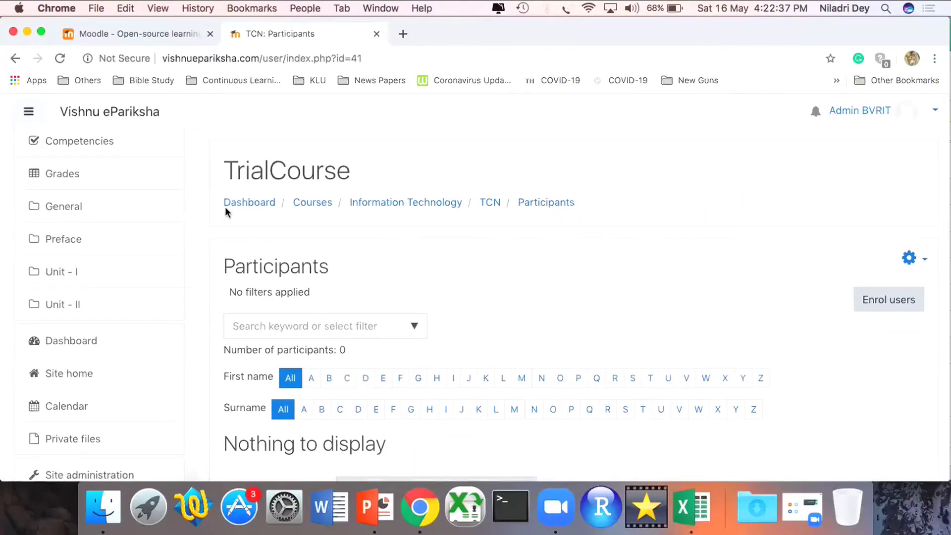
Step: Go via Dashboard, Site home and Information Technology back to the TrialCourse course page
click(247, 206)
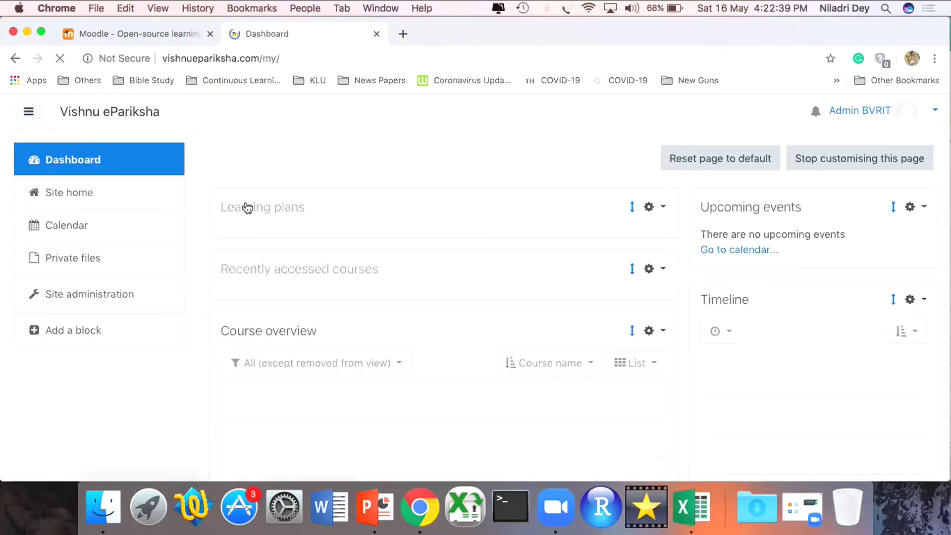
click(102, 197)
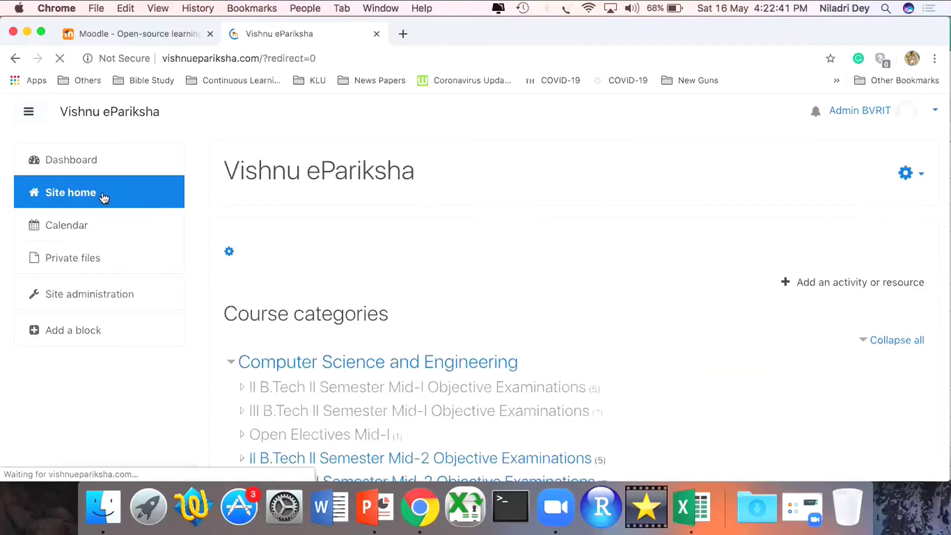
scroll(472, 410, down, 7)
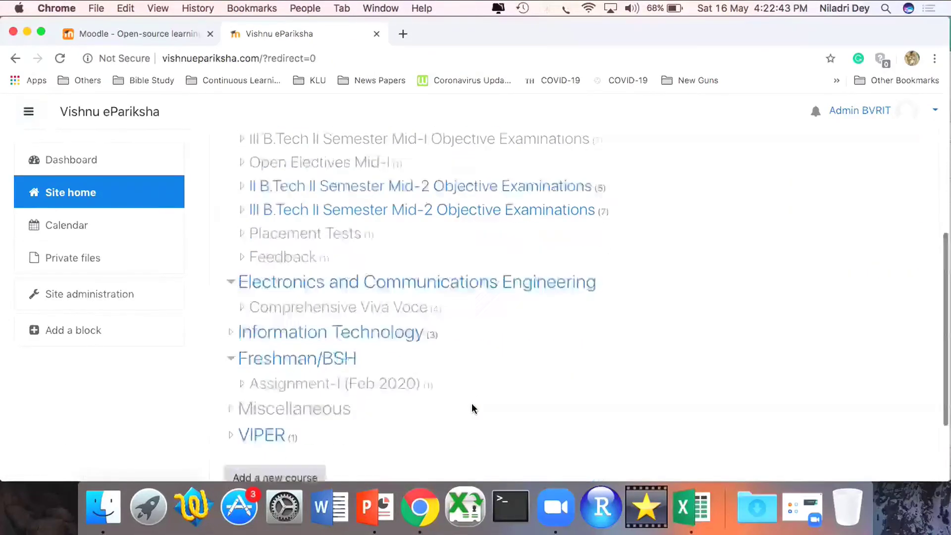
click(276, 291)
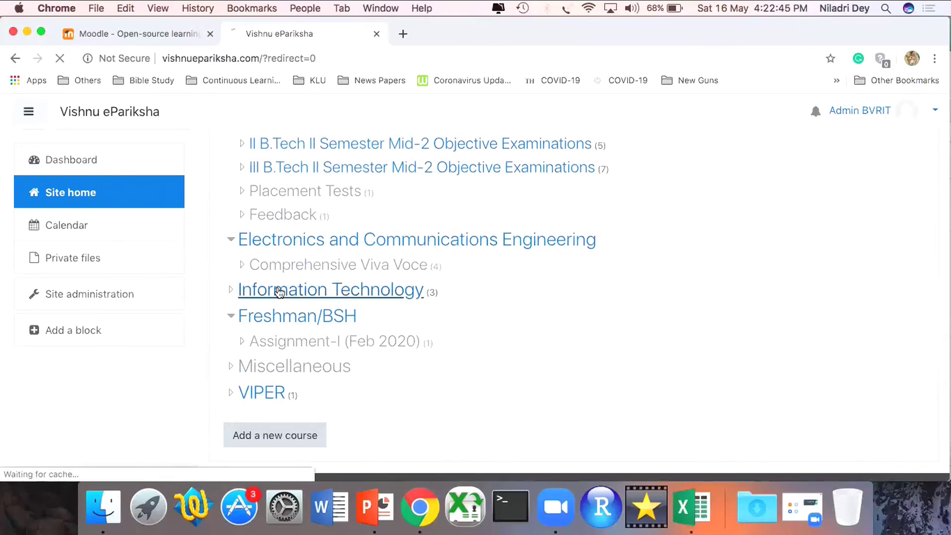
scroll(279, 294, down, 2)
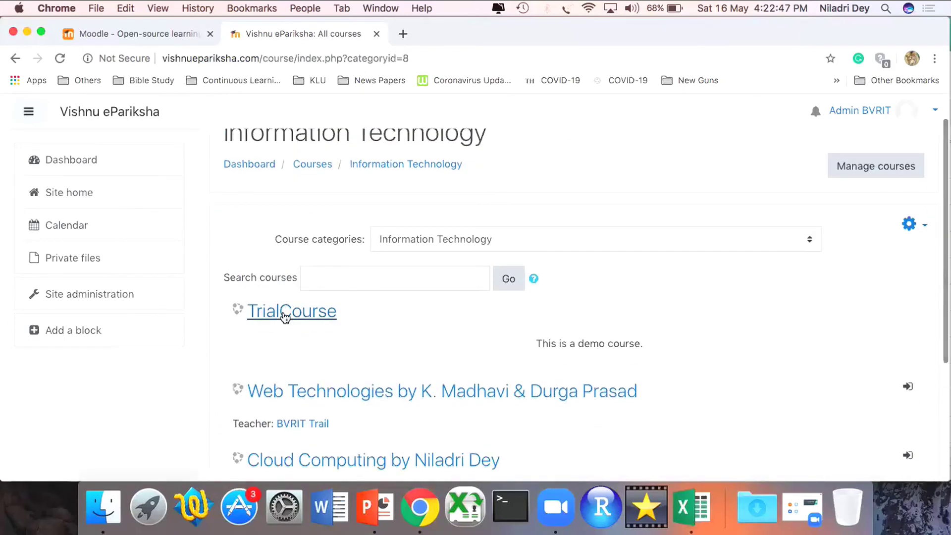
click(285, 316)
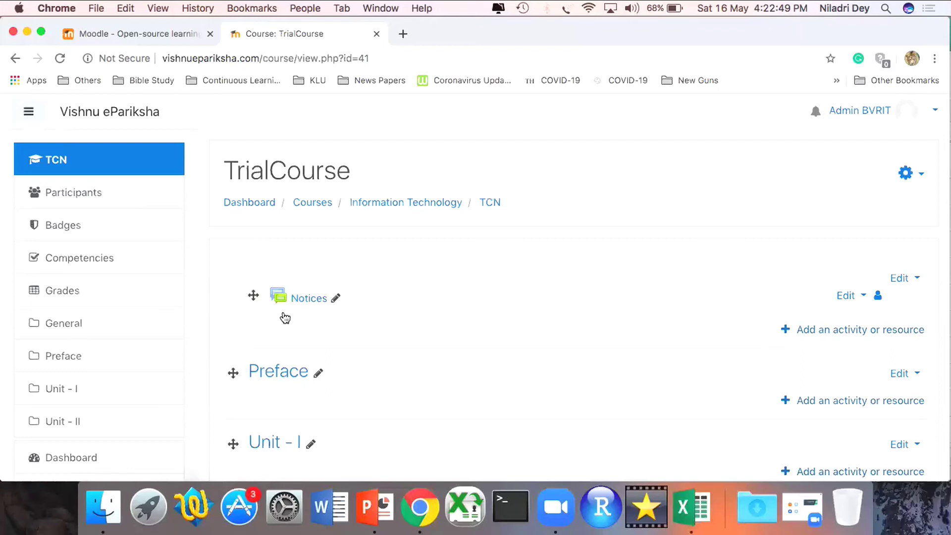
scroll(7, 289, down, 1)
scroll(8, 288, down, 3)
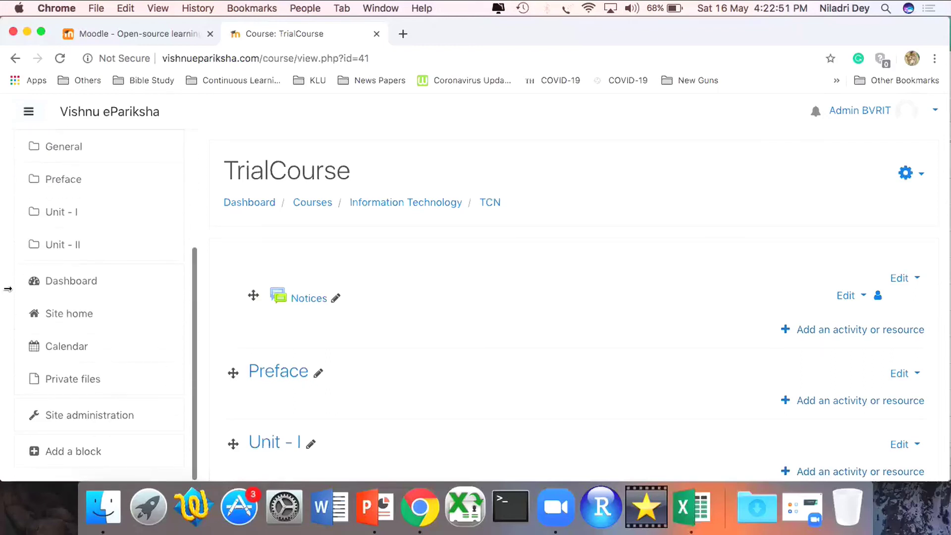
scroll(8, 288, up, 5)
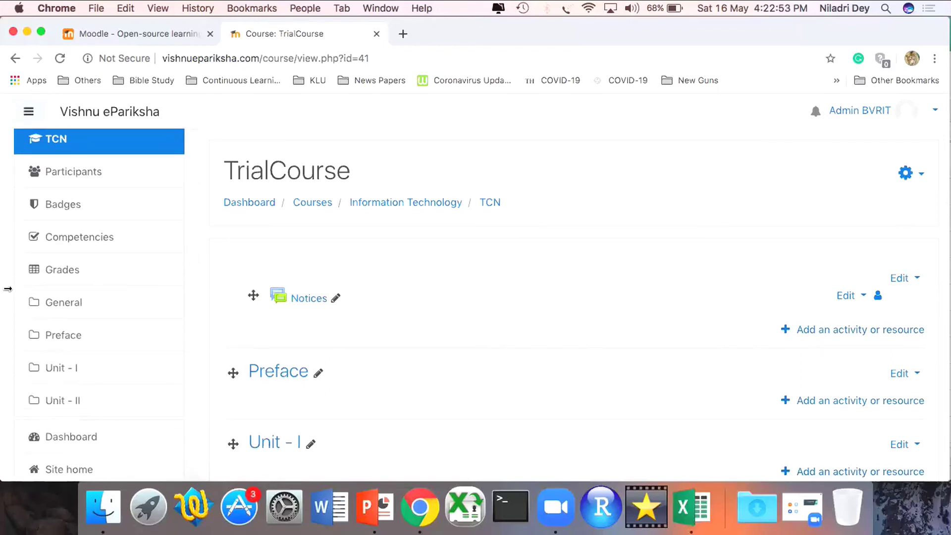
scroll(7, 289, up, 1)
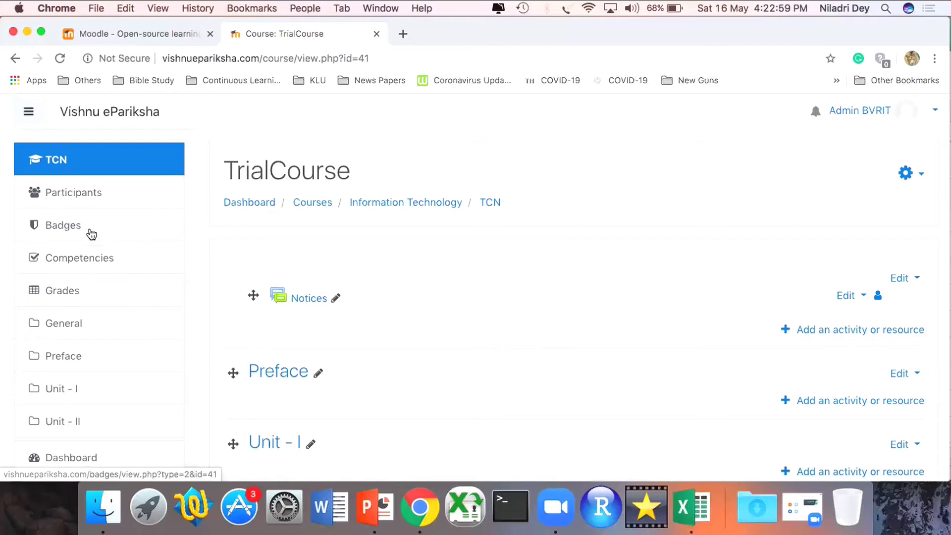
Step: Open TrialCourse's Participants page, briefly visiting Site administration and coming back
click(115, 197)
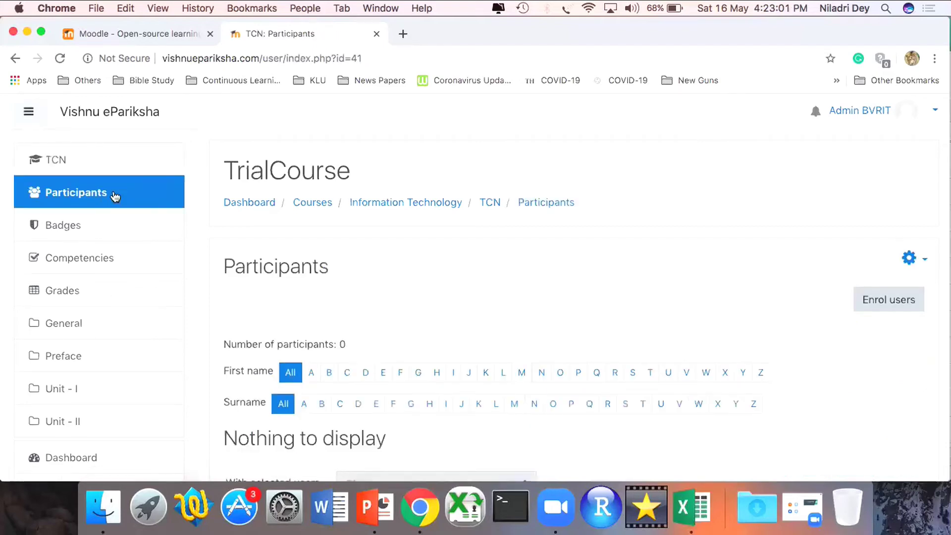
scroll(511, 314, down, 1)
scroll(510, 314, down, 3)
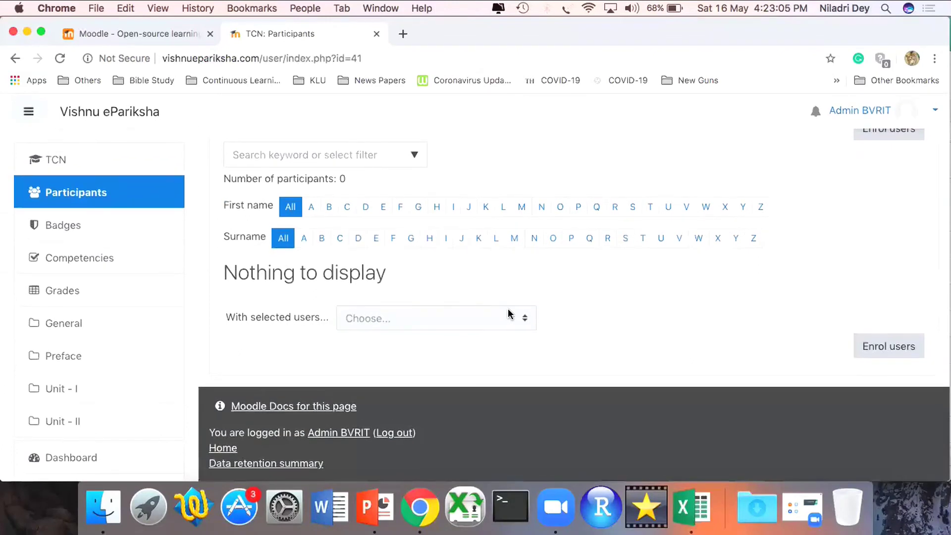
scroll(109, 454, down, 3)
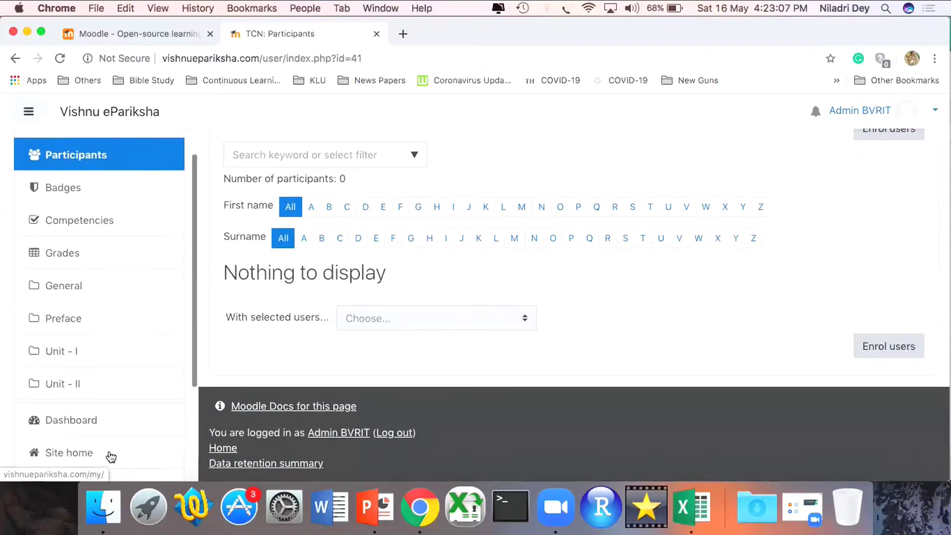
scroll(110, 455, down, 2)
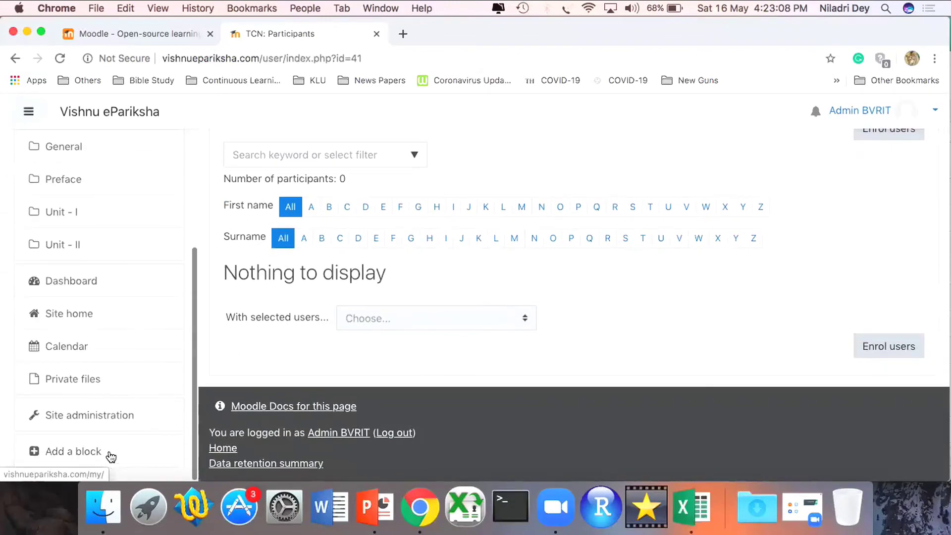
click(112, 422)
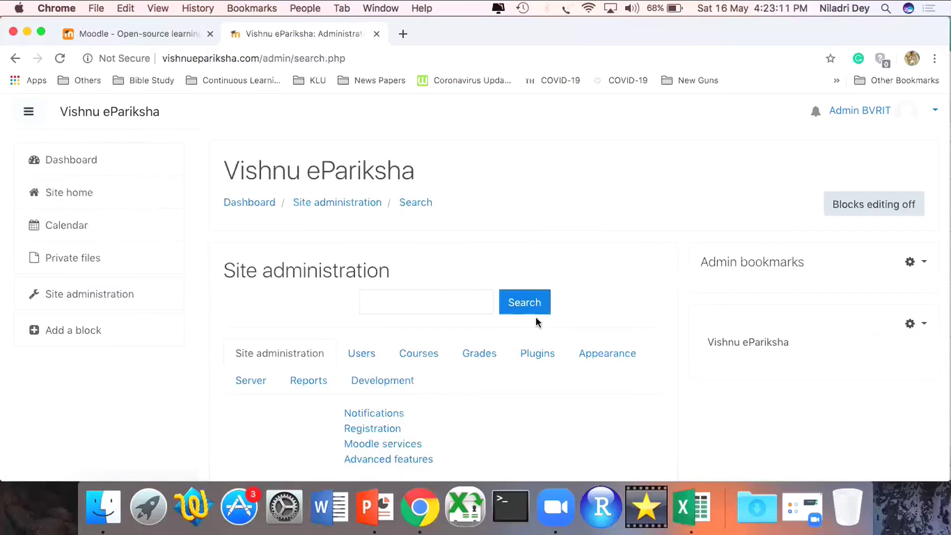
key(super+bracketleft)
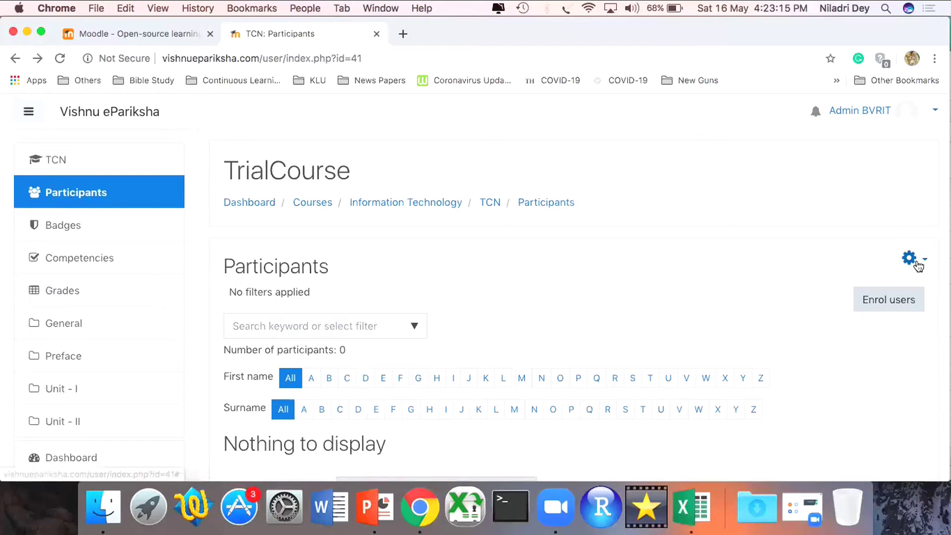
Step: Show the Participants page's gear menu of enrolment management options
click(918, 265)
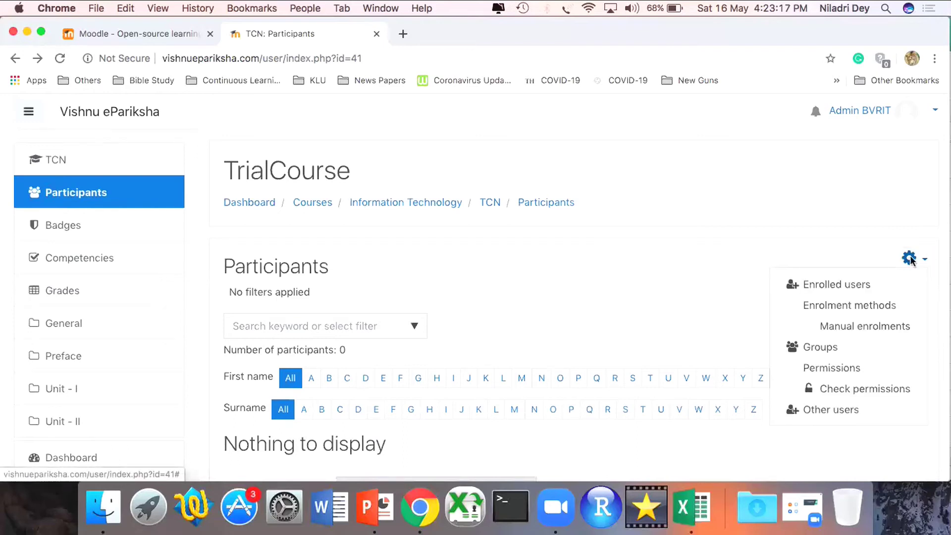
click(916, 263)
click(913, 257)
Step: Enable Self enrolment (Student) on TrialCourse's Enrolment methods page
click(861, 310)
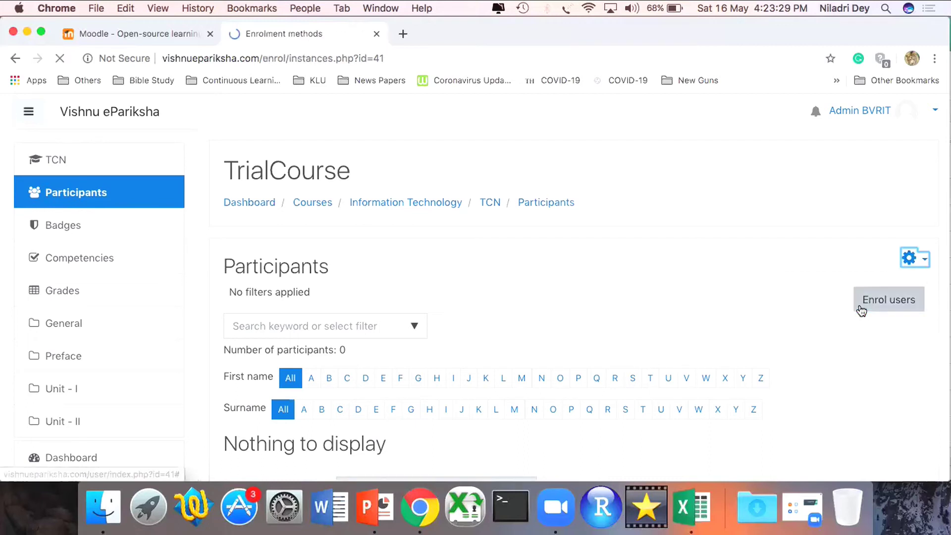
scroll(862, 311, down, 3)
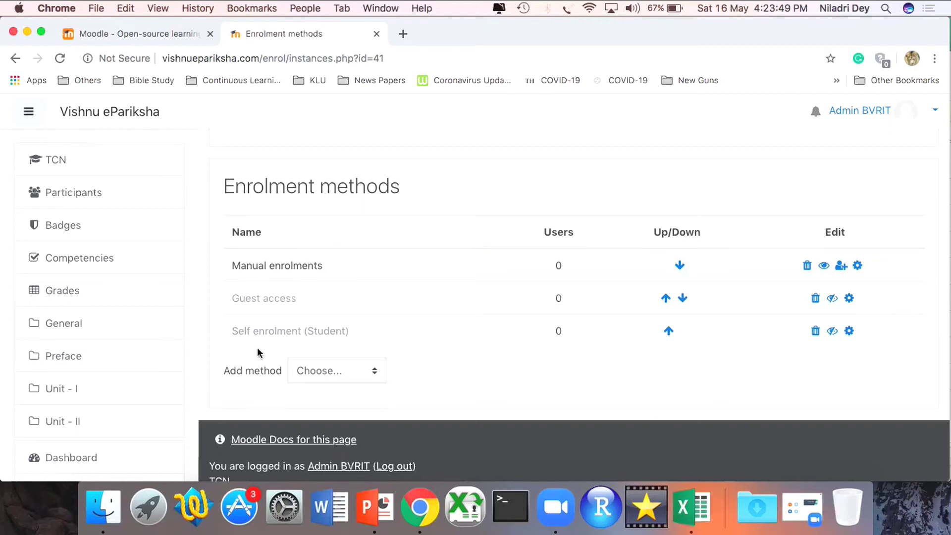
triple_click(279, 332)
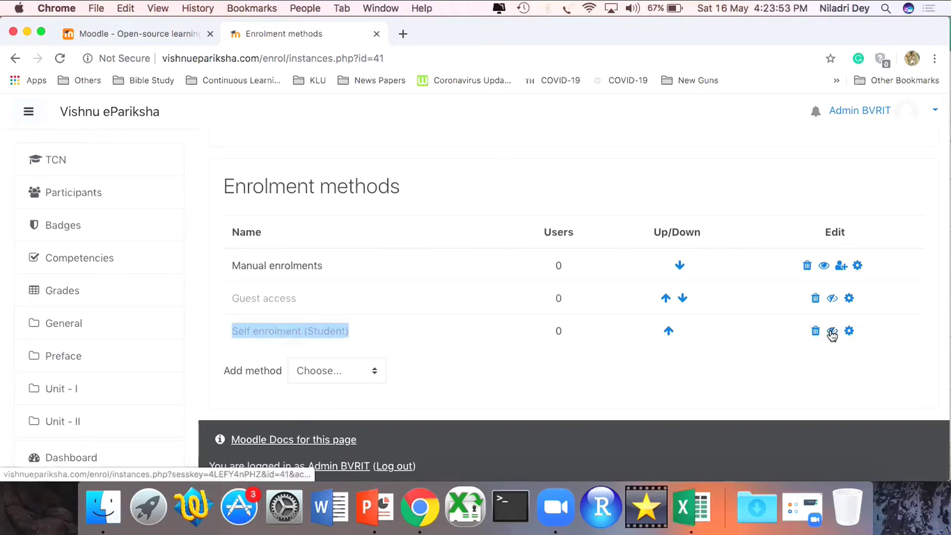
click(832, 333)
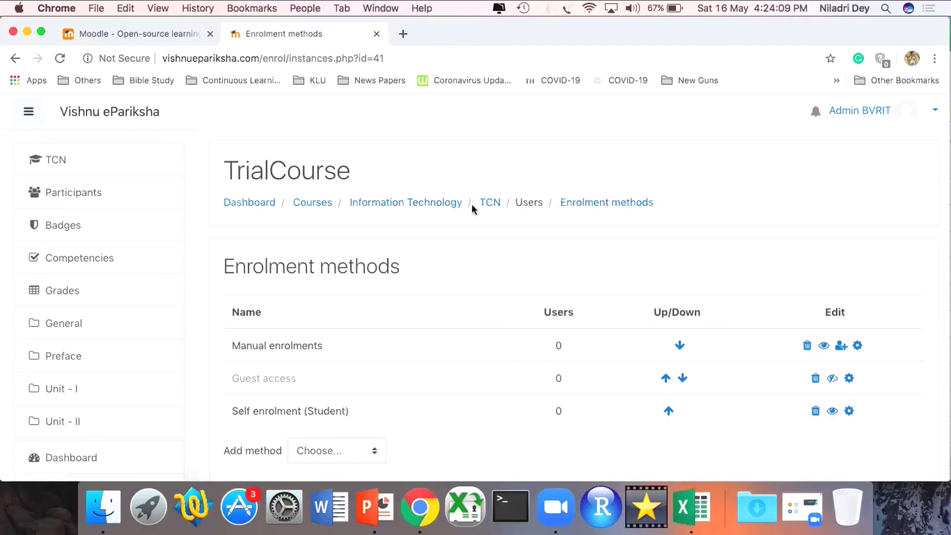
Step: On the TrialCourse page, pick Quiz in Preface's activity chooser and add it
click(490, 204)
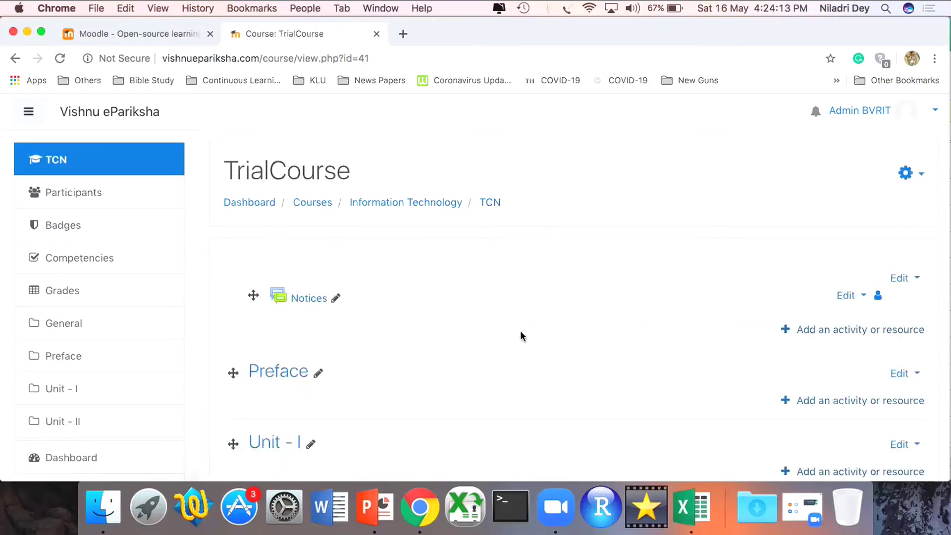
scroll(521, 332, down, 4)
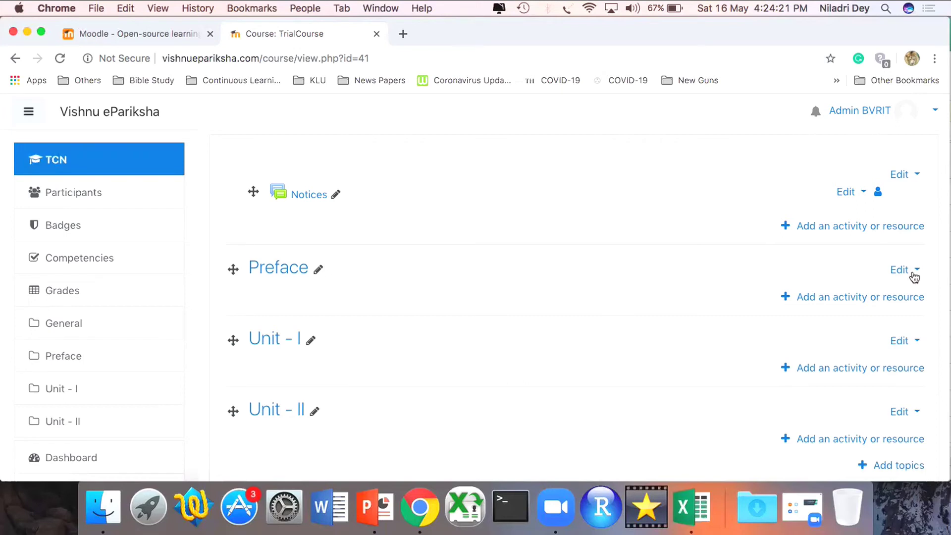
click(879, 299)
right_click(328, 345)
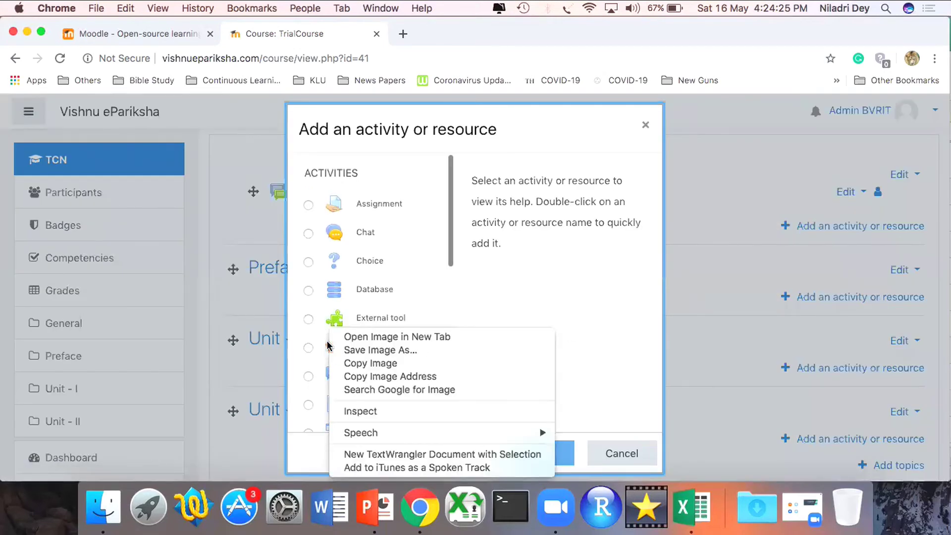
click(441, 239)
scroll(442, 240, down, 5)
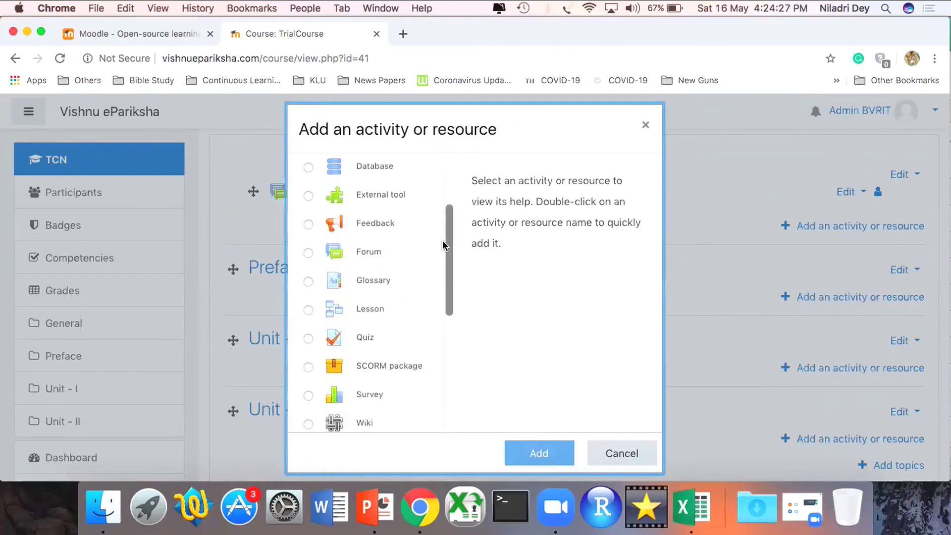
scroll(442, 239, down, 1)
click(386, 311)
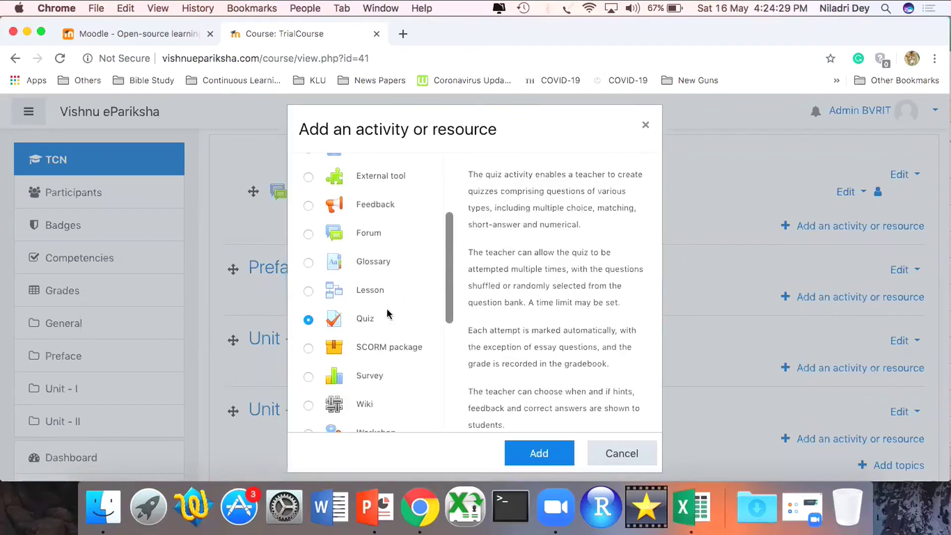
click(542, 454)
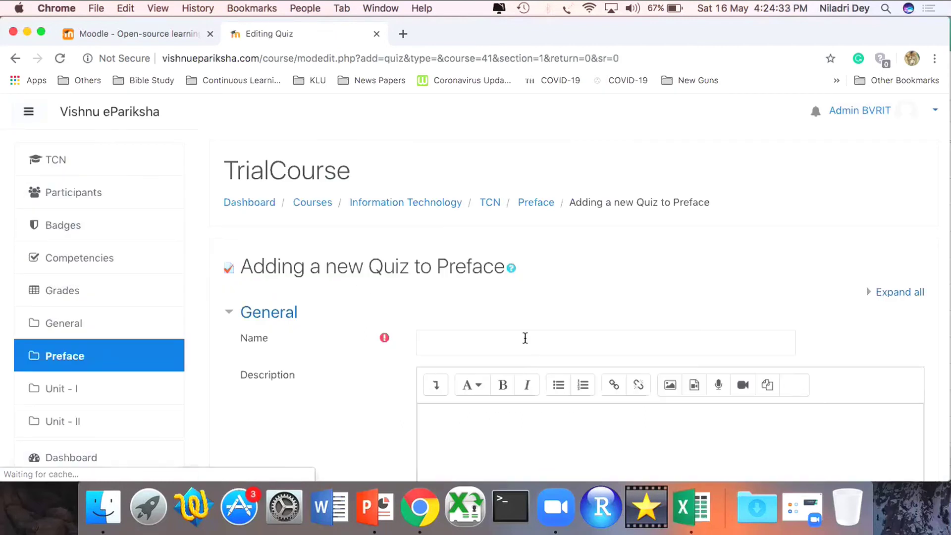
Step: Name the quiz TrialQuiz
click(525, 338)
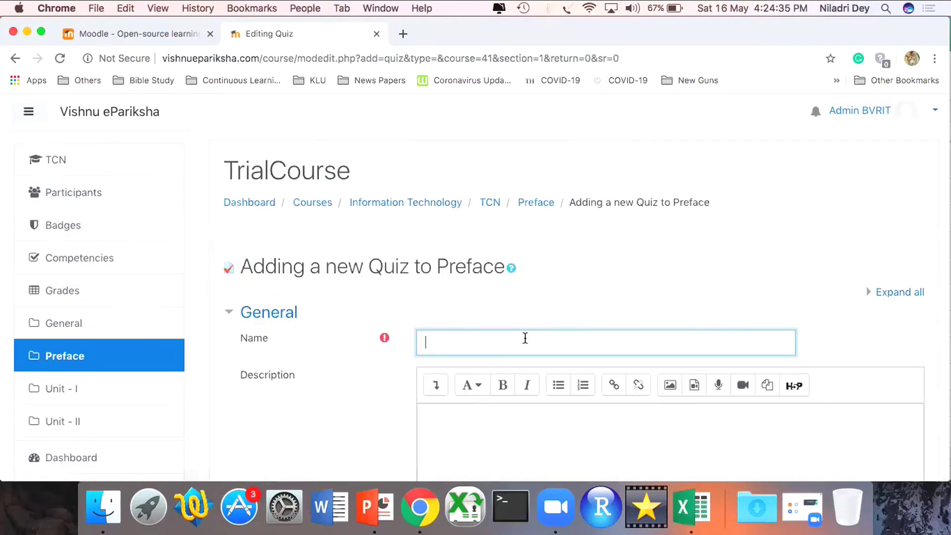
scroll(525, 340, down, 2)
text(T)
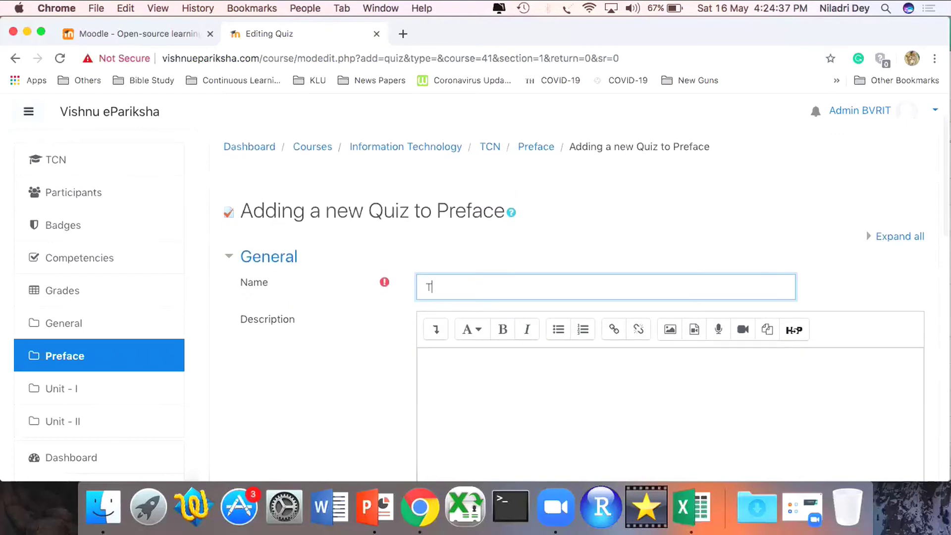
text(rialQuiz)
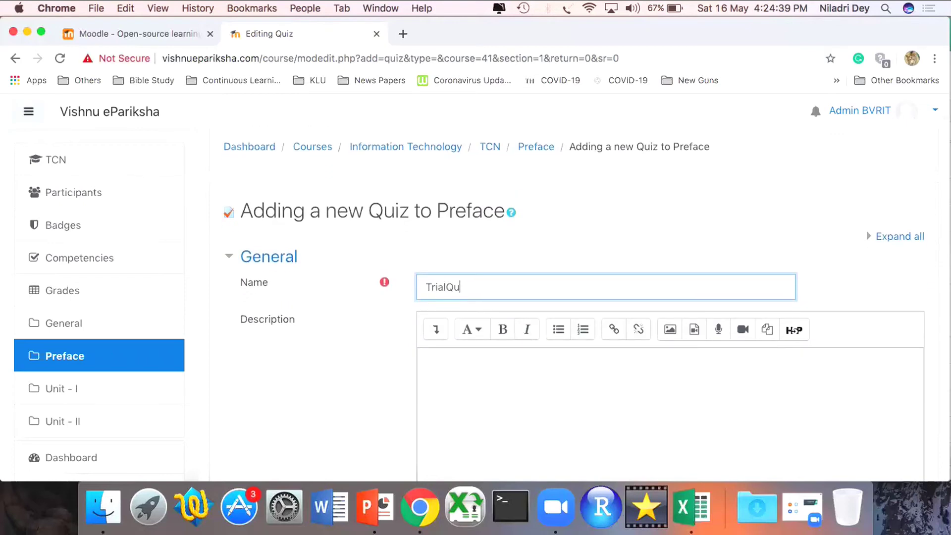
Step: Write the description 'Number of Qs:' and 'Duration: Neg: -1 (2 Wrong Answers)' on separate lines
click(547, 360)
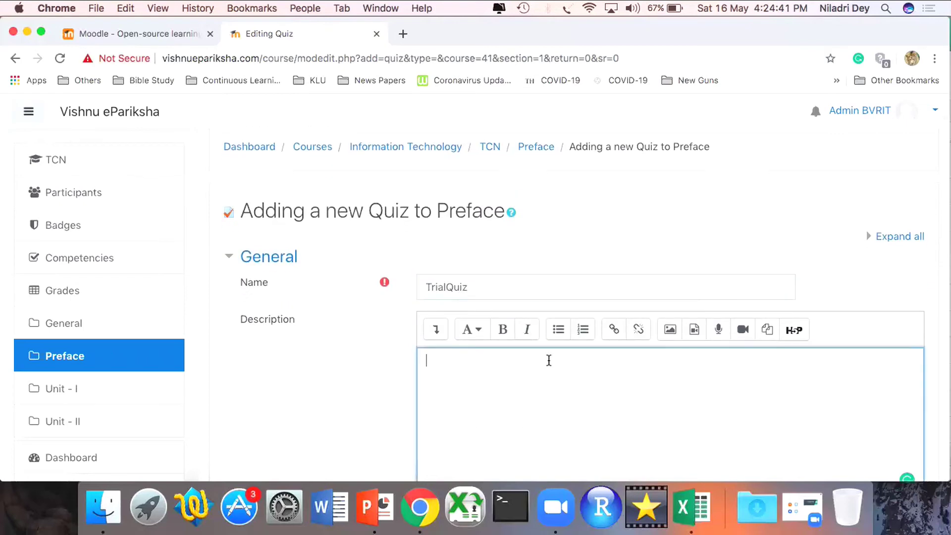
scroll(548, 361, down, 5)
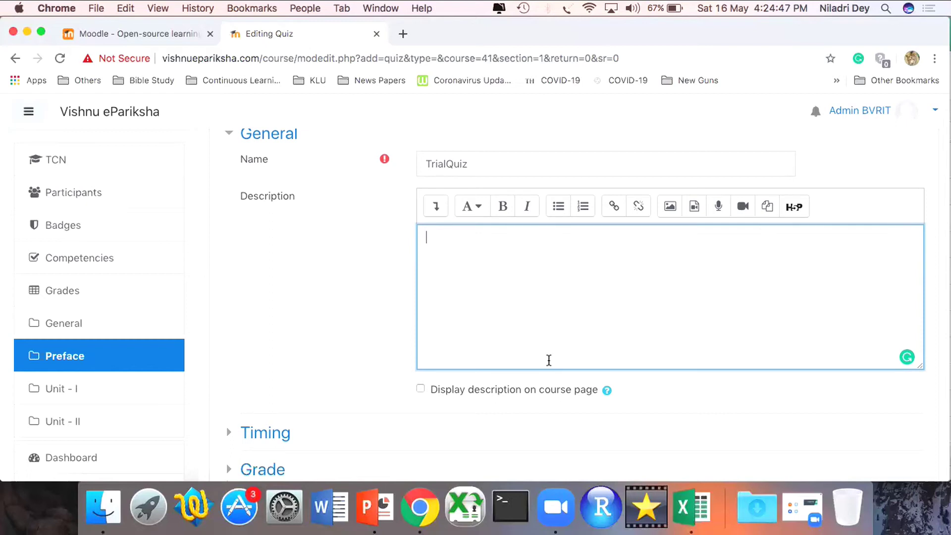
text(Number of Qs:)
key(Return)
text(Duration: )
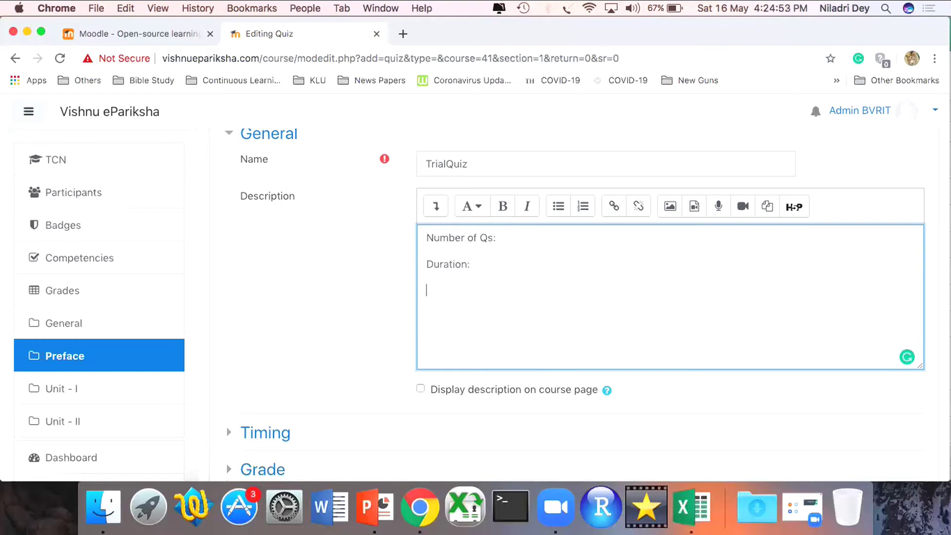
text(Neg: -1 (2 Wrong Answers))
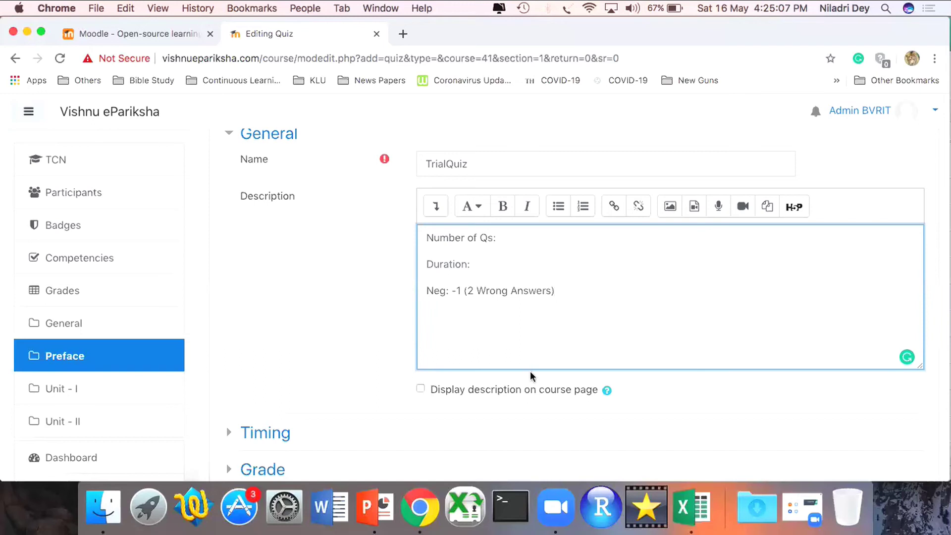
Step: Finish editing the quiz description and expand the Timing section
click(280, 332)
scroll(280, 331, down, 2)
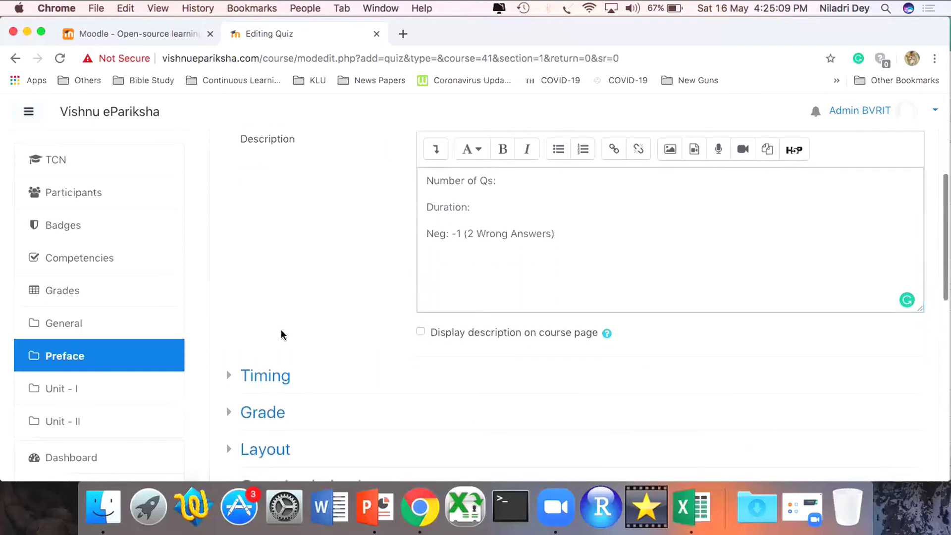
click(241, 382)
scroll(317, 230, down, 3)
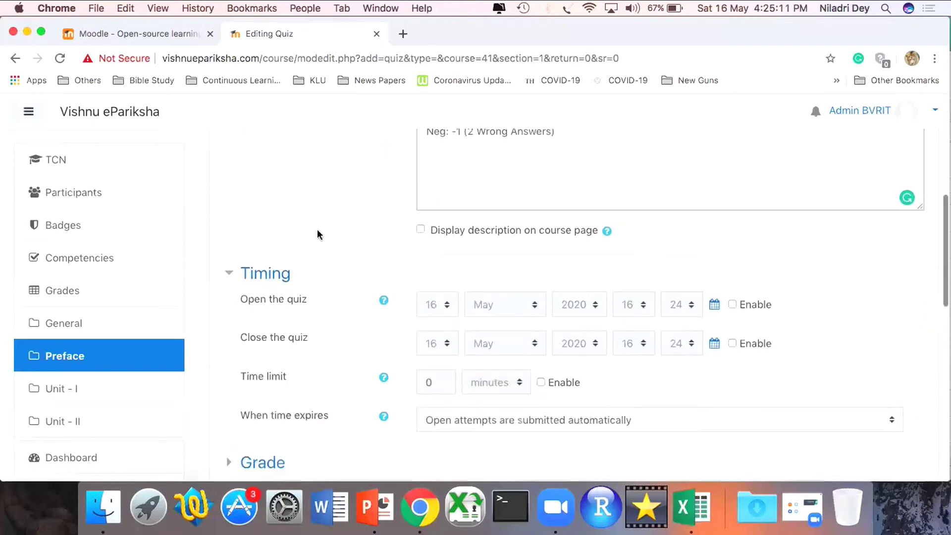
scroll(317, 230, down, 1)
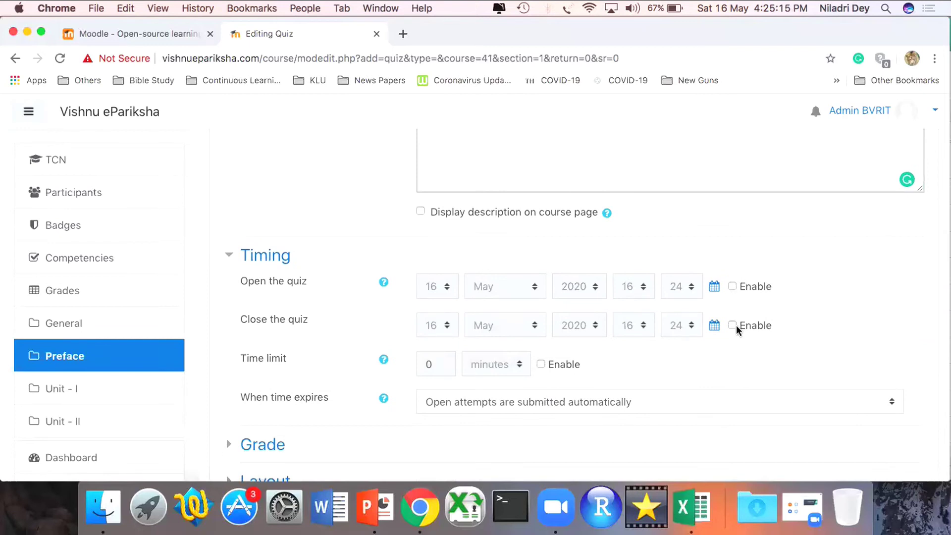
Step: Enable the quiz opening time and set it to 17 May 2020 10:00
click(733, 286)
click(433, 293)
click(433, 299)
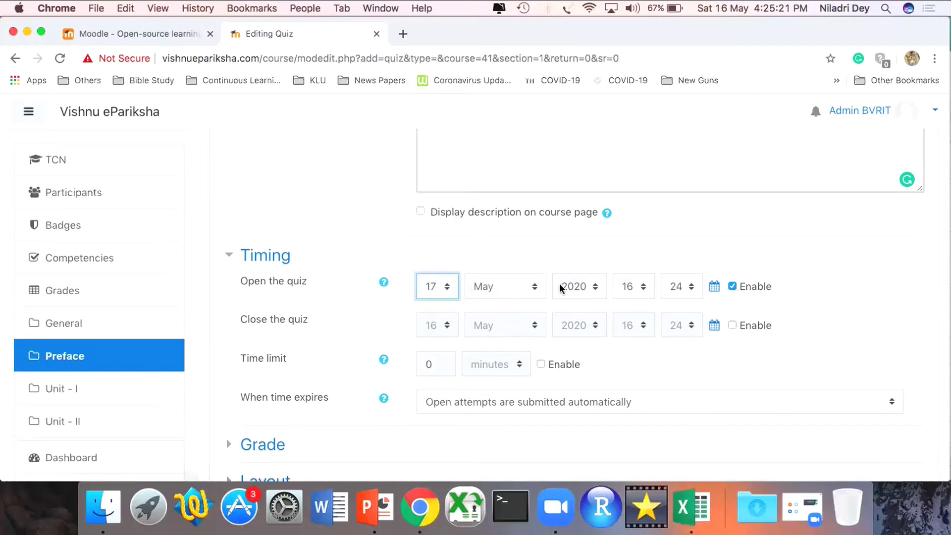
click(631, 289)
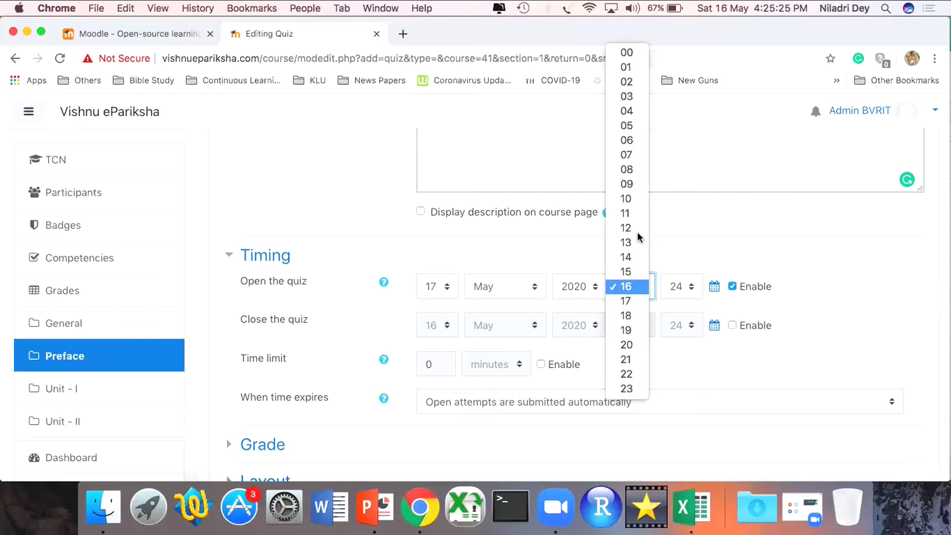
click(636, 199)
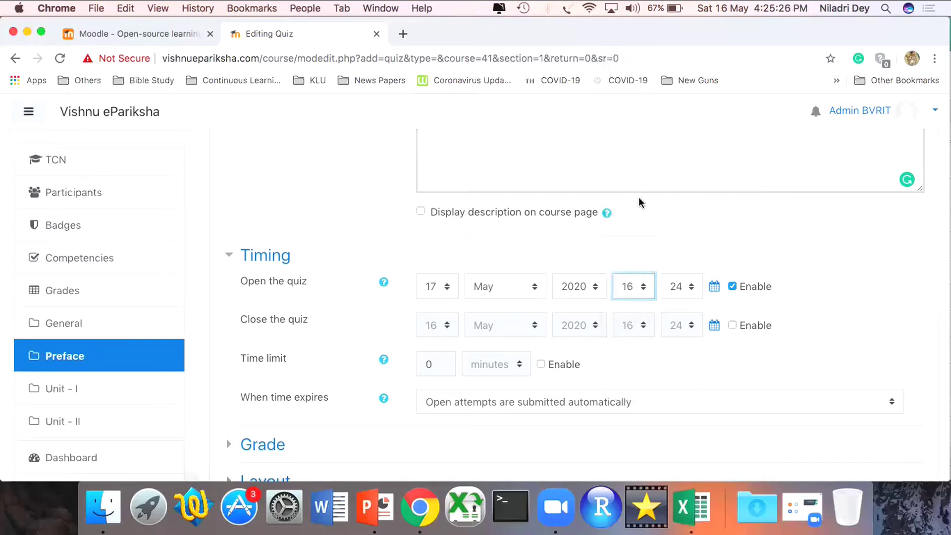
click(690, 284)
scroll(686, 52, up, 3)
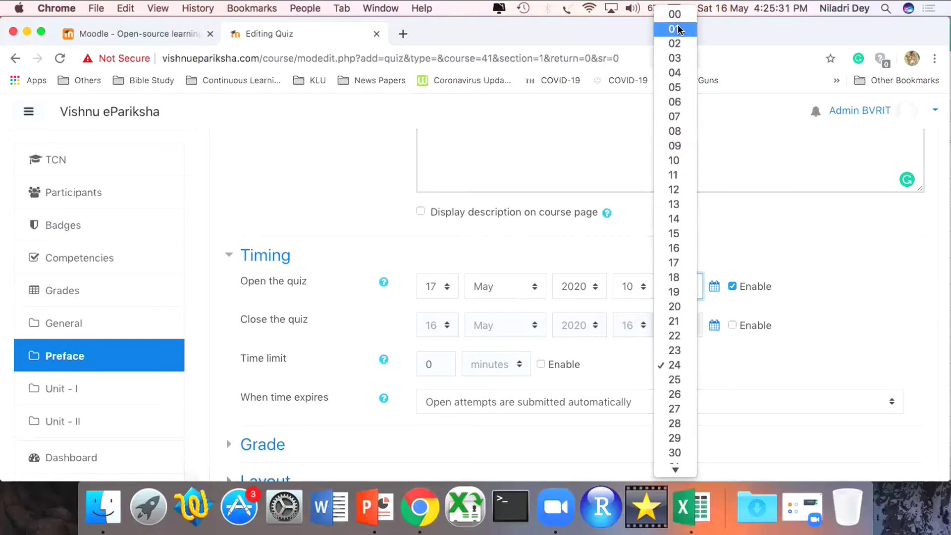
click(675, 14)
Step: Enable the quiz closing time and set it to 17 May 2020 12:00
click(732, 350)
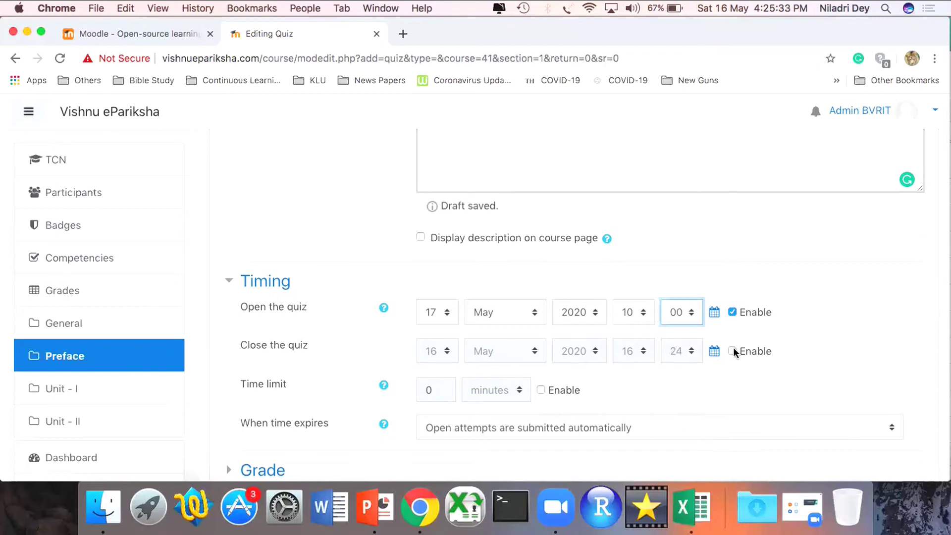
click(444, 350)
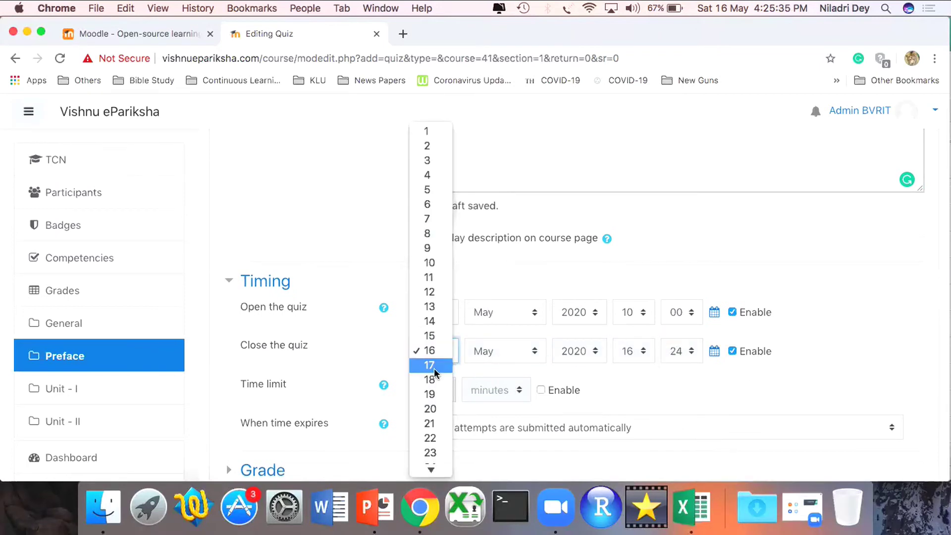
click(436, 366)
click(633, 350)
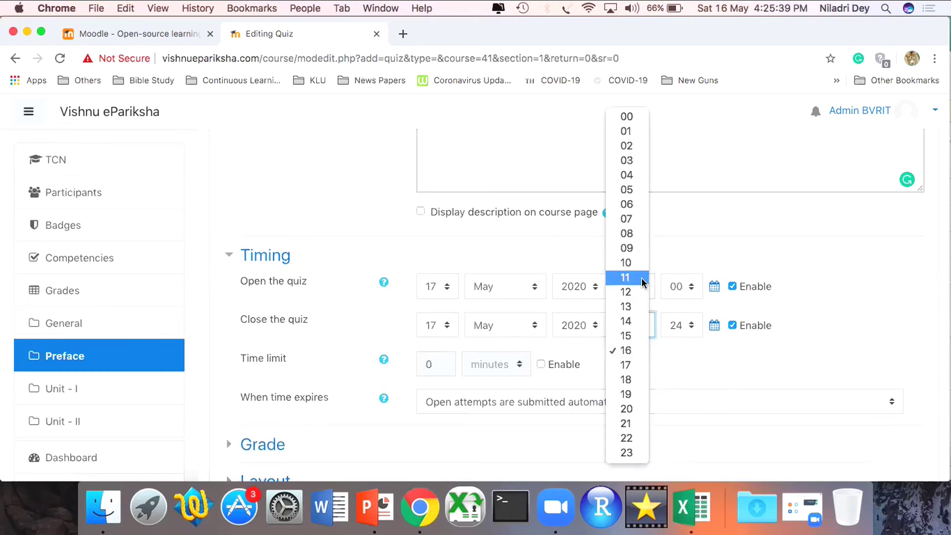
click(643, 294)
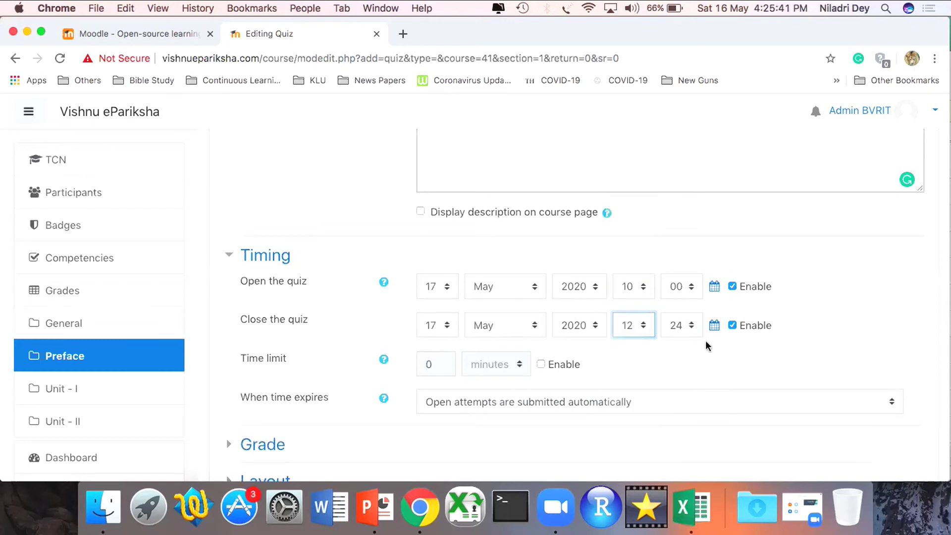
click(677, 325)
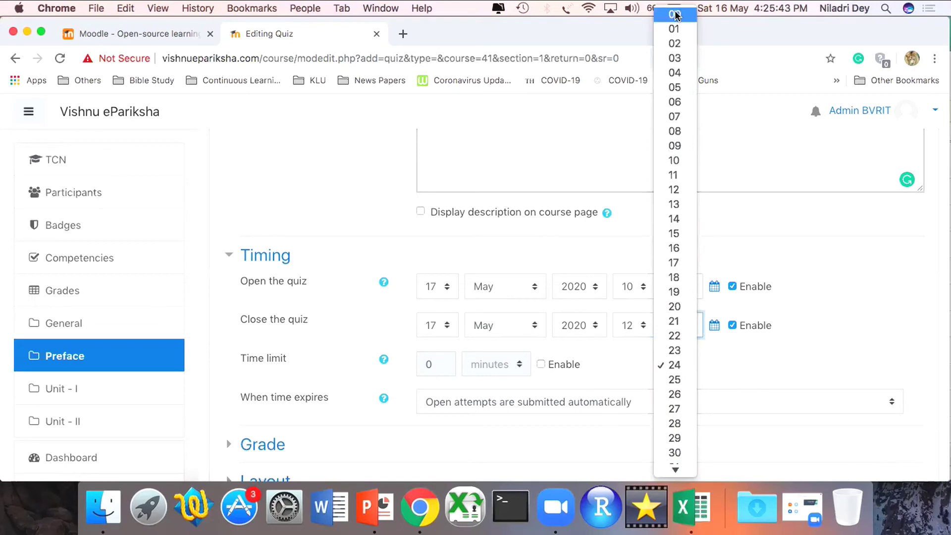
click(674, 15)
click(793, 298)
Step: Enable a time limit of 30 minutes for the quiz
scroll(793, 298, down, 2)
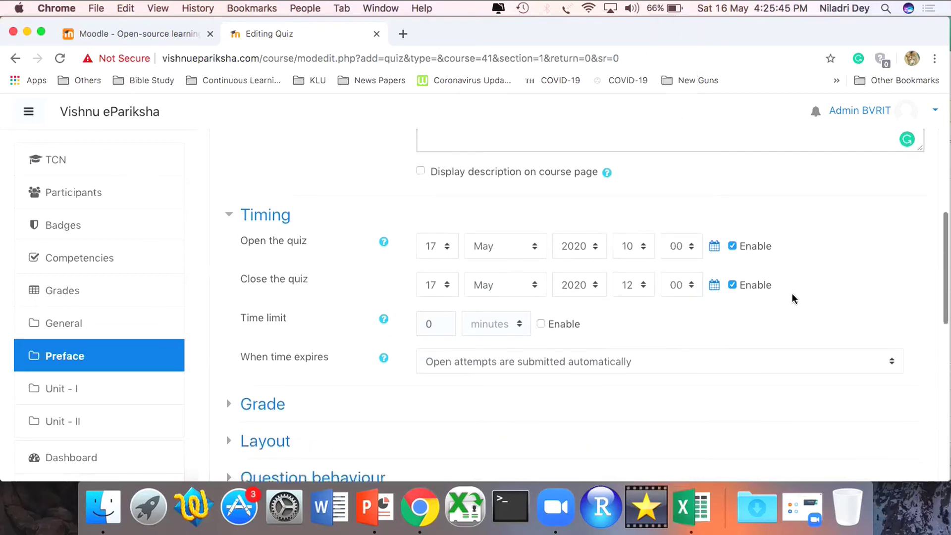
click(543, 324)
click(436, 323)
double_click(439, 322)
text(30)
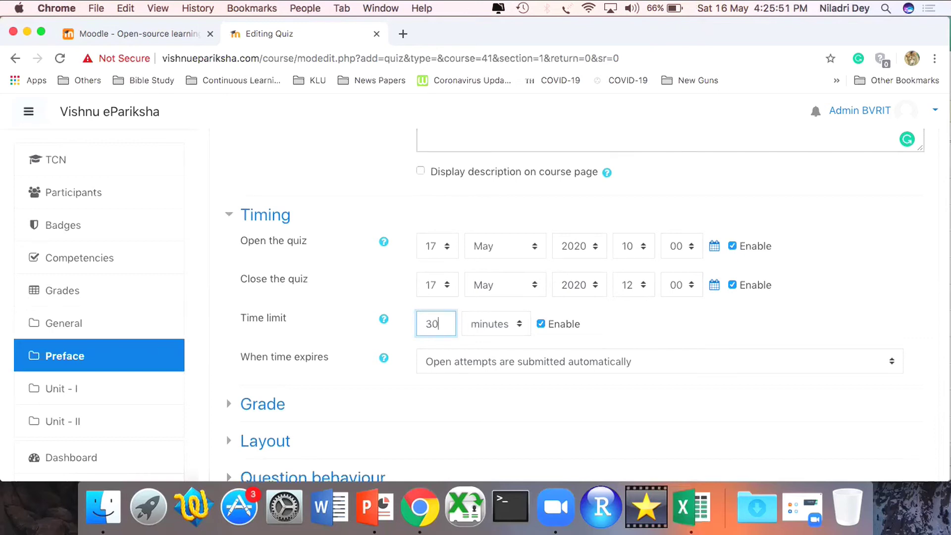
click(343, 327)
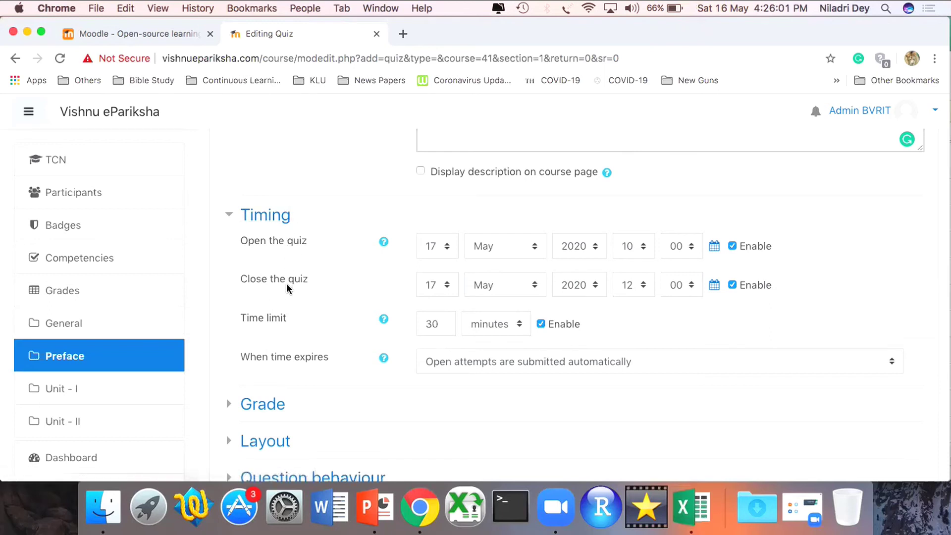
Step: Look over the choices for what happens when time expires
scroll(287, 289, down, 3)
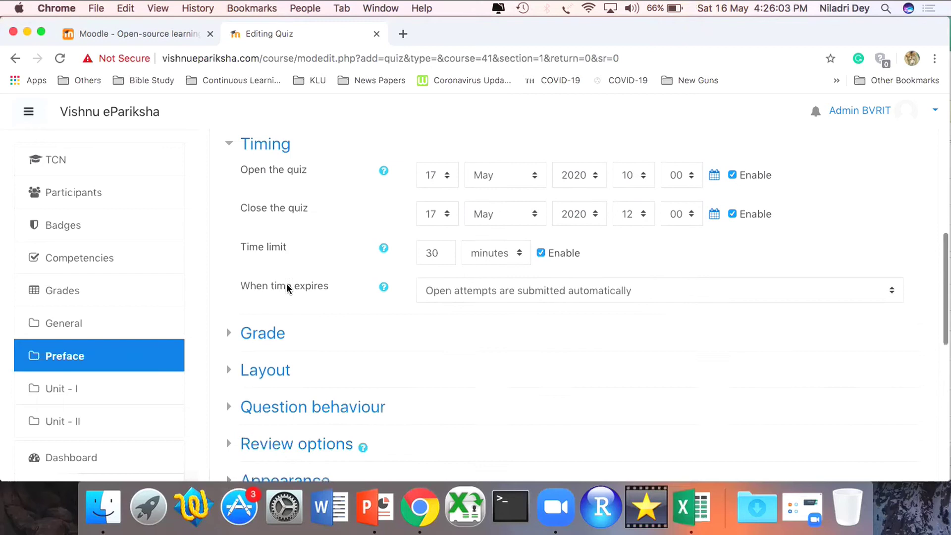
click(580, 269)
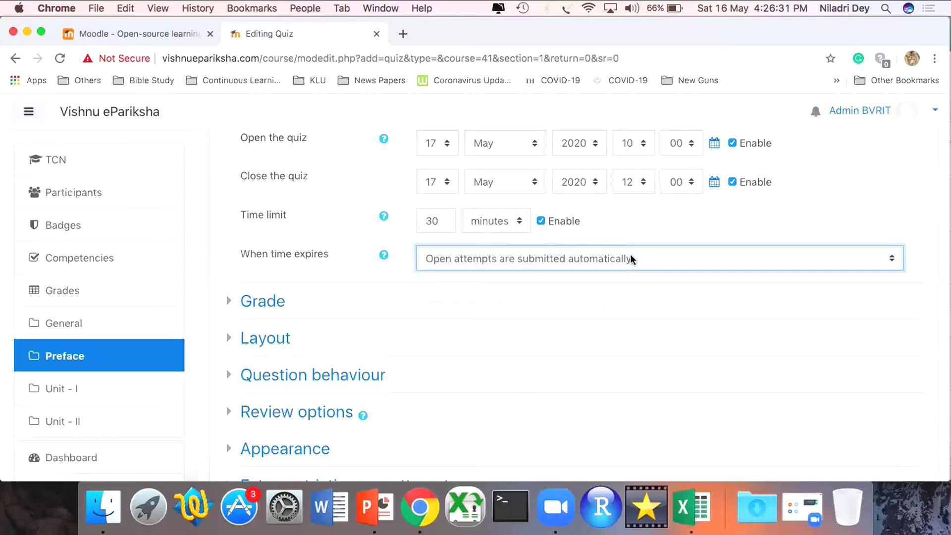
click(282, 239)
Step: In Grade settings, set Attempts allowed to 2 and Grading method to Average grade
click(233, 307)
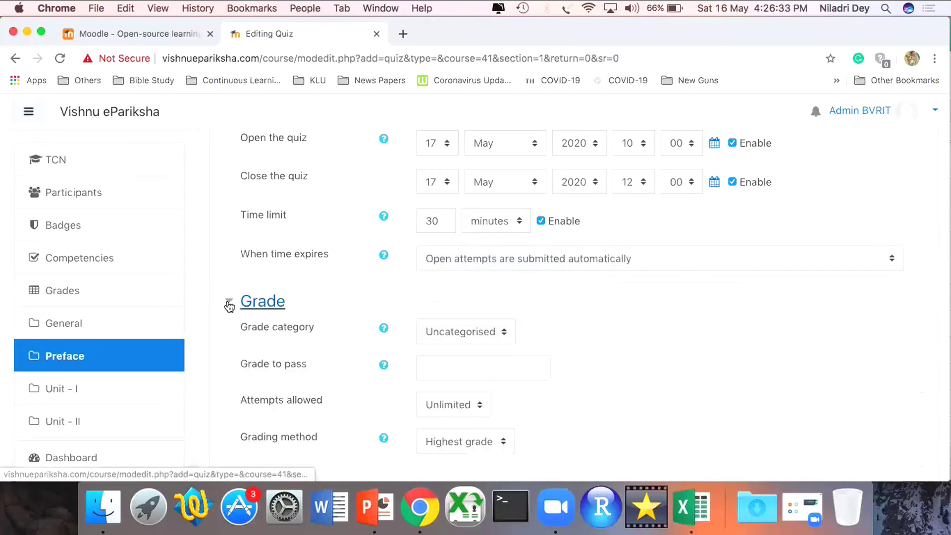
scroll(228, 304, down, 3)
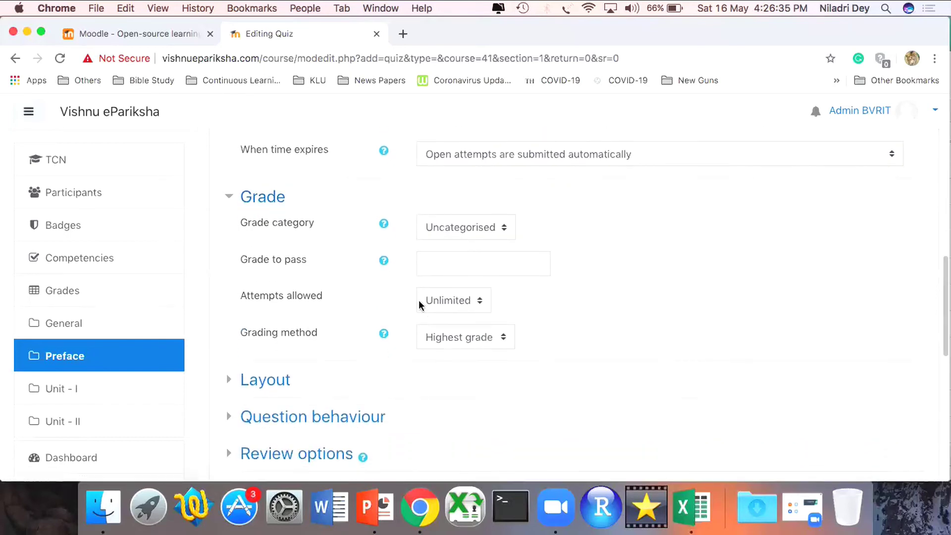
click(438, 303)
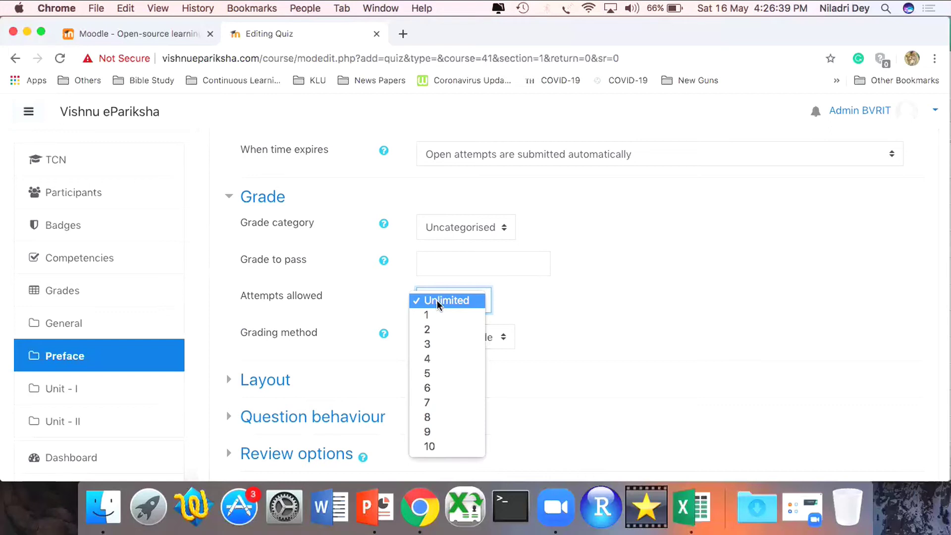
click(439, 329)
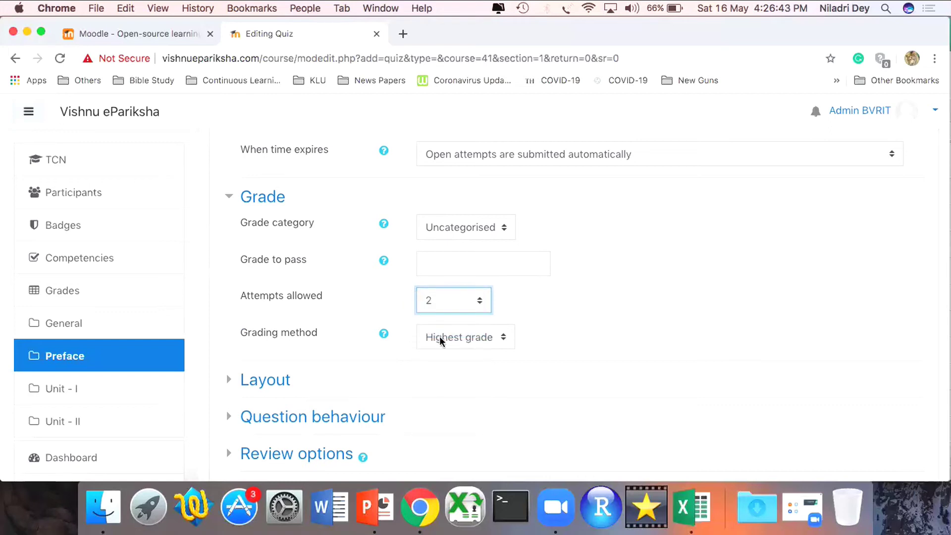
click(440, 337)
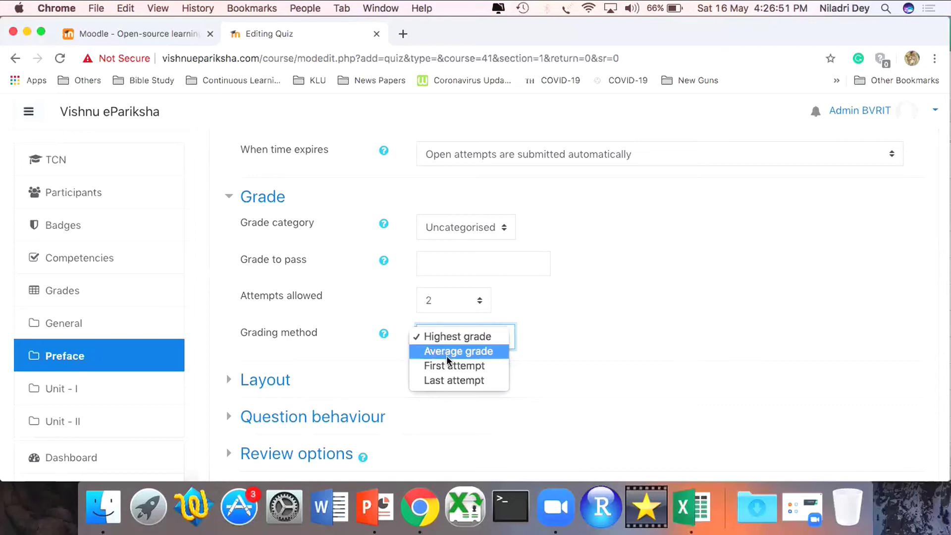
click(446, 353)
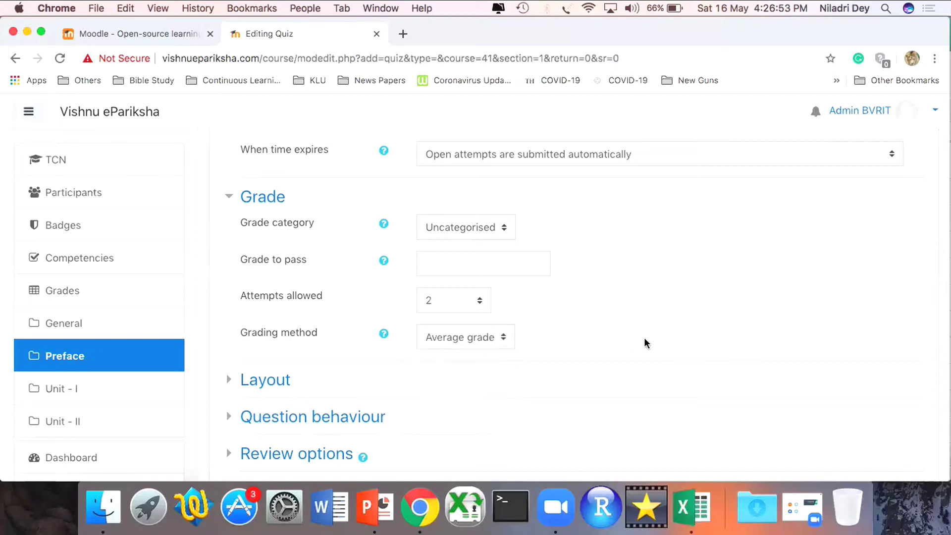
scroll(647, 343, down, 3)
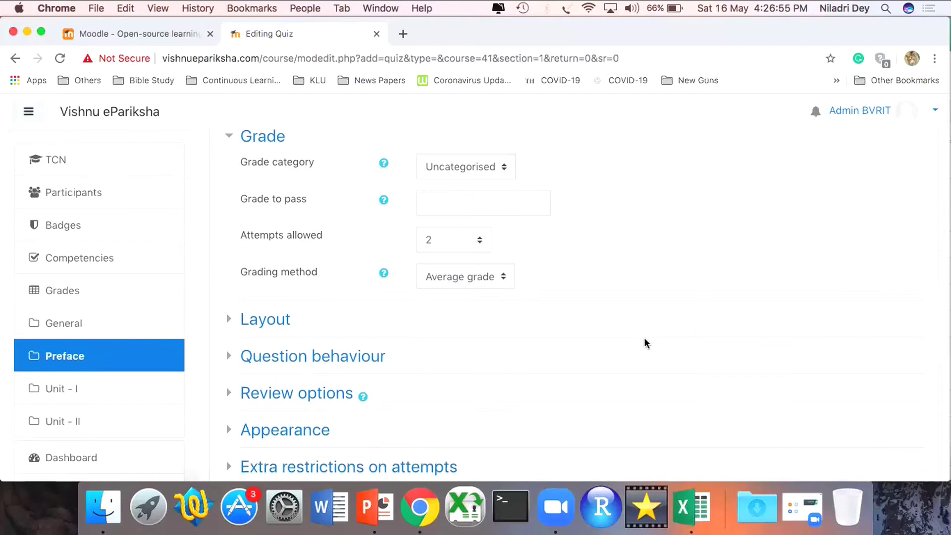
Step: Keep Shuffle within questions at Yes and Deferred feedback, then expand Review options
click(230, 357)
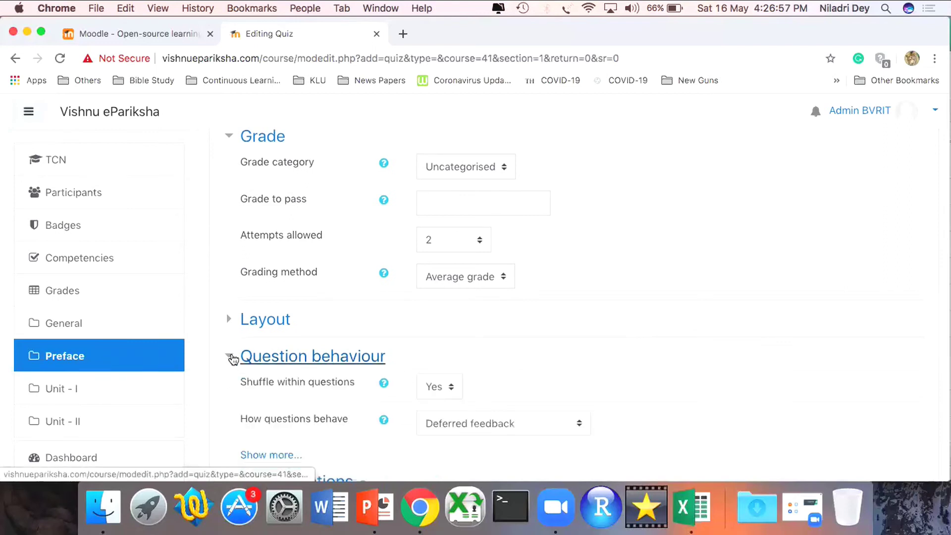
scroll(233, 359, down, 5)
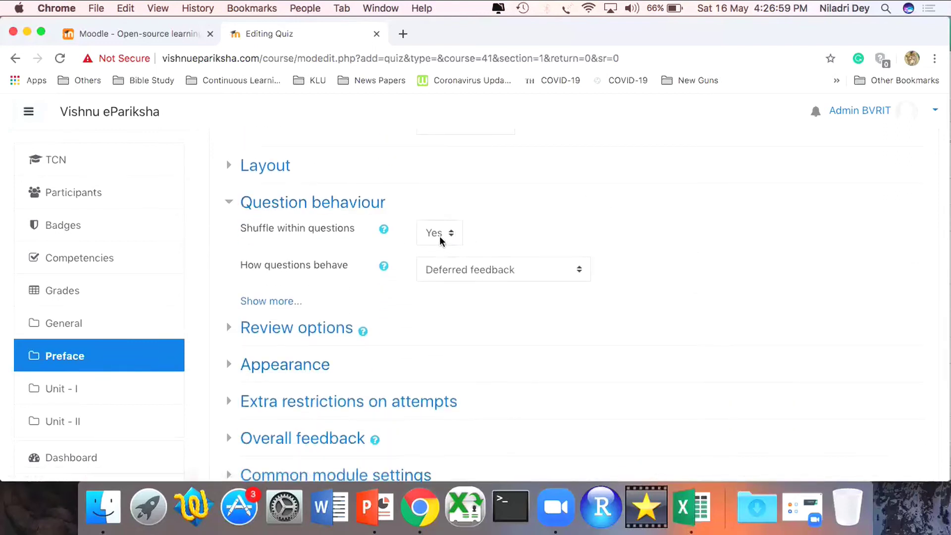
click(436, 233)
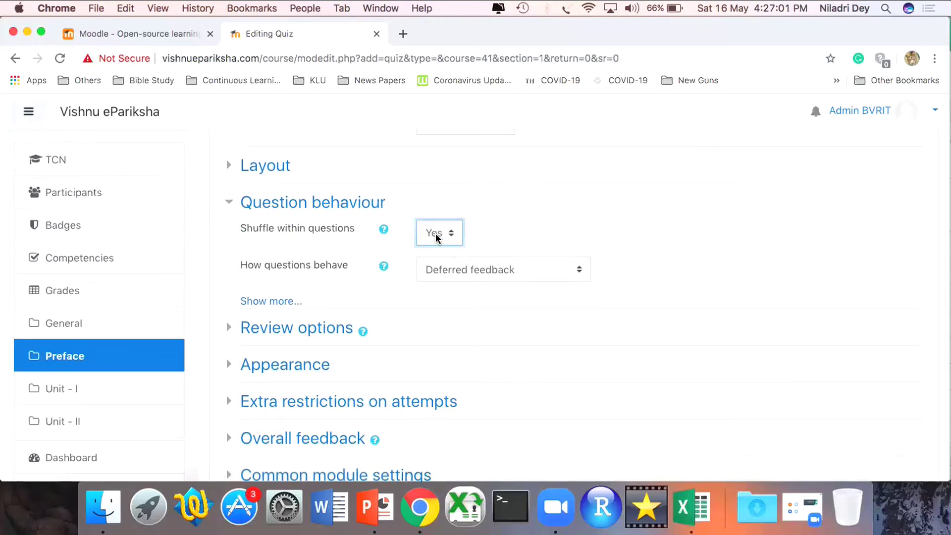
click(290, 302)
click(503, 268)
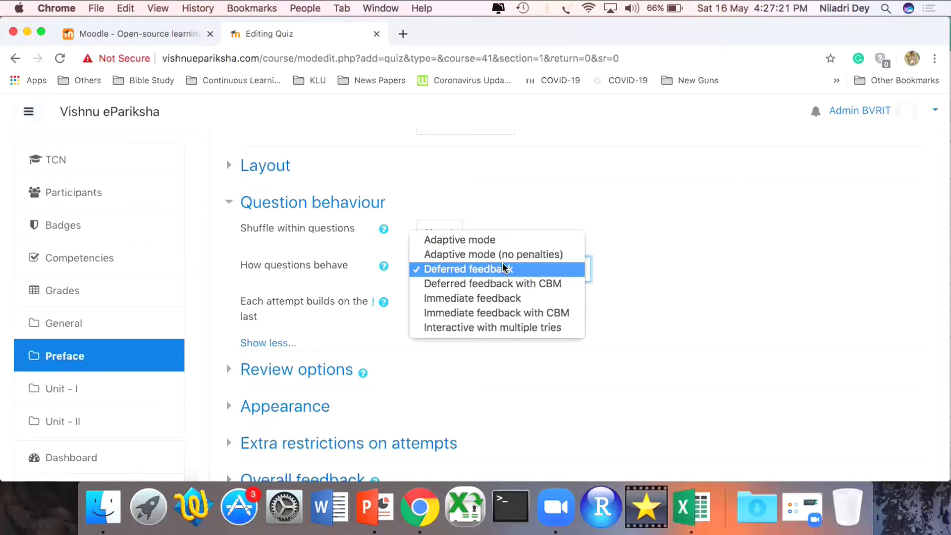
click(709, 308)
scroll(709, 308, down, 3)
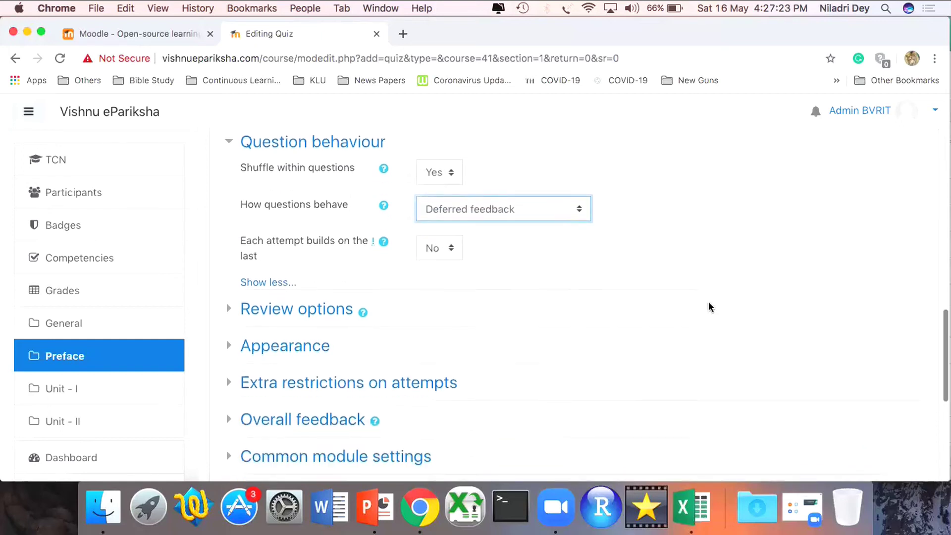
click(303, 297)
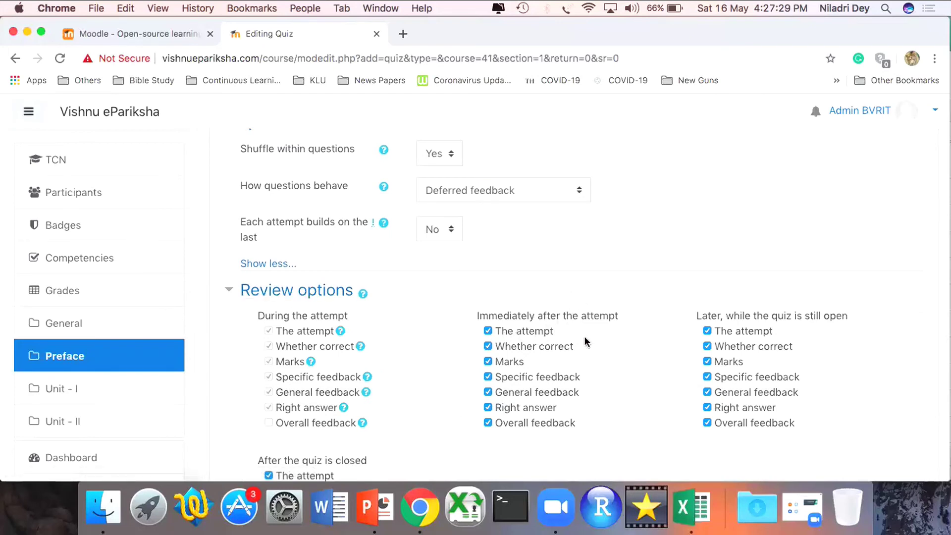
Step: Untick The attempt under Immediately after the attempt and Later, while still open
click(534, 331)
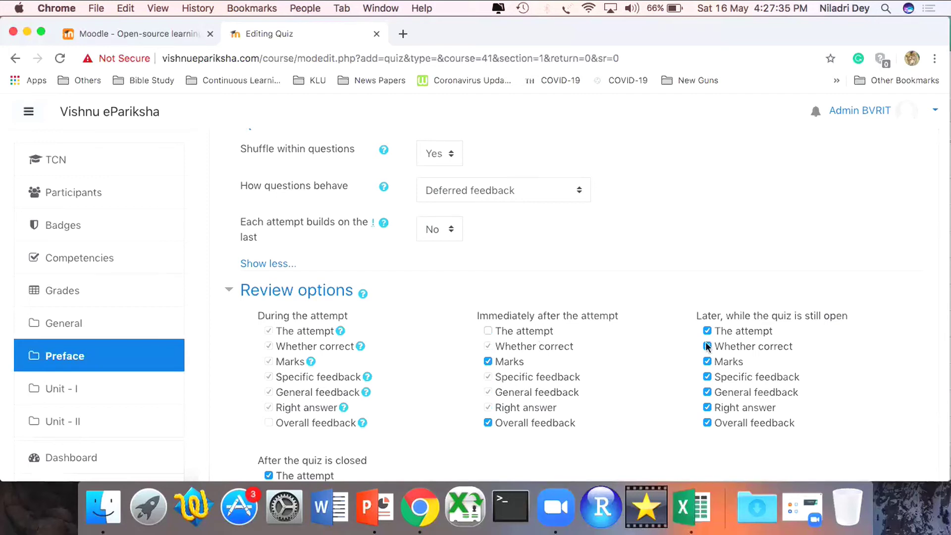
click(769, 330)
scroll(769, 331, down, 5)
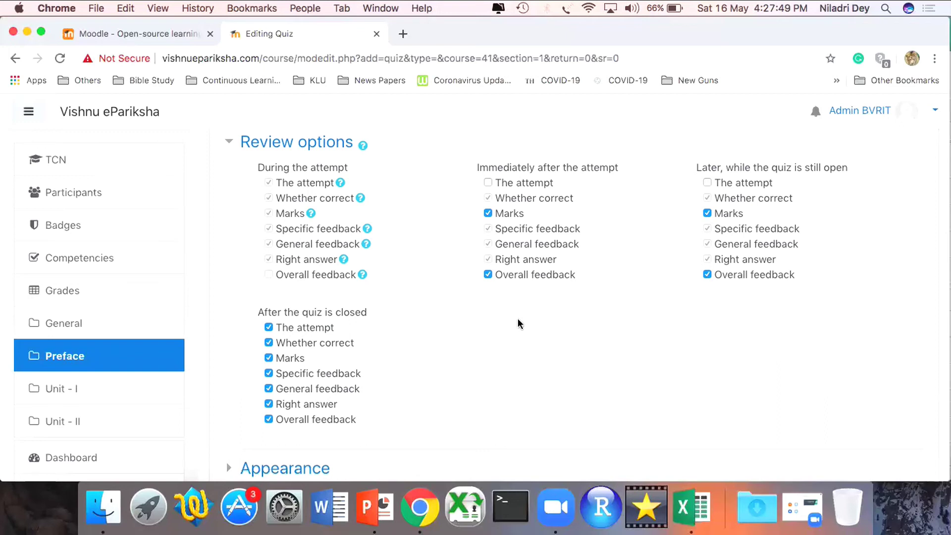
Step: Expand Restrict access and check that no restrictions are set
scroll(519, 319, down, 6)
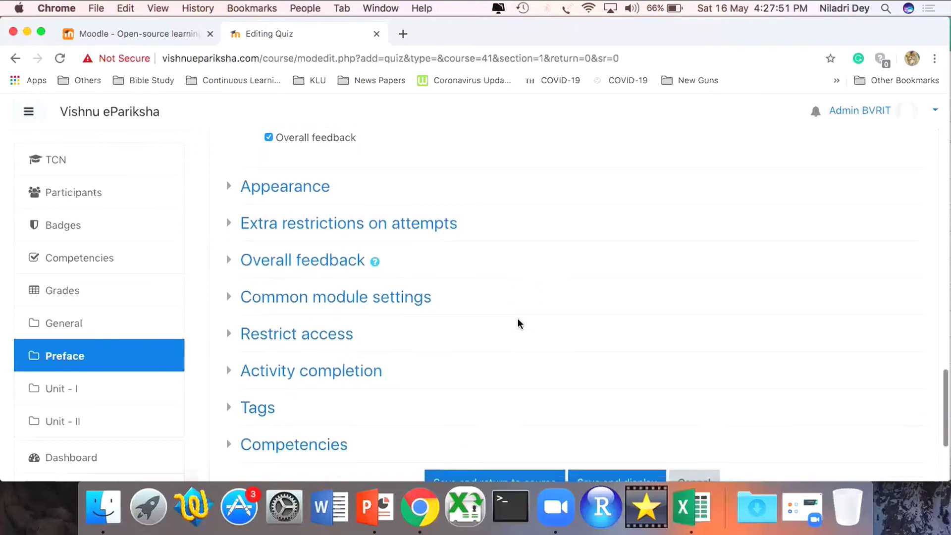
scroll(518, 323, down, 2)
click(230, 262)
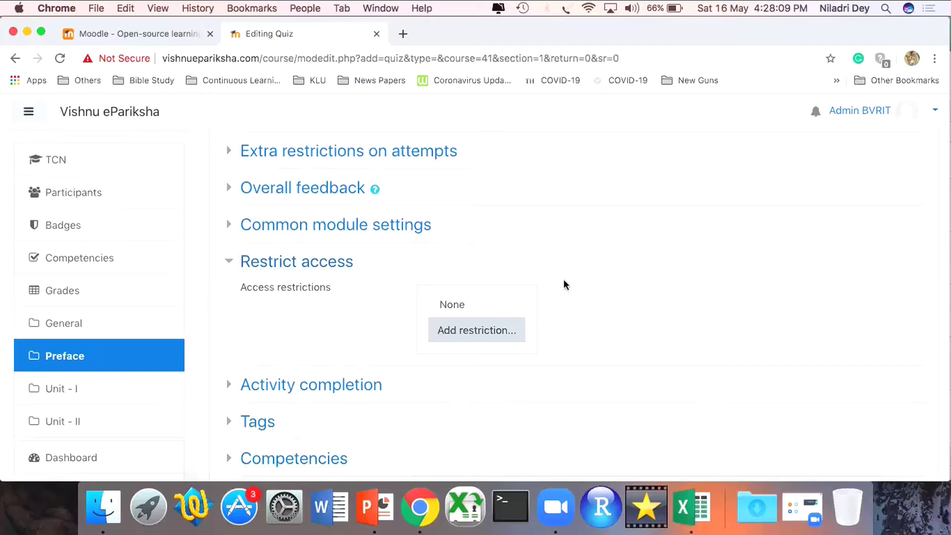
scroll(526, 287, down, 5)
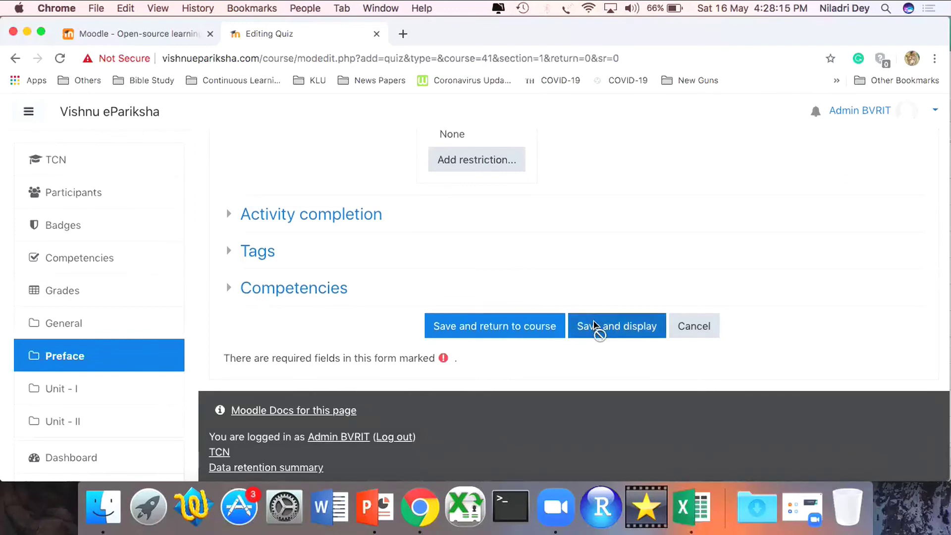
Step: Save and display TrialQuiz, then review its 2 attempts, dates and 30-minute limit
click(595, 327)
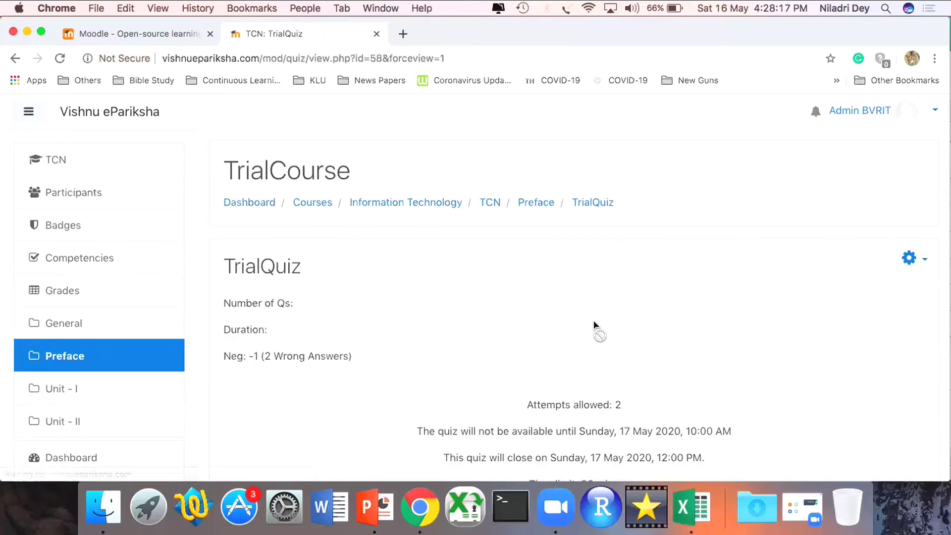
scroll(594, 320, down, 5)
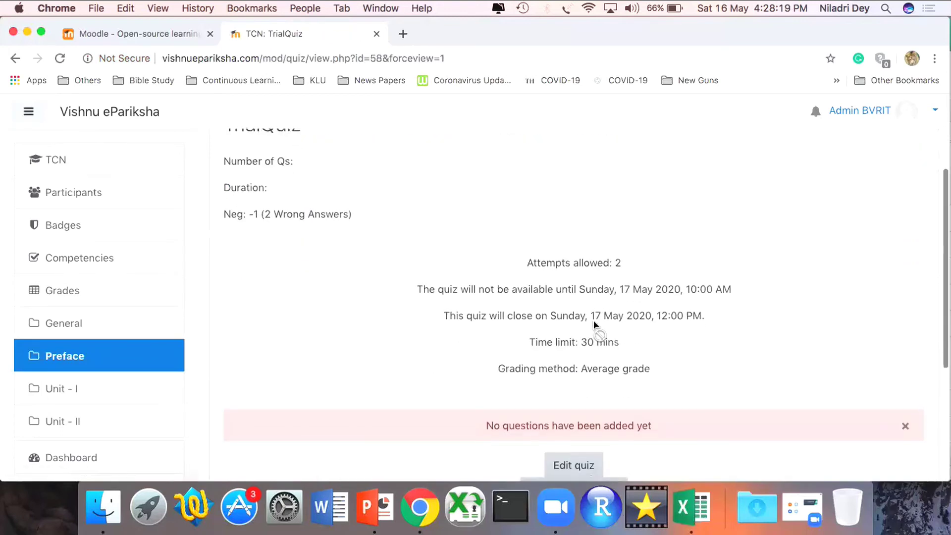
scroll(594, 321, down, 2)
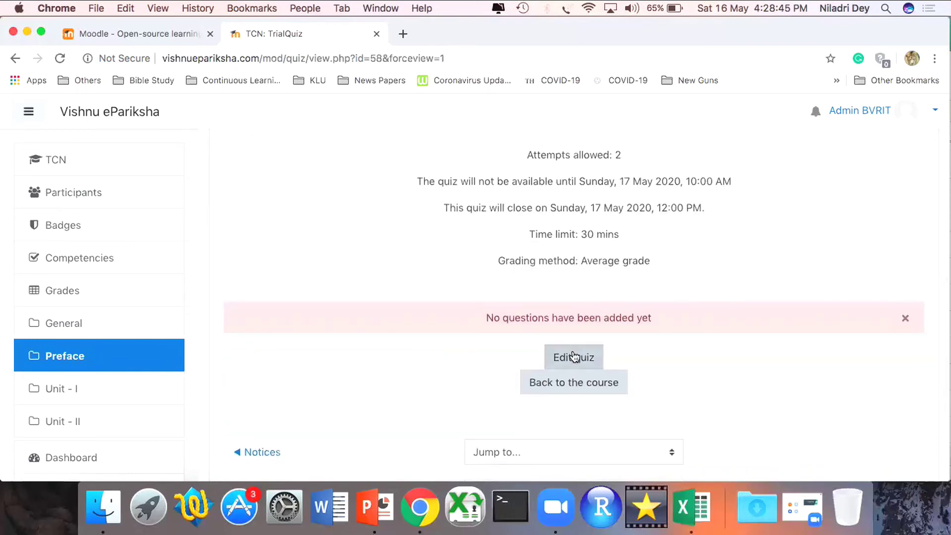
Step: Open the Editing quiz: TrialQuiz page and show the Add question choices
click(574, 357)
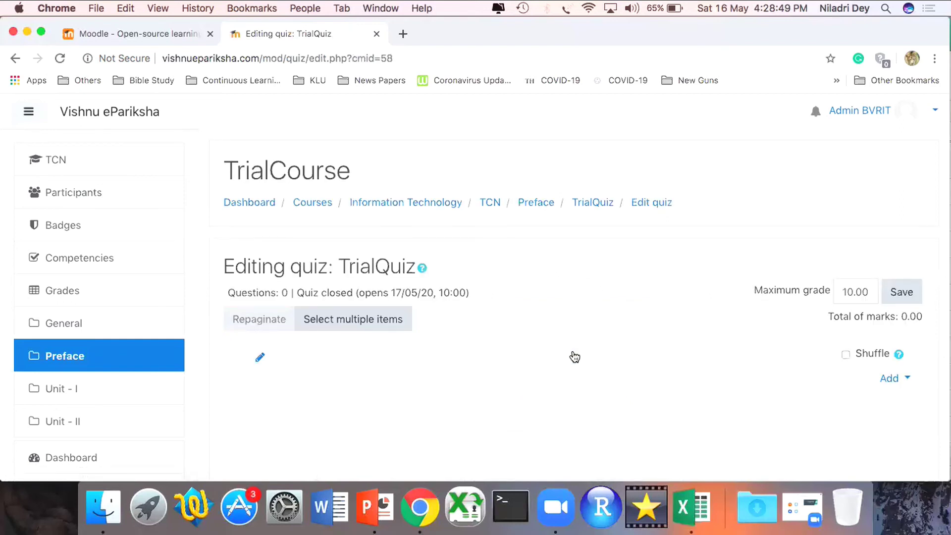
scroll(574, 357, down, 5)
scroll(573, 356, up, 5)
scroll(573, 357, down, 1)
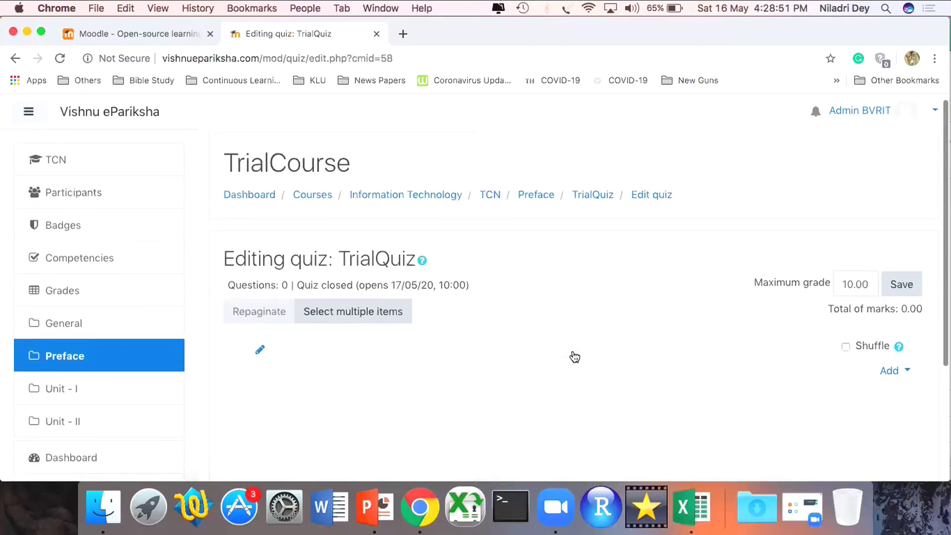
scroll(574, 357, down, 2)
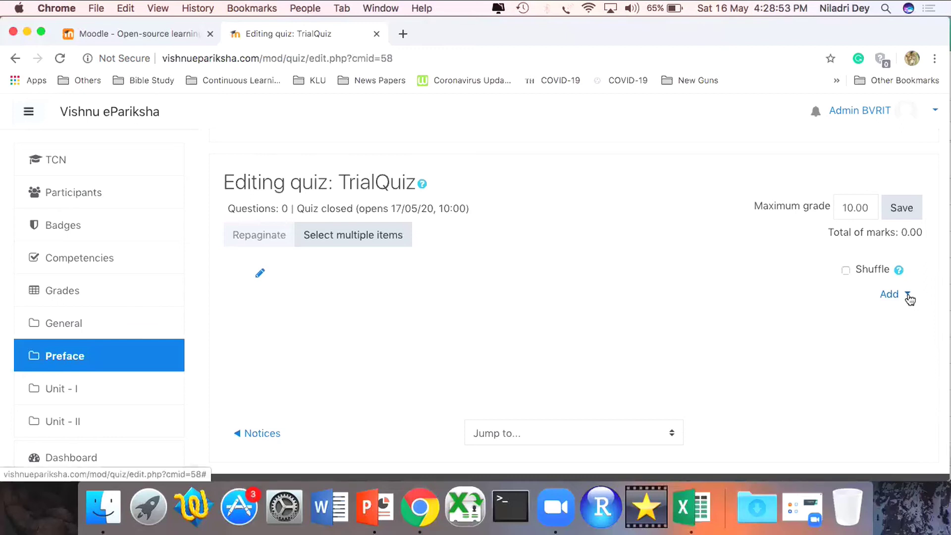
click(908, 296)
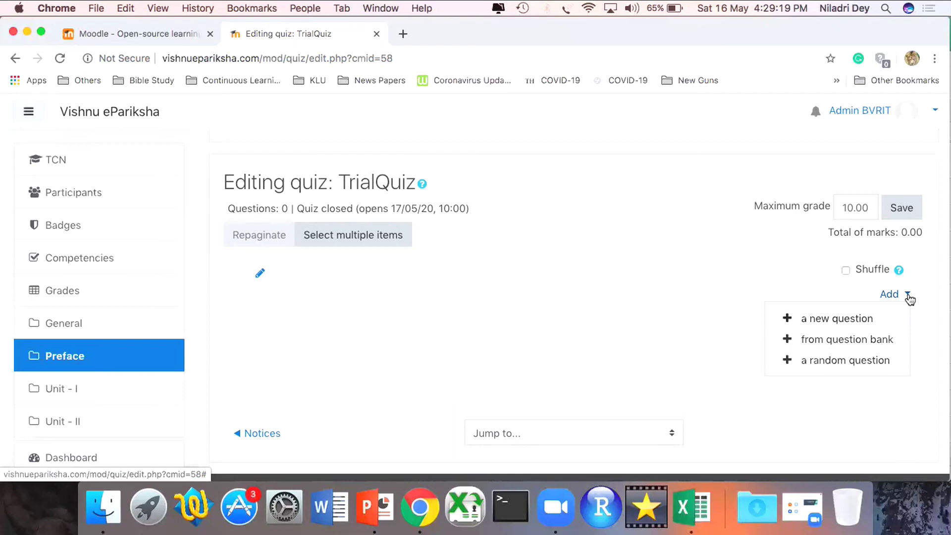
Step: Open the new-question type chooser, look through it, then close it without adding anything
click(823, 322)
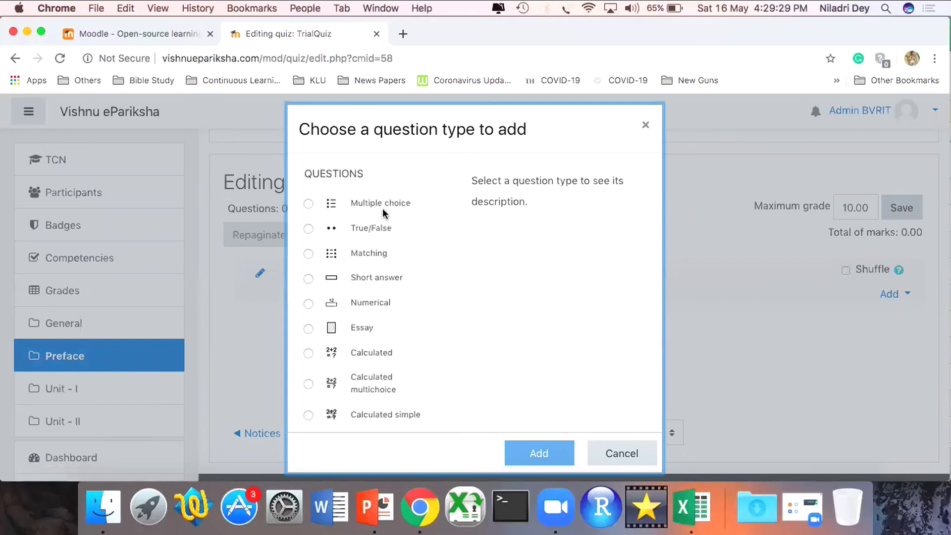
scroll(383, 213, down, 2)
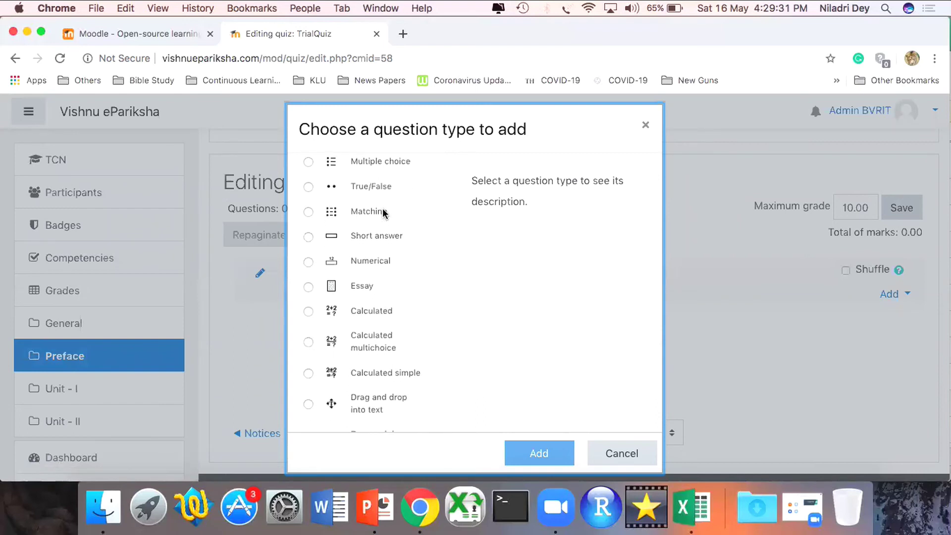
scroll(382, 213, down, 3)
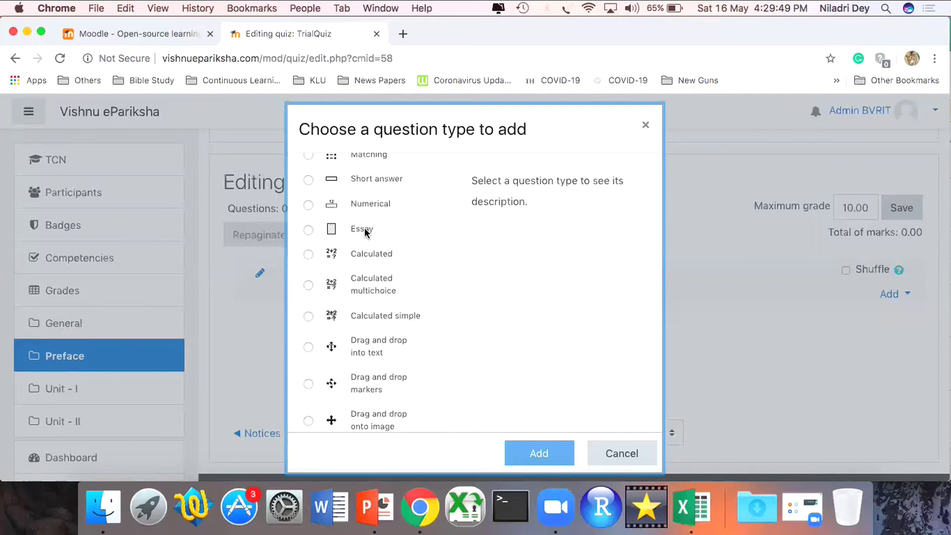
scroll(365, 231, down, 2)
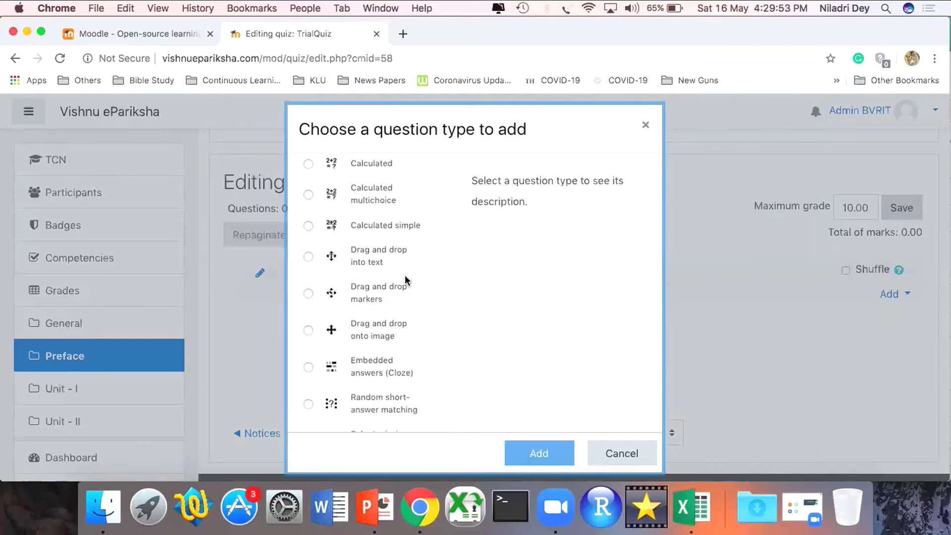
scroll(405, 275, down, 4)
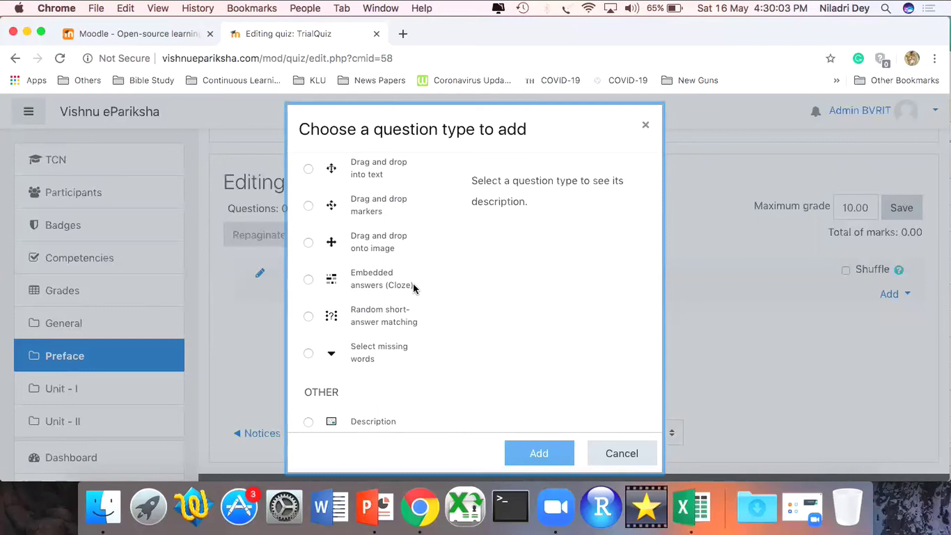
scroll(413, 284, down, 1)
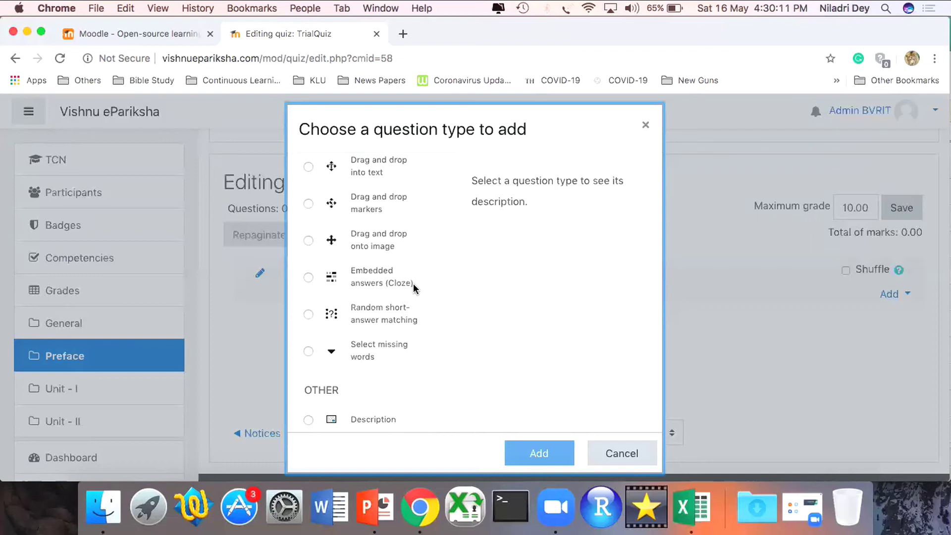
scroll(413, 283, up, 10)
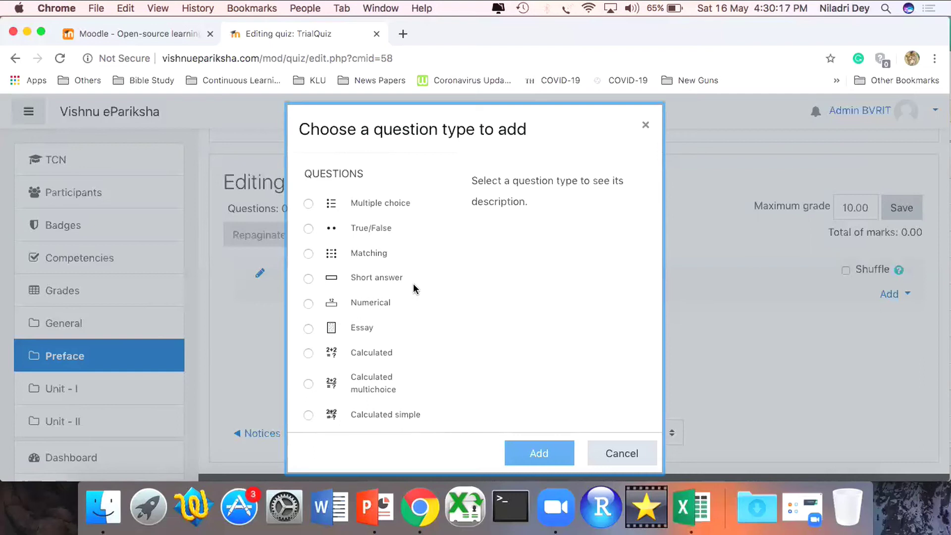
click(628, 446)
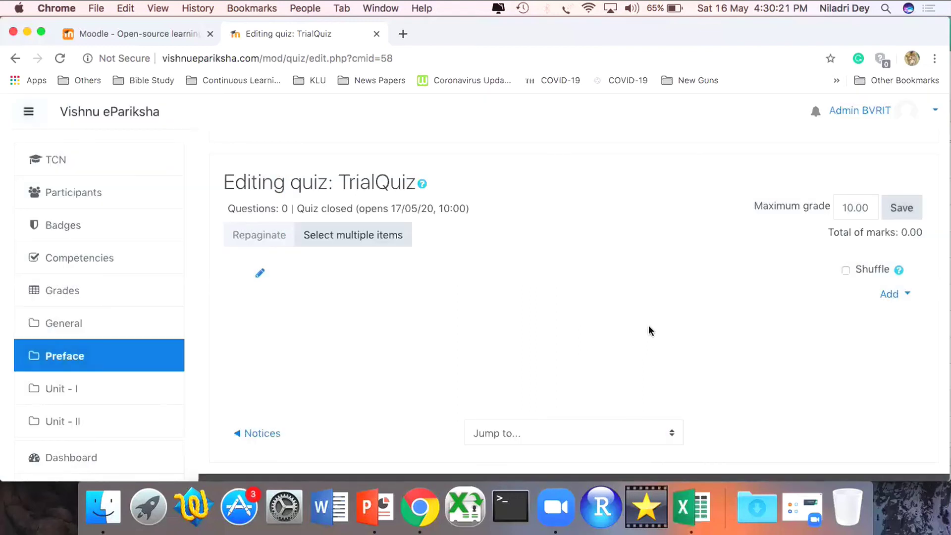
Step: From the TrialQuiz overview, choose Question bank > Import in the administration menu
scroll(644, 327, down, 2)
scroll(638, 328, up, 4)
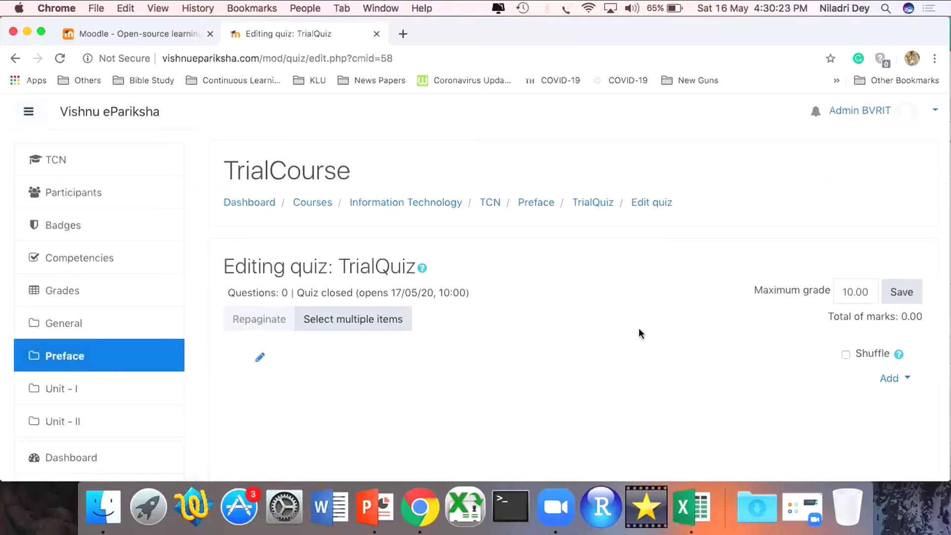
click(593, 202)
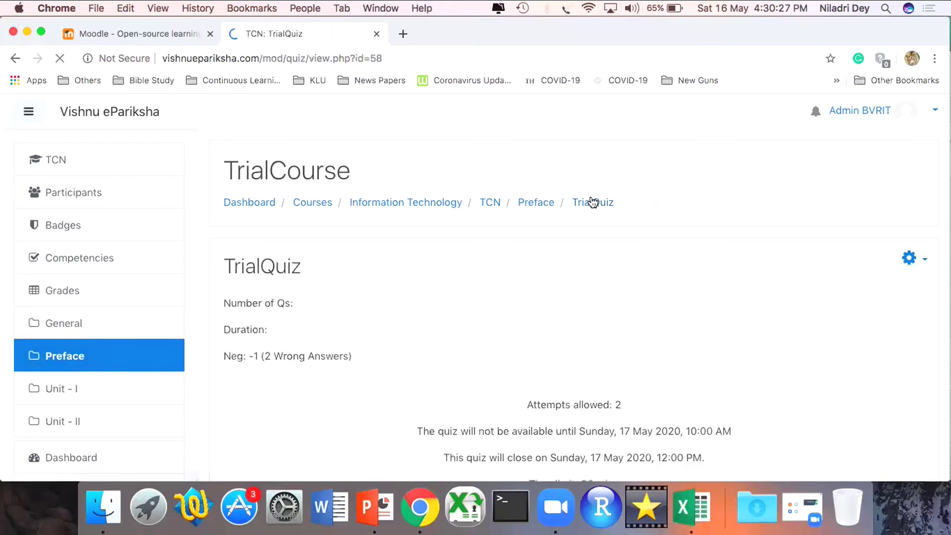
click(925, 263)
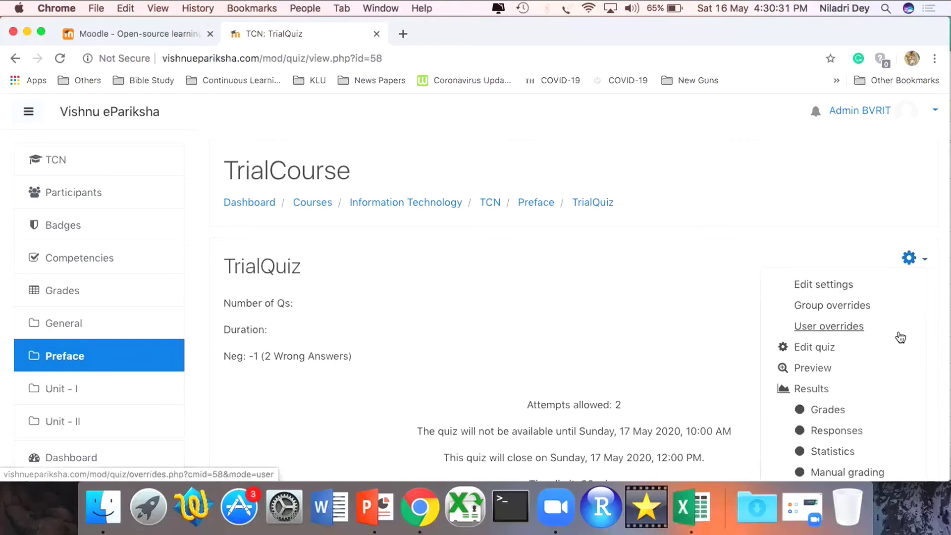
scroll(900, 337, down, 5)
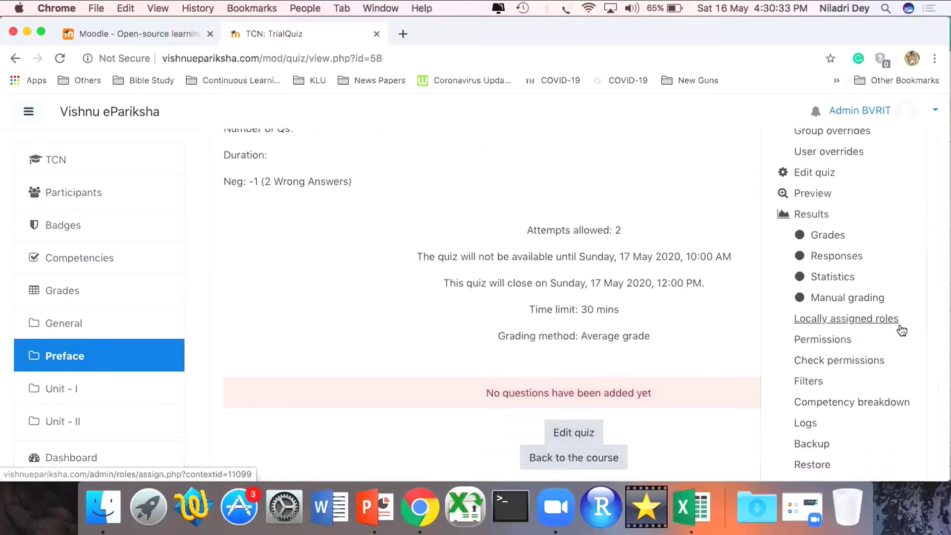
scroll(901, 331, down, 5)
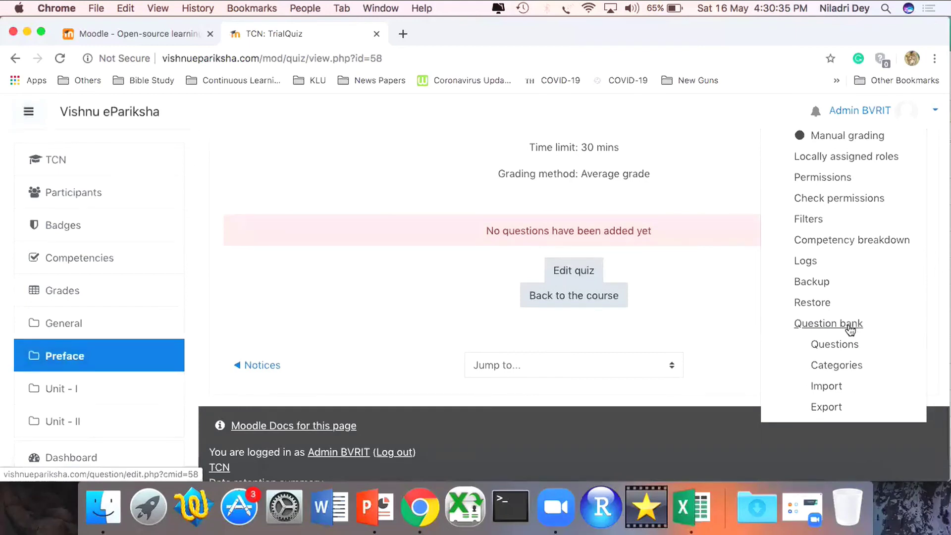
click(840, 388)
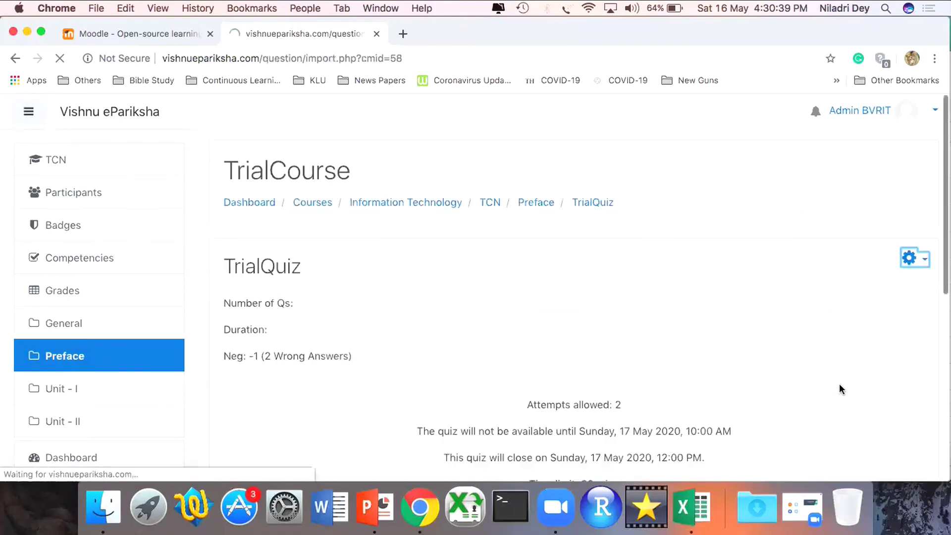
Step: Scroll the Import questions page down to the File format list
scroll(839, 384, down, 5)
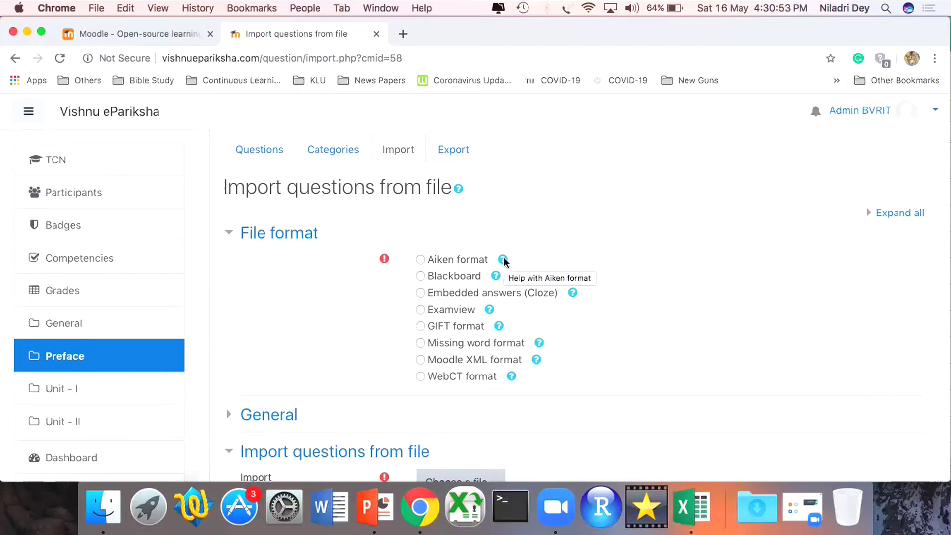
Step: Open CET - Final.txt from Finder's Moodle folder in TextEdit
click(103, 506)
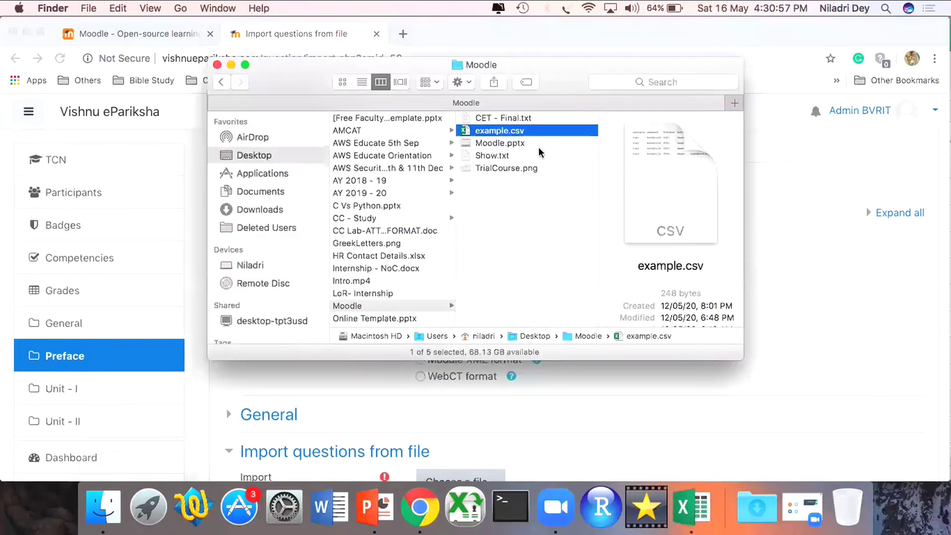
click(500, 118)
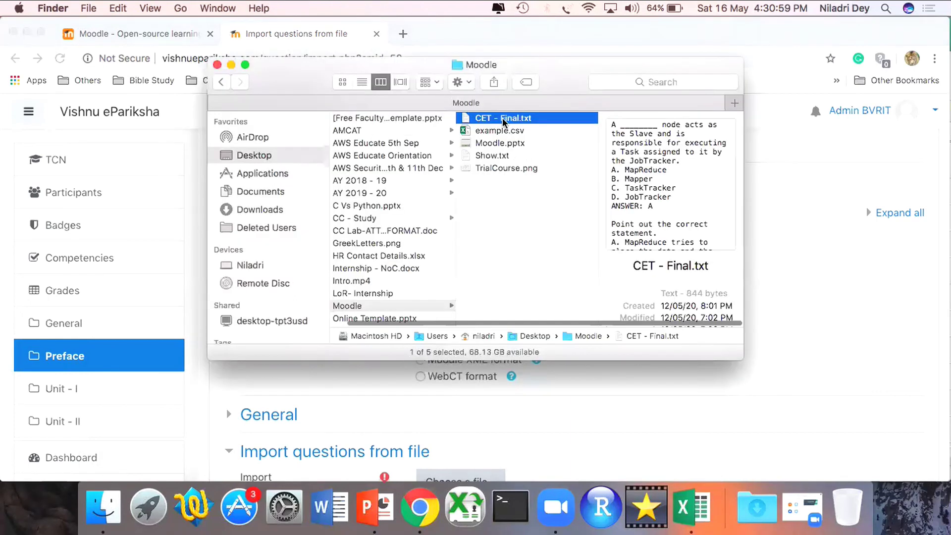
right_click(503, 118)
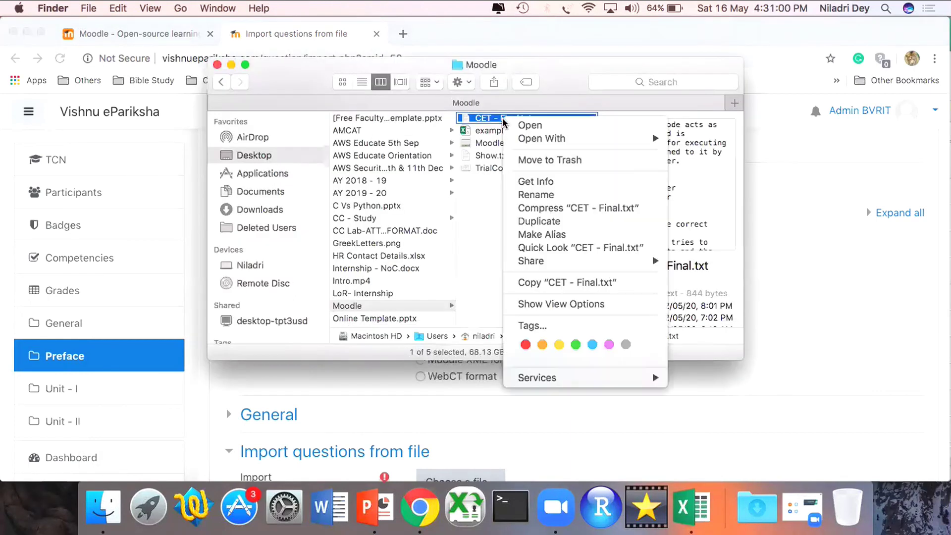
click(541, 126)
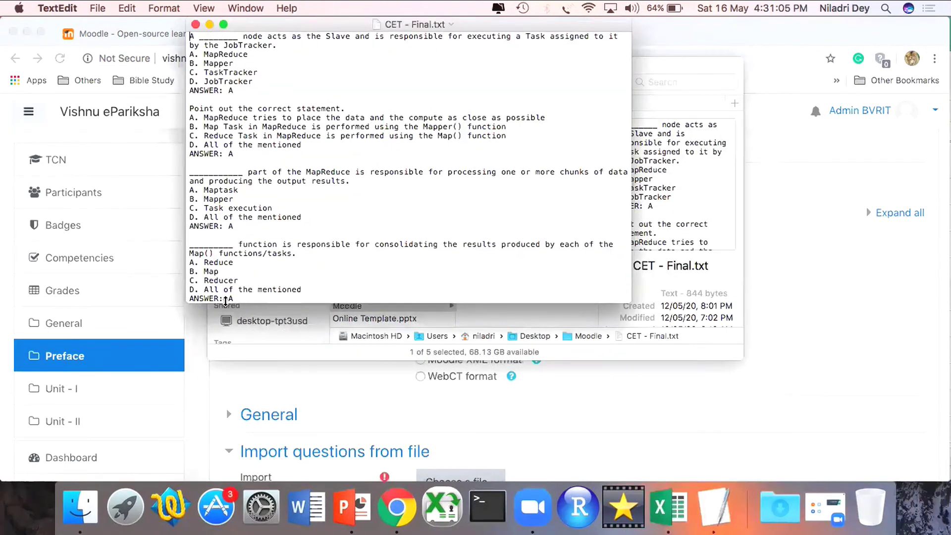
Step: Enlarge and reposition the CET - Final.txt window to view its top
drag(188, 301, 1, 463)
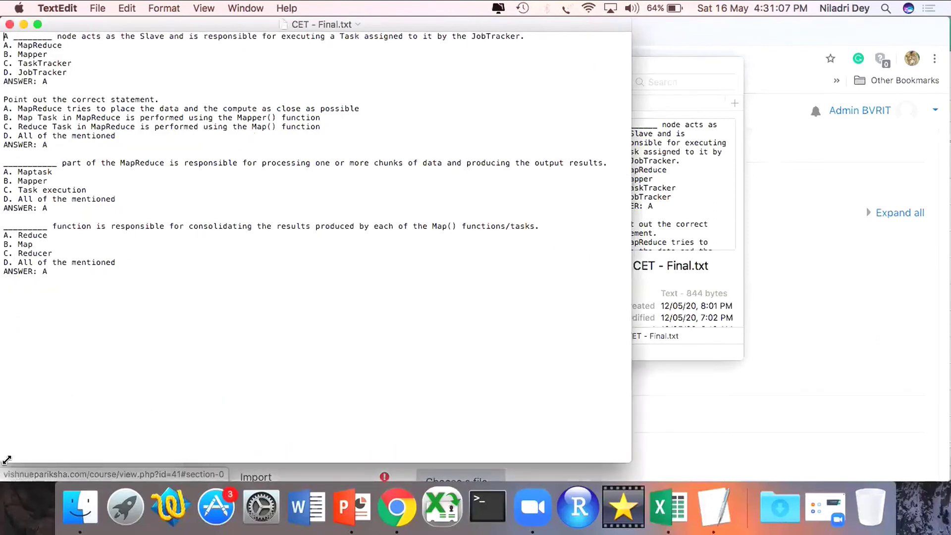
drag(327, 25, 583, 108)
scroll(482, 201, up, 5)
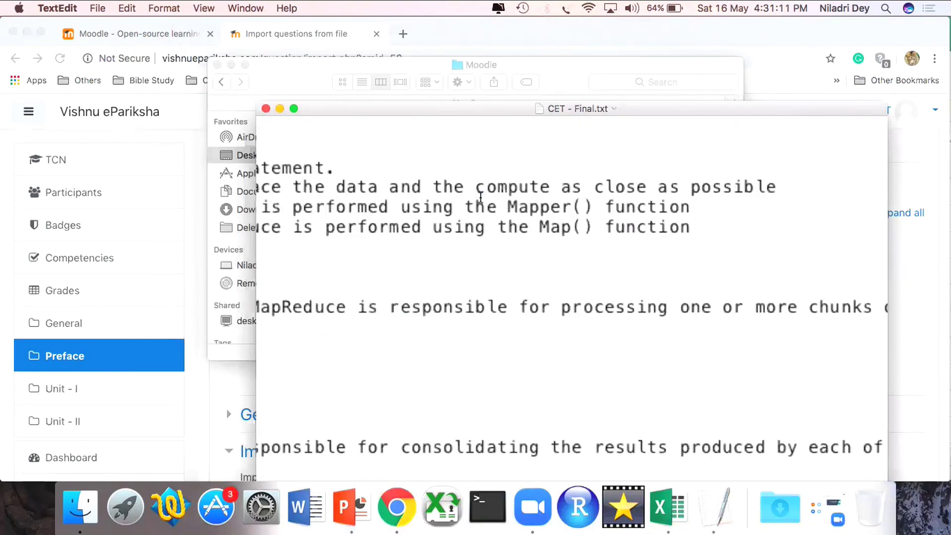
scroll(481, 198, up, 3)
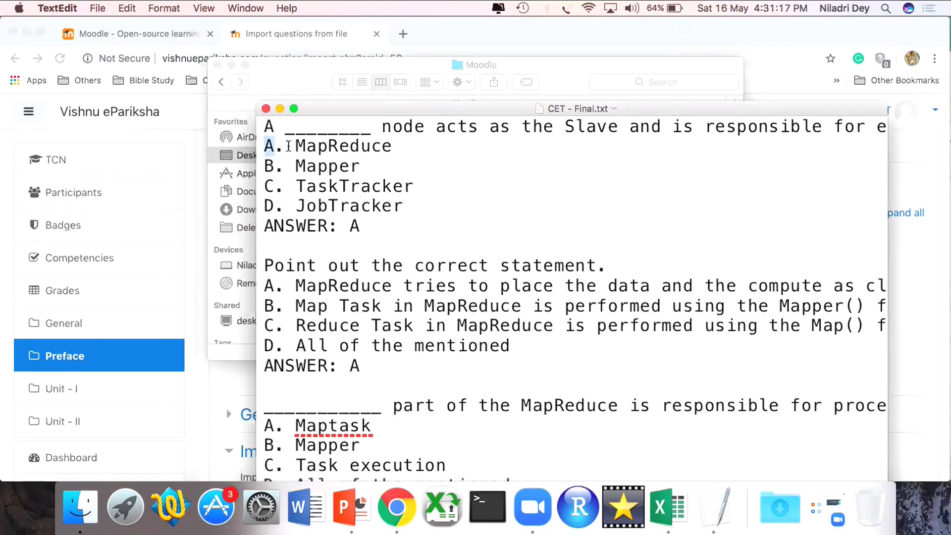
Step: Highlight the first question's options, its A. label and the ANSWER: A line
drag(264, 145, 427, 206)
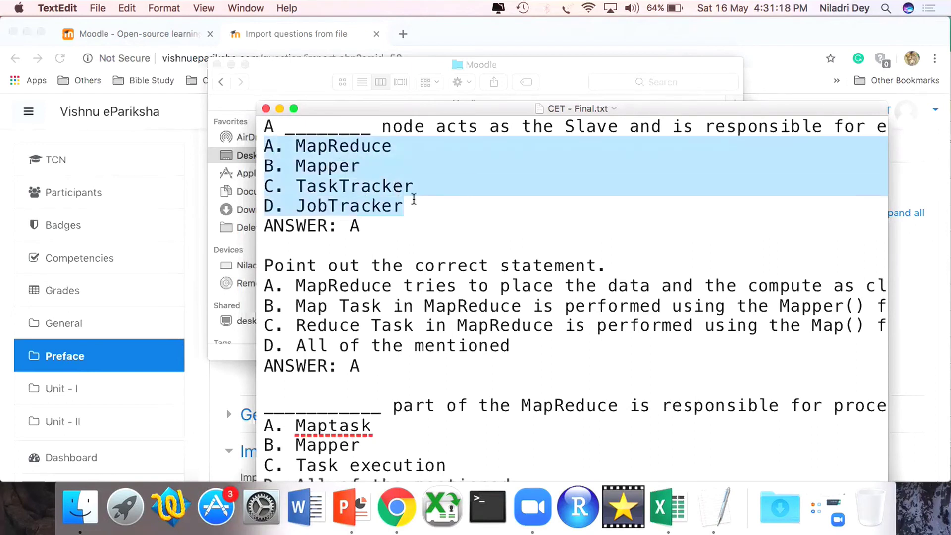
click(281, 146)
drag(281, 146, 265, 146)
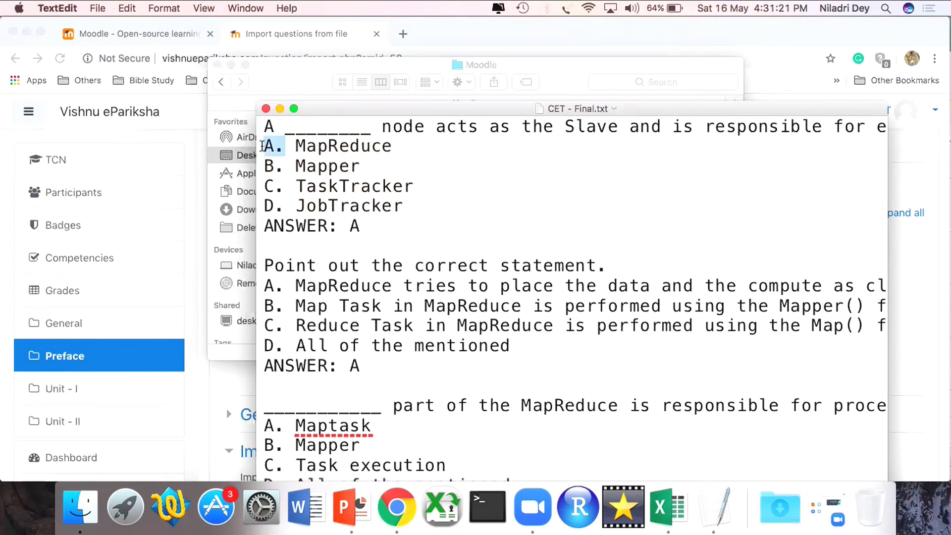
click(297, 146)
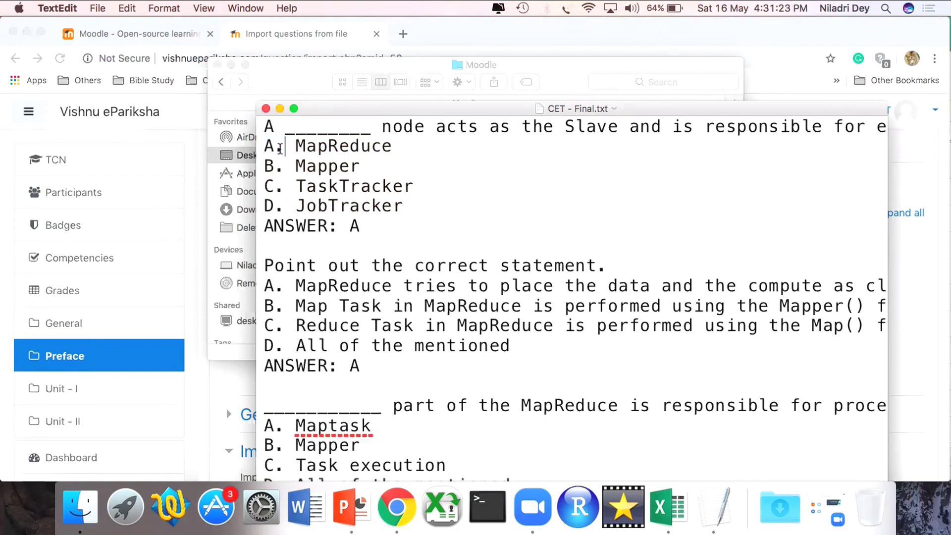
drag(287, 147, 295, 147)
click(360, 148)
drag(340, 226, 263, 217)
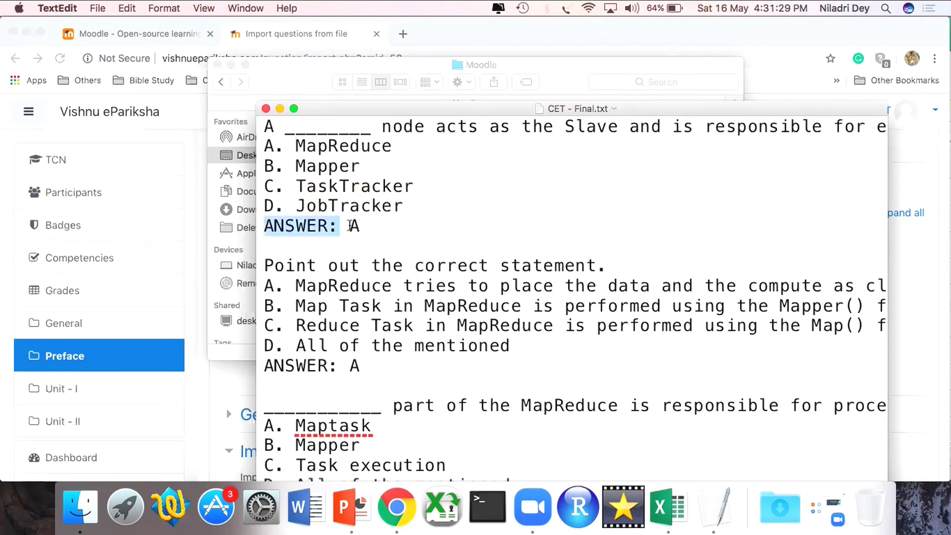
drag(362, 226, 347, 228)
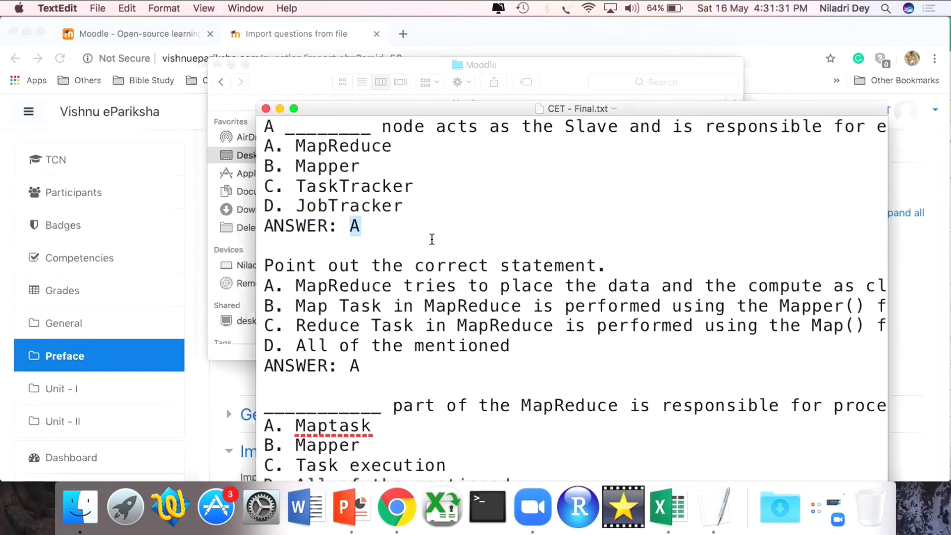
Step: Shrink the text to see more questions, then close the file and return to Moodle
scroll(432, 239, down, 10)
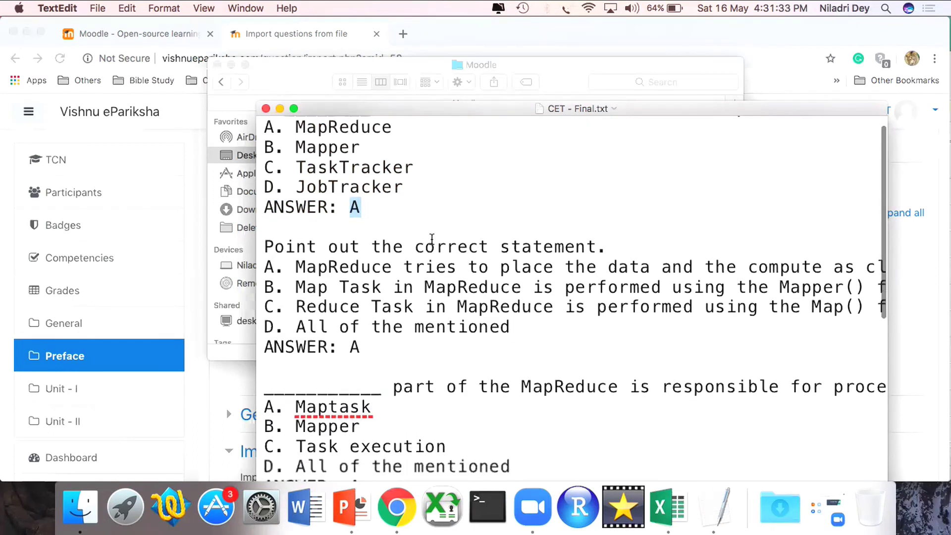
scroll(433, 236, up, 10)
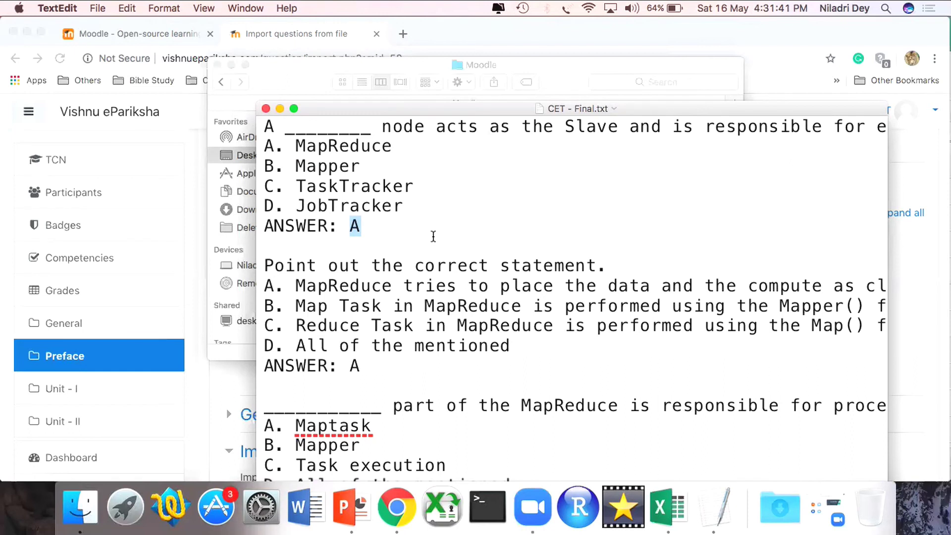
key(super+minus)
key(super+minus)
key(super+minus)
key(super+minus)
key(super+minus)
key(super+minus)
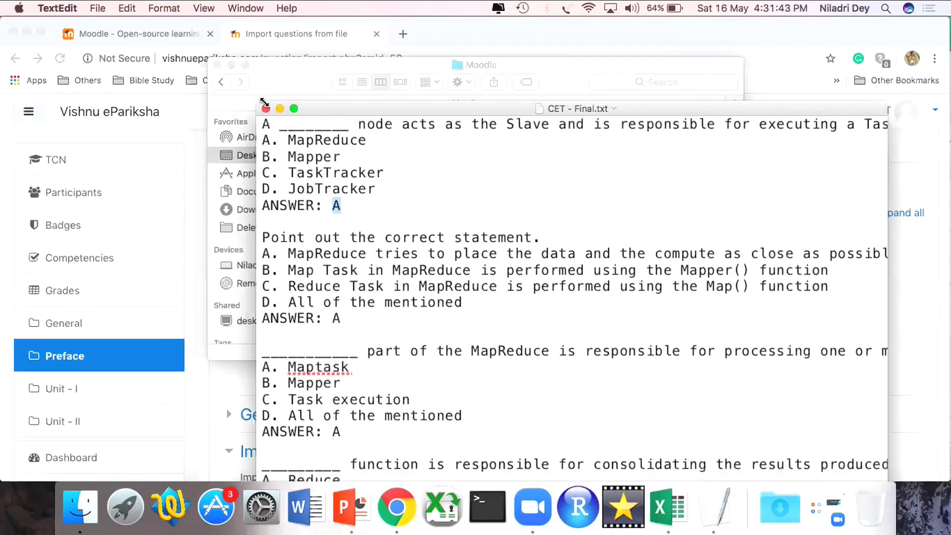
click(266, 108)
click(784, 289)
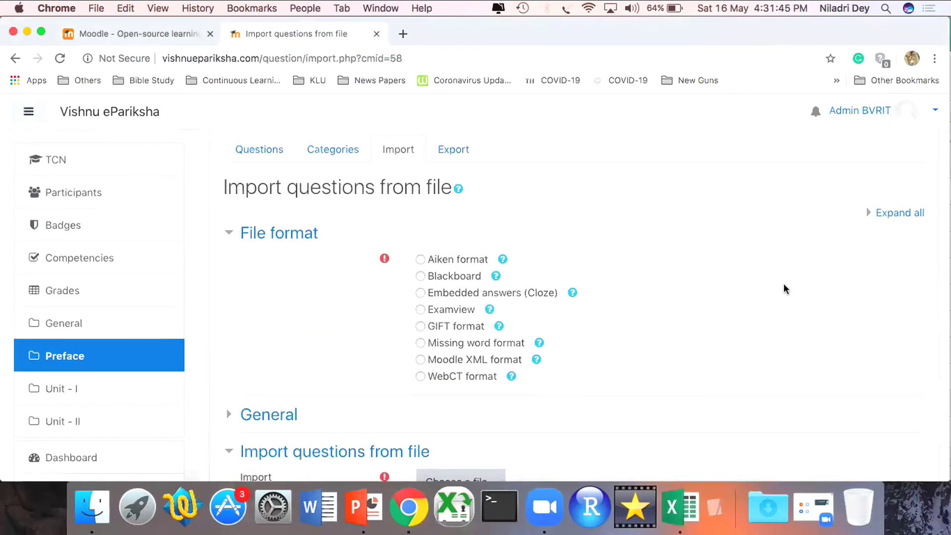
Step: Choose Aiken format, category Default for TrialQuiz, and untick Get category and Get context from file
click(431, 256)
scroll(434, 261, down, 2)
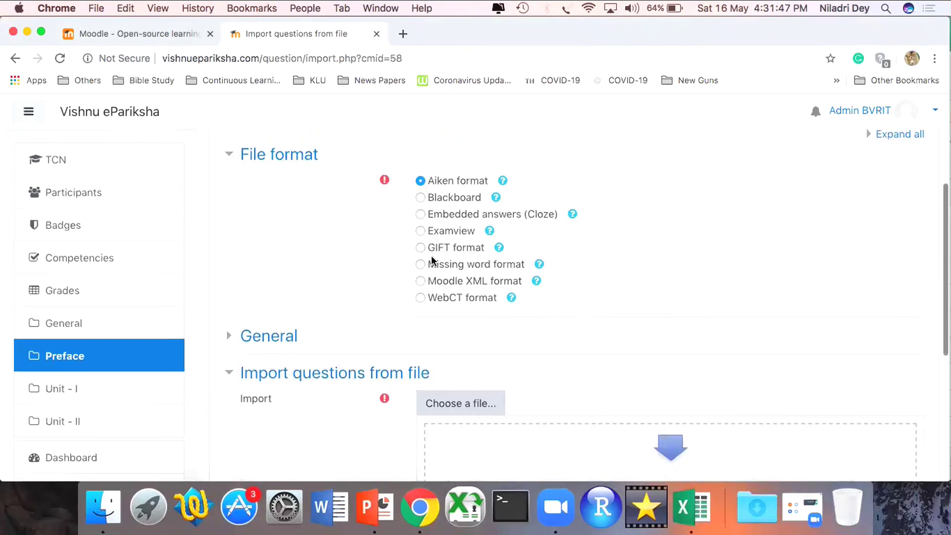
click(229, 335)
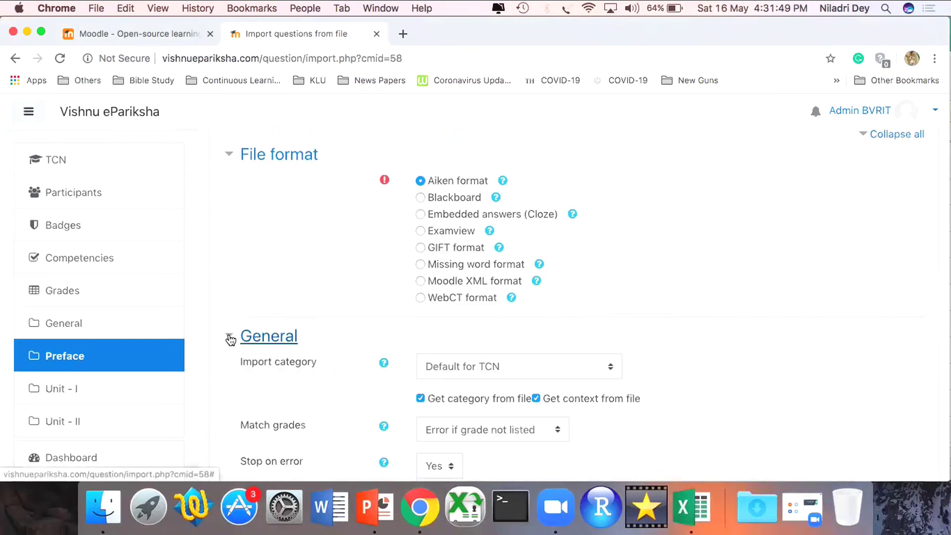
scroll(231, 340, down, 2)
scroll(231, 340, down, 3)
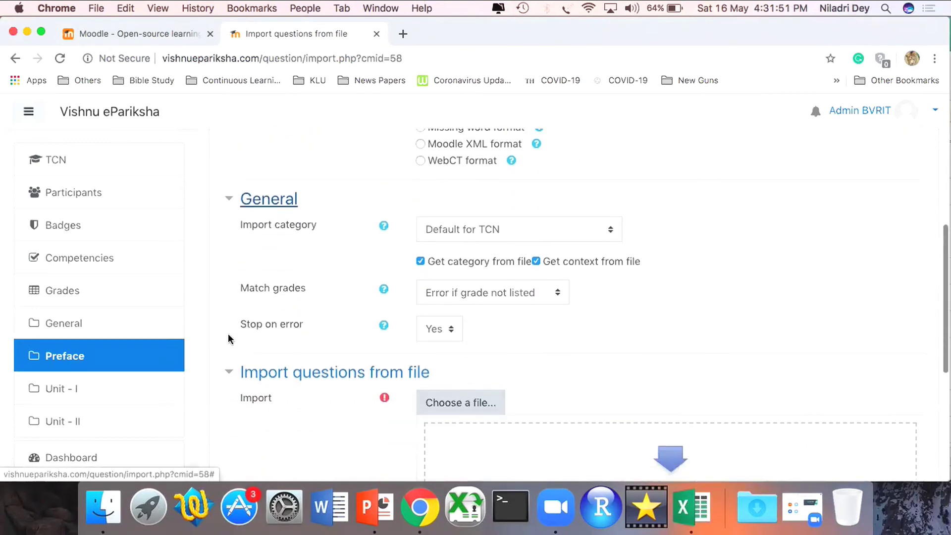
click(498, 226)
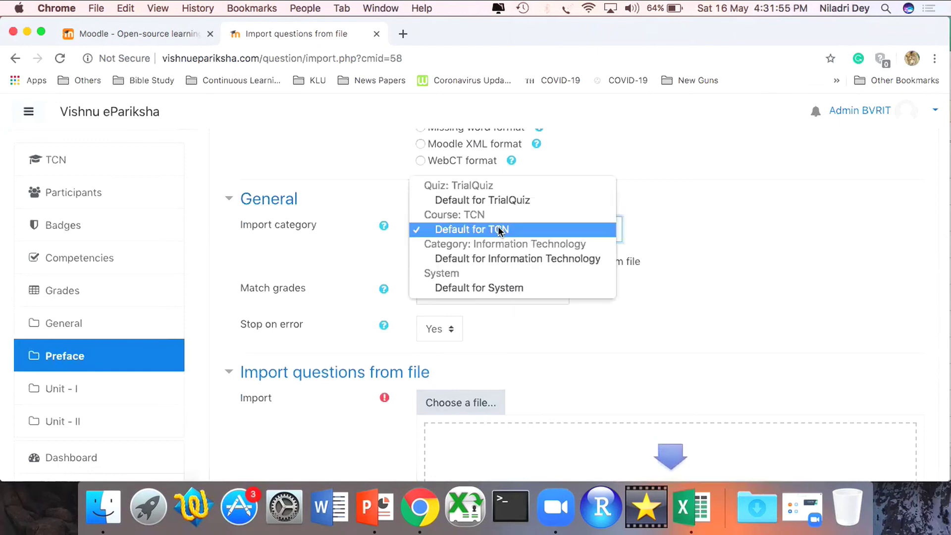
click(500, 215)
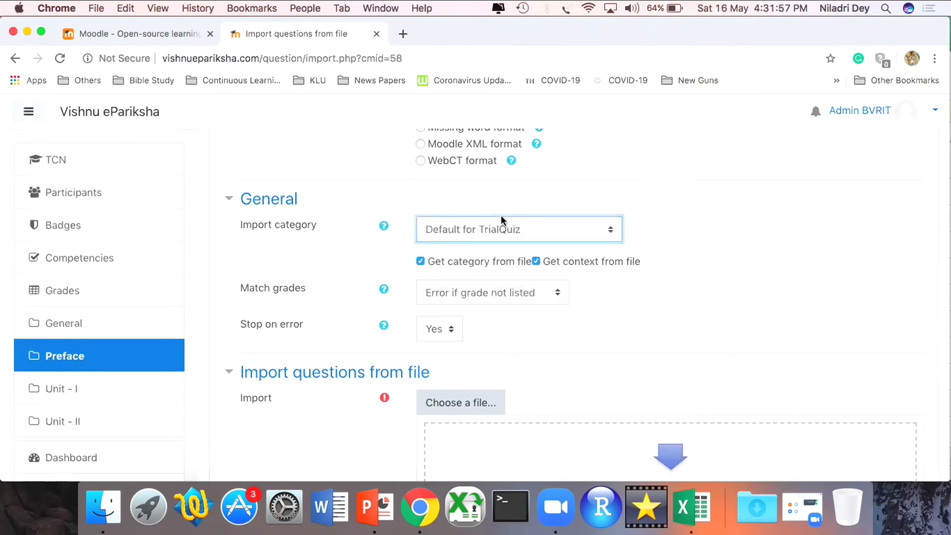
click(501, 218)
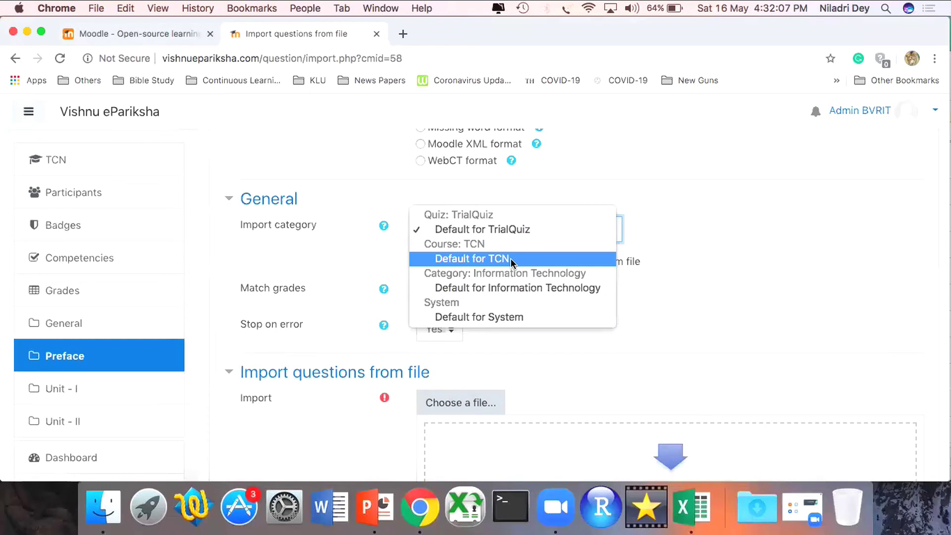
click(510, 228)
click(610, 261)
click(472, 261)
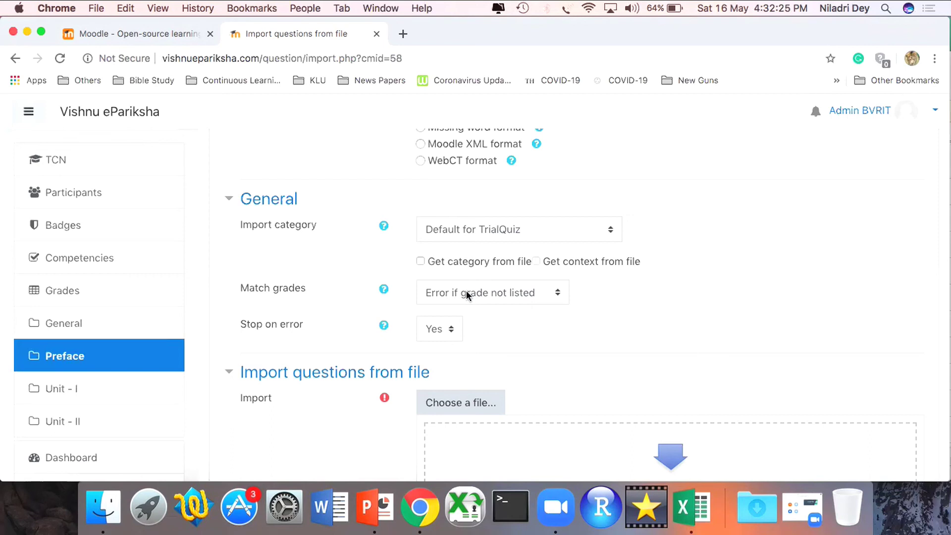
Step: Upload CET - Final.txt through the file picker as the import file
scroll(466, 293, down, 5)
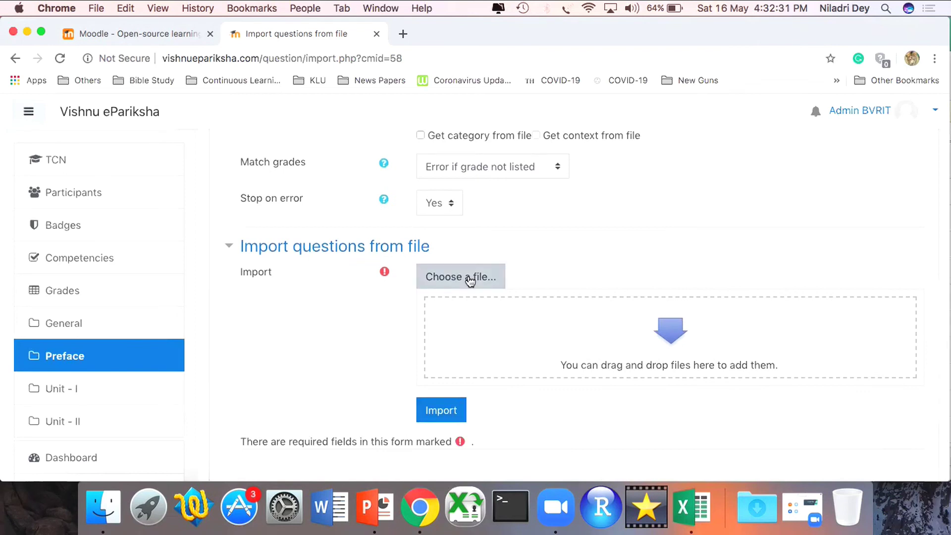
click(470, 279)
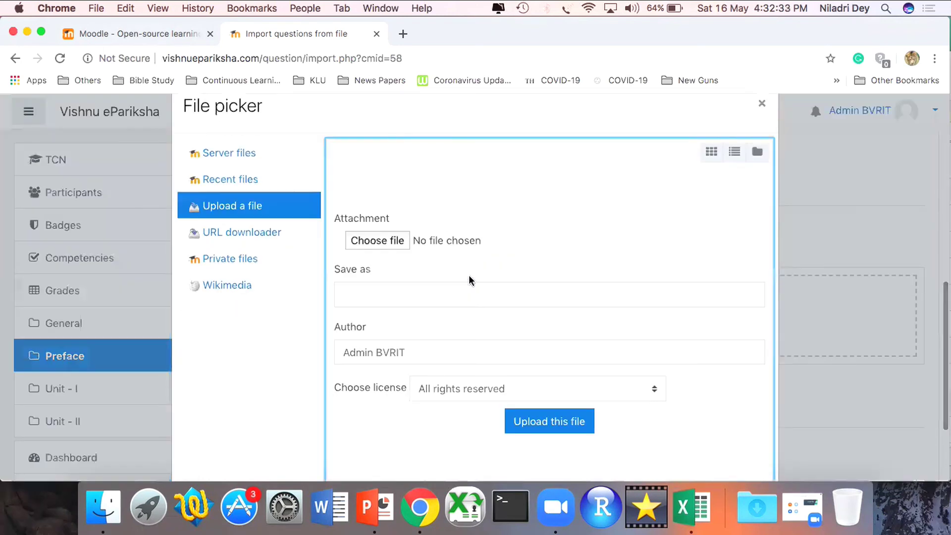
click(390, 234)
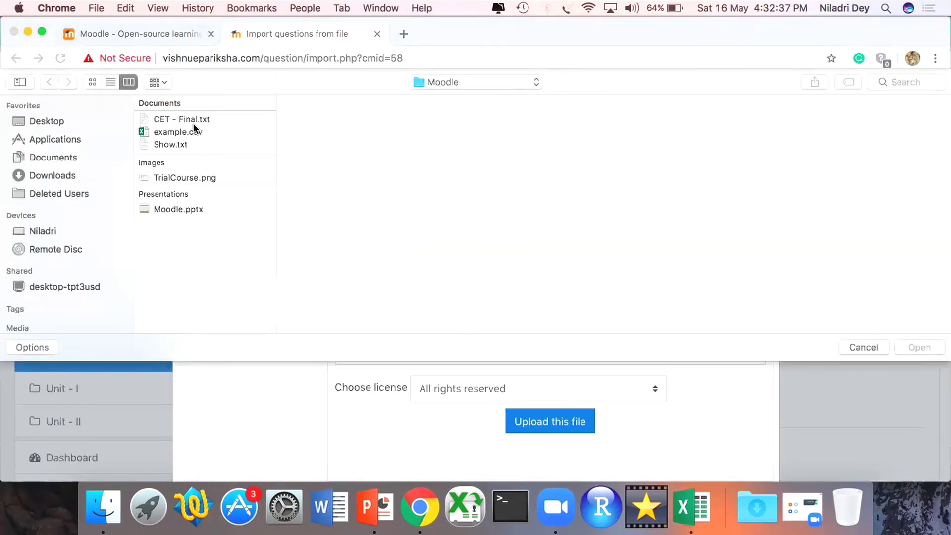
click(196, 120)
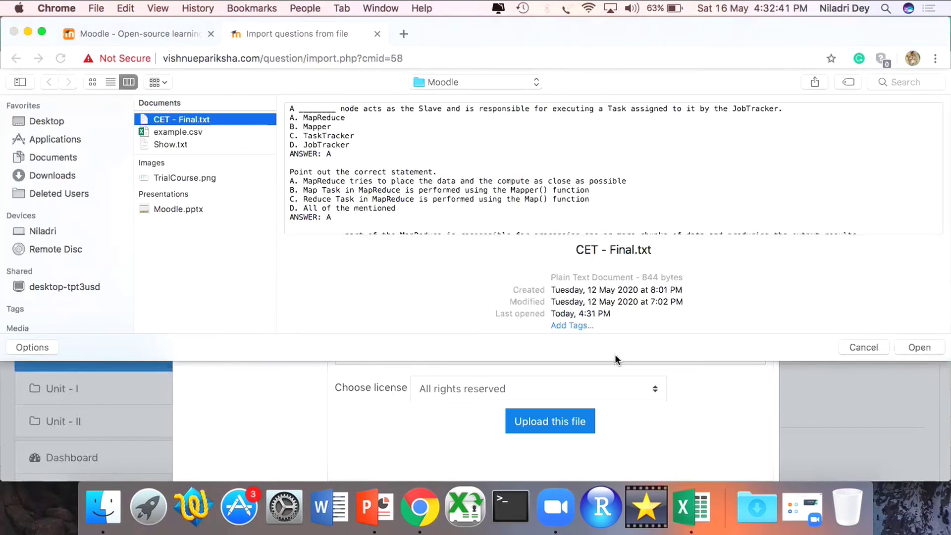
click(919, 348)
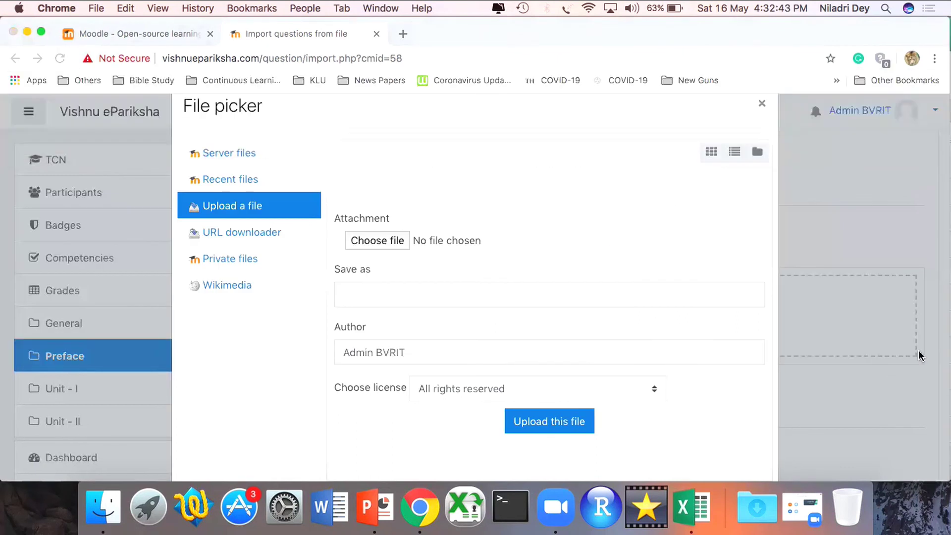
click(547, 419)
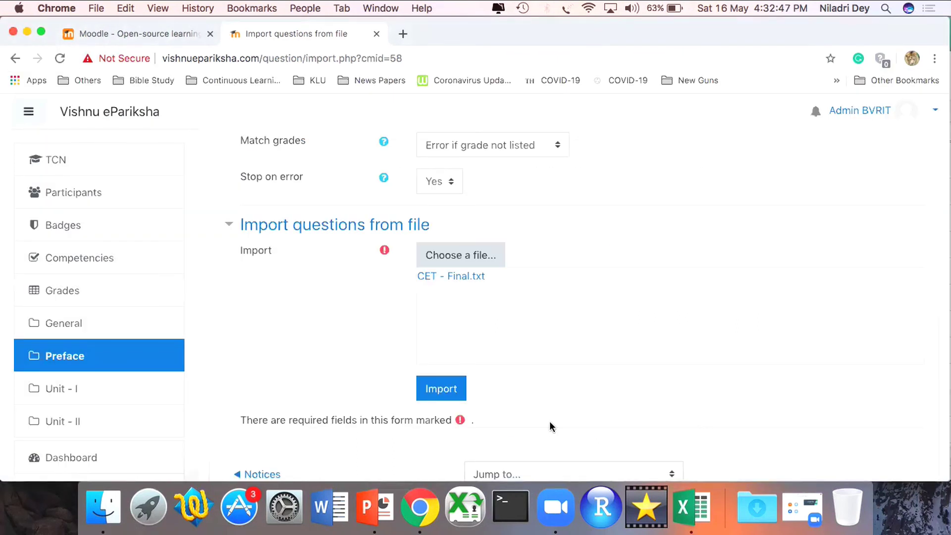
scroll(549, 426, down, 5)
scroll(550, 426, up, 4)
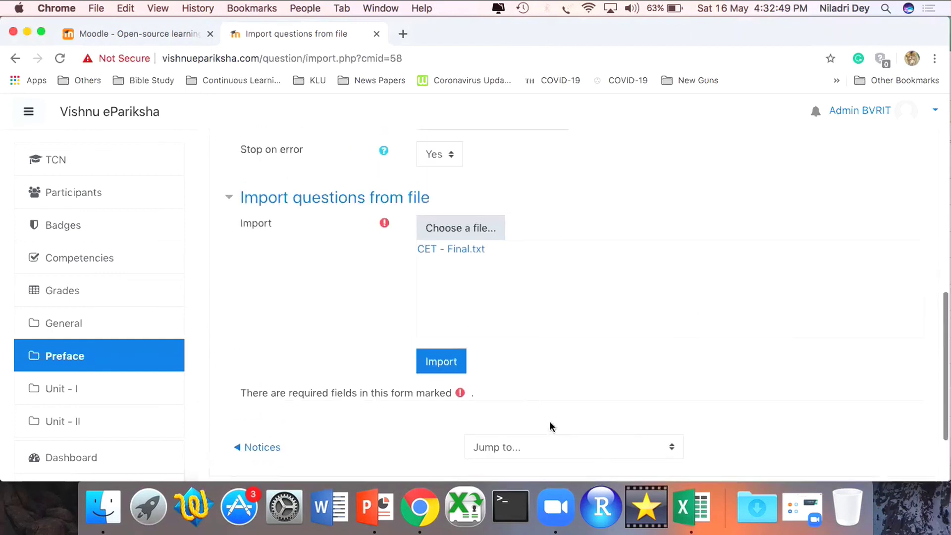
scroll(549, 422, up, 1)
Step: Import the file, review the four parsed questions, and continue to the question bank
click(439, 374)
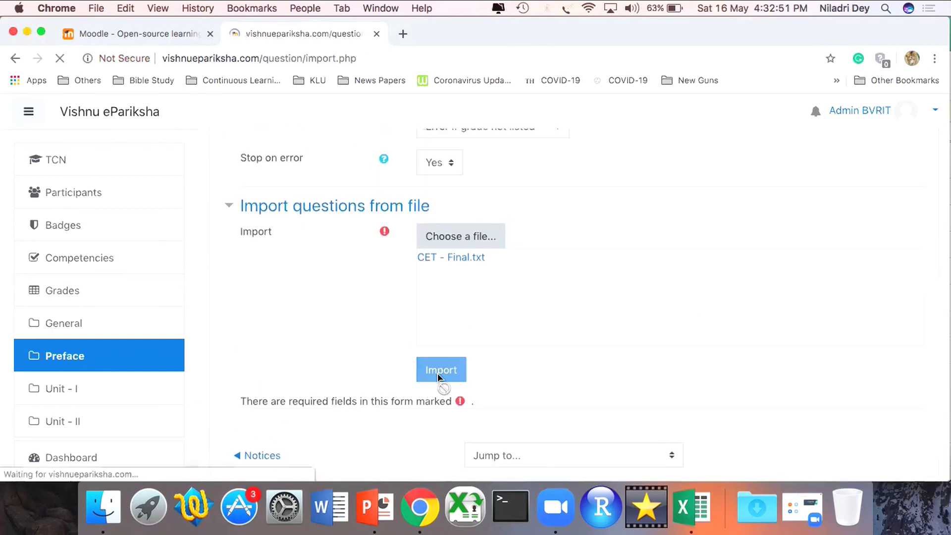
scroll(438, 373, down, 4)
scroll(438, 373, up, 5)
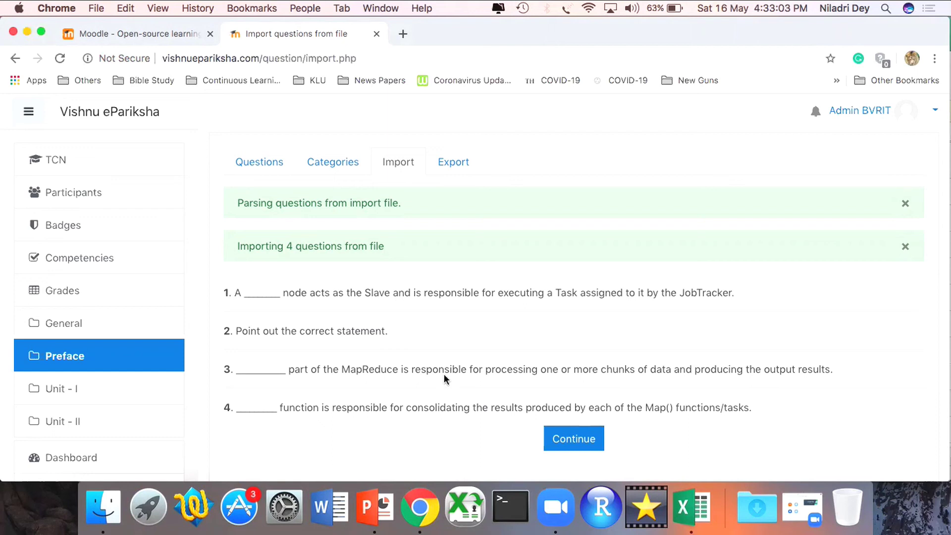
click(571, 449)
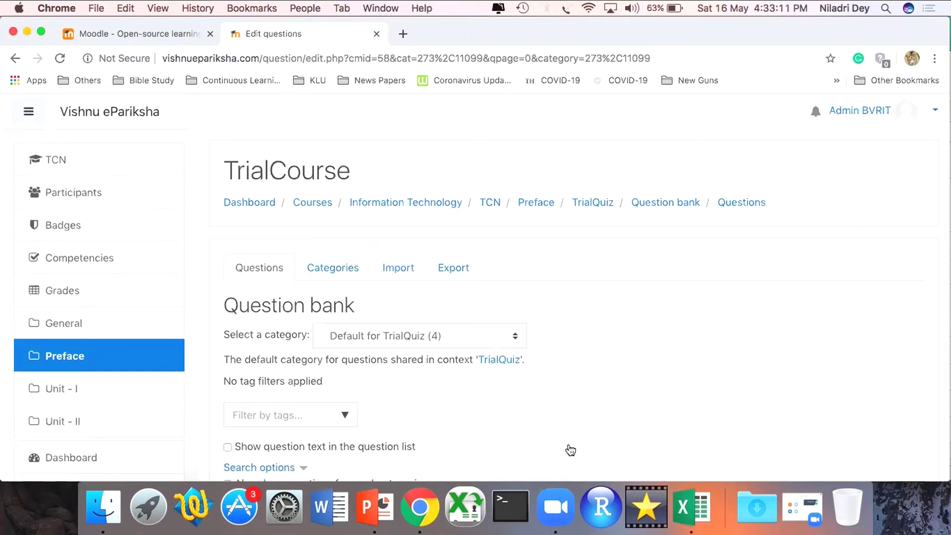
Step: Return to TrialQuiz, go to Edit quiz, and expand the Add menu
click(591, 204)
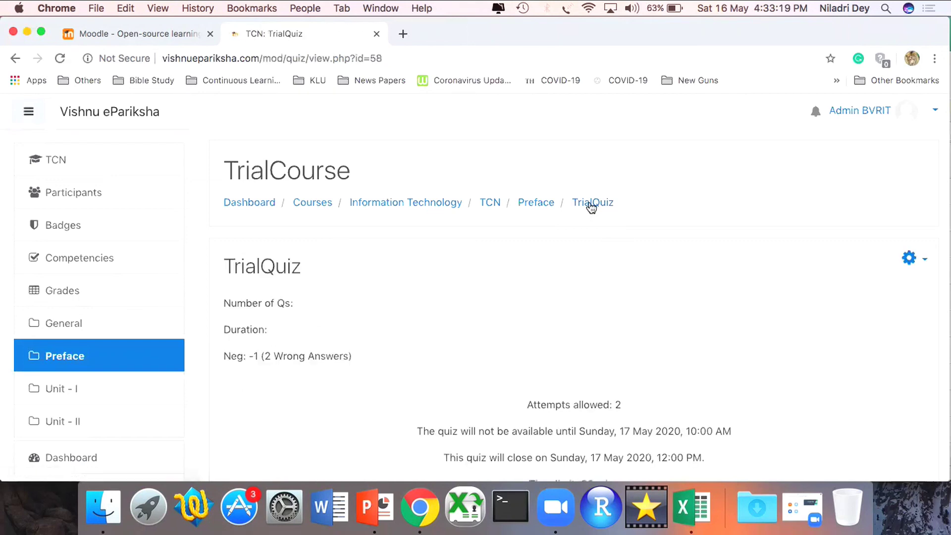
scroll(825, 351, down, 5)
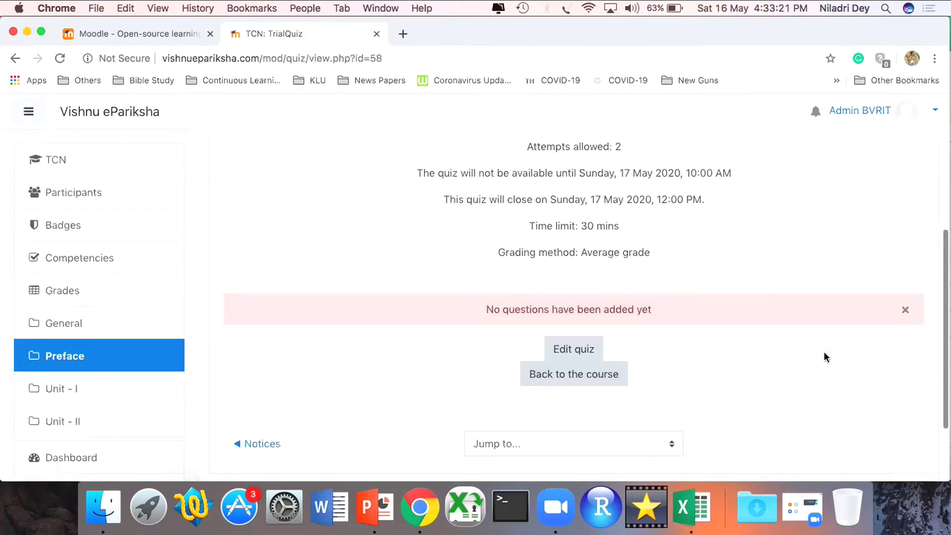
click(589, 352)
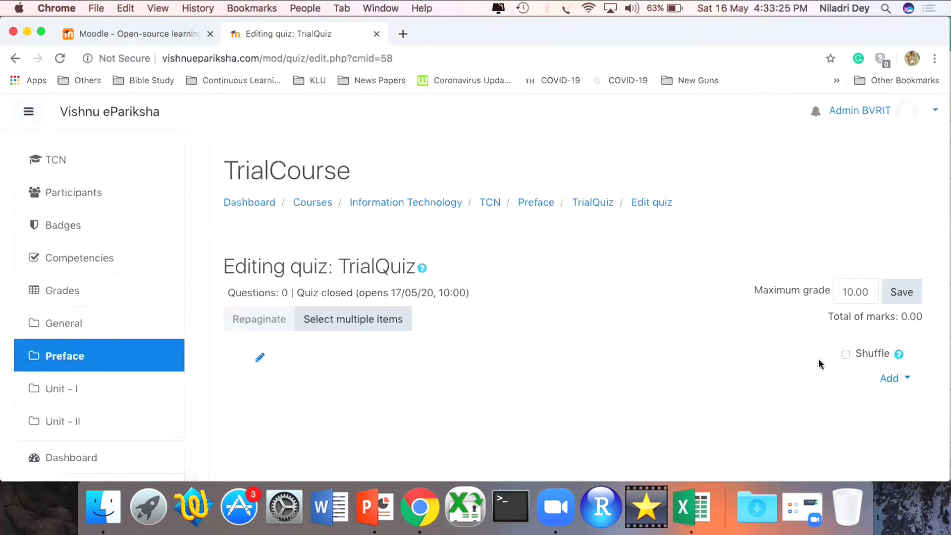
scroll(818, 358, down, 2)
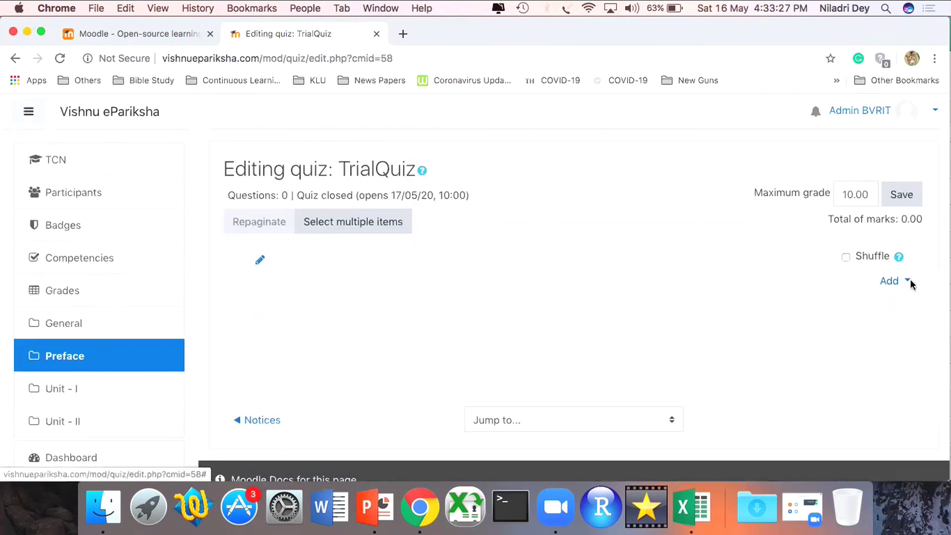
click(909, 281)
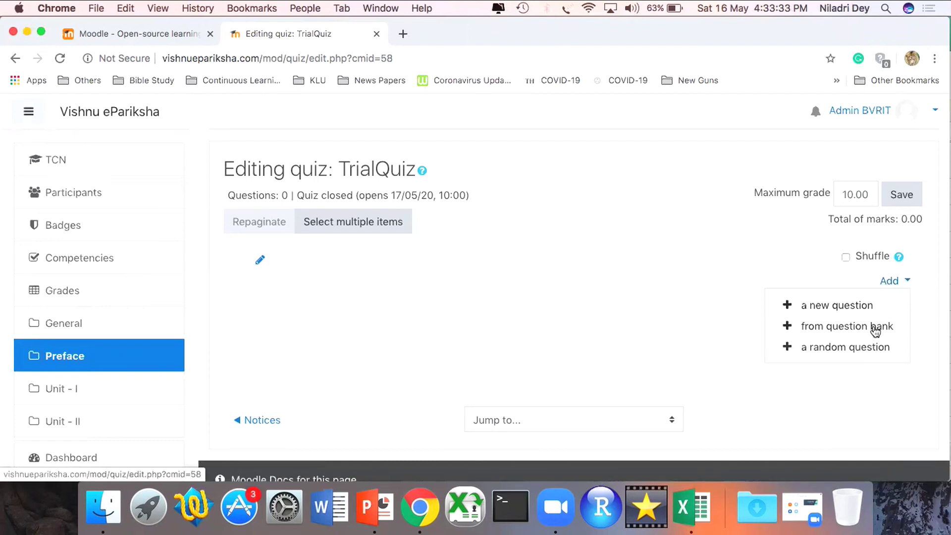
Step: View and select all four questions in Default for TrialQuiz, then close the bank without adding
click(874, 328)
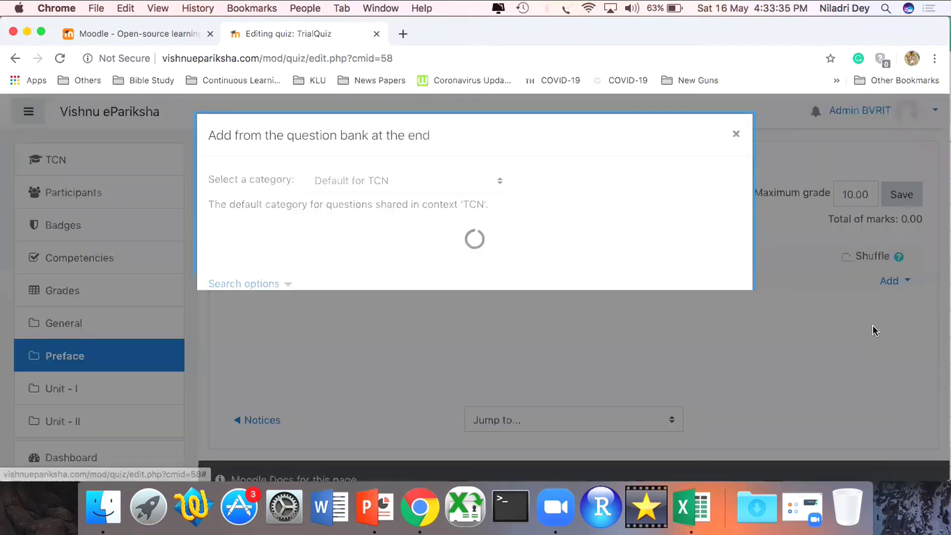
click(451, 188)
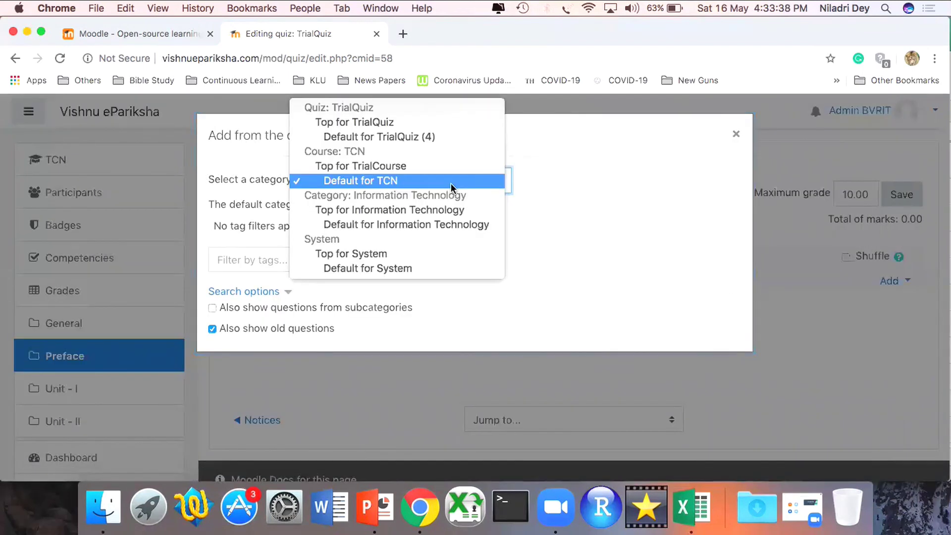
click(437, 123)
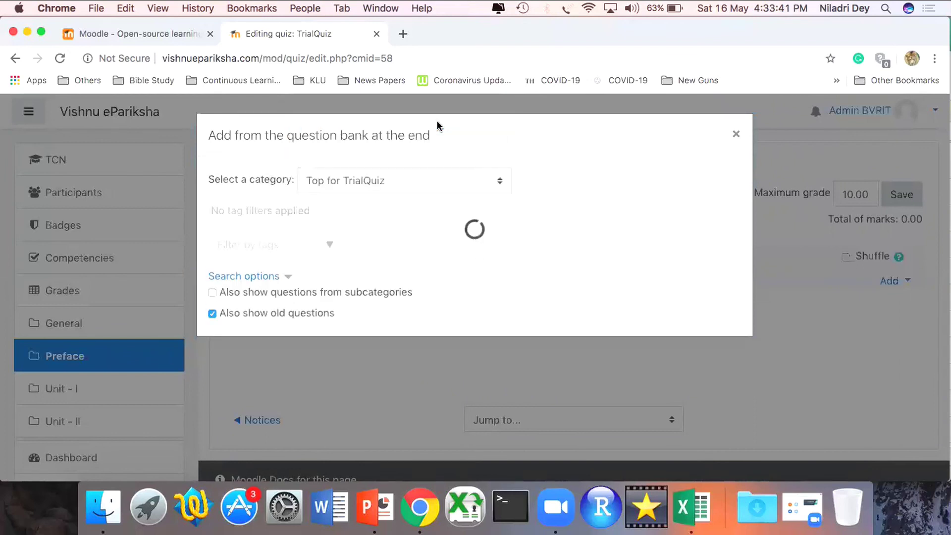
click(431, 178)
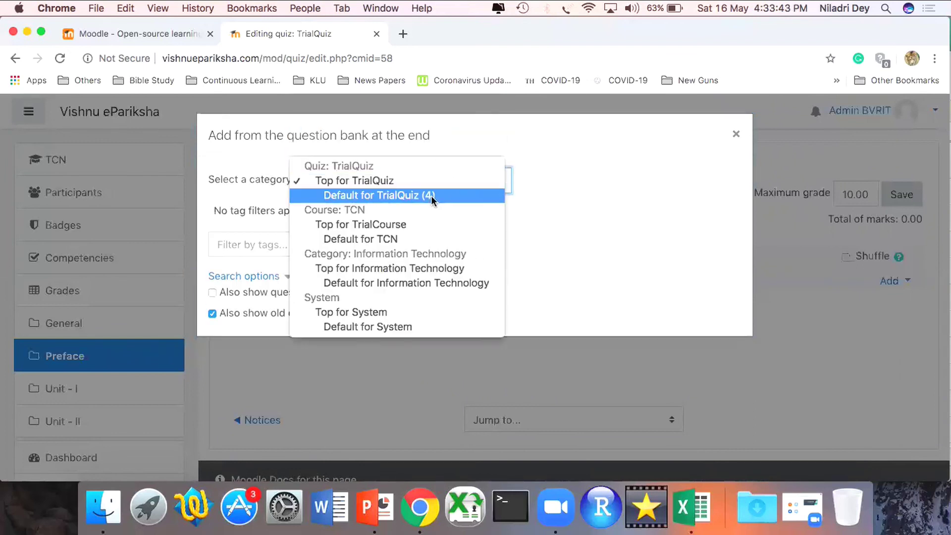
click(431, 195)
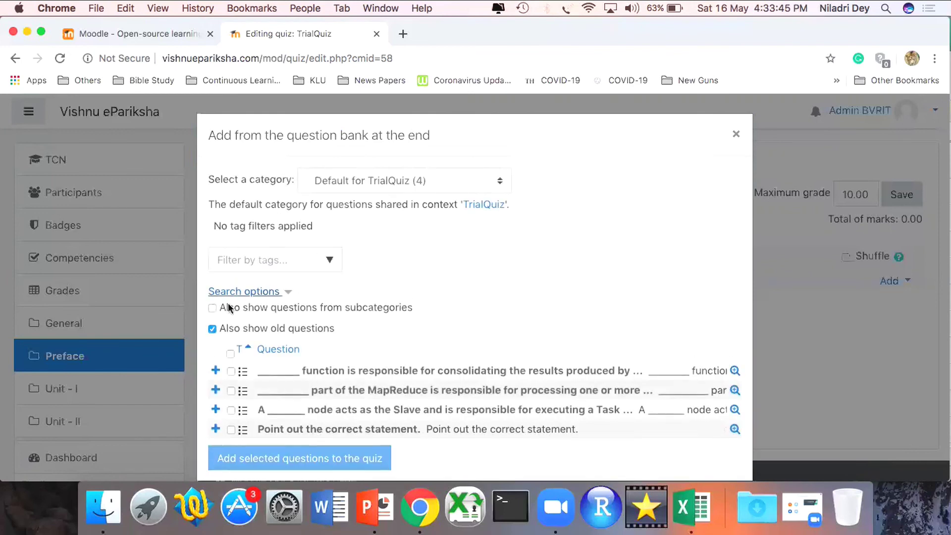
click(231, 354)
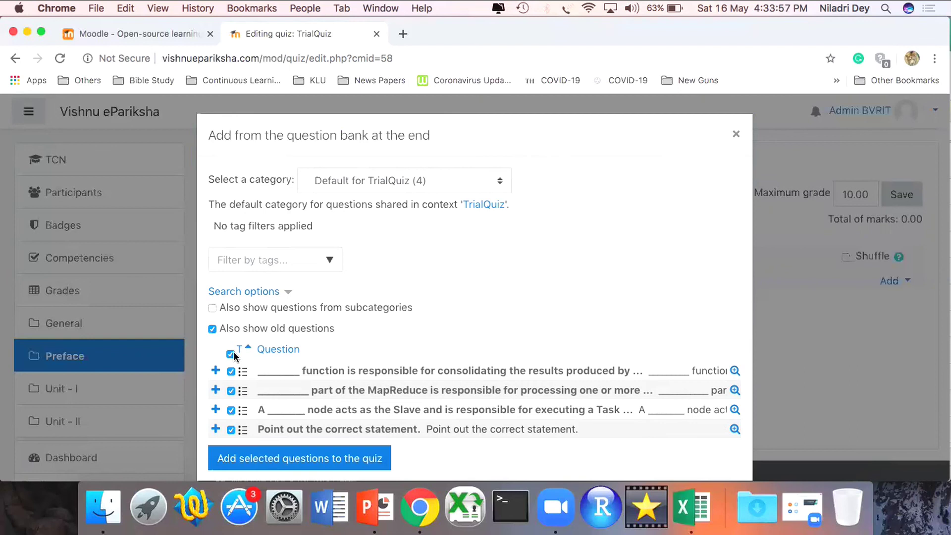
click(734, 139)
click(908, 281)
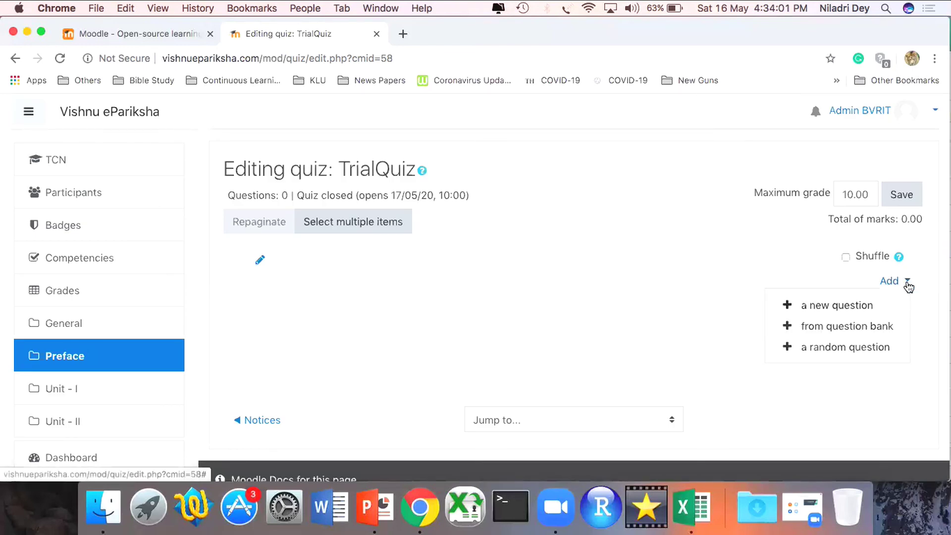
Step: Add 2 random questions drawn from the Default for TrialQuiz (4) category
click(885, 347)
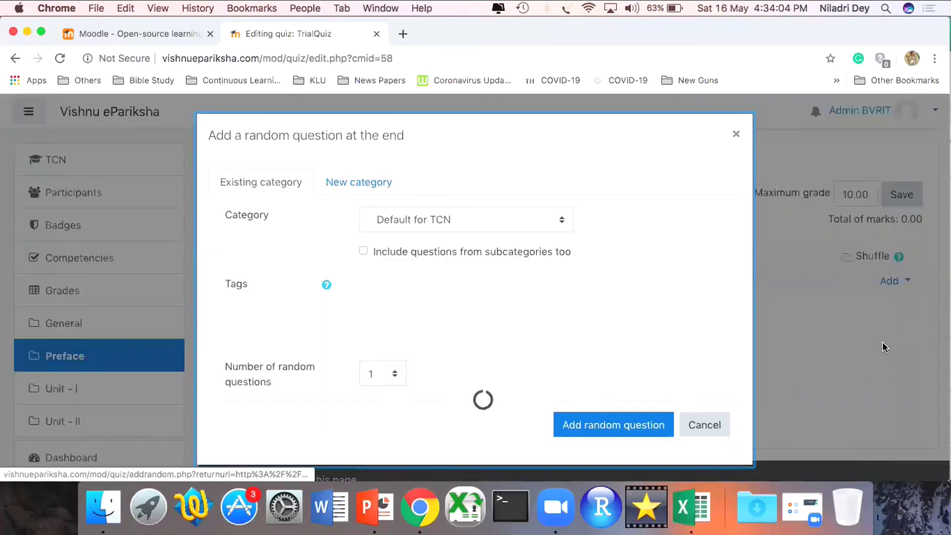
click(481, 224)
click(496, 176)
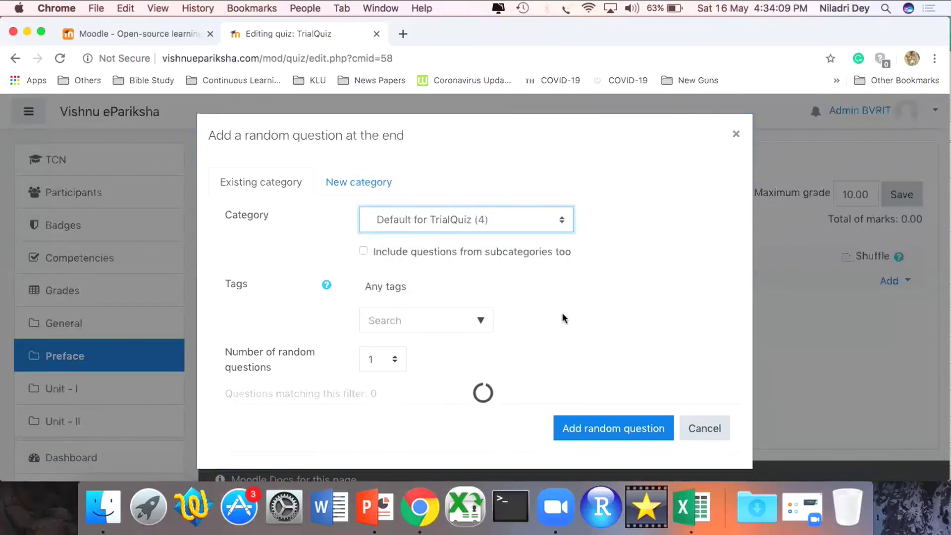
scroll(563, 318, down, 3)
scroll(563, 313, down, 1)
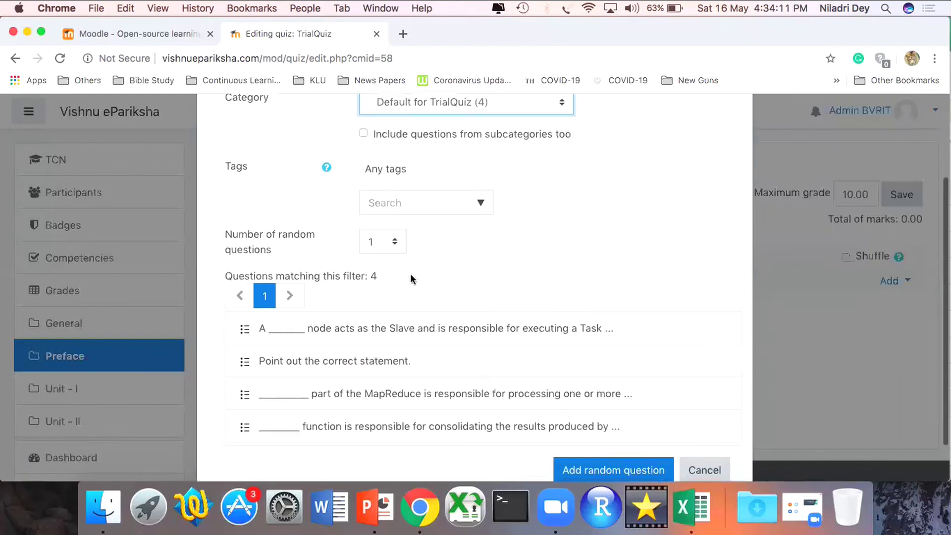
click(389, 242)
click(383, 259)
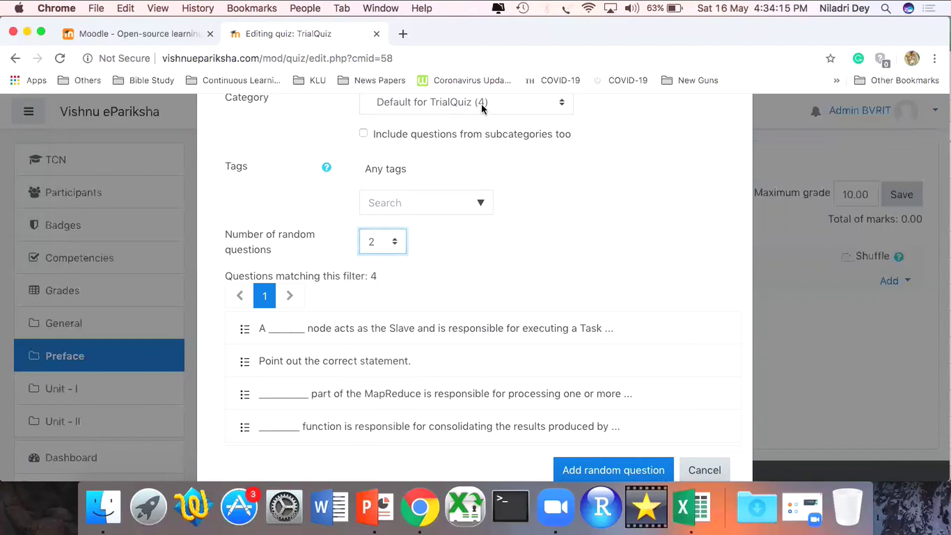
click(403, 233)
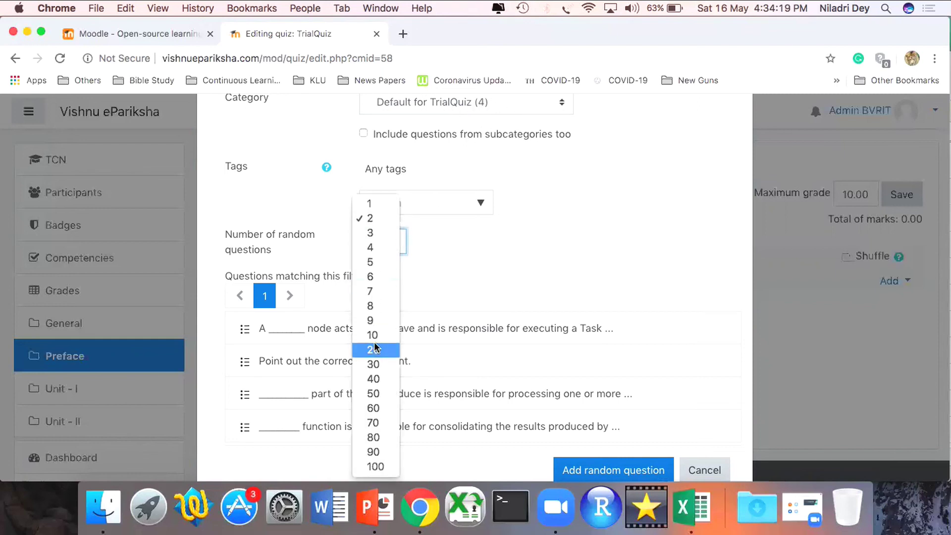
click(607, 206)
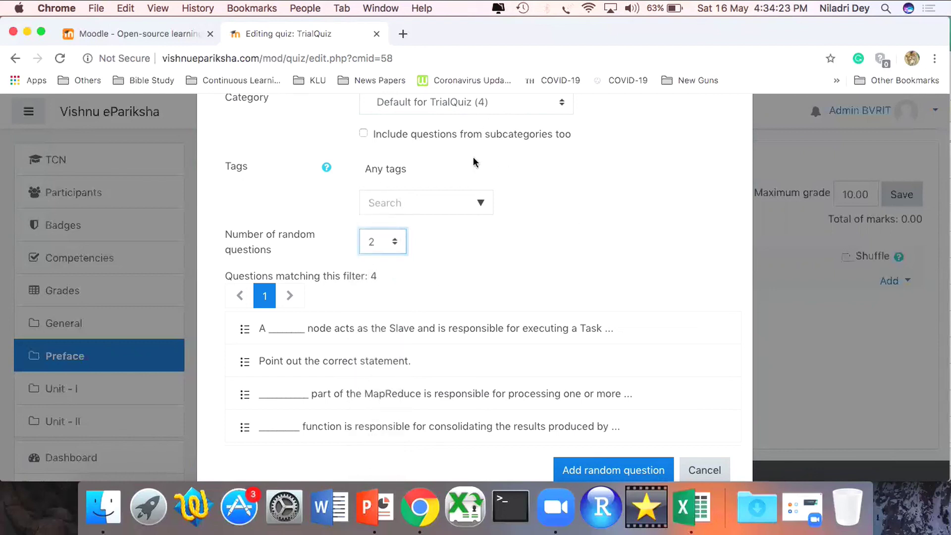
click(439, 254)
scroll(440, 258, down, 2)
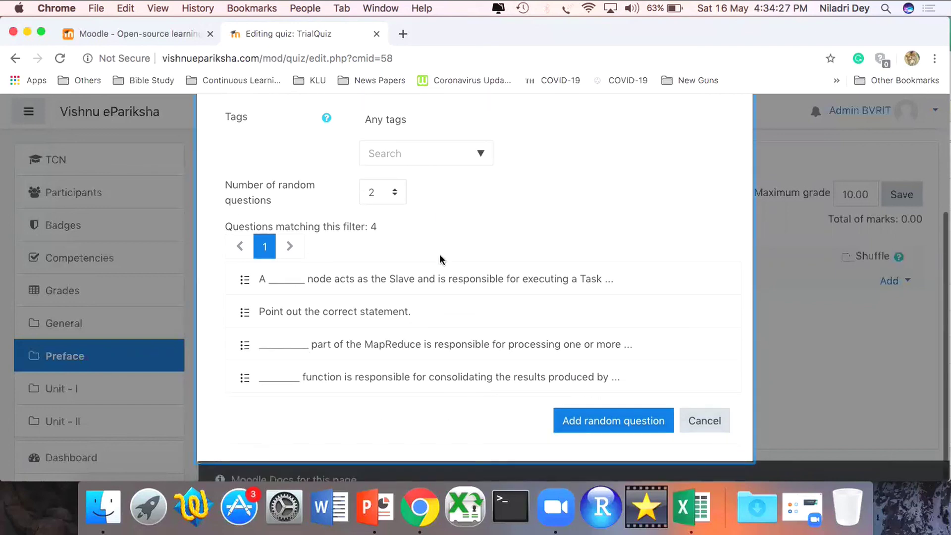
click(617, 425)
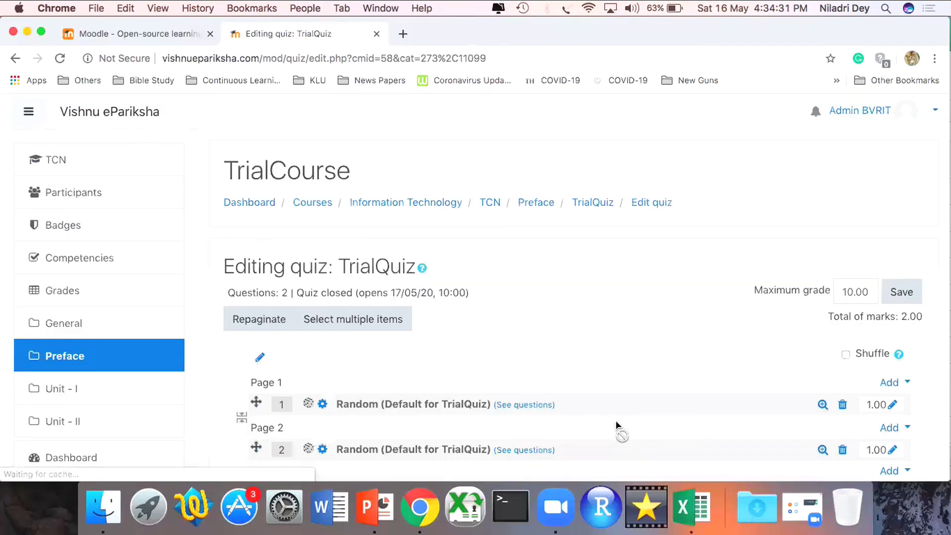
Step: Give random question 1 a mark of 10 and question 2 a mark of 5, totalling 15.00
scroll(617, 424, down, 3)
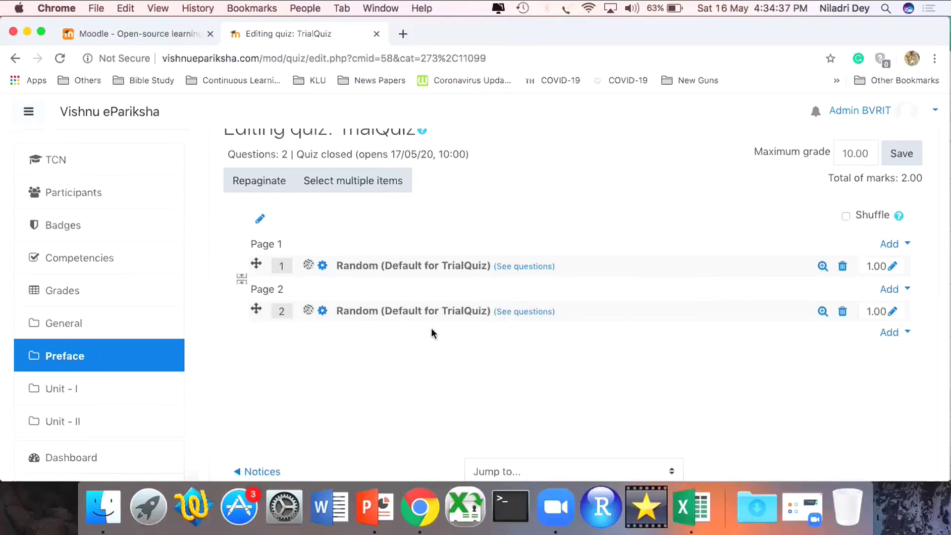
click(892, 266)
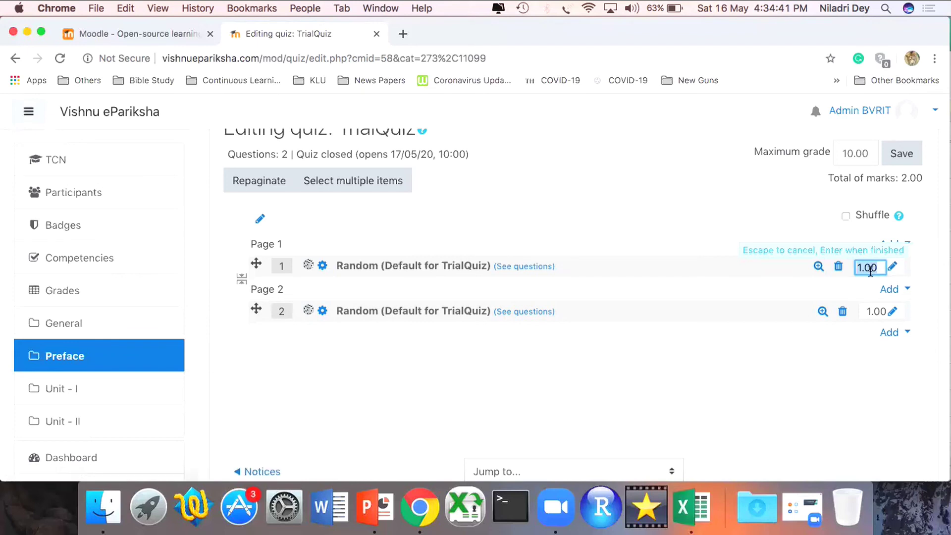
text(10)
key(Escape)
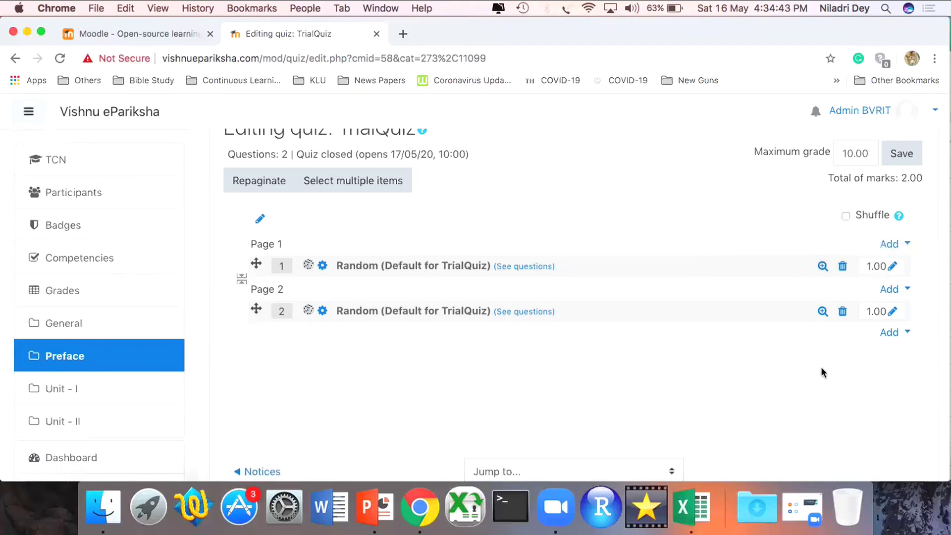
click(892, 266)
text(10)
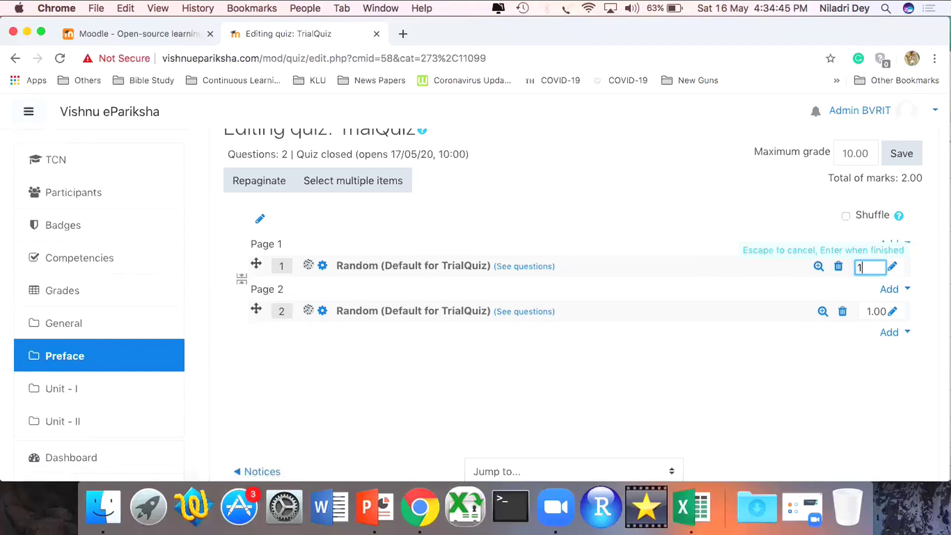
key(Return)
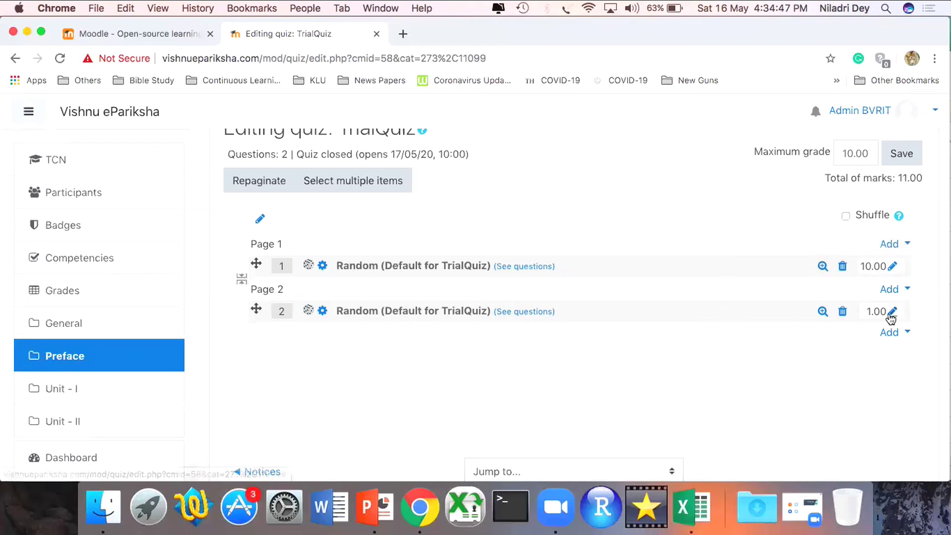
click(892, 312)
text(5)
key(Return)
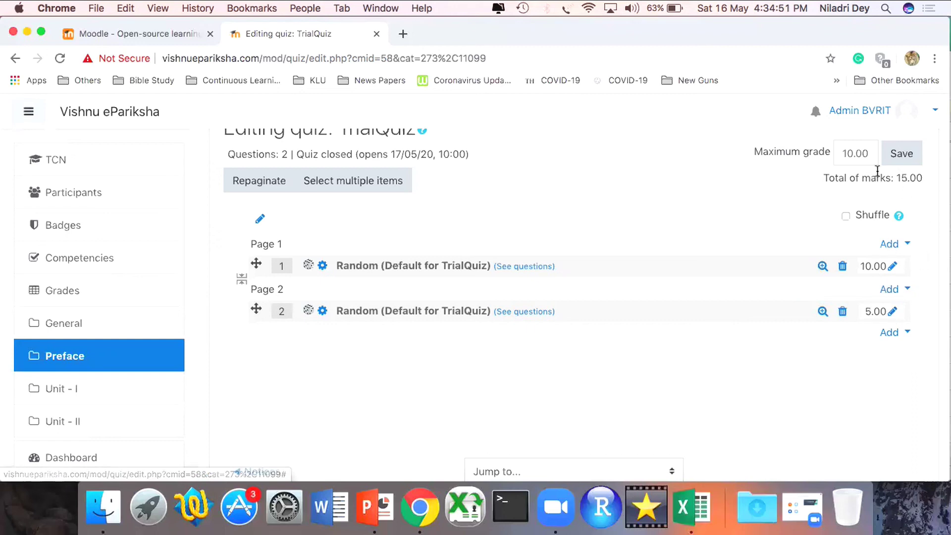
double_click(908, 181)
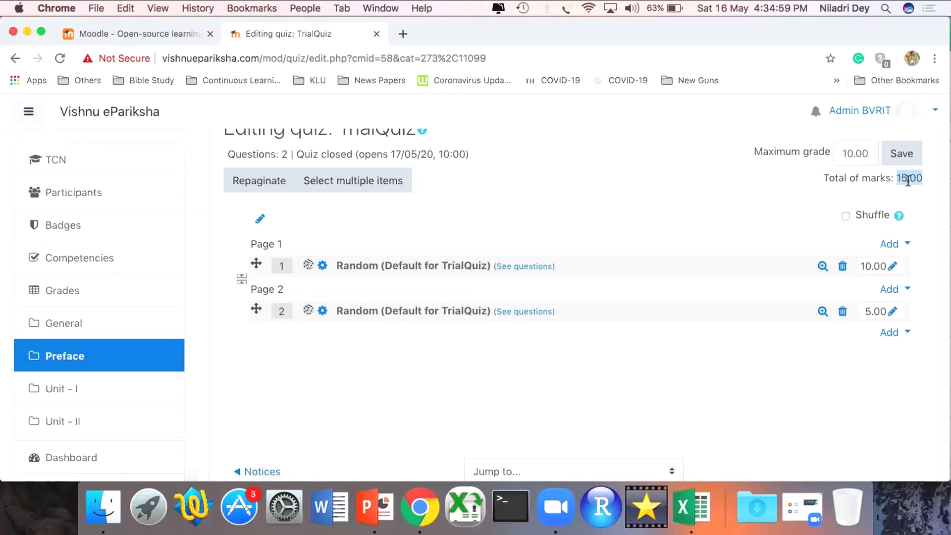
Step: Replace TrialQuiz's 10.00 maximum grade with 100 and save it
double_click(875, 151)
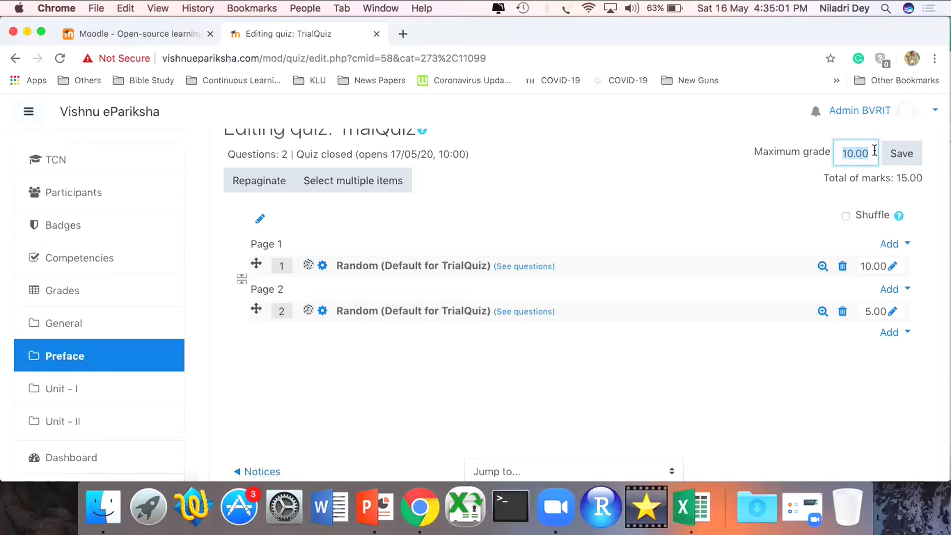
text(100)
click(914, 161)
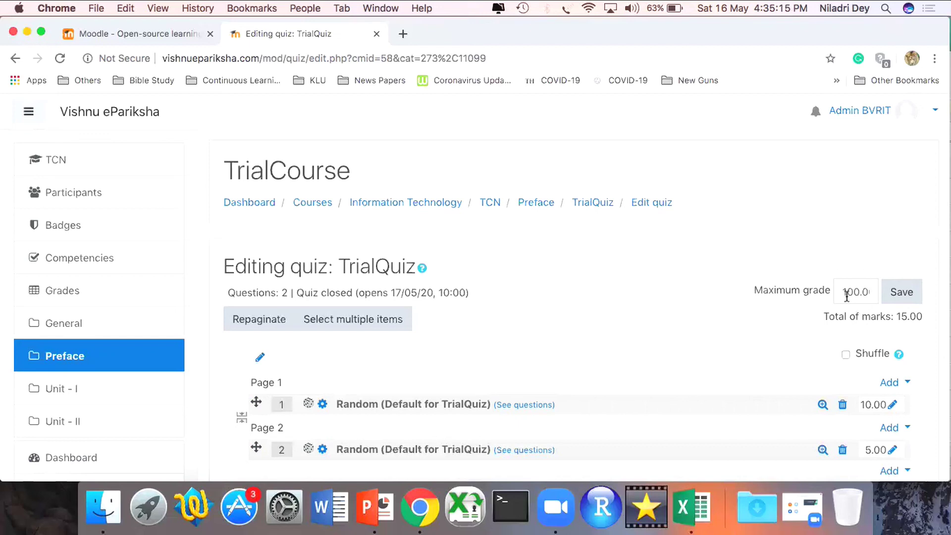
scroll(847, 295, down, 5)
scroll(847, 296, up, 2)
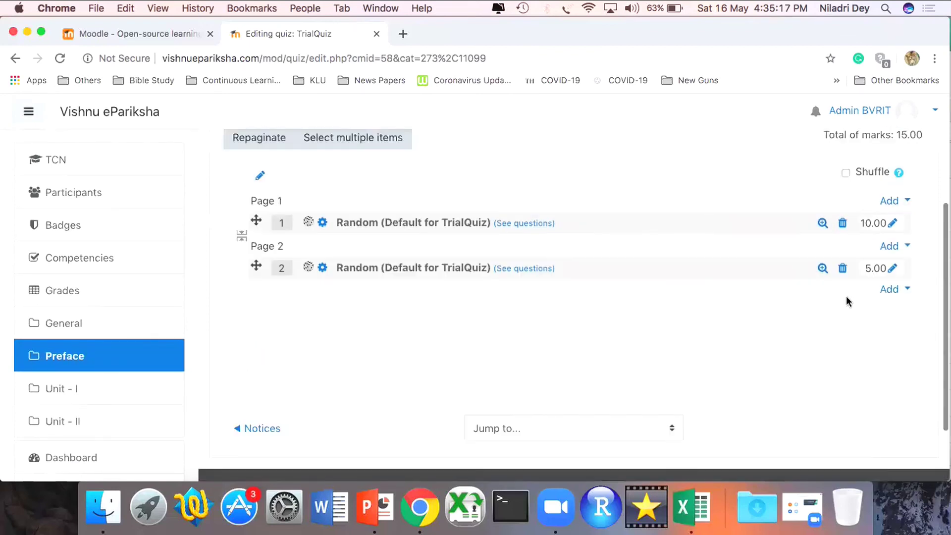
scroll(846, 295, up, 4)
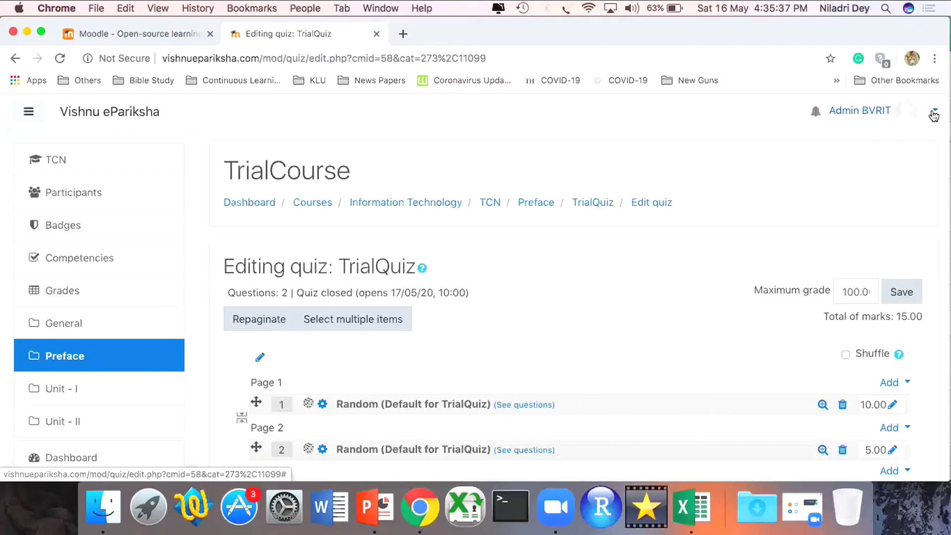
Step: Go back to the TCN course page, then browse the Information Technology course category
click(485, 202)
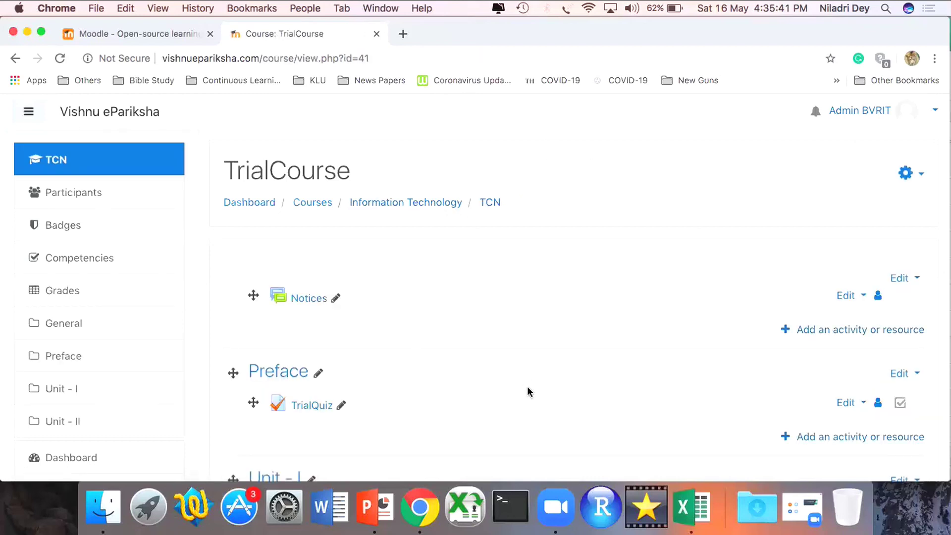
scroll(527, 385, down, 5)
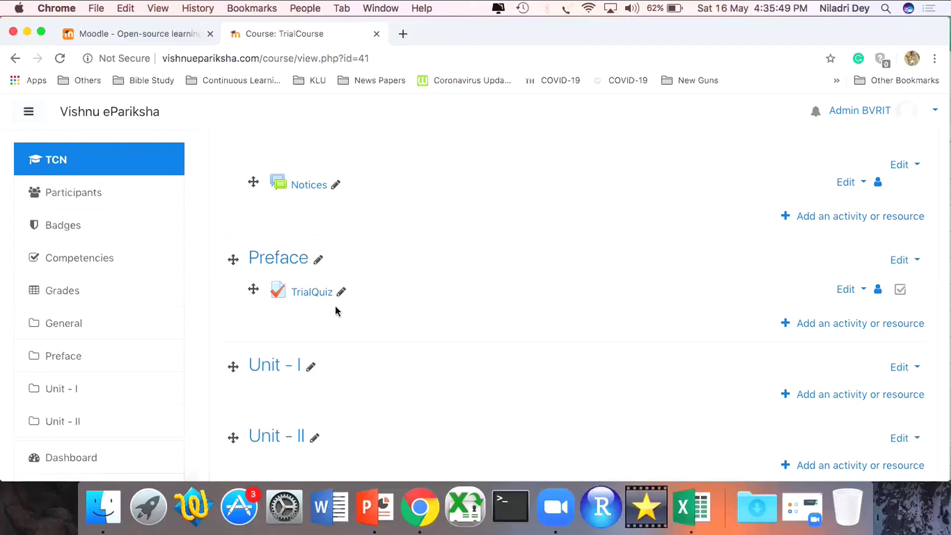
scroll(335, 311, up, 5)
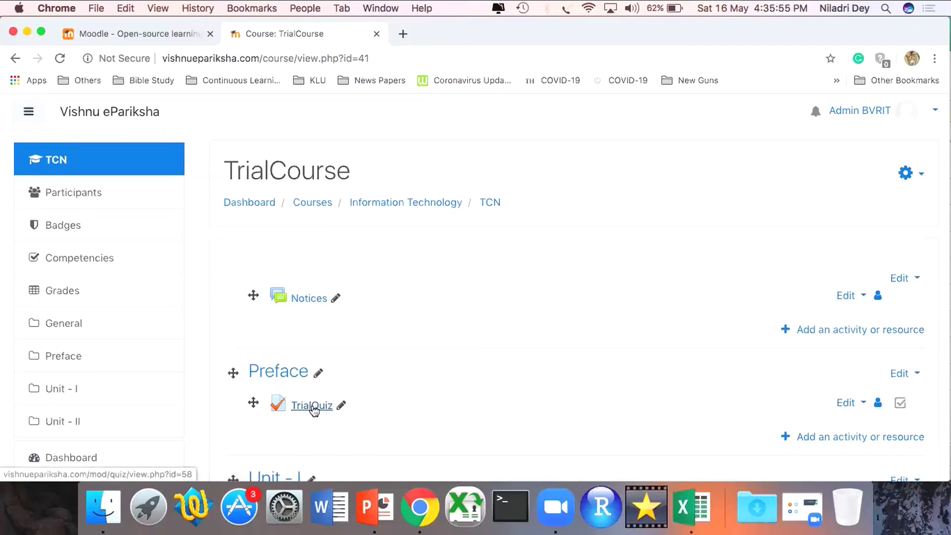
click(399, 203)
scroll(398, 204, down, 1)
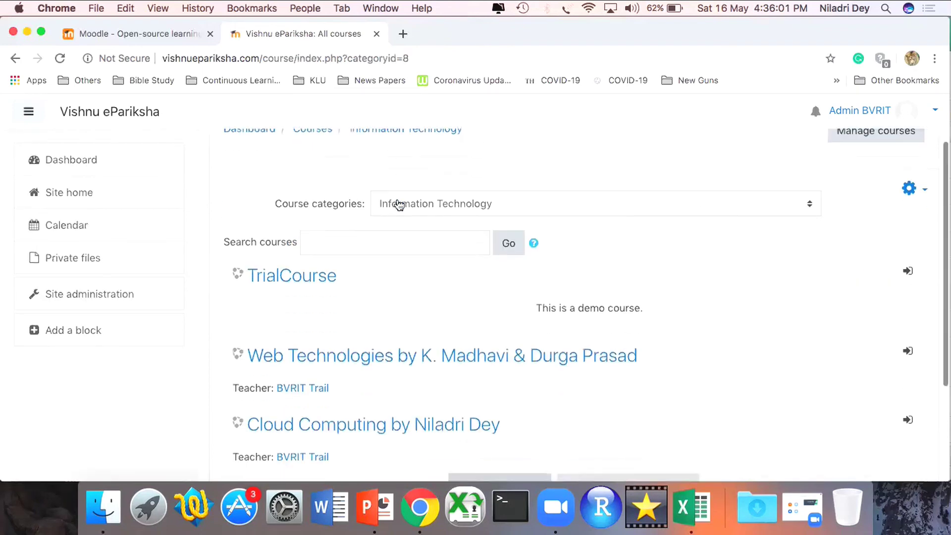
scroll(398, 204, down, 5)
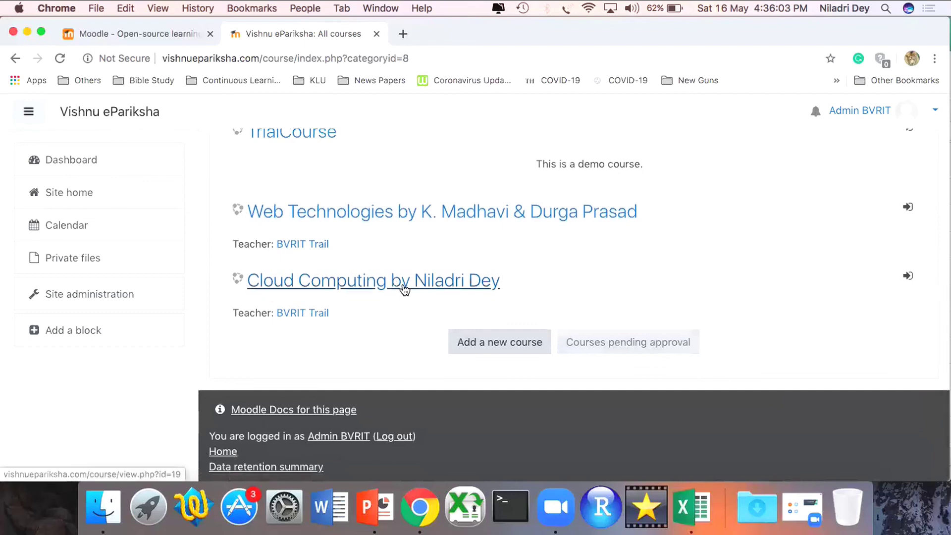
Step: Open the Cloud Computing course and go to its Cloud Computing Q1 quiz
click(405, 287)
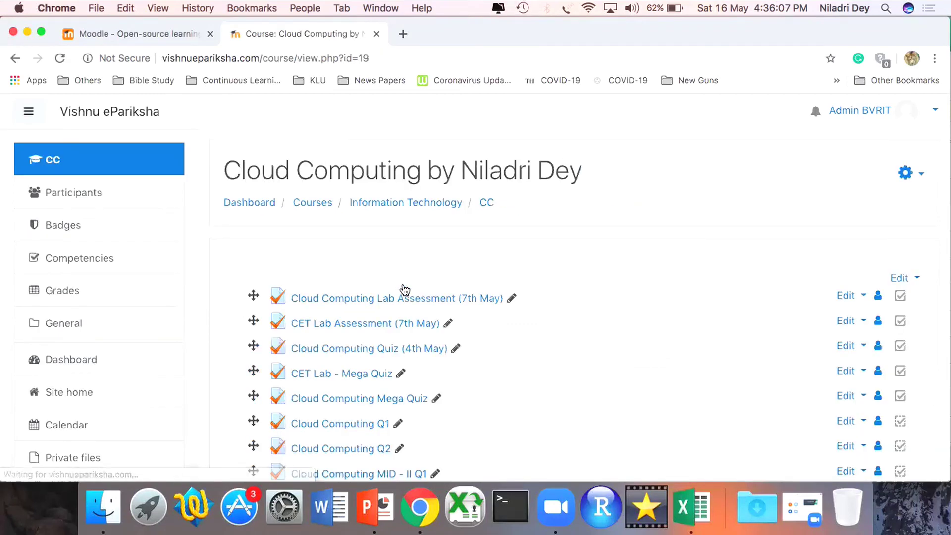
right_click(405, 284)
click(382, 238)
scroll(382, 238, down, 3)
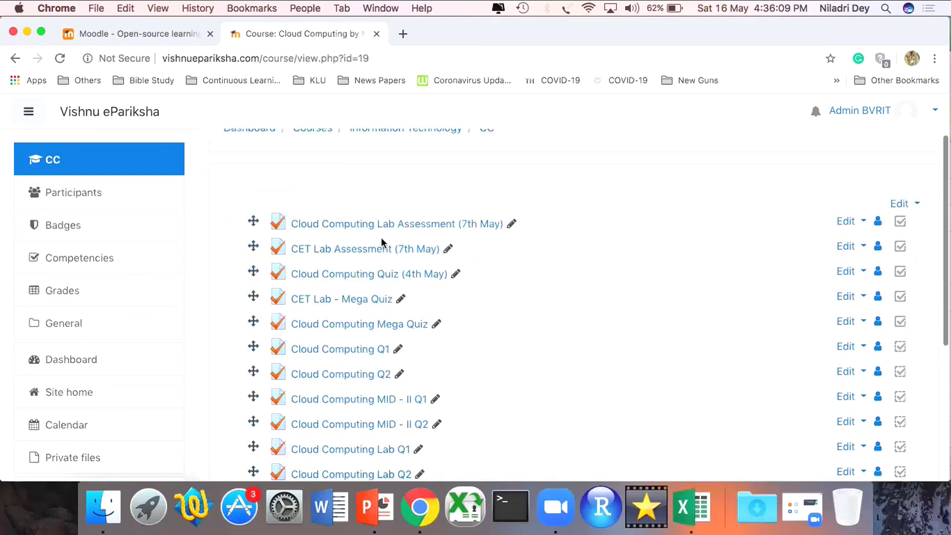
scroll(382, 238, down, 5)
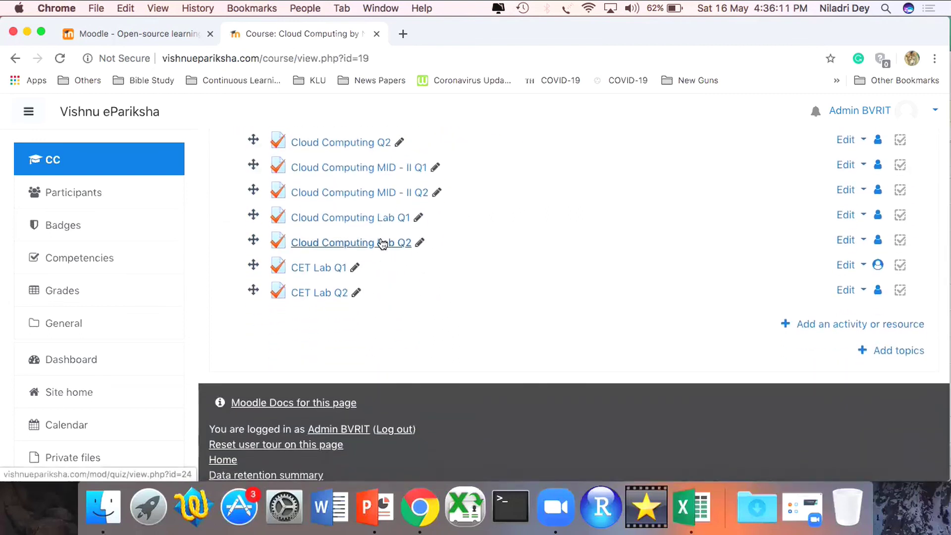
scroll(381, 243, up, 5)
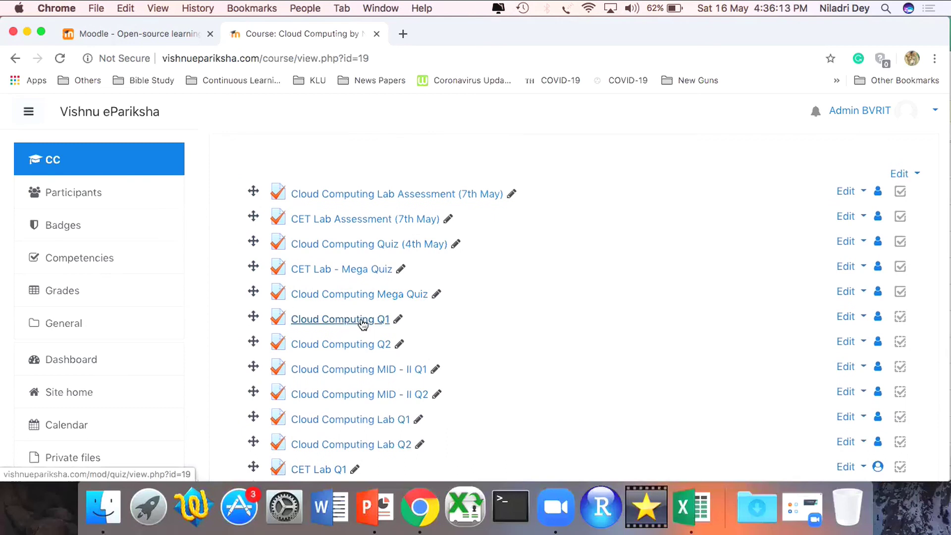
click(362, 321)
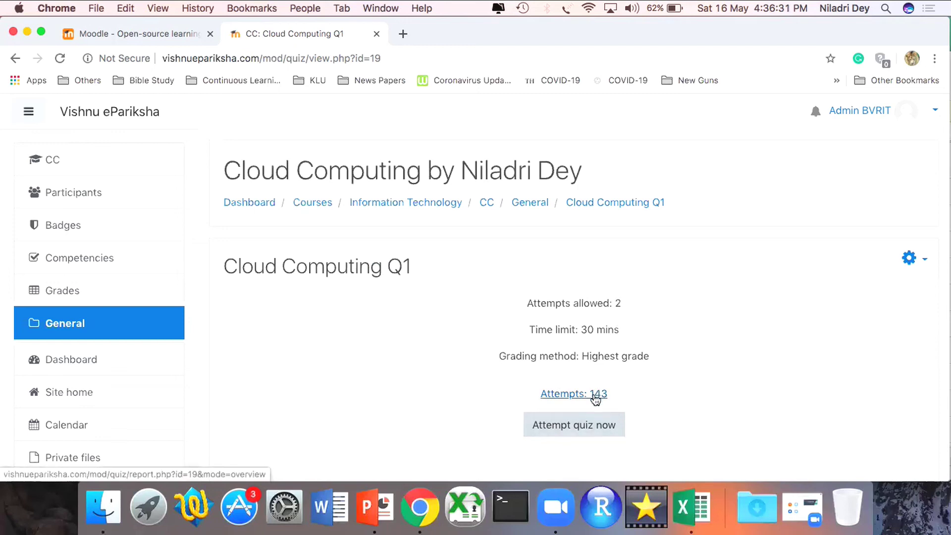
Step: Open the 143-attempt report, keep enrolled users who attempted, and show one finished attempt per user
click(596, 395)
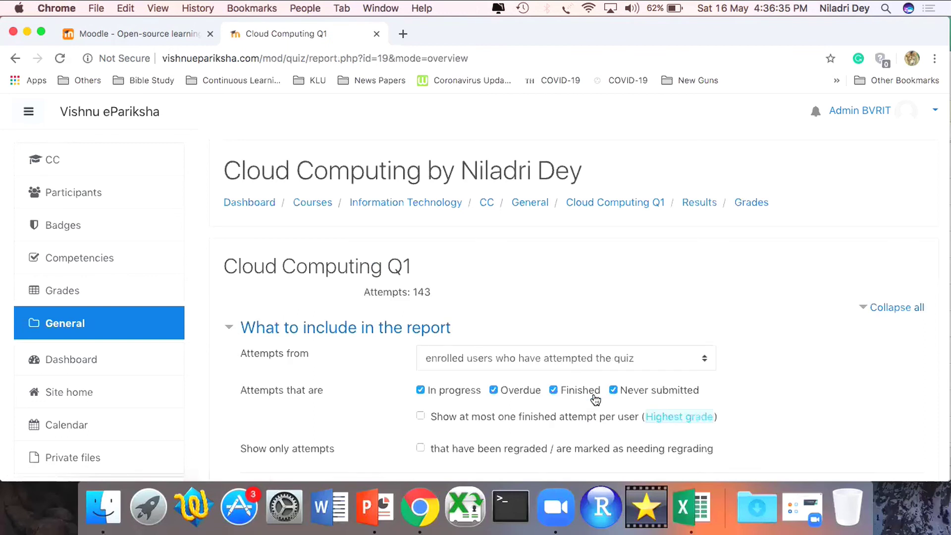
scroll(596, 400, down, 3)
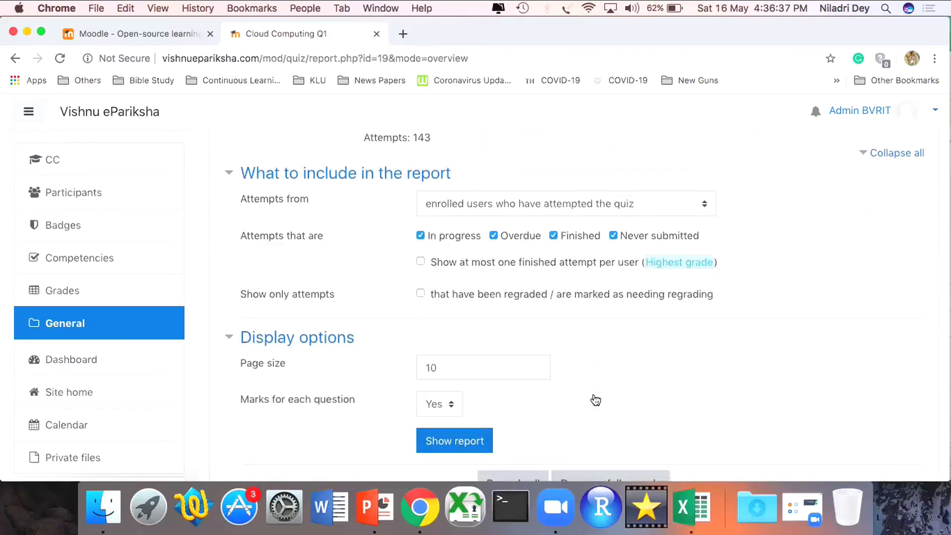
click(536, 212)
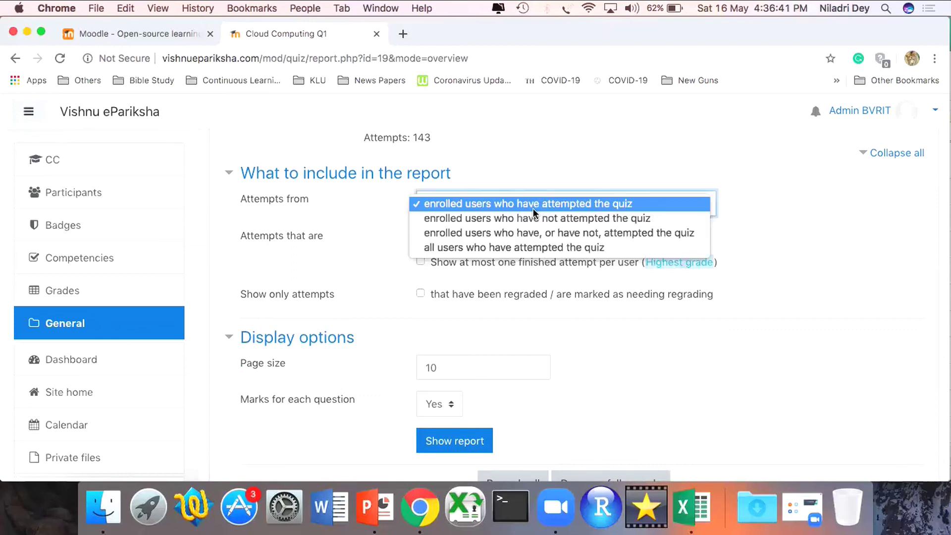
click(362, 200)
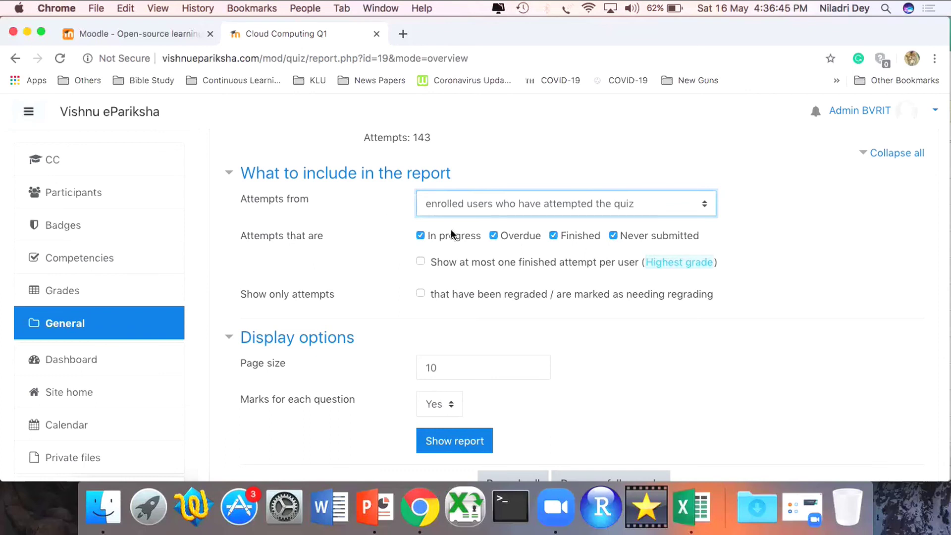
click(448, 262)
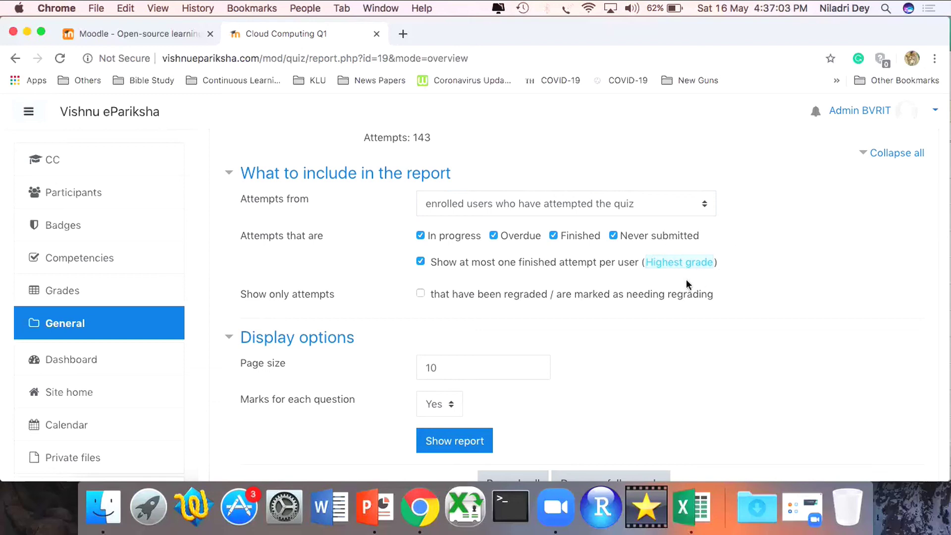
scroll(685, 279, down, 2)
Step: Generate the attempts report and scan across its results table
click(439, 389)
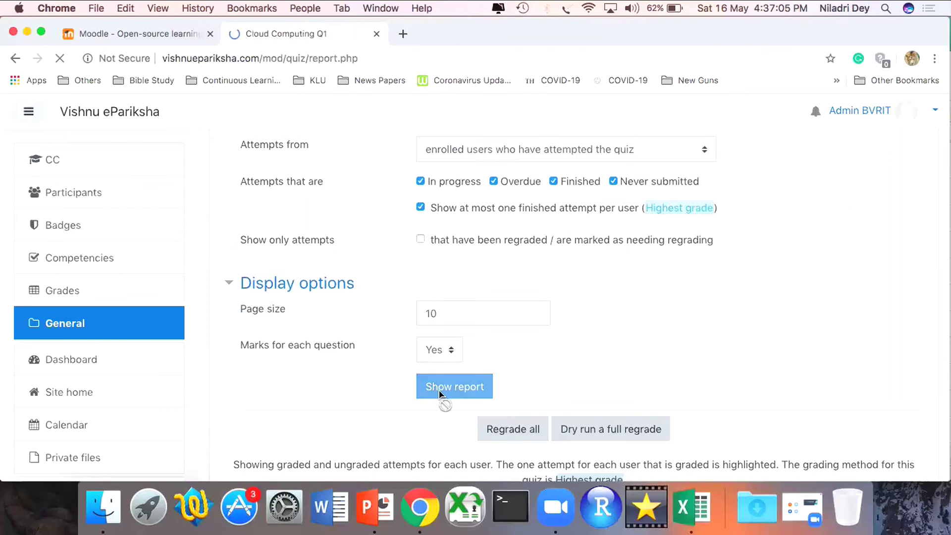
scroll(439, 394, down, 15)
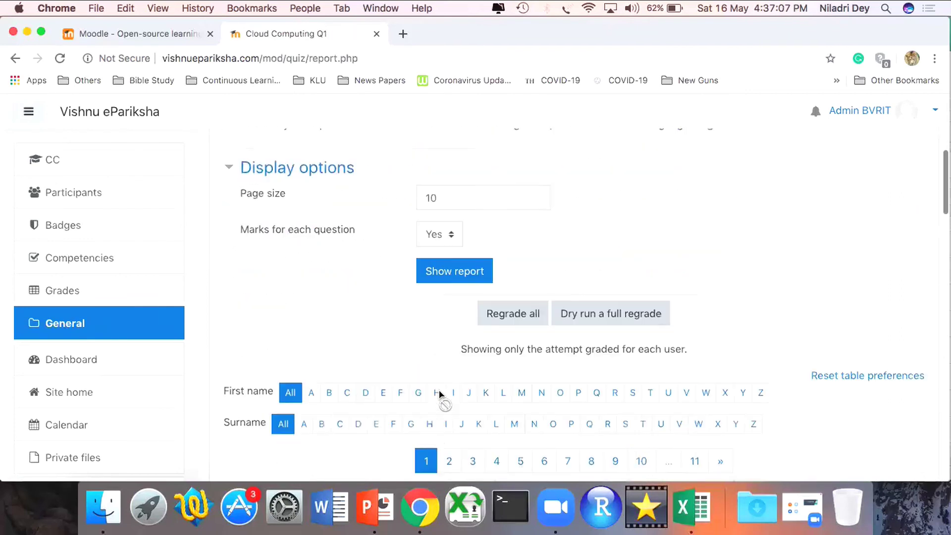
scroll(440, 394, down, 2)
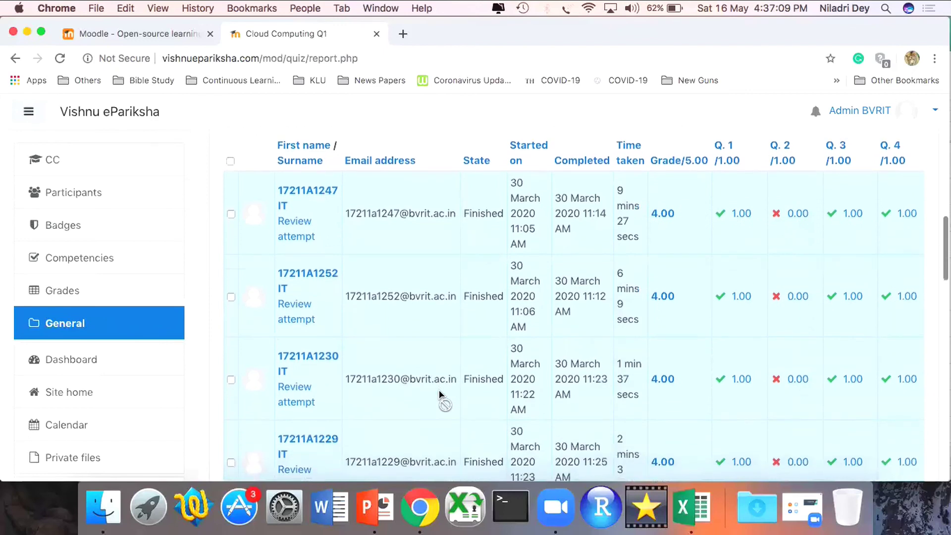
scroll(703, 297, right, 3)
scroll(703, 297, left, 1)
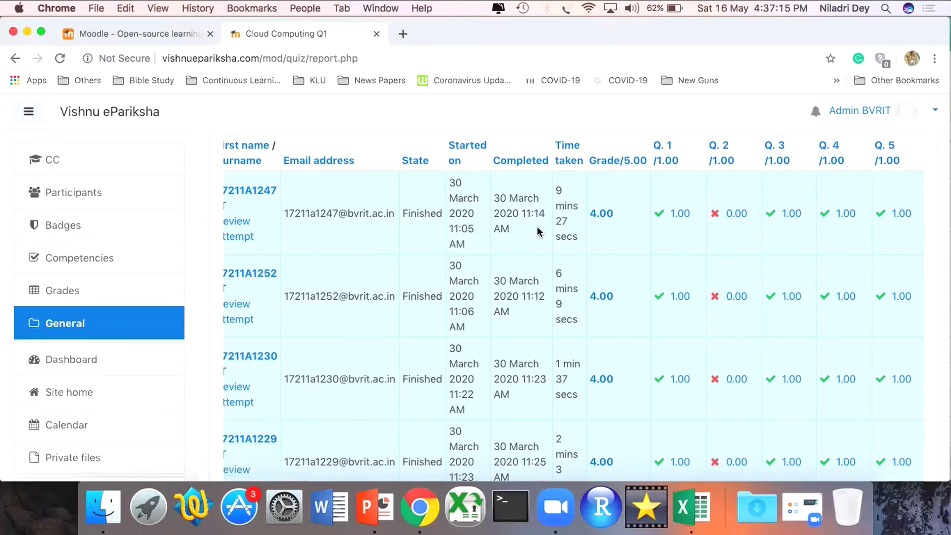
scroll(538, 231, left, 3)
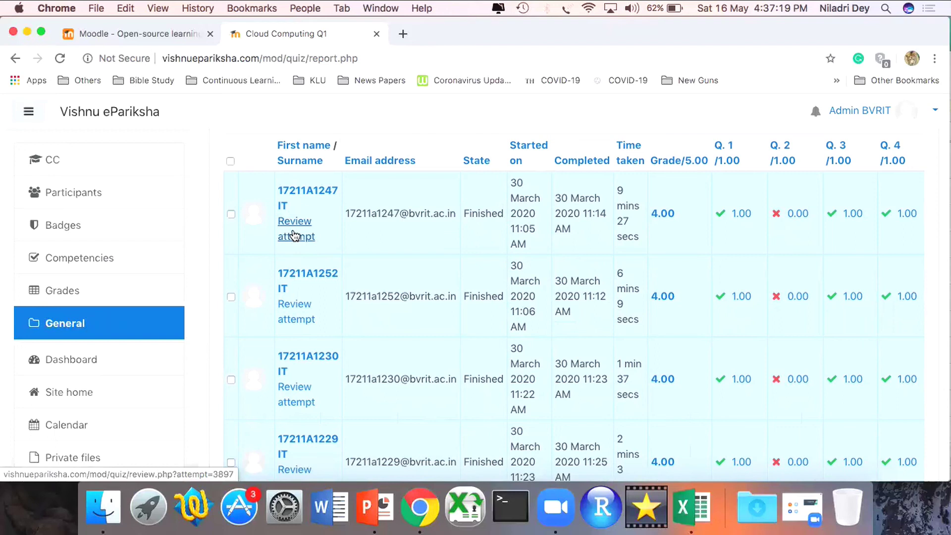
Step: Review the first student's attempt, looking through each of its questions
click(295, 235)
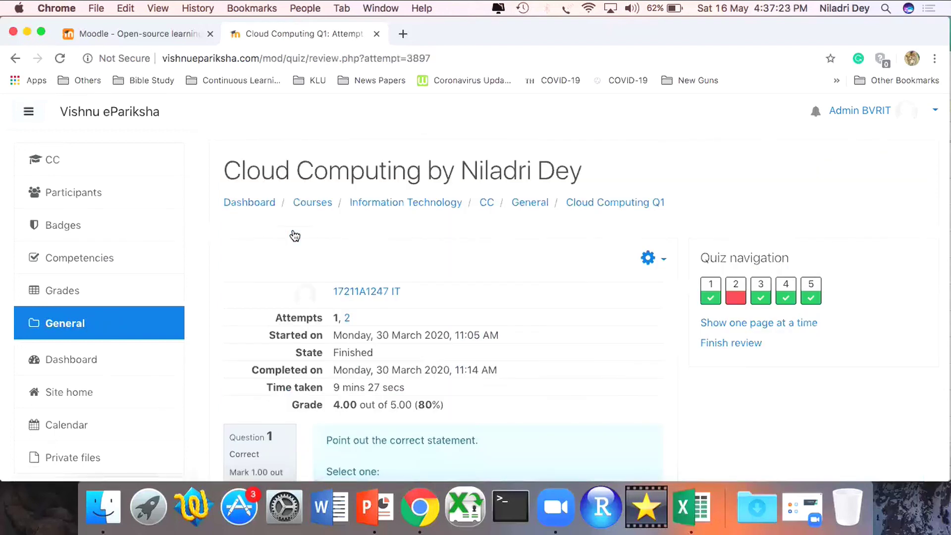
scroll(295, 235, down, 5)
scroll(295, 233, down, 9)
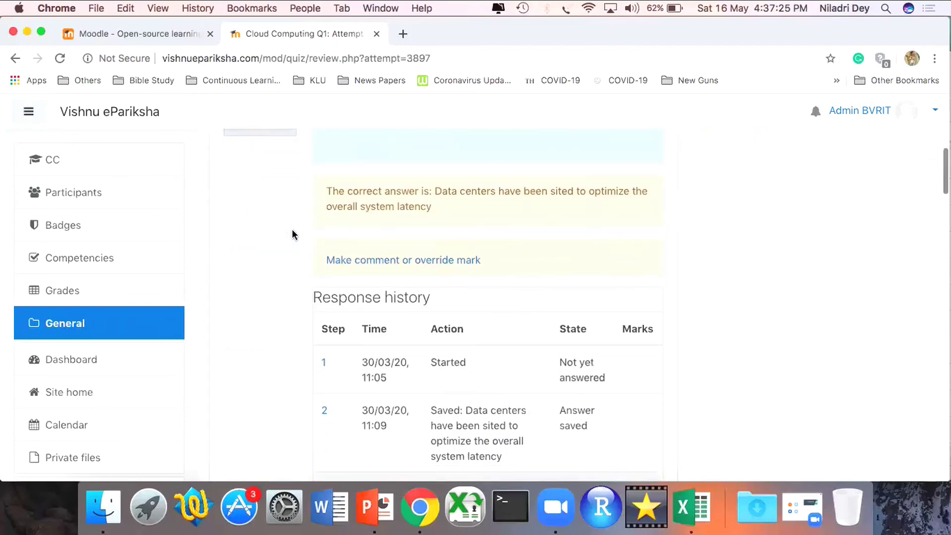
scroll(294, 233, down, 6)
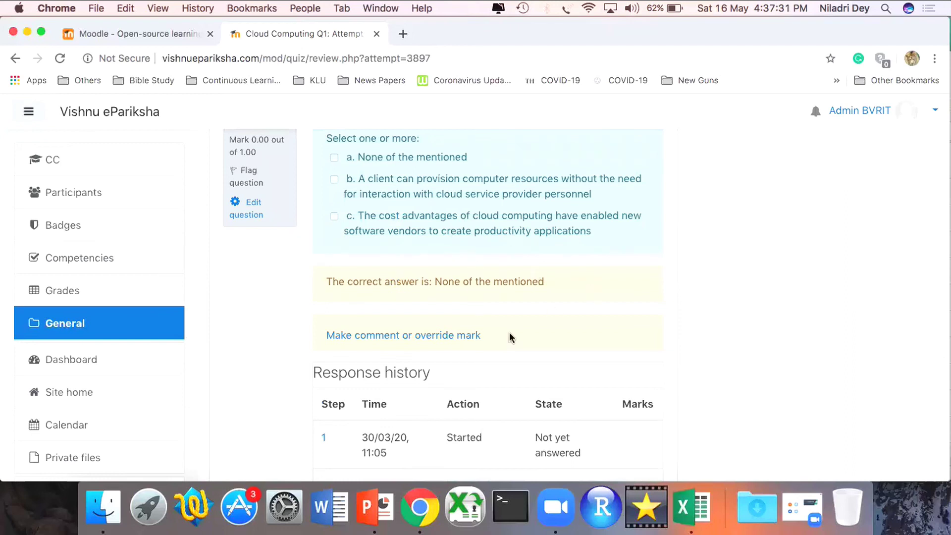
scroll(512, 278, down, 4)
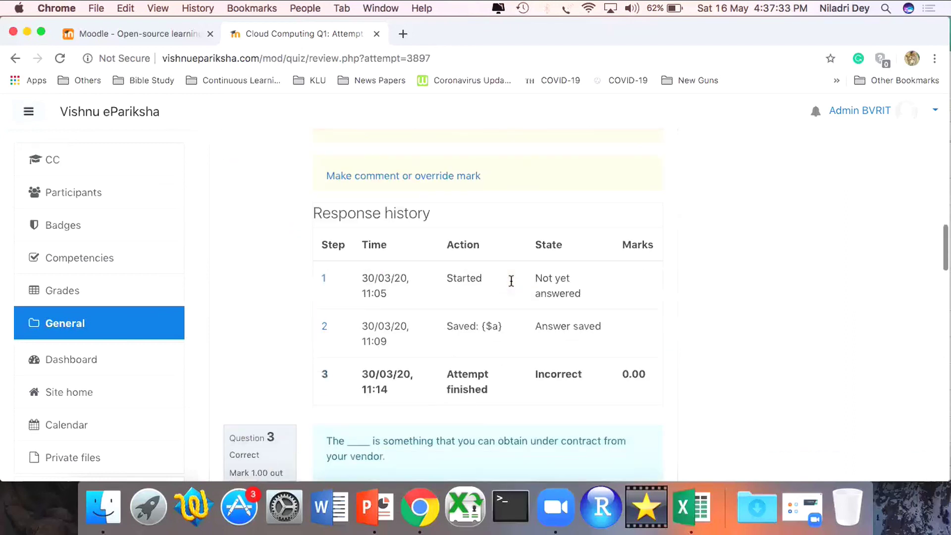
scroll(511, 281, down, 1)
scroll(510, 278, down, 11)
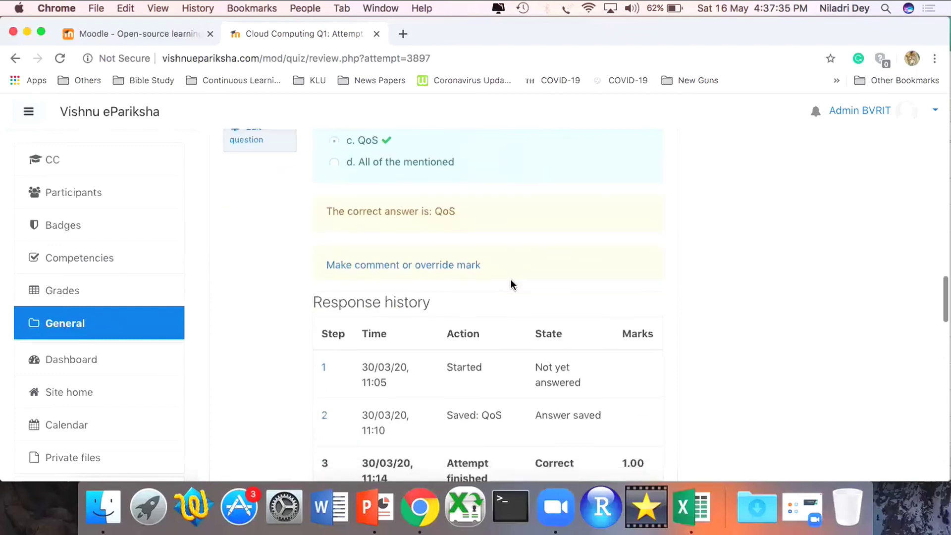
scroll(511, 281, down, 5)
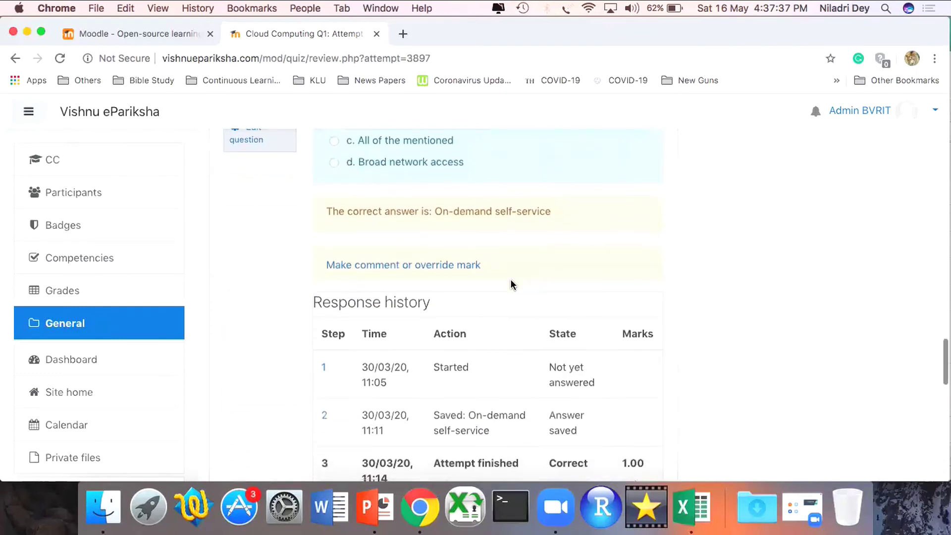
scroll(511, 282, up, 15)
scroll(513, 284, up, 20)
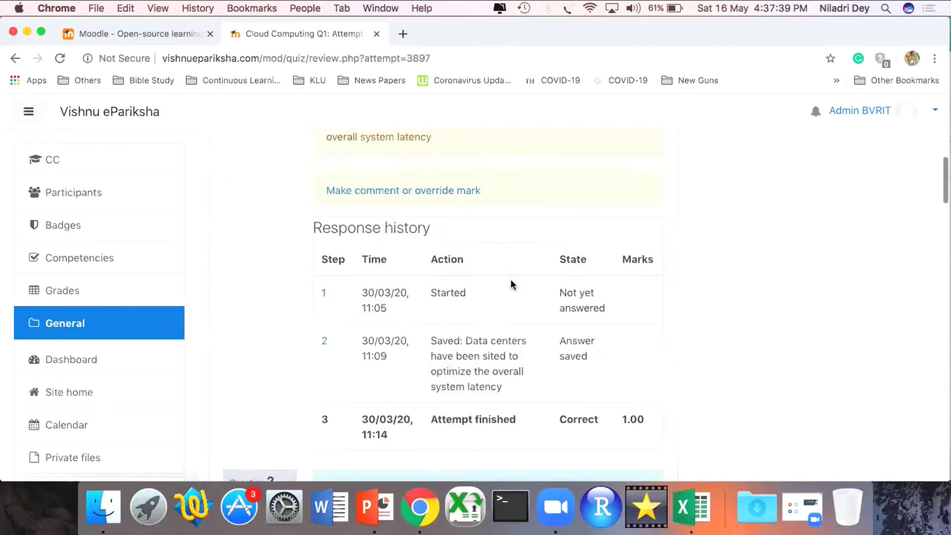
scroll(512, 284, left, 5)
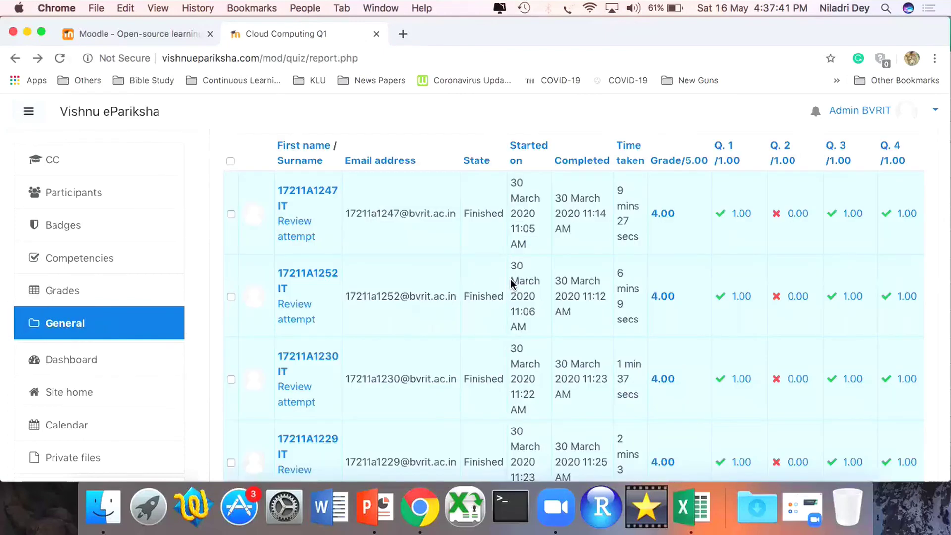
scroll(512, 283, up, 3)
Step: Check the report's download formats, keeping CSV, then present the Online Teaching Tools slide full screen
click(426, 224)
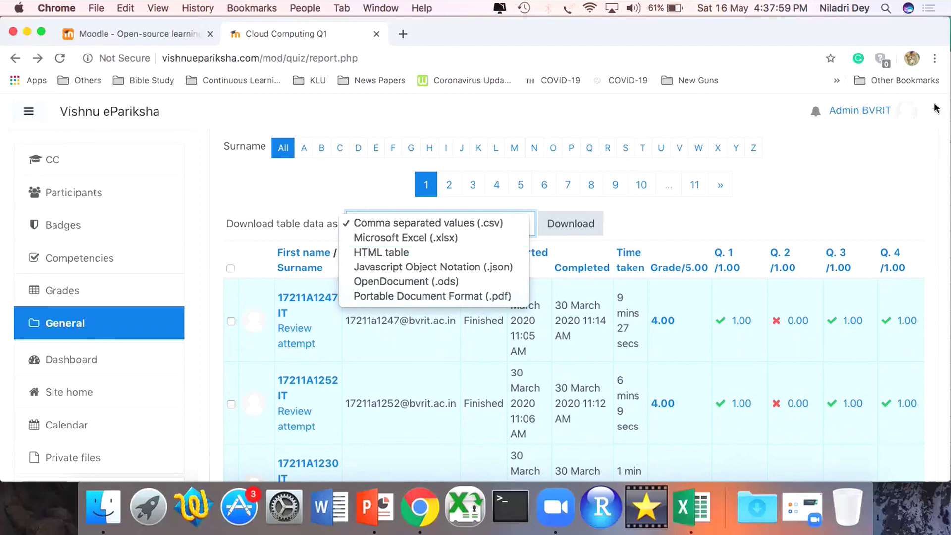
click(855, 189)
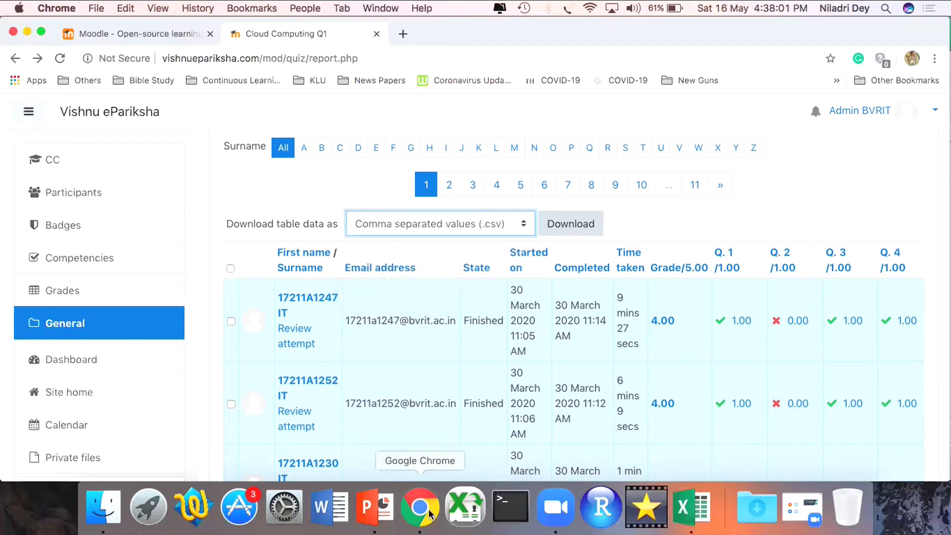
click(375, 508)
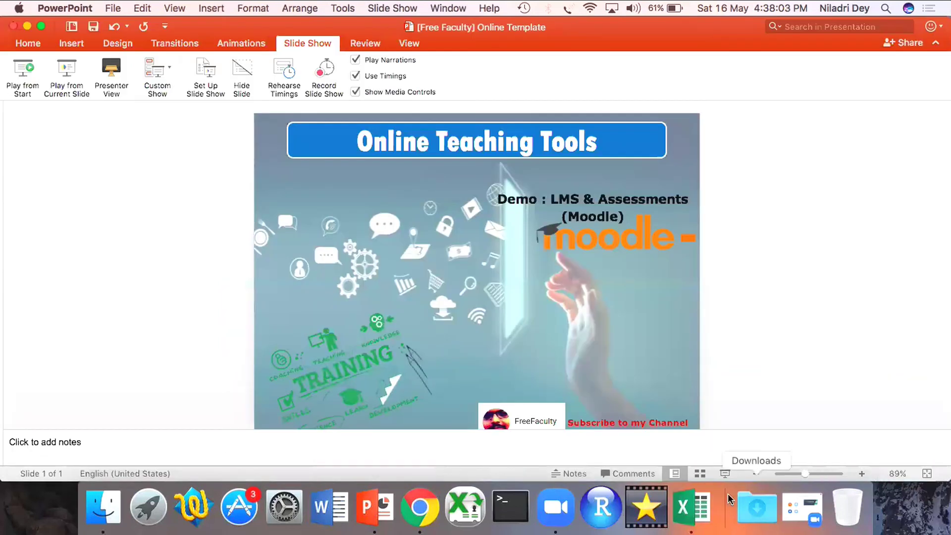
click(725, 473)
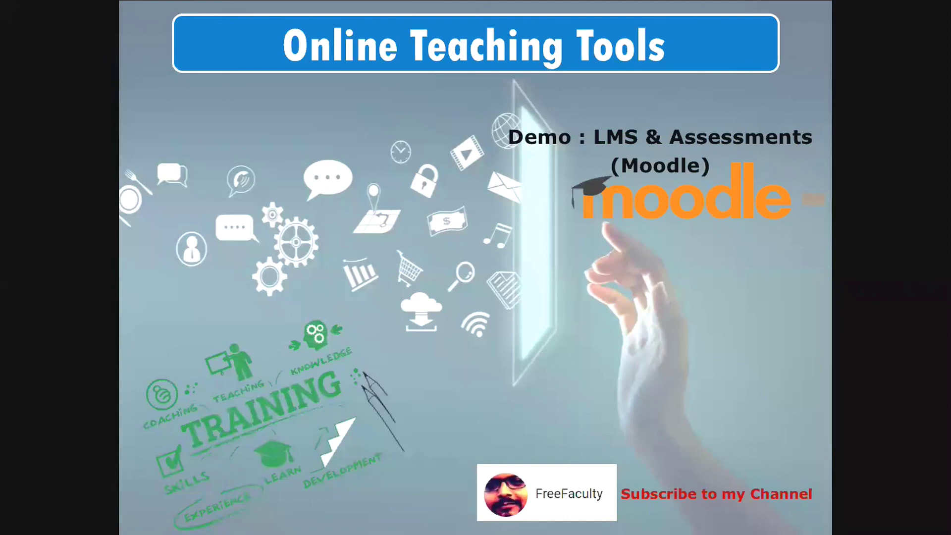